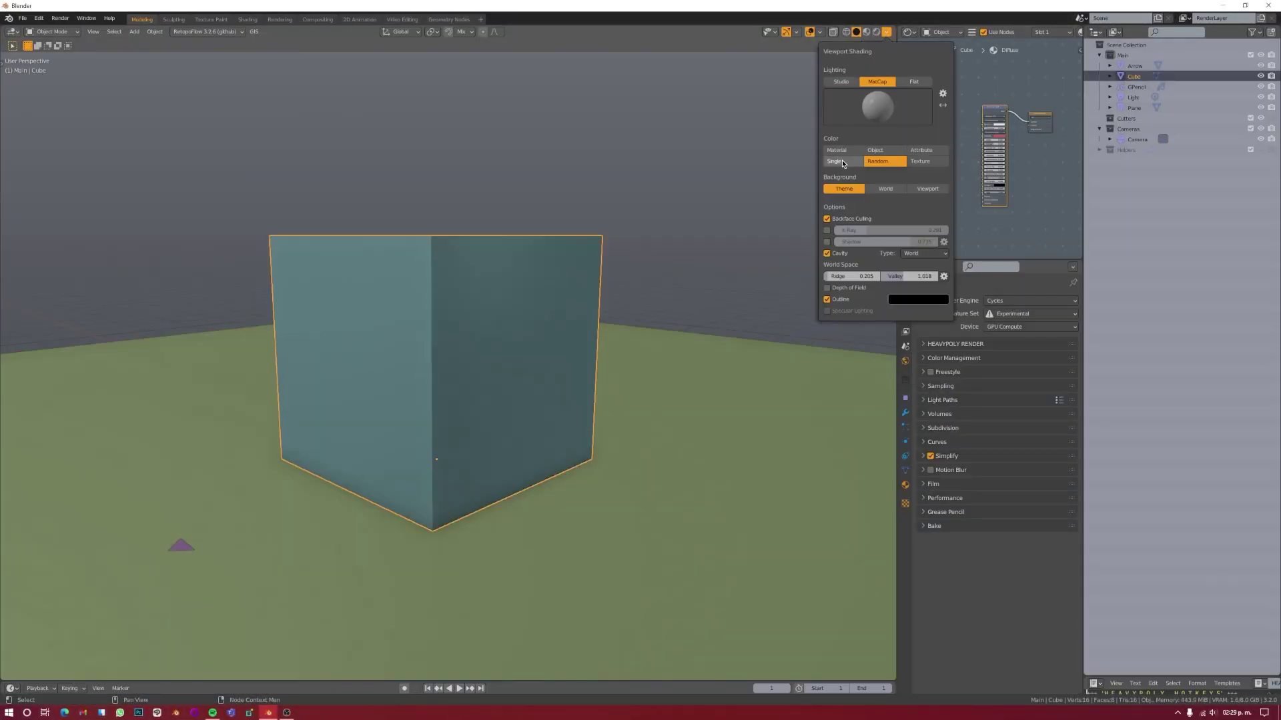
Step: Set the viewport shading colour to Single, then open and cancel the OBJ import
left_click(843, 164)
left_click(867, 174)
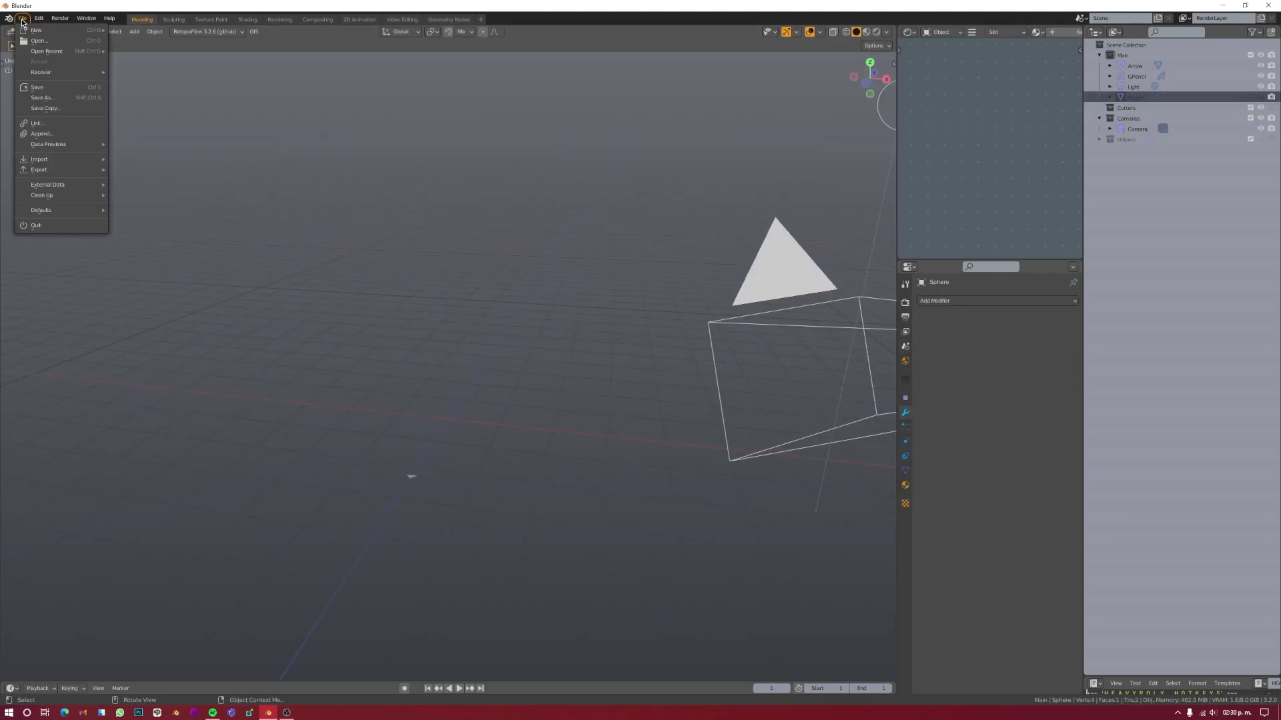
mouse_move(39, 159)
left_click(147, 308)
key("Escape")
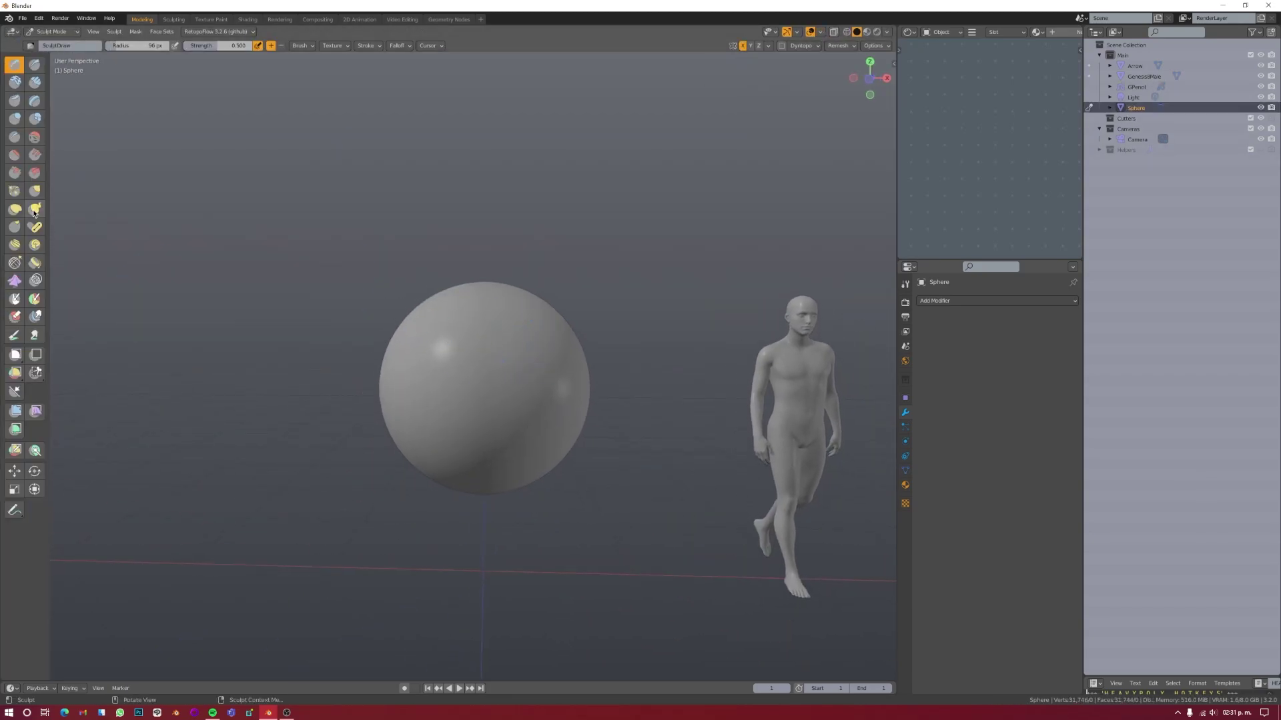
Step: Pull the sphere into a long creature body with Snake Hook at brush radius 120
left_click(34, 213)
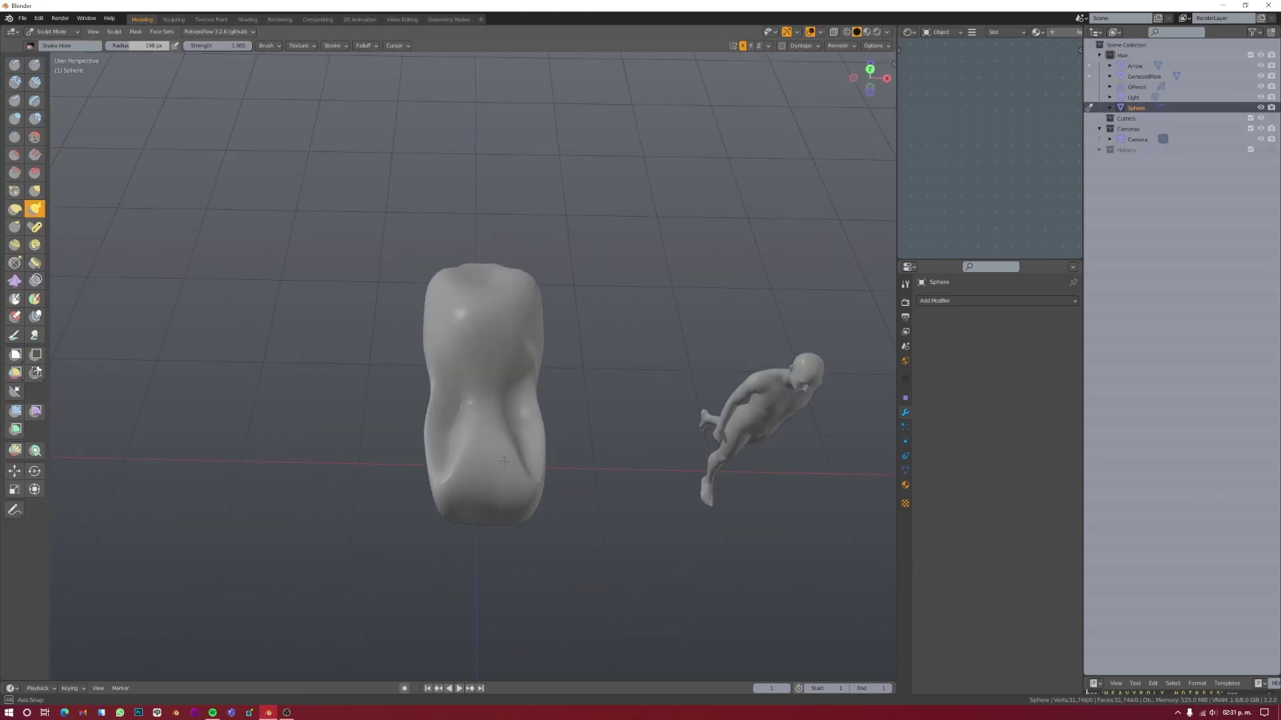
middle_click_drag(504, 462, 440, 427)
key("f")
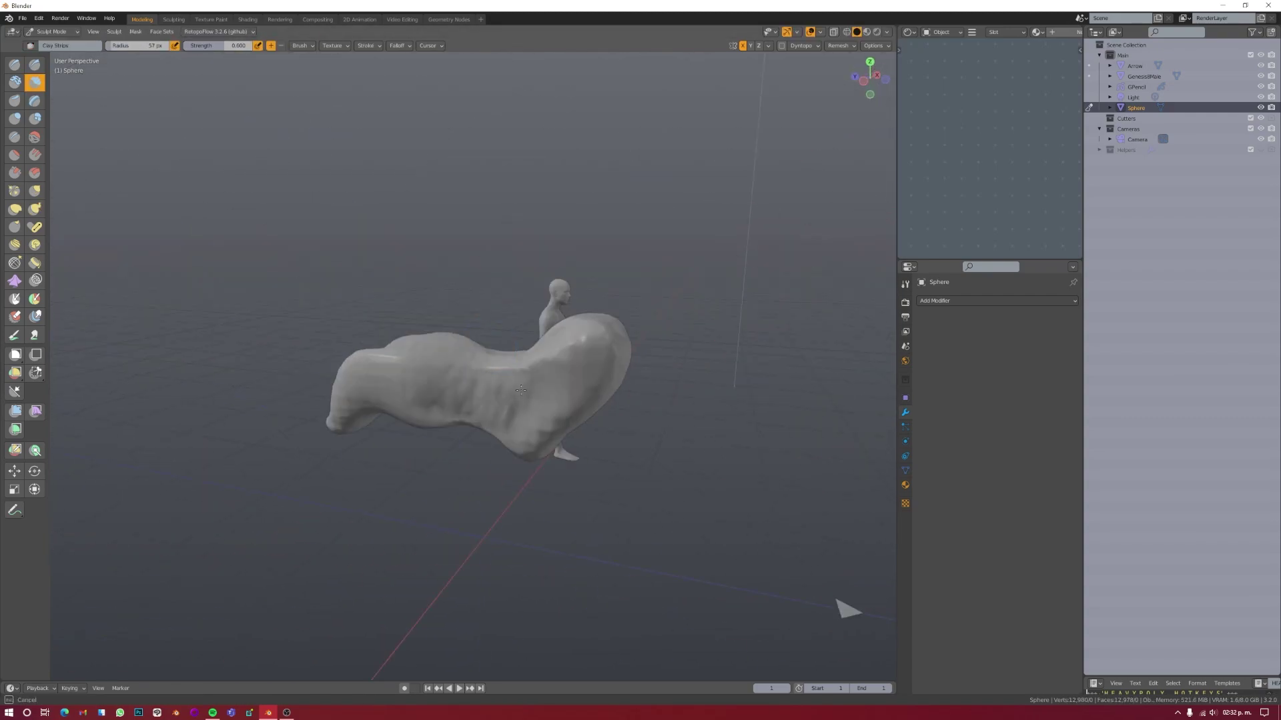
middle_click_drag(506, 409, 427, 447)
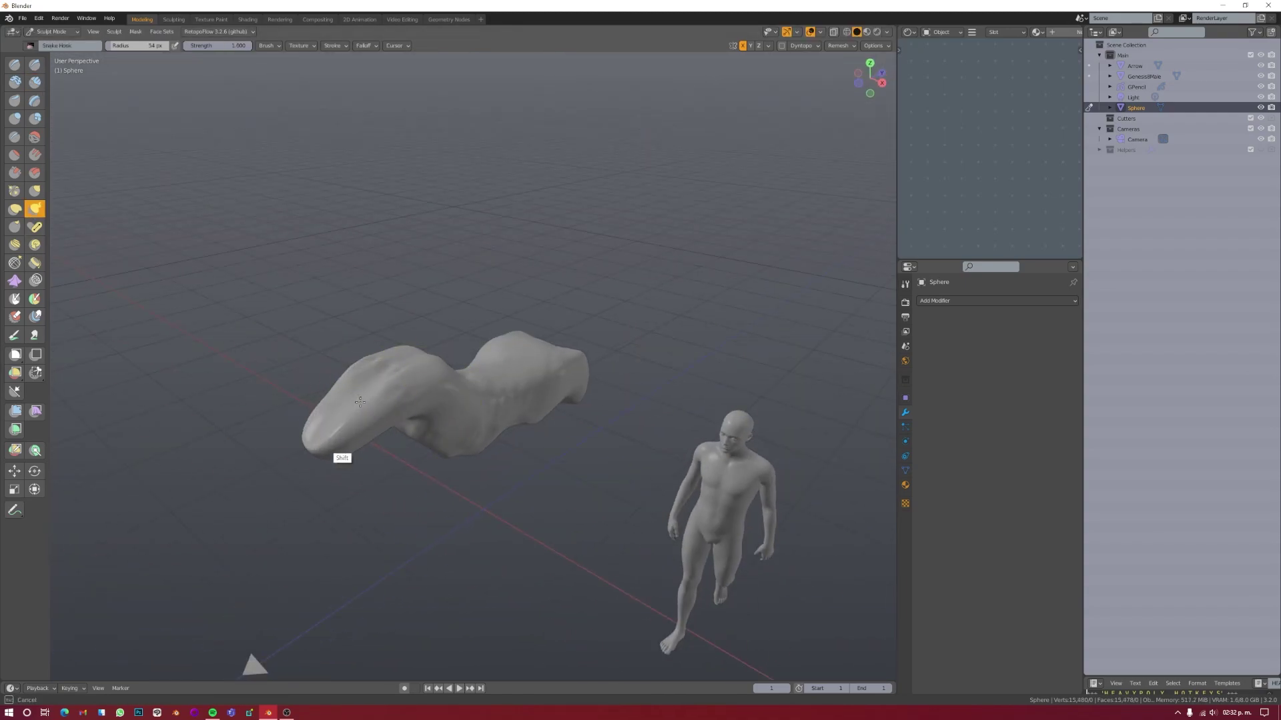
middle_click_drag(361, 402, 285, 391)
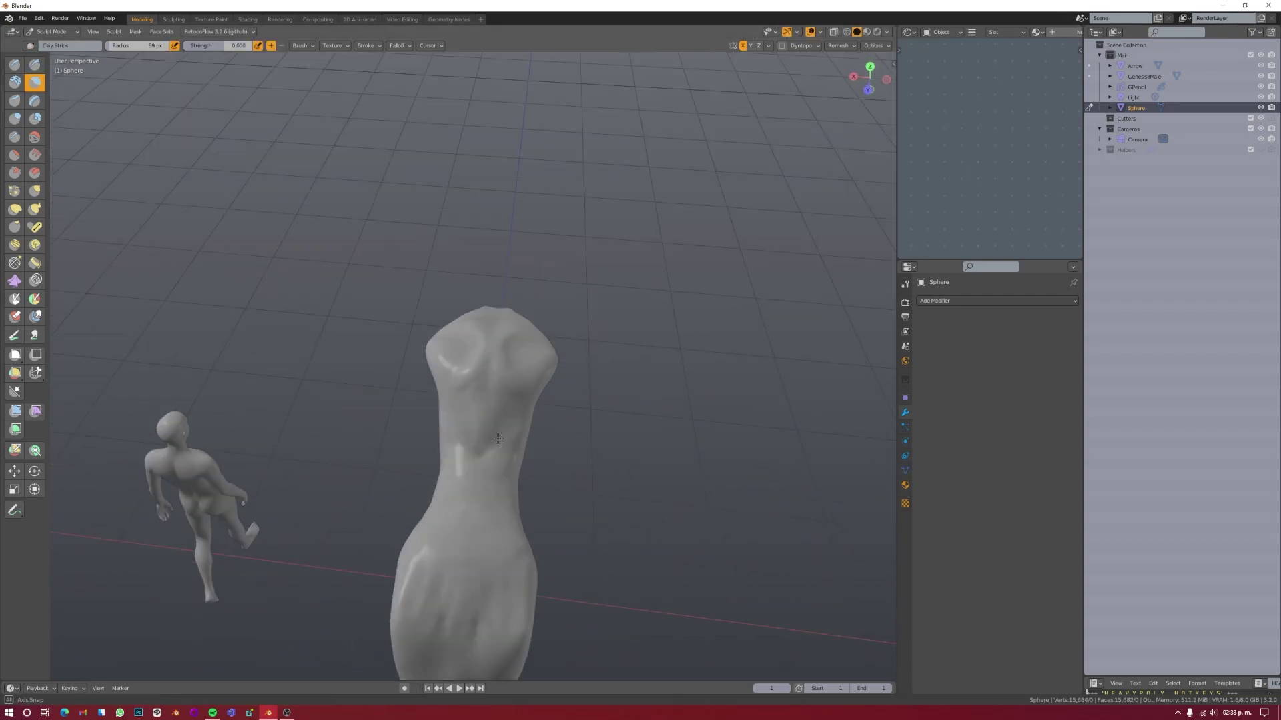
Step: Voxel-remesh the blob at 0.02025 m and keep sculpting the raised neck with a larger brush
middle_click_drag(477, 441, 663, 423)
key("r")
key("ctrl+r")
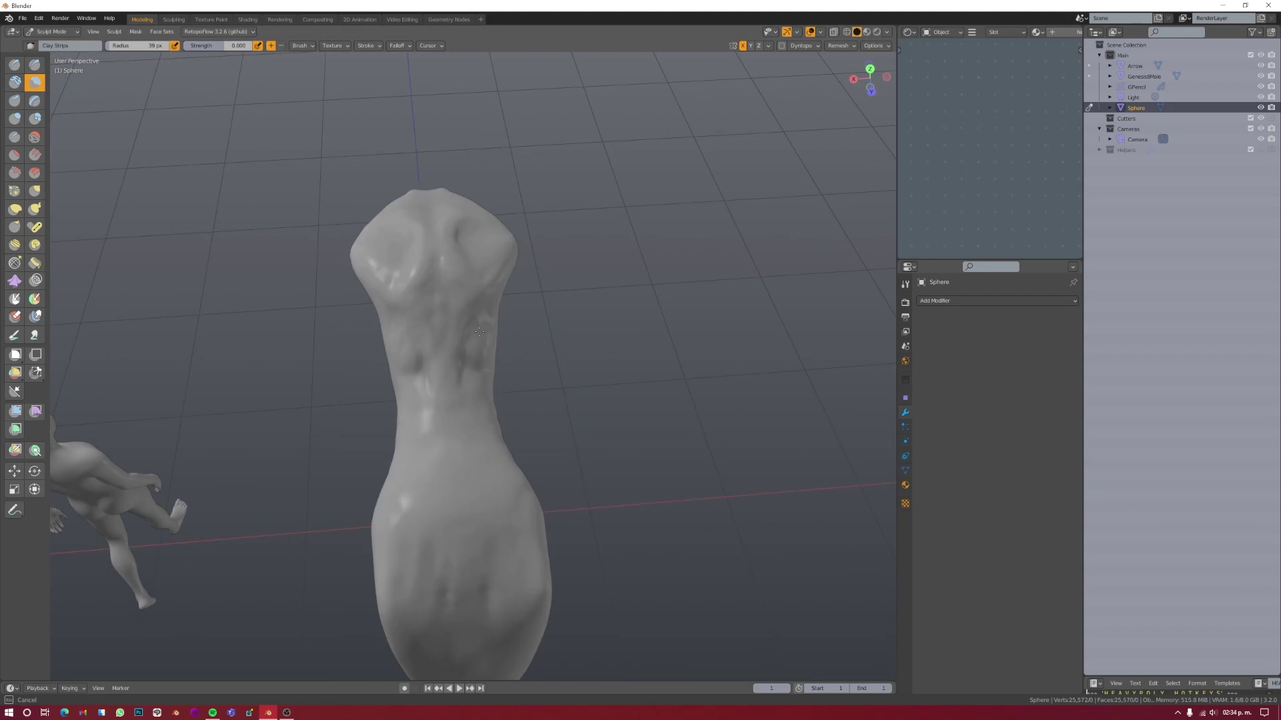
mouse_move(467, 387)
middle_mouse_down()
mouse_move(406, 373)
mouse_move(378, 459)
middle_mouse_up()
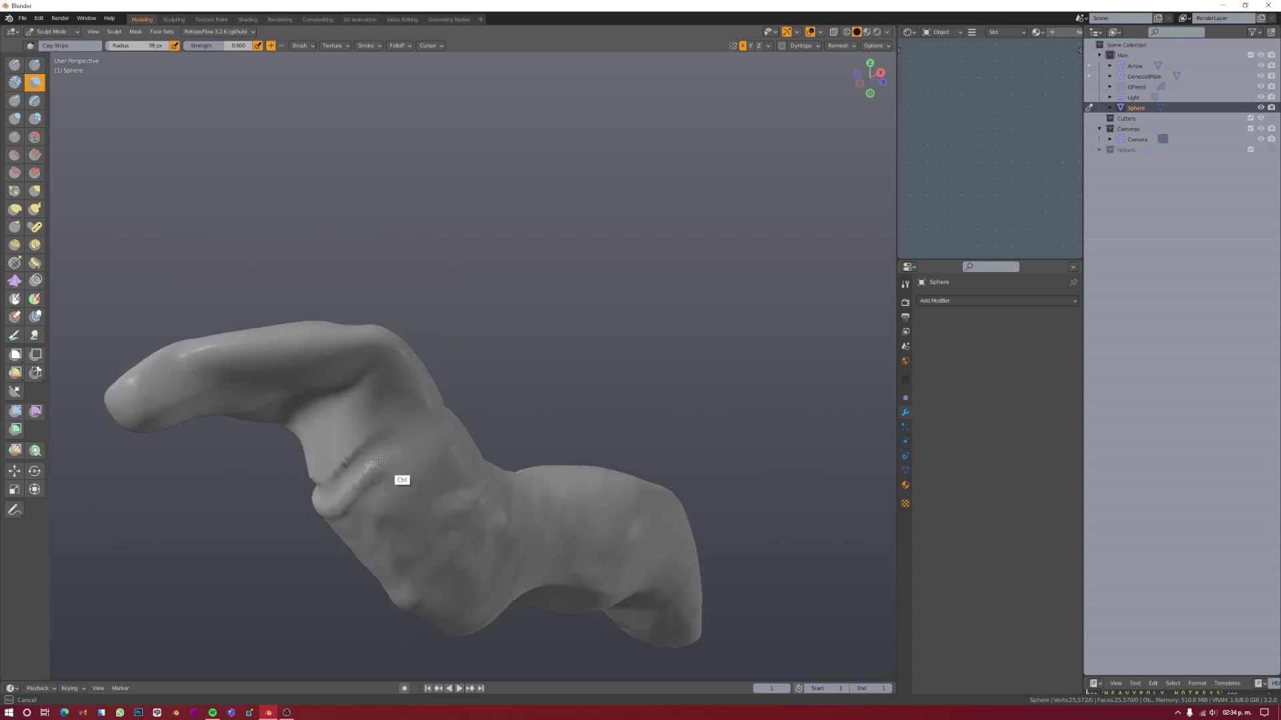
mouse_move(462, 494)
middle_mouse_down()
mouse_move(354, 481)
mouse_move(406, 436)
mouse_move(443, 352)
mouse_move(423, 463)
middle_mouse_up()
key("ctrl+Tab")
key("ctrl+Tab")
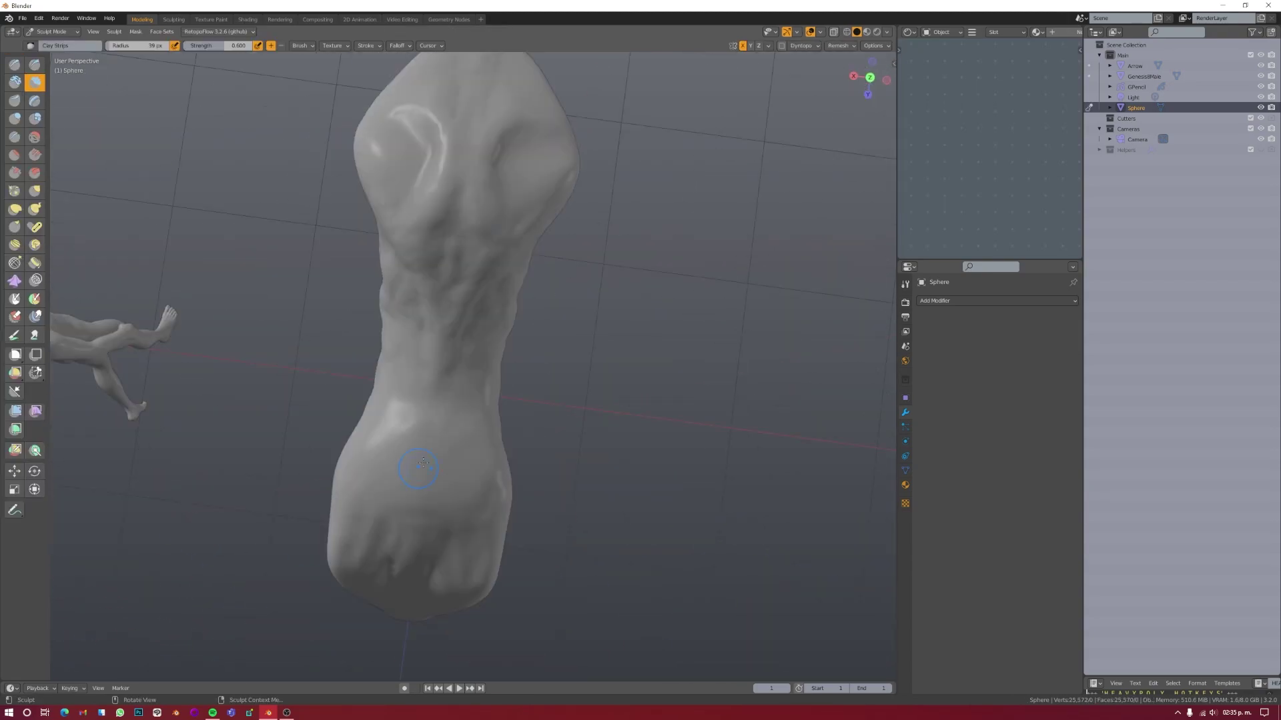
mouse_move(505, 571)
middle_mouse_down()
mouse_move(652, 492)
mouse_move(463, 572)
mouse_move(483, 438)
mouse_move(501, 489)
middle_mouse_up()
key("ctrl+Tab")
Step: Add a sphere and stretch it into a long ellipsoid leg
key("KP_1")
key("s")
key("KP_3")
key("g")
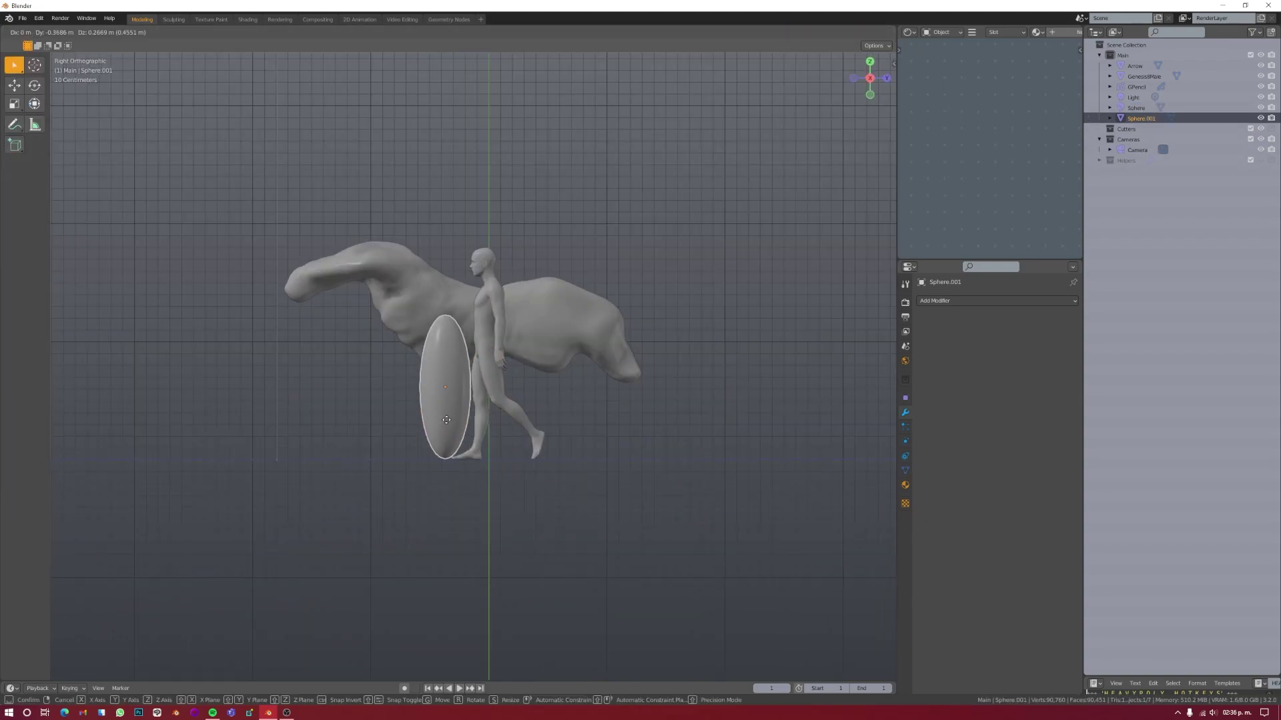
left_click(563, 463)
key("KP_3")
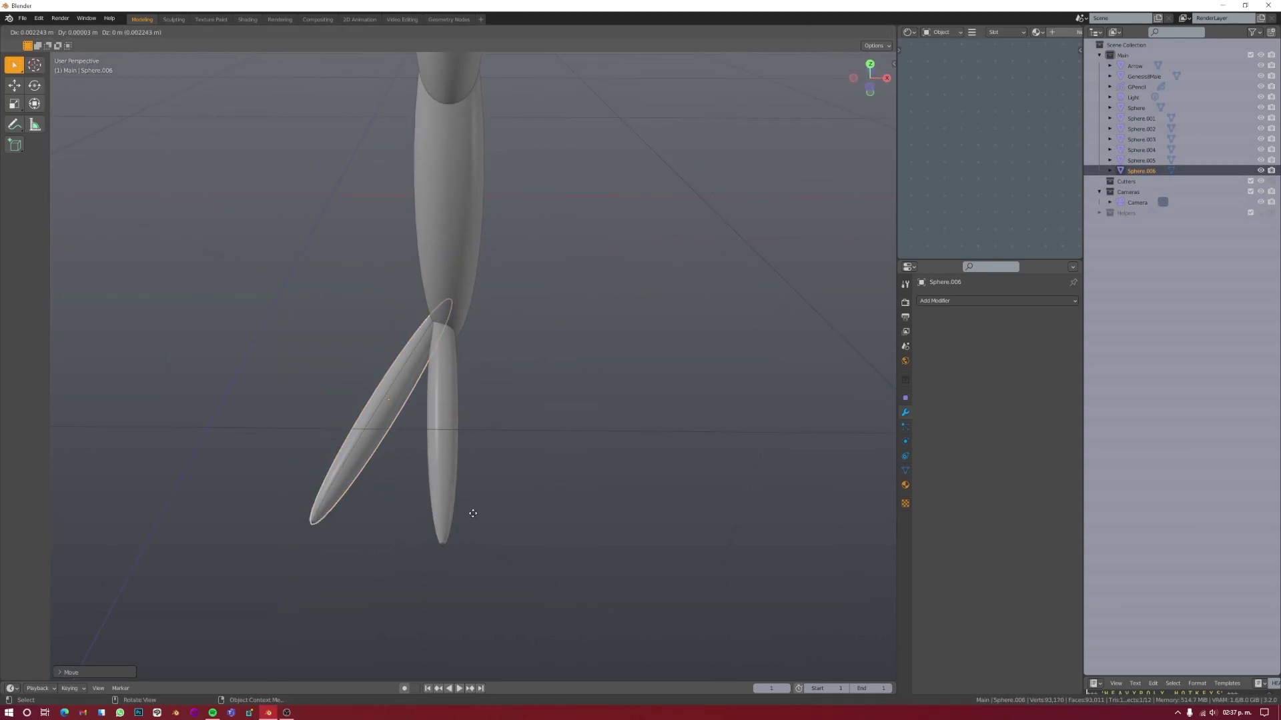
Step: Join the leg pieces into a single leg object
middle_click_drag(380, 473, 477, 460)
key("ctrl+j")
key("Tab")
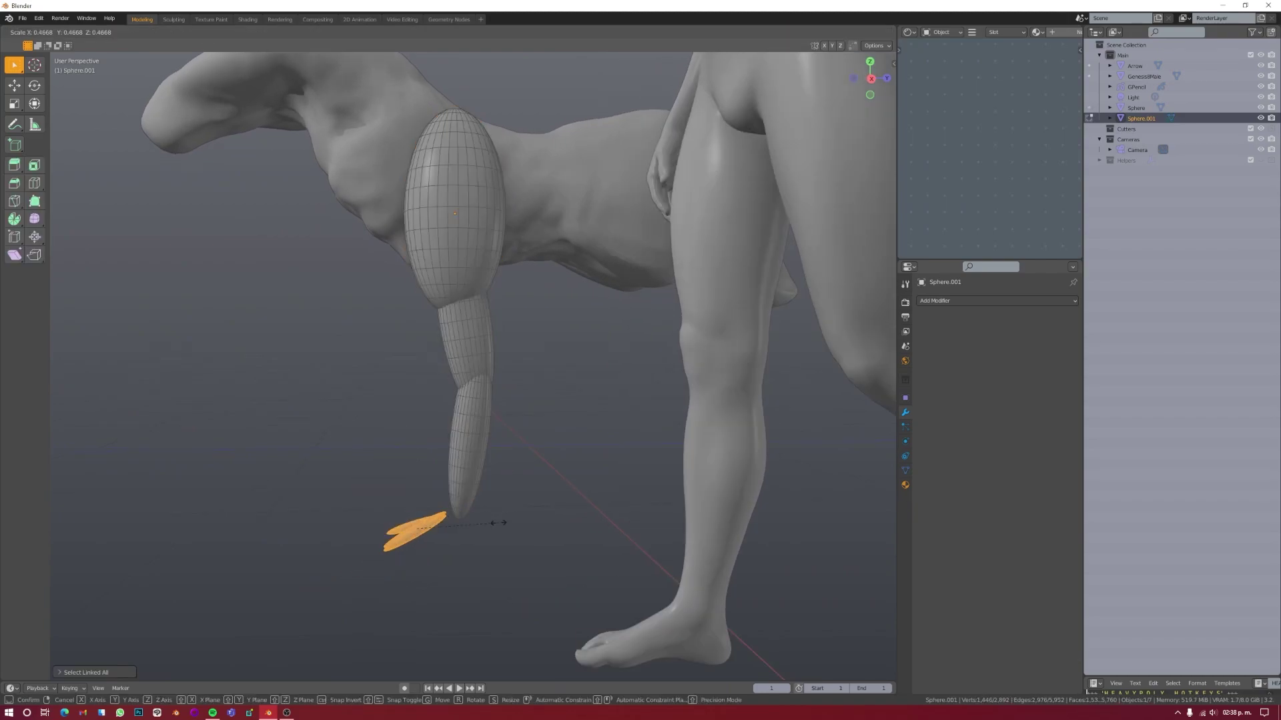
key("Tab")
Step: Duplicate the leg and mirror the copy to the other side of the body
middle_click_drag(445, 503, 706, 422)
key("KP_3")
key("shift+d")
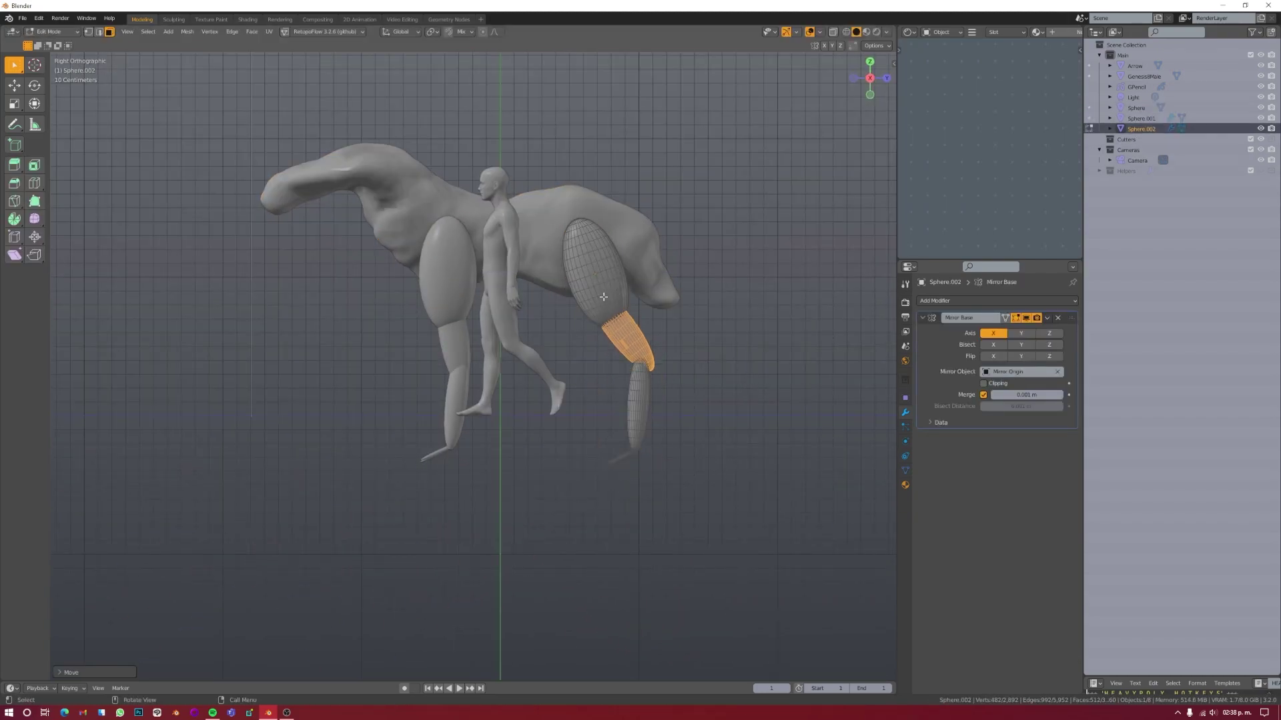
left_click(671, 485)
Step: Select the body with all legs and save the scene as Desert.blend
middle_click_drag(671, 485, 570, 427)
key("ctrl+s")
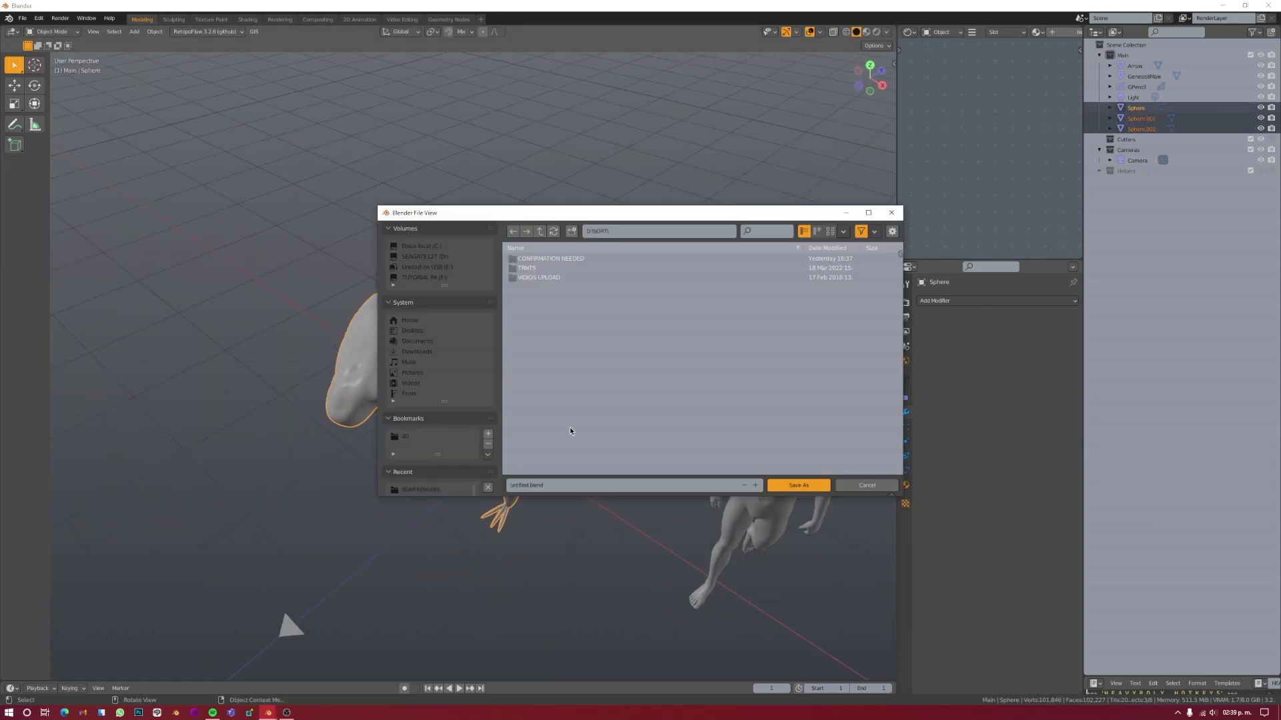
key("Return")
key("ctrl+Tab")
Step: Voxel-remesh the body and legs into one merged surface
key("r")
key("ctrl+r")
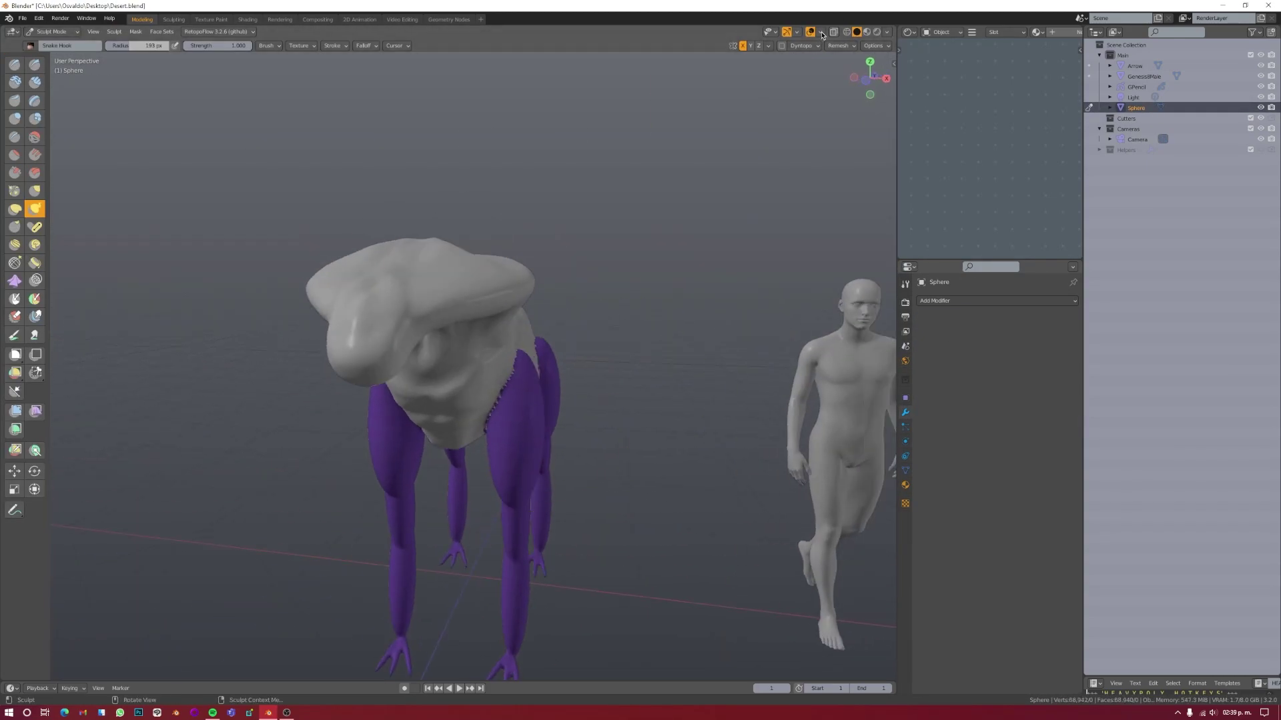
left_click(840, 146)
mouse_move(467, 400)
middle_mouse_down()
mouse_move(251, 394)
mouse_move(506, 430)
mouse_move(533, 478)
mouse_move(394, 126)
mouse_move(379, 374)
mouse_move(678, 137)
mouse_move(641, 117)
mouse_move(514, 376)
mouse_move(332, 311)
mouse_move(557, 371)
mouse_move(423, 354)
mouse_move(400, 320)
mouse_move(447, 345)
mouse_move(792, 349)
mouse_move(666, 449)
mouse_move(470, 487)
mouse_move(440, 369)
middle_mouse_up()
Step: Build up the torso and legs with Clay Strips and Inflate brushes
key("c")
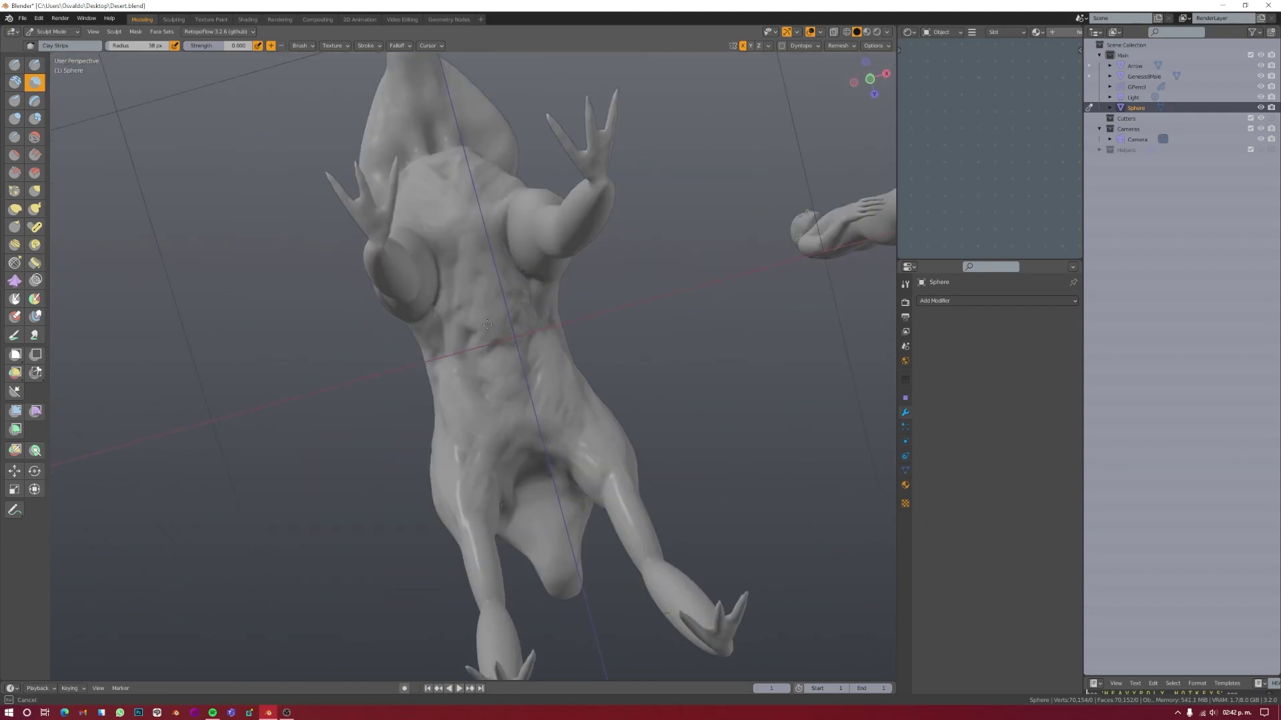
mouse_move(488, 325)
middle_mouse_down()
mouse_move(469, 315)
mouse_move(474, 383)
middle_mouse_up()
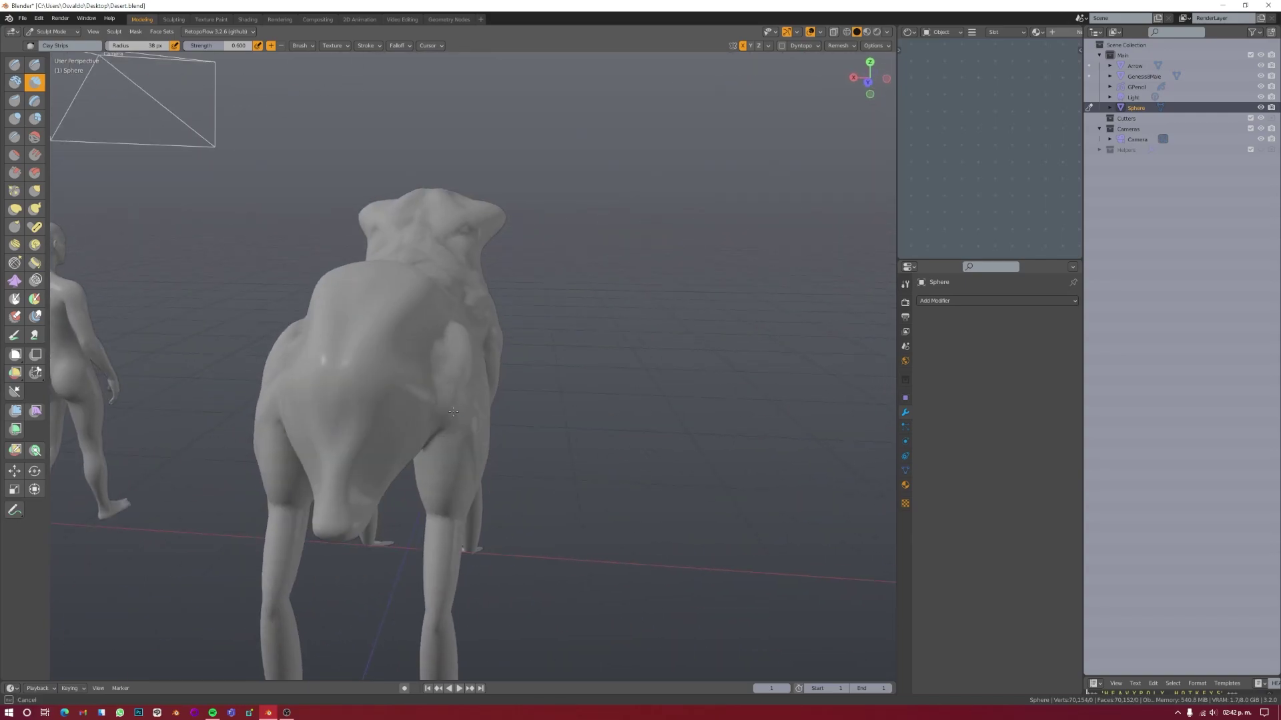
mouse_move(402, 316)
middle_mouse_down()
mouse_move(603, 423)
mouse_move(403, 345)
mouse_move(499, 452)
mouse_move(681, 105)
mouse_move(486, 443)
mouse_move(40, 103)
middle_mouse_up()
scroll(402, 345, "up", 5)
key("i")
left_click(35, 82)
mouse_move(267, 266)
middle_mouse_down()
mouse_move(400, 300)
mouse_move(374, 200)
mouse_move(434, 320)
mouse_move(379, 319)
mouse_move(376, 416)
middle_mouse_up()
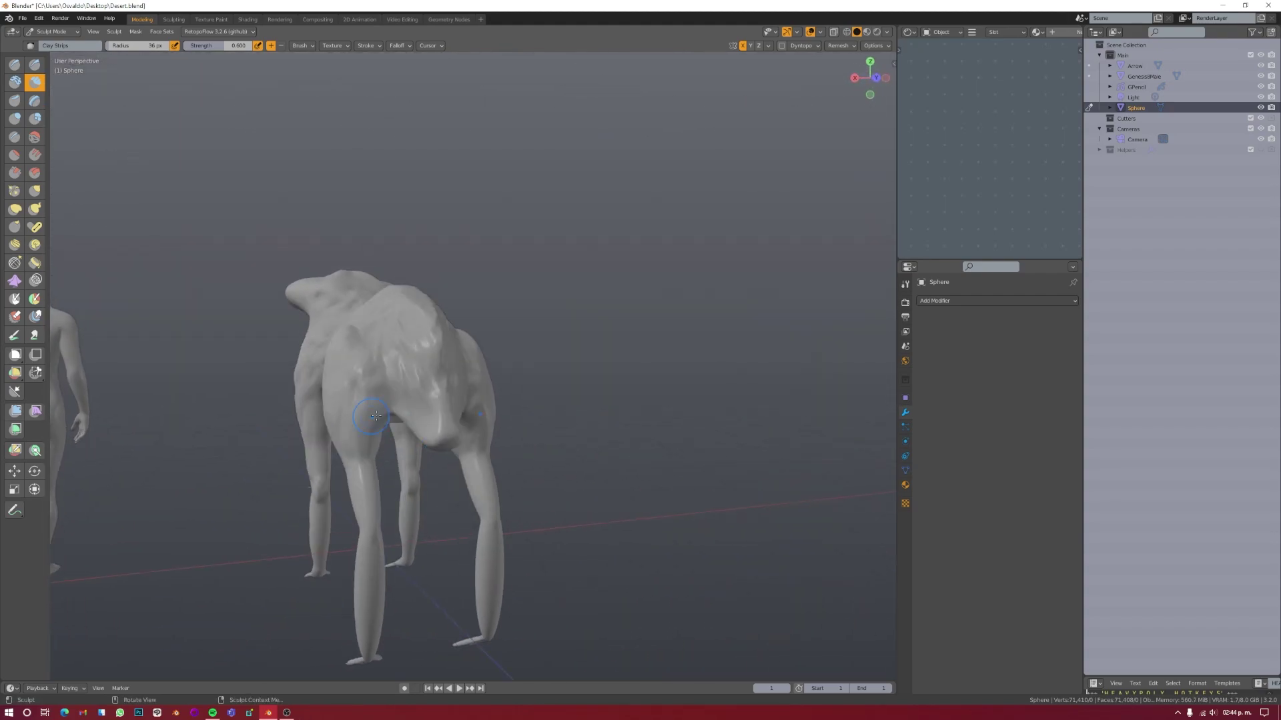
mouse_move(468, 385)
middle_mouse_down()
mouse_move(414, 435)
mouse_move(300, 360)
middle_mouse_up()
Step: Inflate the torso with a 35 px brush, working up to the head and back
key("i")
scroll(271, 334, "up", 2)
left_click(555, 512)
middle_click_drag(555, 512, 551, 307)
scroll(551, 241, "up", 4)
middle_click_drag(551, 241, 551, 200)
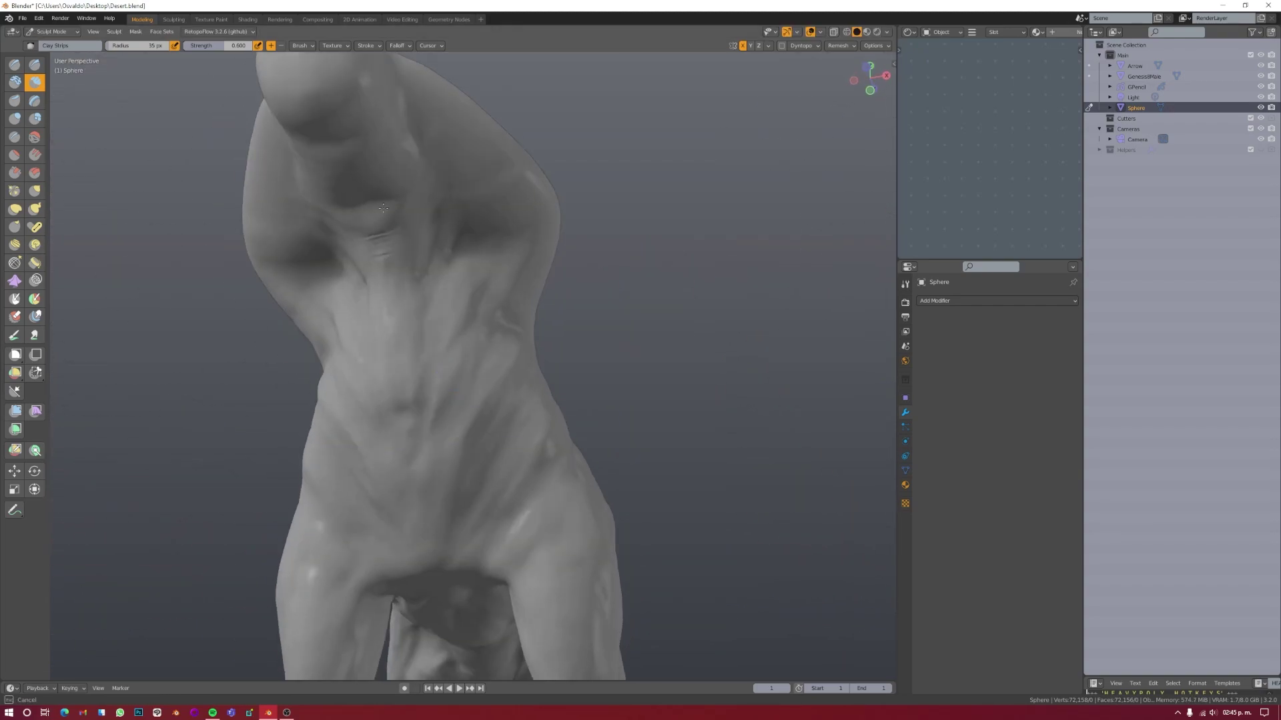
scroll(551, 200, "down", 5)
middle_click_drag(711, 478, 367, 407, "ctrl")
Step: Shape the hooked head with Grab, then add Clay Strips detail
key("g")
key("KP_3")
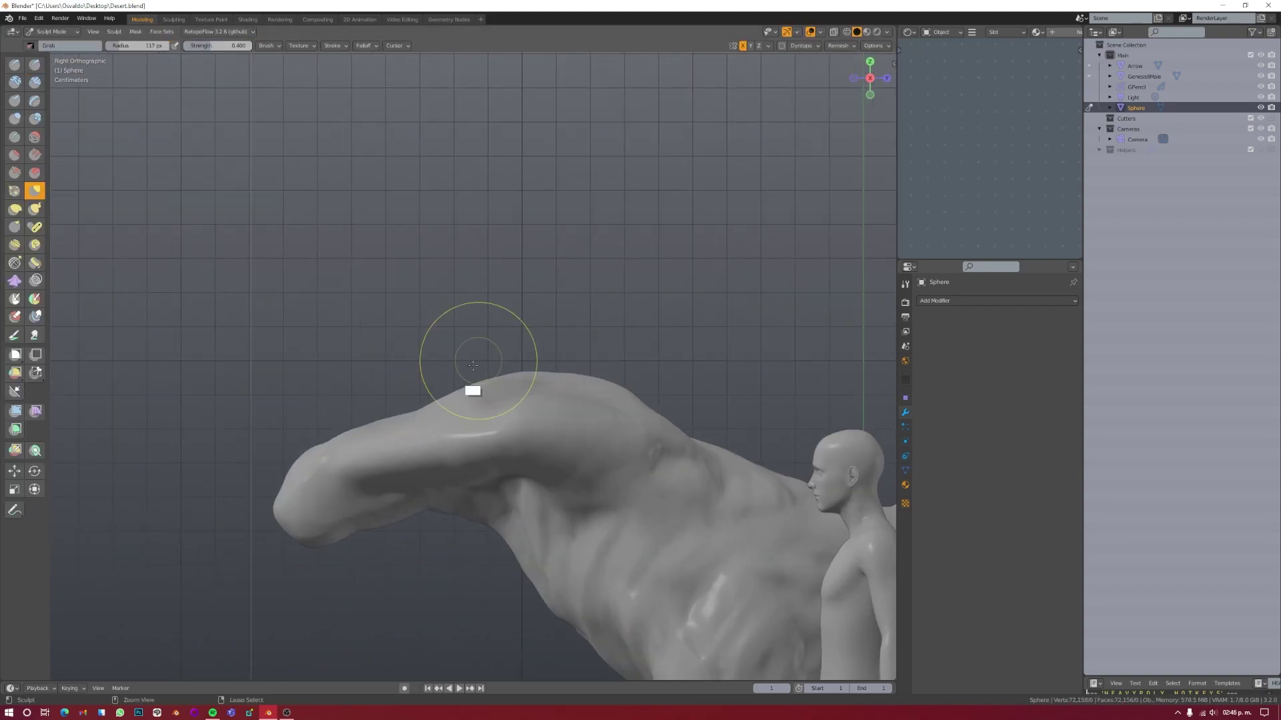
scroll(641, 474, "down", 3)
scroll(364, 410, "up", 4)
mouse_move(477, 460)
middle_mouse_down()
mouse_move(443, 530)
mouse_move(509, 237)
middle_mouse_up()
key("c")
mouse_move(537, 295)
middle_mouse_down()
mouse_move(466, 435)
mouse_move(423, 443)
mouse_move(457, 452)
mouse_move(481, 423)
mouse_move(515, 323)
middle_mouse_up()
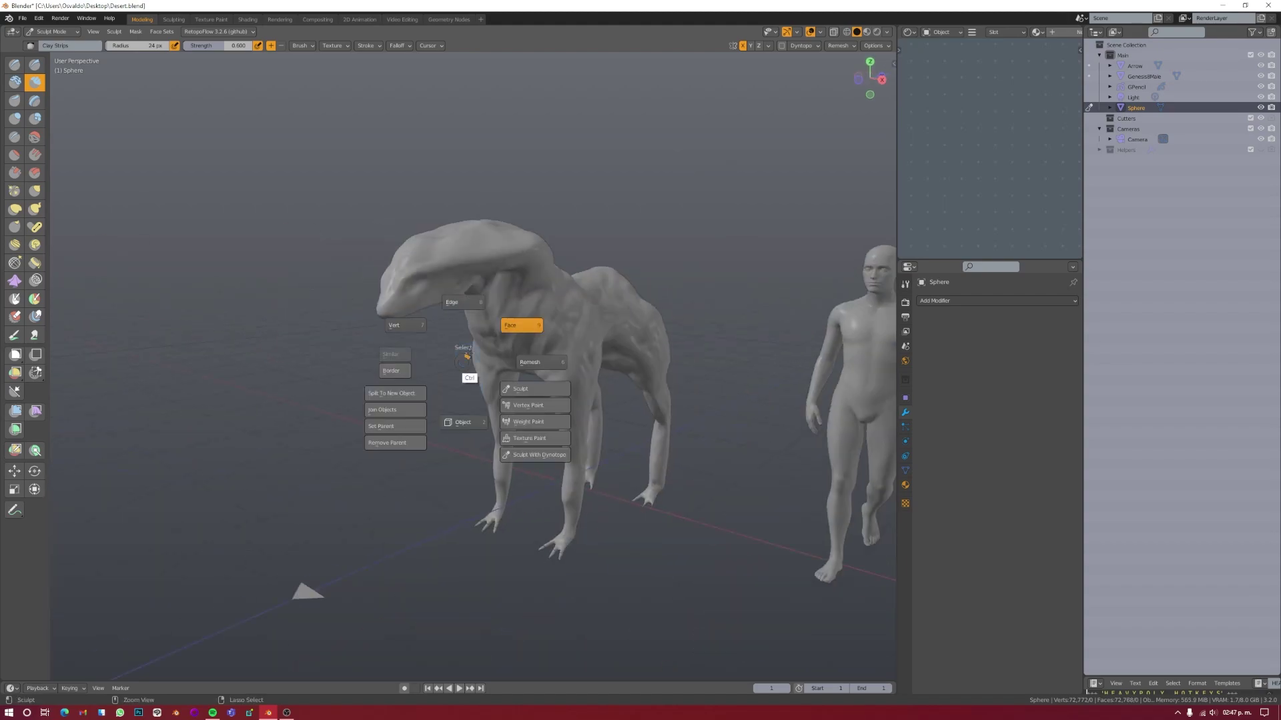
Step: Check the wireframe, then carve and pinch sharp creases with Draw Sharp, Clay Strips and Pinch
left_click(820, 33)
left_click(755, 207)
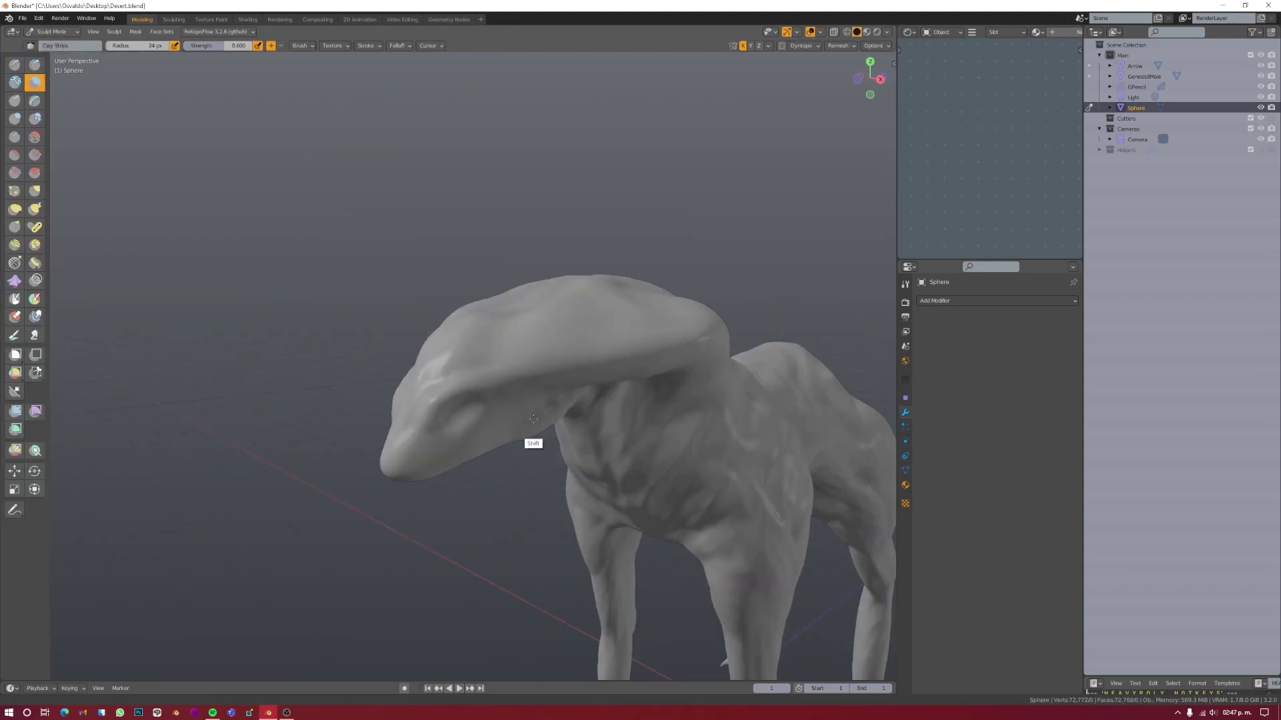
key("x")
mouse_move(551, 462)
middle_mouse_down()
mouse_move(467, 374)
mouse_move(560, 449)
mouse_move(469, 278)
mouse_move(518, 415)
mouse_move(467, 334)
mouse_move(414, 249)
mouse_move(417, 217)
mouse_move(567, 260)
mouse_move(507, 280)
mouse_move(512, 240)
mouse_move(155, 301)
middle_mouse_up()
key("c")
key("p")
key("x")
scroll(155, 301, "down", 4)
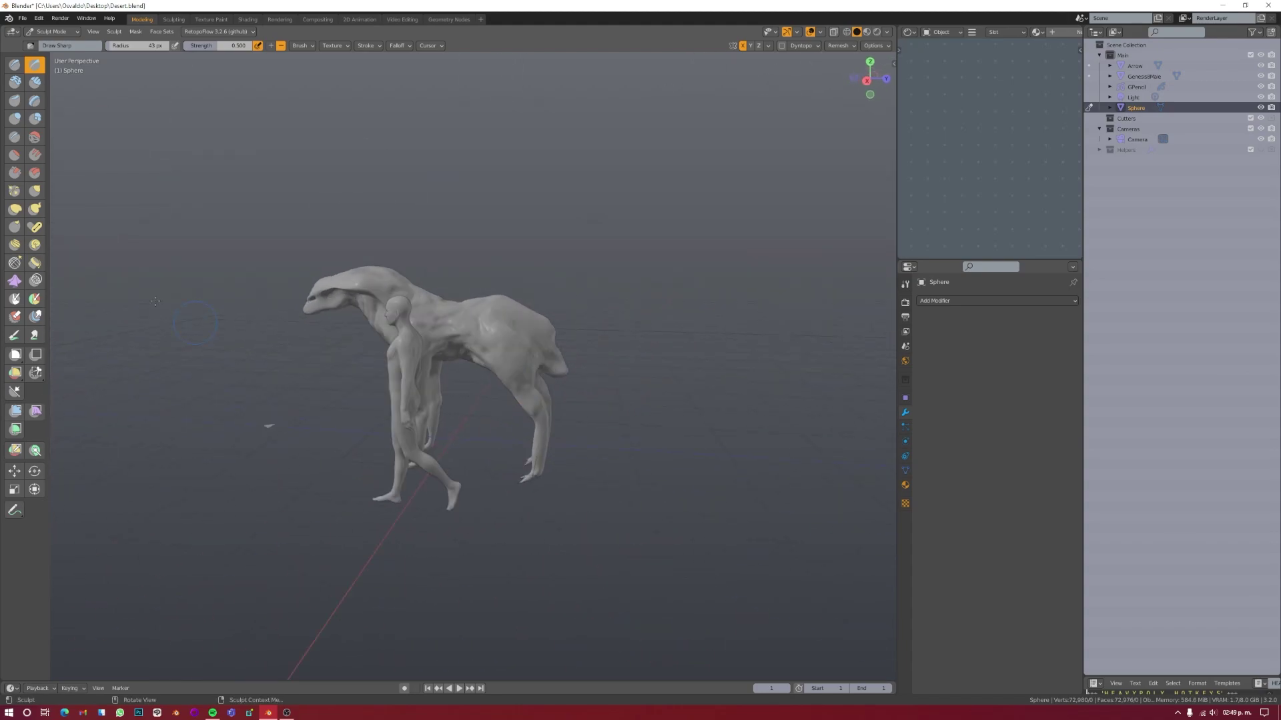
mouse_move(490, 370)
middle_mouse_down()
mouse_move(586, 328)
mouse_move(500, 514)
mouse_move(569, 481)
middle_mouse_up()
key("ctrl+Tab")
Step: Save Desert.blend while Quad Remesher rebuilds the creature as Retopo_Sphere
key("ctrl+s")
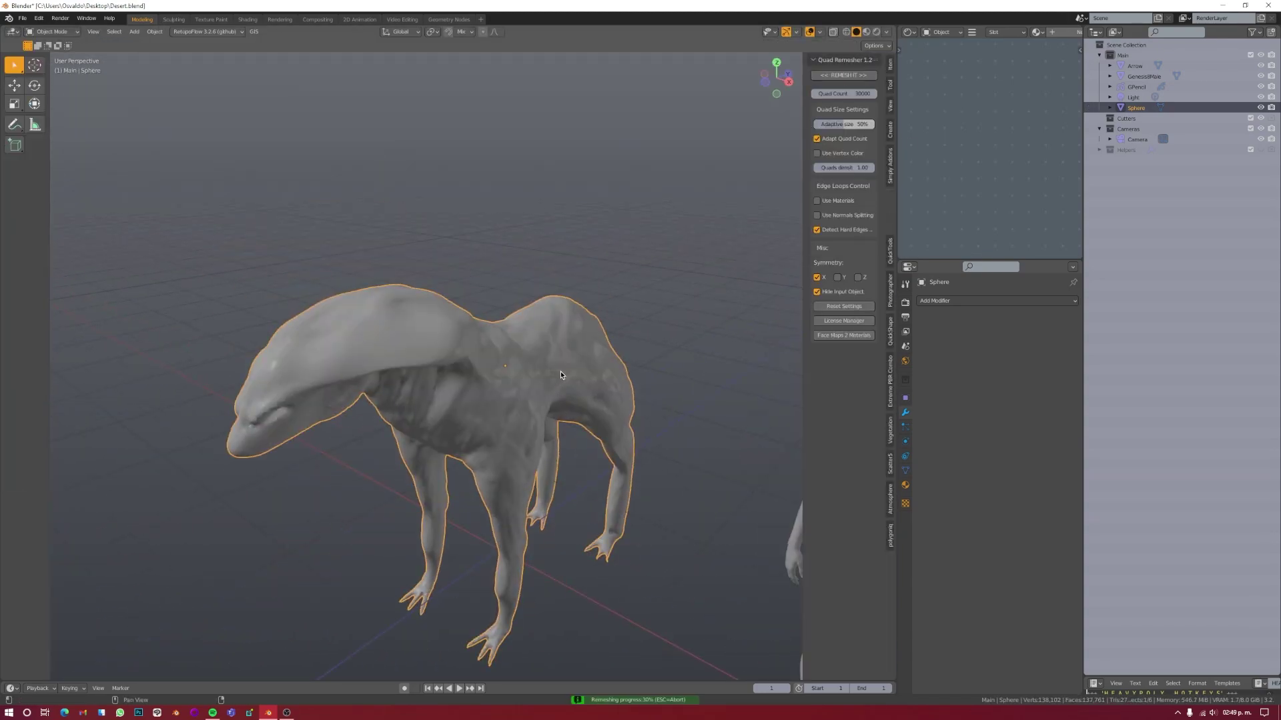
middle_click_drag(560, 375, 715, 393)
key("n")
key("t")
Step: Add a Multires modifier and subdivide it to 4 levels
left_click(947, 301)
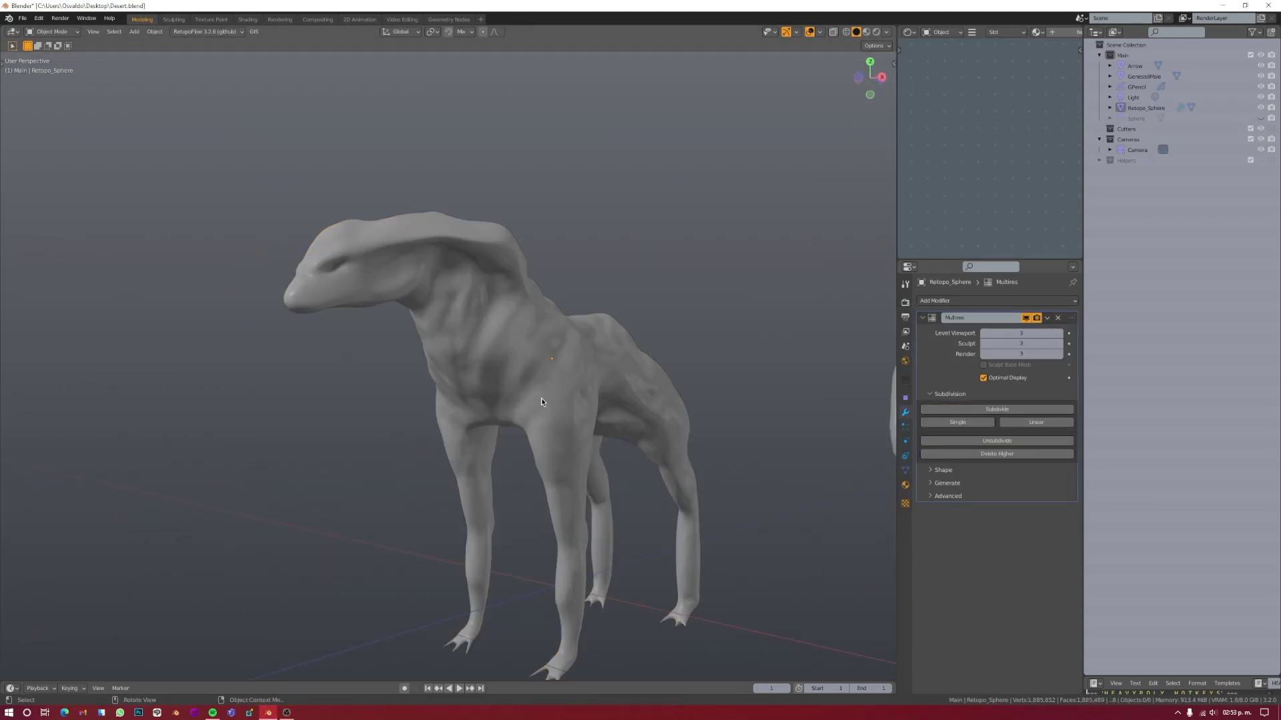
left_click(954, 302)
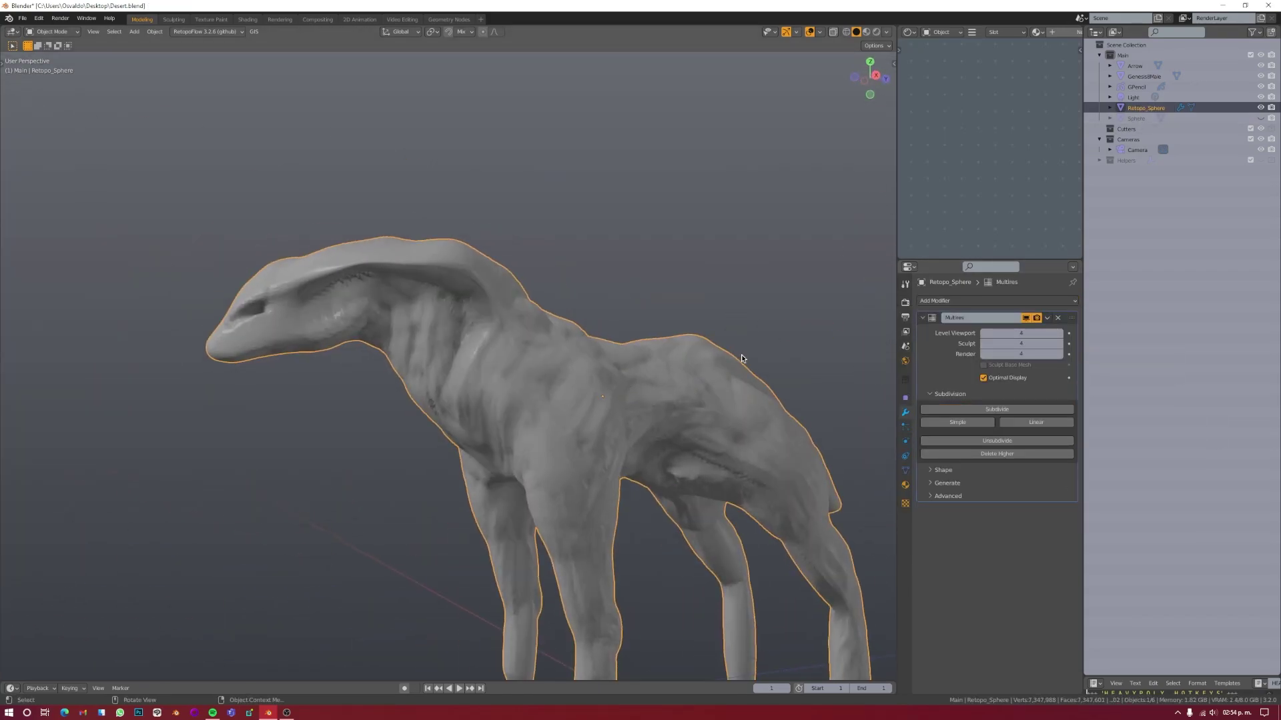
middle_click_drag(741, 358, 690, 446)
middle_click_drag(651, 494, 603, 419)
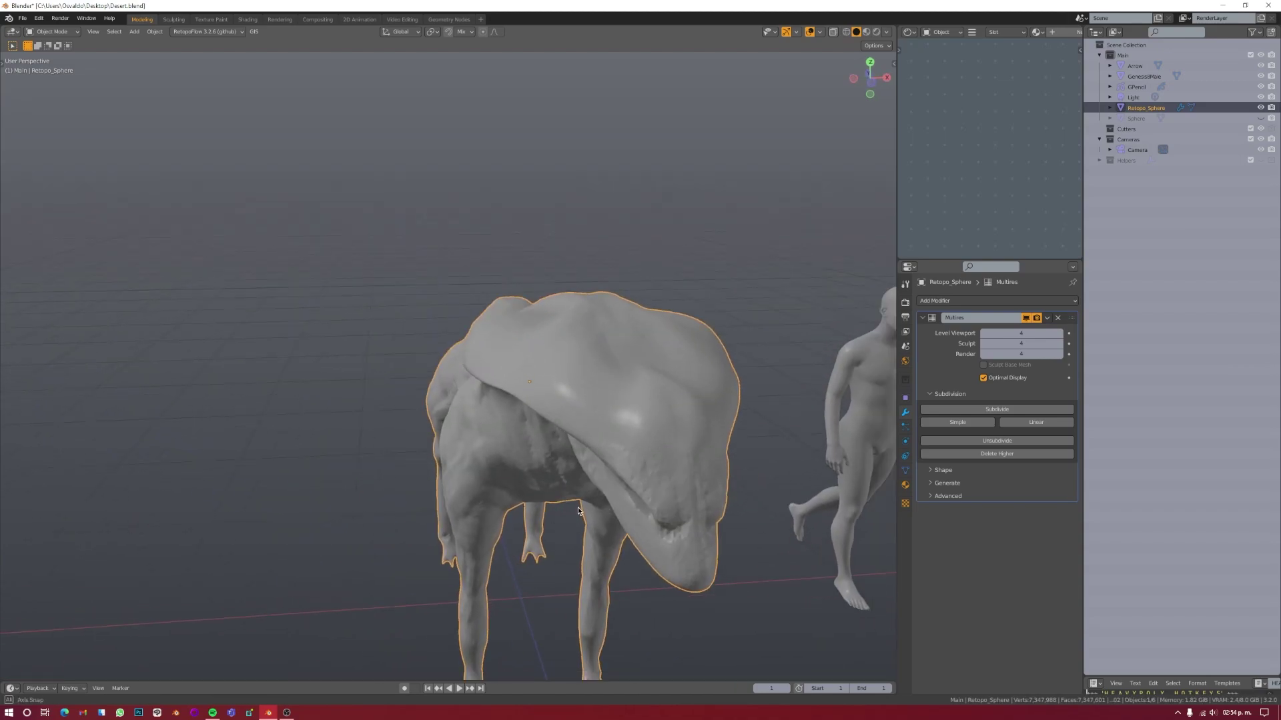
key("ctrl+Tab")
Step: Enter Sculpt Mode and frame the creature's head close up
left_click(661, 451)
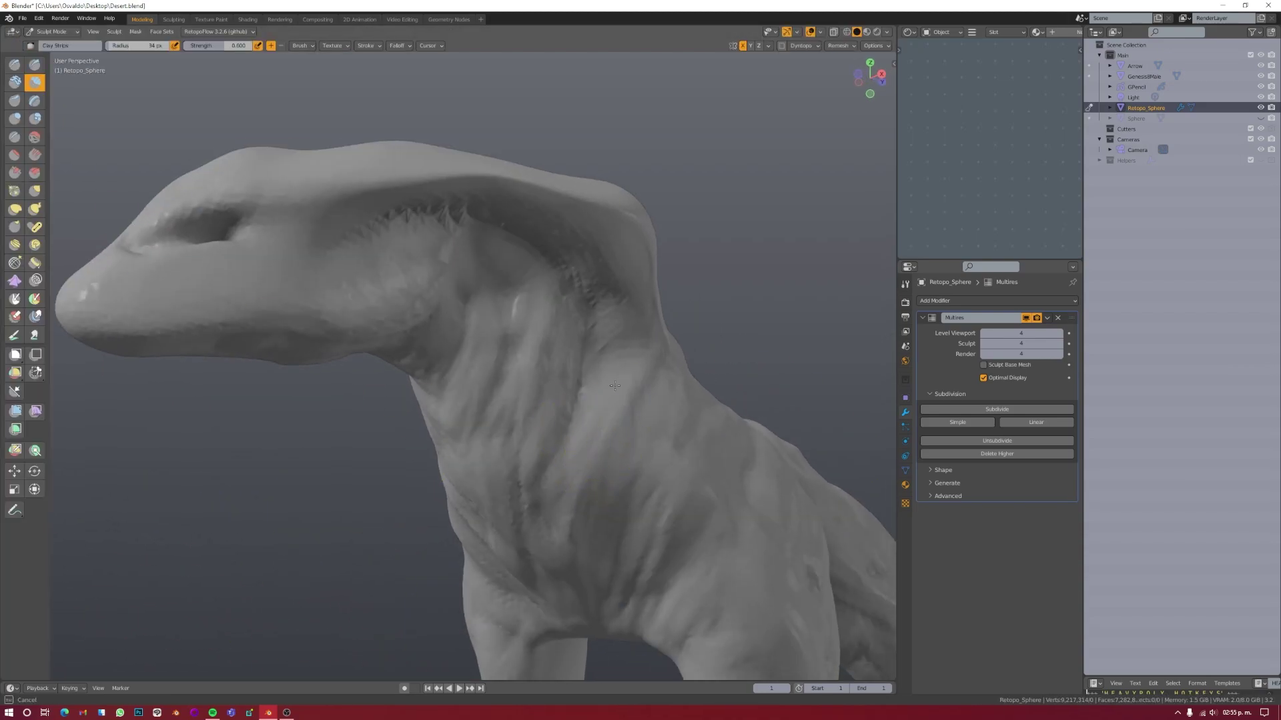
middle_click_drag(574, 455, 692, 403)
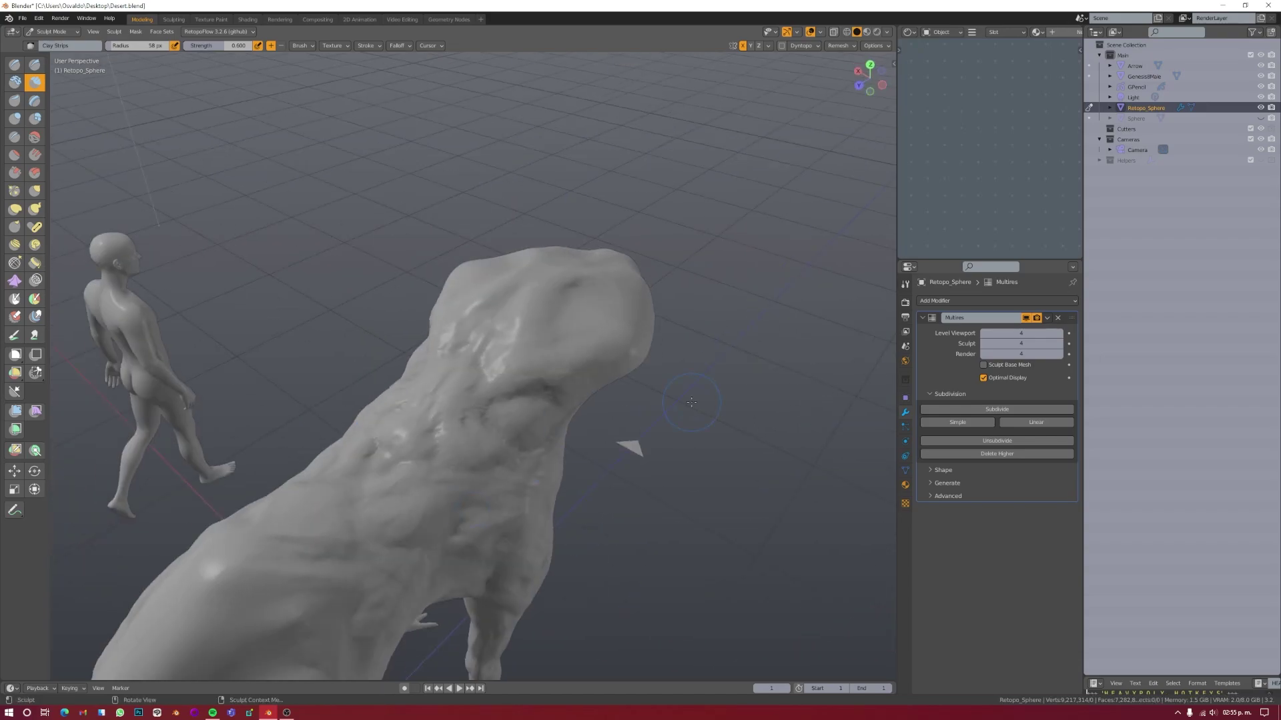
mouse_move(668, 300)
middle_mouse_down()
mouse_move(567, 433)
mouse_move(539, 511)
middle_mouse_up()
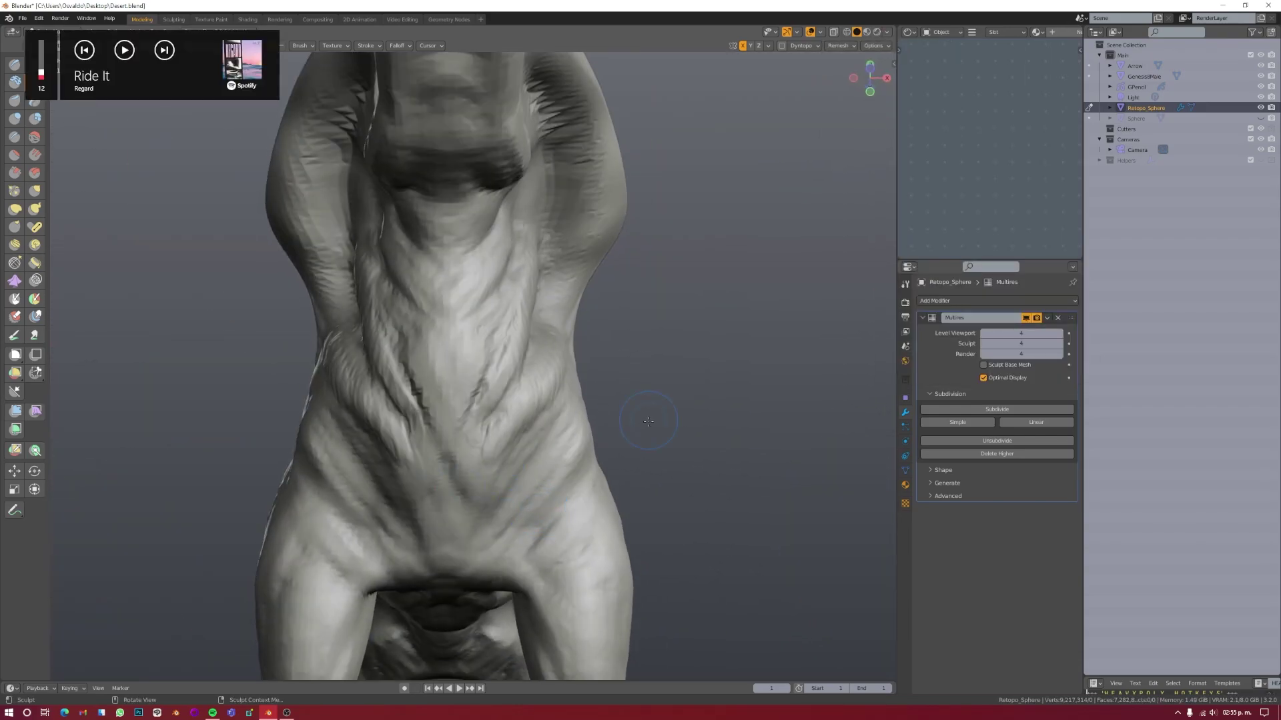
middle_click_drag(648, 421, 422, 414)
mouse_move(437, 478)
middle_mouse_down()
mouse_move(349, 491)
mouse_move(400, 452)
middle_mouse_up()
scroll(290, 466, "up", 3)
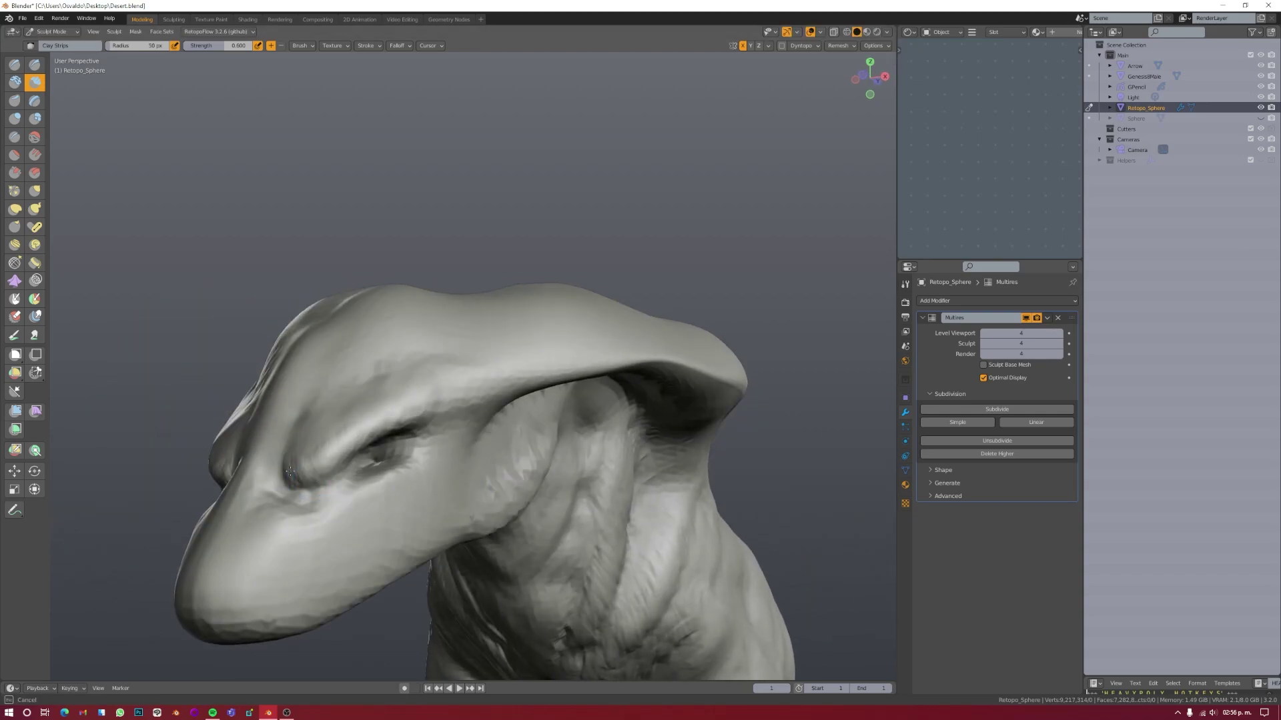
mouse_move(486, 401)
middle_mouse_down()
mouse_move(636, 548)
mouse_move(513, 417)
mouse_move(453, 437)
mouse_move(652, 463)
mouse_move(761, 393)
mouse_move(348, 424)
mouse_move(463, 390)
middle_mouse_up()
scroll(502, 371, "up", 3)
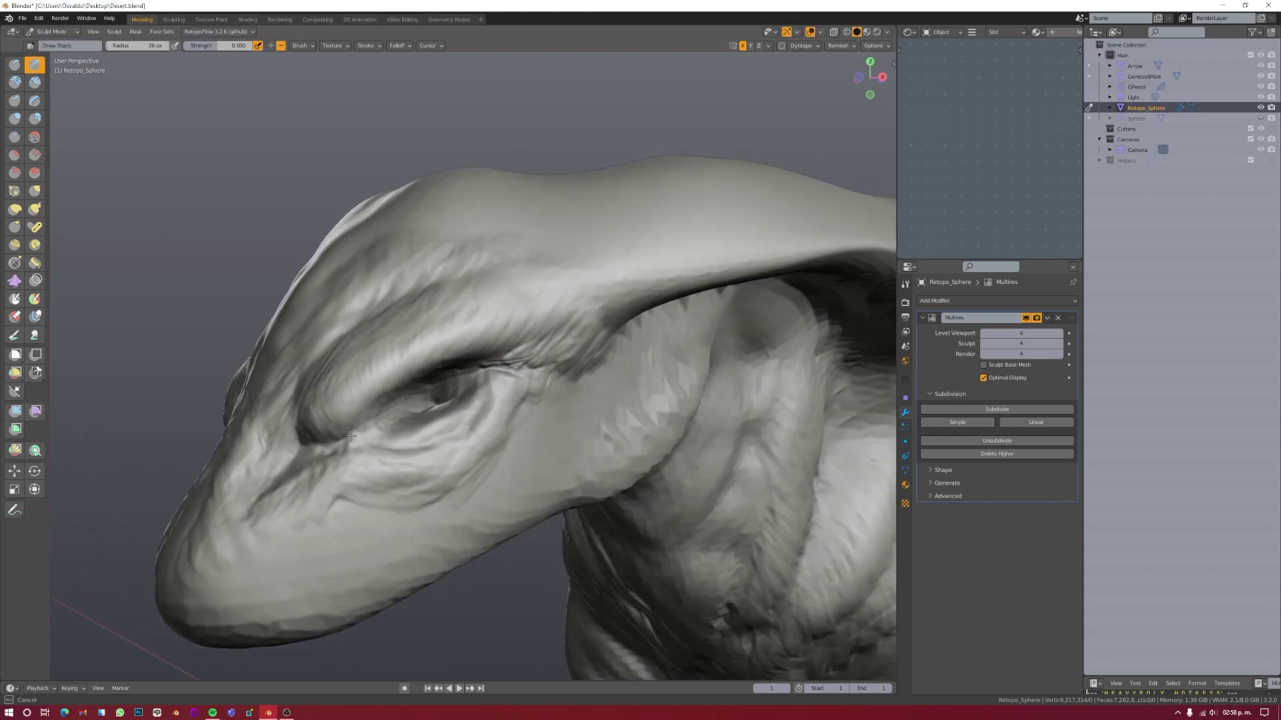
mouse_move(354, 362)
middle_mouse_down()
mouse_move(591, 451)
mouse_move(407, 320)
middle_mouse_up()
Step: Sculpt head wrinkles alternating Clay Strips and Draw Sharp with a smaller brush
key("c")
key("f")
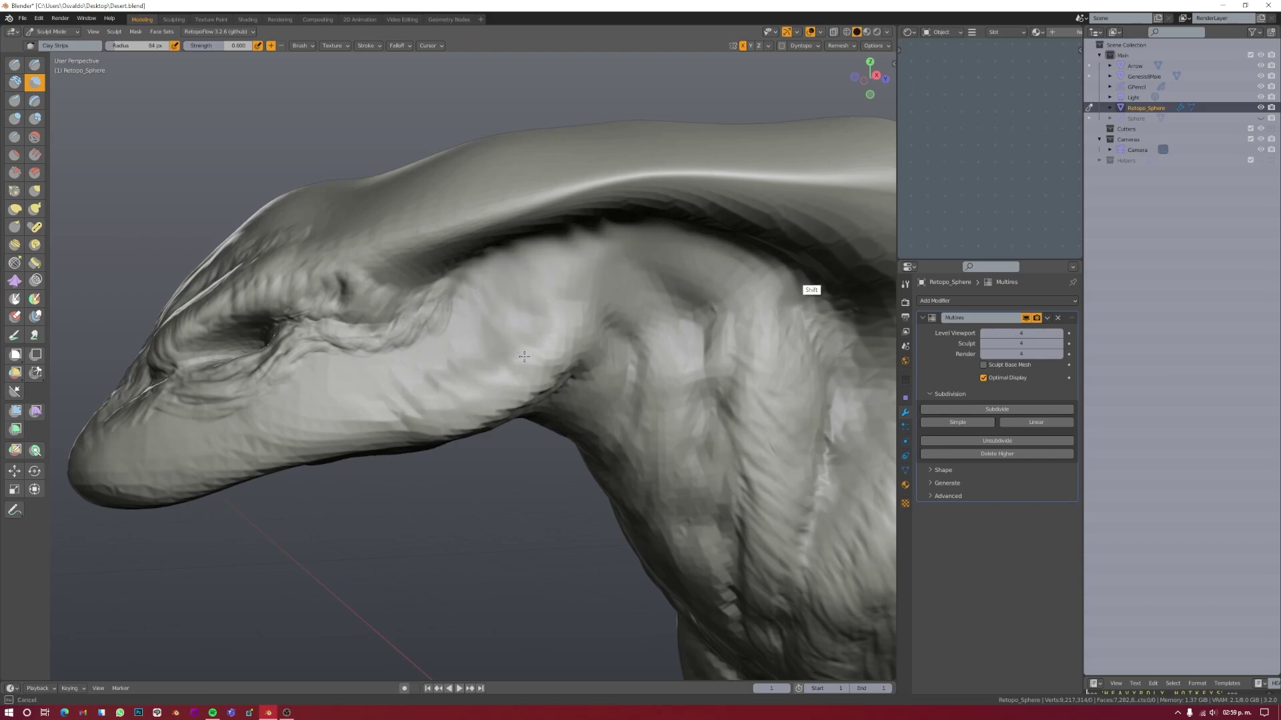
scroll(524, 357, "down", 5)
mouse_move(525, 357)
middle_mouse_down()
mouse_move(601, 415)
mouse_move(352, 420)
mouse_move(447, 425)
mouse_move(401, 420)
mouse_move(467, 417)
mouse_move(308, 414)
mouse_move(589, 403)
mouse_move(407, 387)
mouse_move(427, 369)
middle_mouse_up()
scroll(400, 417, "up", 3)
key("d")
key("c")
left_click(461, 402)
key("d")
mouse_move(582, 319)
middle_mouse_down()
mouse_move(467, 354)
mouse_move(476, 362)
middle_mouse_up()
Step: Save the file and raise layered skin on the snout tip with the Layer brush
key("ctrl+s")
left_click(562, 363)
key("l")
mouse_move(561, 363)
middle_mouse_down()
mouse_move(381, 435)
mouse_move(400, 400)
mouse_move(611, 288)
mouse_move(529, 358)
mouse_move(507, 347)
mouse_move(492, 358)
middle_mouse_up()
scroll(610, 289, "up", 2)
scroll(349, 377, "up", 2)
scroll(349, 377, "down", 2)
Step: Work folds over the head top, snout, cheek and neck, then save
mouse_move(349, 377)
middle_mouse_down()
mouse_move(433, 301)
mouse_move(467, 333)
mouse_move(513, 452)
mouse_move(494, 527)
mouse_move(501, 487)
mouse_move(462, 537)
mouse_move(514, 439)
mouse_move(470, 360)
middle_mouse_up()
scroll(478, 435, "down", 2)
scroll(483, 371, "up", 2)
scroll(477, 366, "up", 1)
scroll(466, 355, "up", 3)
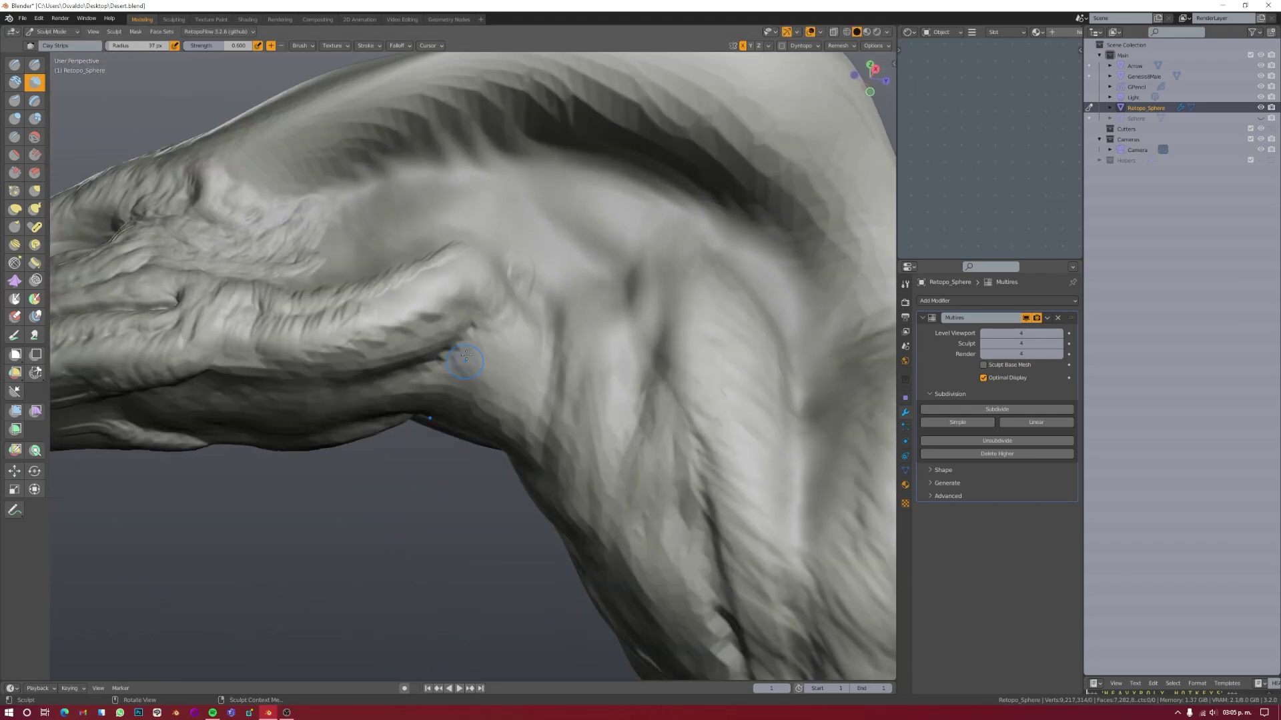
mouse_move(243, 357)
middle_mouse_down()
mouse_move(572, 312)
mouse_move(495, 359)
mouse_move(366, 366)
middle_mouse_up()
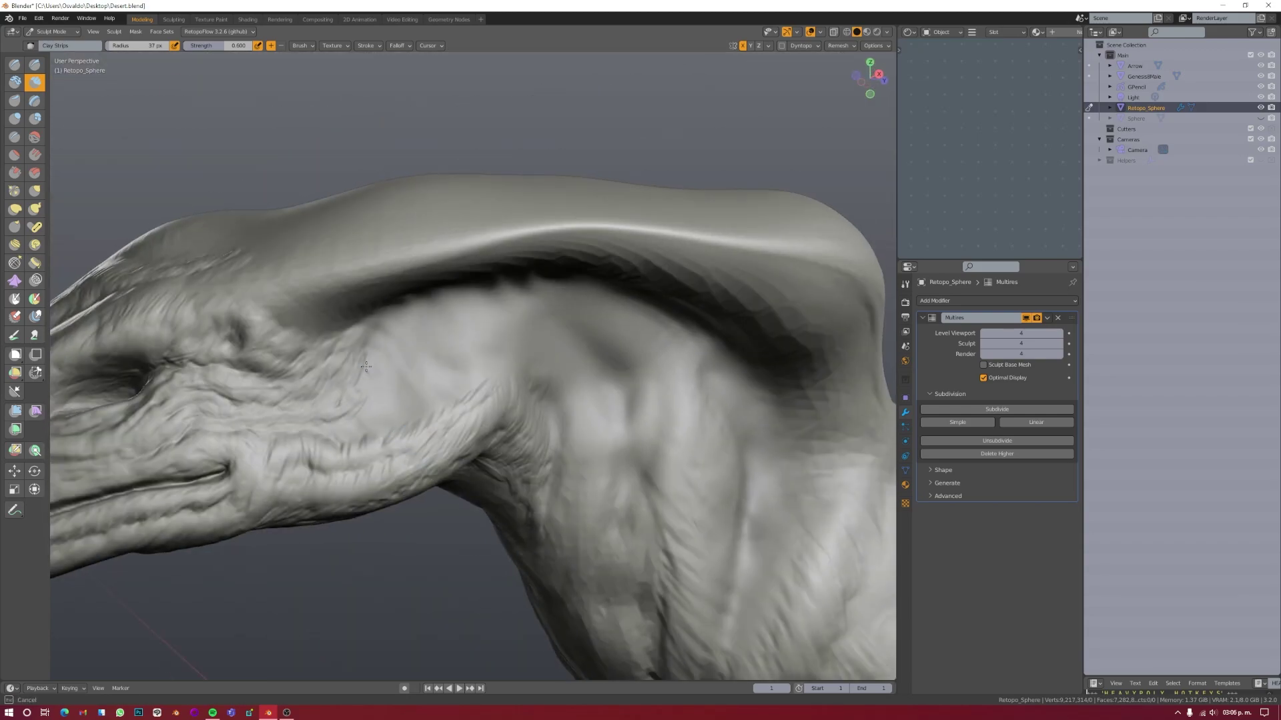
mouse_move(352, 415)
middle_mouse_down()
mouse_move(429, 351)
mouse_move(466, 434)
mouse_move(379, 345)
mouse_move(487, 411)
mouse_move(434, 446)
mouse_move(410, 396)
middle_mouse_up()
mouse_move(483, 411)
middle_mouse_down()
mouse_move(423, 349)
mouse_move(408, 538)
mouse_move(428, 486)
mouse_move(533, 525)
mouse_move(261, 375)
mouse_move(501, 427)
mouse_move(326, 502)
middle_mouse_up()
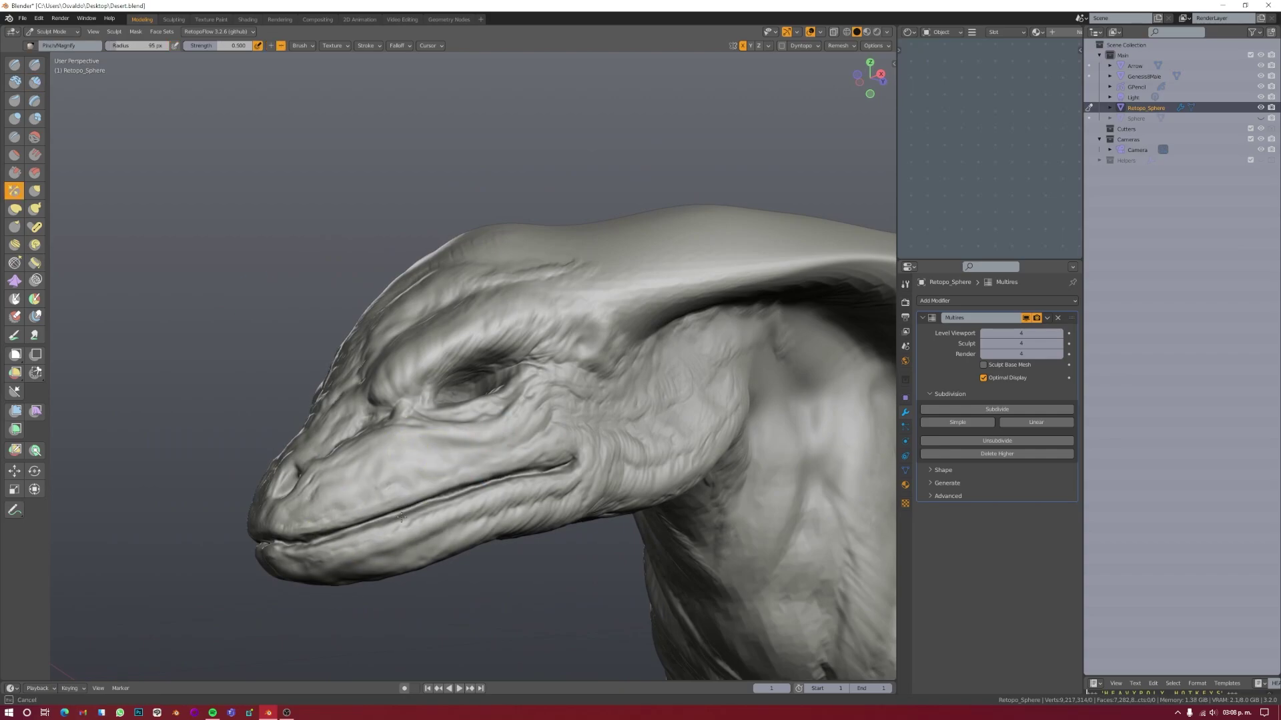
mouse_move(401, 515)
middle_mouse_down()
mouse_move(428, 379)
mouse_move(447, 375)
mouse_move(479, 538)
middle_mouse_up()
key("ctrl+s")
mouse_move(423, 354)
middle_mouse_down()
mouse_move(598, 322)
mouse_move(468, 313)
mouse_move(406, 418)
middle_mouse_up()
Step: Build up muscle on the creature's shoulders and legs with Clay Strips strokes
mouse_move(460, 353)
middle_mouse_down()
mouse_move(429, 358)
mouse_move(453, 437)
middle_mouse_up()
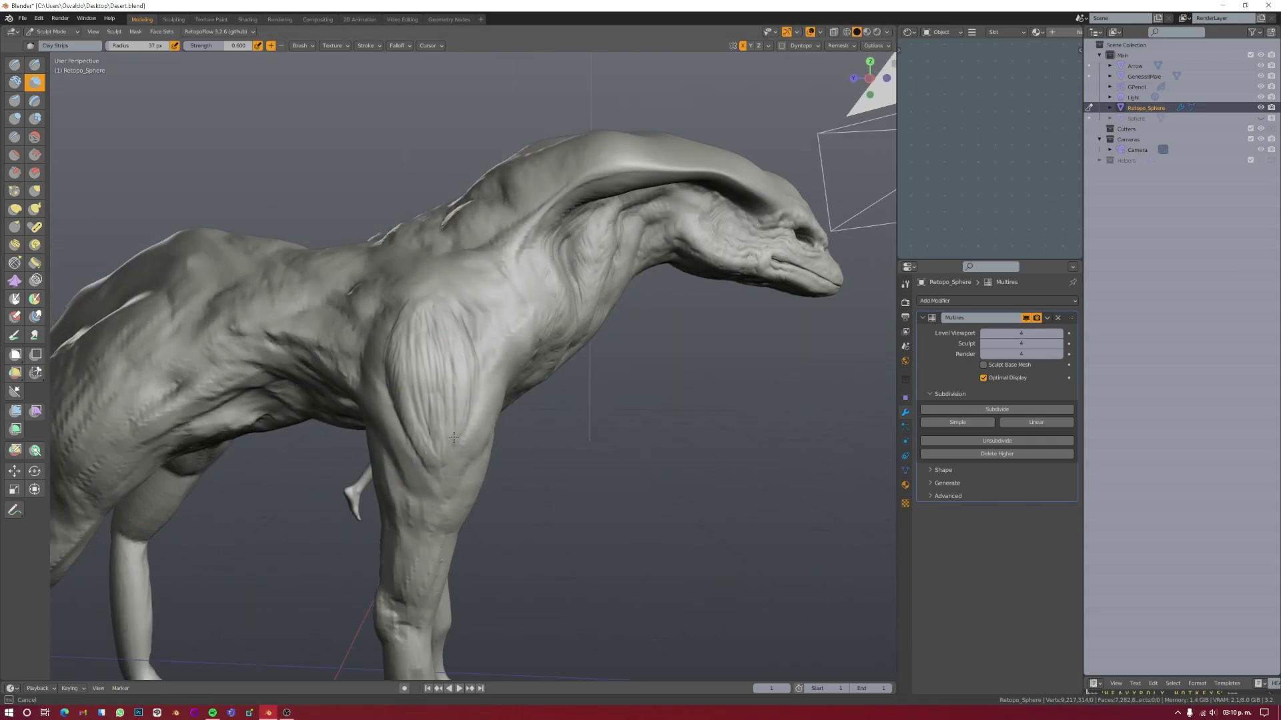
mouse_move(431, 368)
middle_mouse_down()
mouse_move(444, 395)
mouse_move(495, 210)
mouse_move(472, 342)
mouse_move(447, 341)
mouse_move(438, 383)
mouse_move(408, 403)
mouse_move(361, 306)
middle_mouse_up()
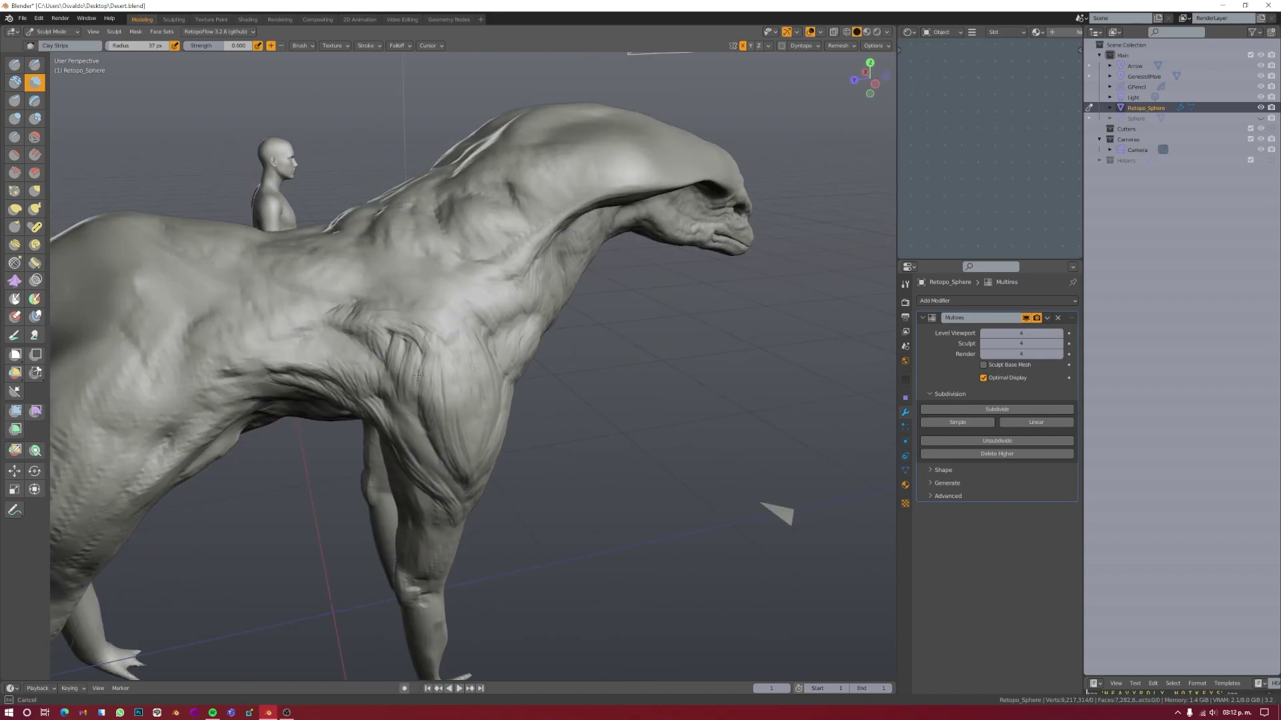
middle_click_drag(418, 375, 431, 358)
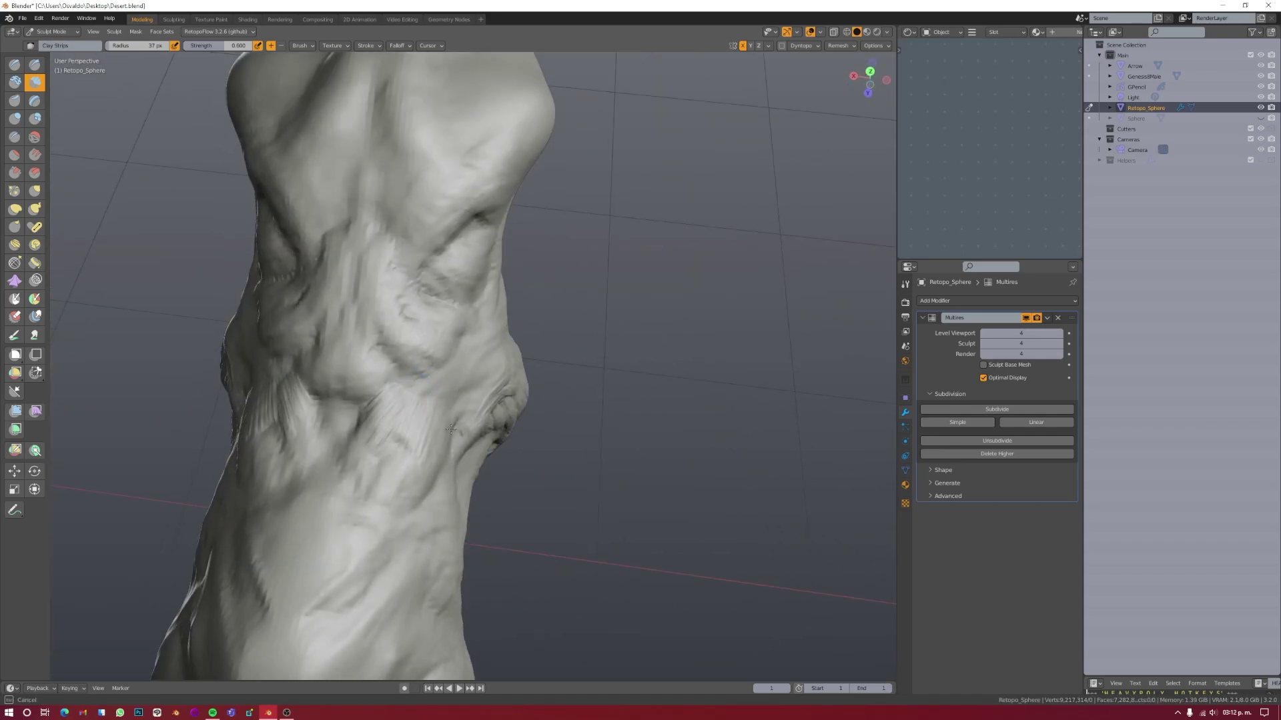
mouse_move(361, 422)
middle_mouse_down()
mouse_move(723, 363)
mouse_move(434, 310)
middle_mouse_up()
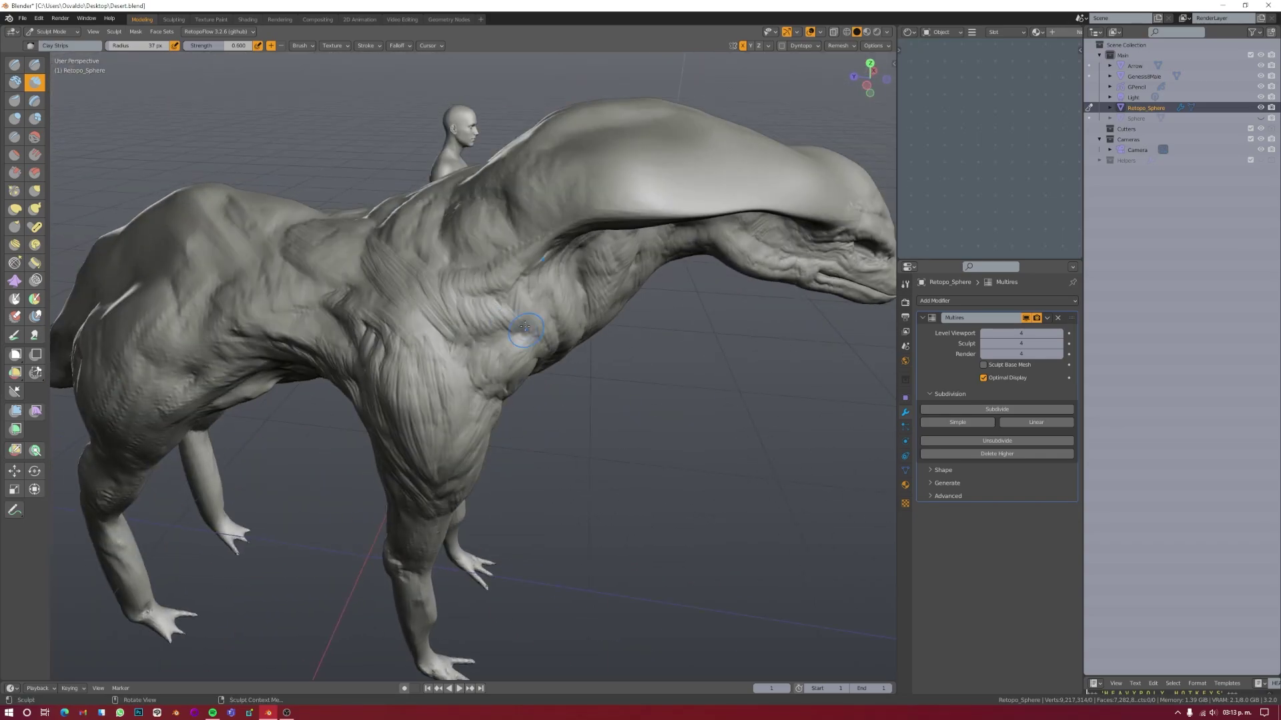
mouse_move(525, 326)
middle_mouse_down()
mouse_move(455, 426)
mouse_move(450, 339)
mouse_move(467, 345)
mouse_move(452, 380)
mouse_move(395, 340)
mouse_move(494, 267)
middle_mouse_up()
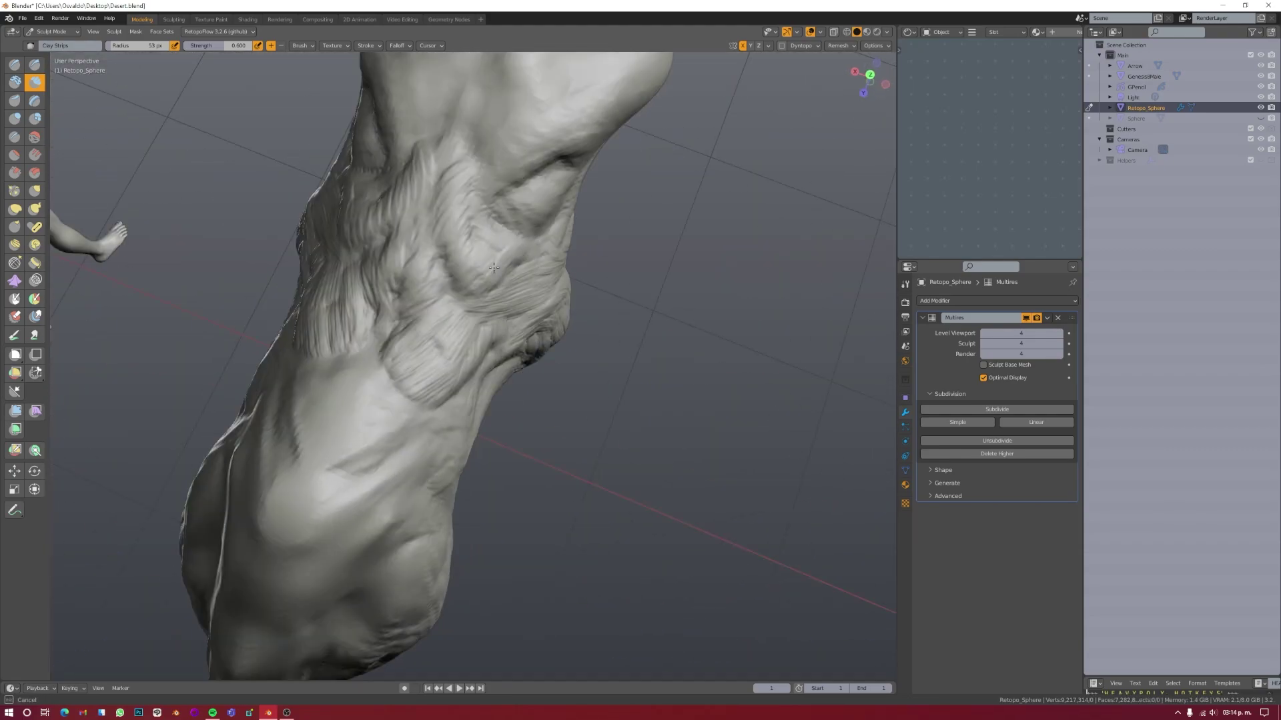
mouse_move(482, 157)
middle_mouse_down()
mouse_move(523, 394)
mouse_move(449, 371)
mouse_move(374, 285)
mouse_move(489, 417)
middle_mouse_up()
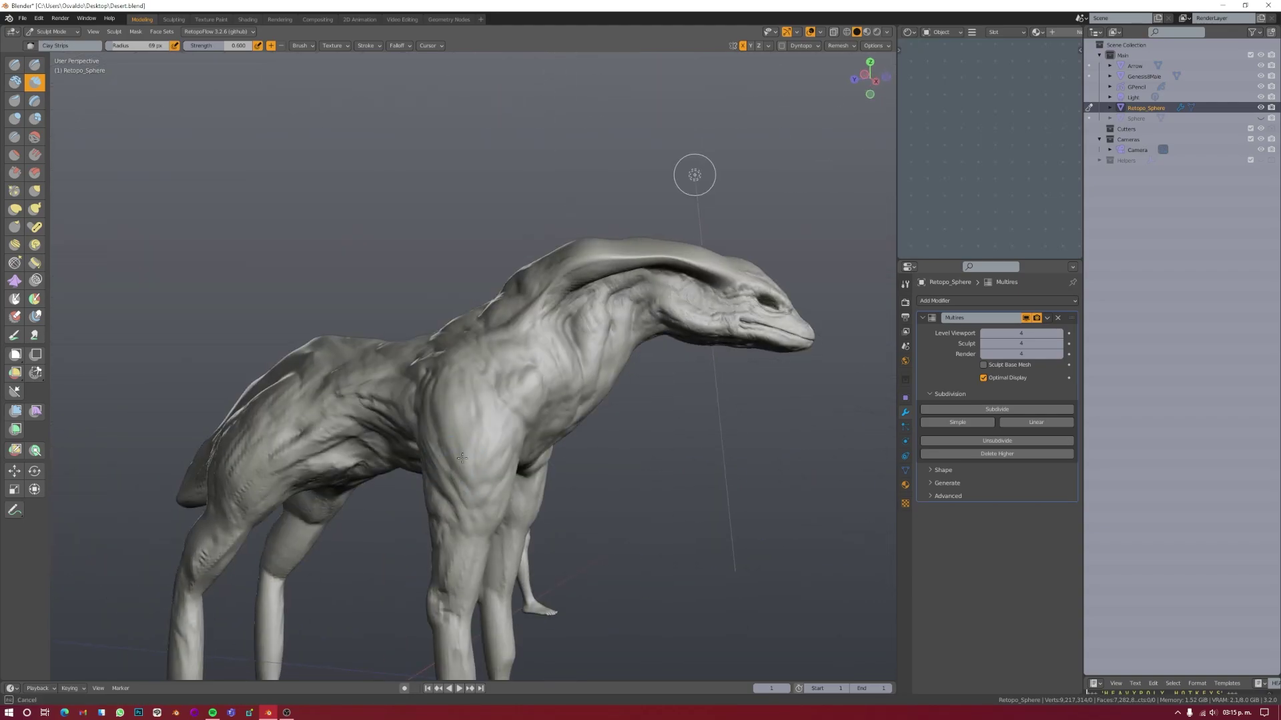
middle_click_drag(462, 458, 469, 412)
mouse_move(478, 273)
middle_mouse_down()
mouse_move(420, 466)
mouse_move(492, 449)
mouse_move(469, 515)
middle_mouse_up()
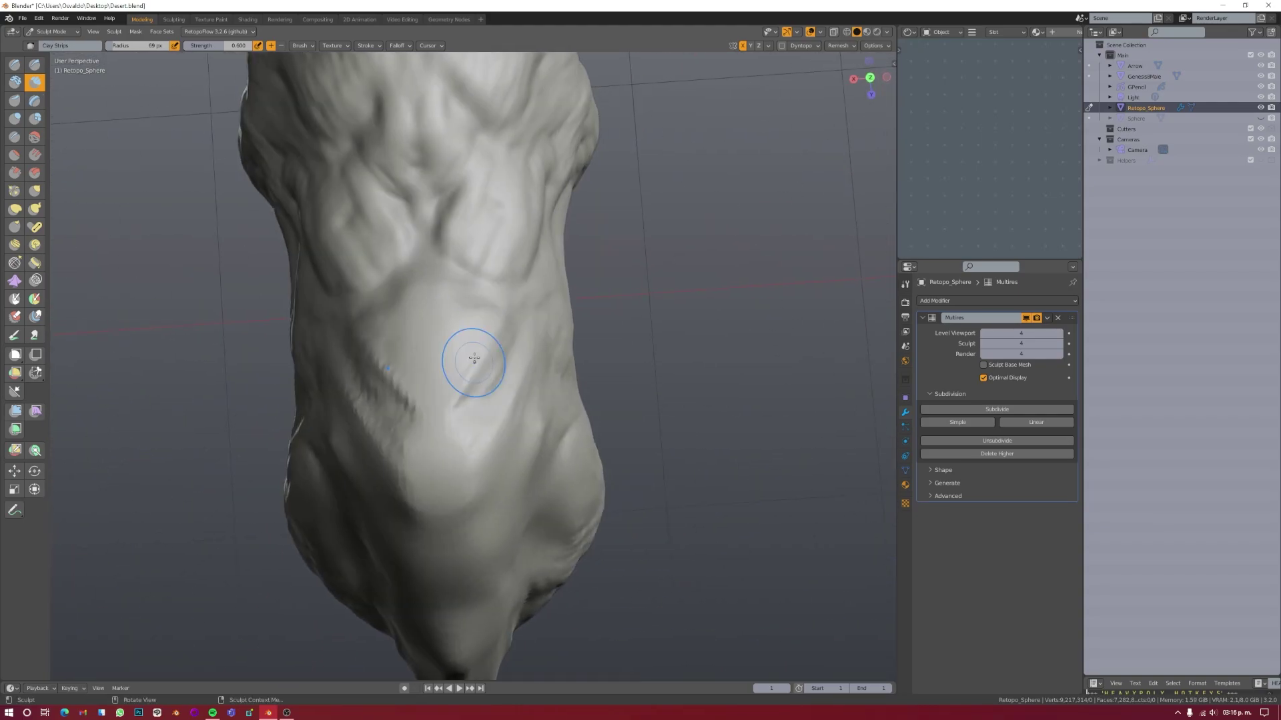
mouse_move(443, 300)
middle_mouse_down()
mouse_move(515, 306)
mouse_move(471, 308)
middle_mouse_up()
mouse_move(453, 396)
middle_mouse_down()
mouse_move(496, 339)
mouse_move(457, 321)
mouse_move(479, 338)
mouse_move(529, 338)
mouse_move(494, 372)
mouse_move(486, 215)
mouse_move(434, 400)
mouse_move(391, 220)
mouse_move(431, 475)
mouse_move(587, 392)
middle_mouse_up()
Step: Pull the lower chest into shape with Snake Hook from top and front views
key("k")
mouse_move(427, 413)
middle_mouse_down()
mouse_move(538, 458)
mouse_move(549, 344)
middle_mouse_up()
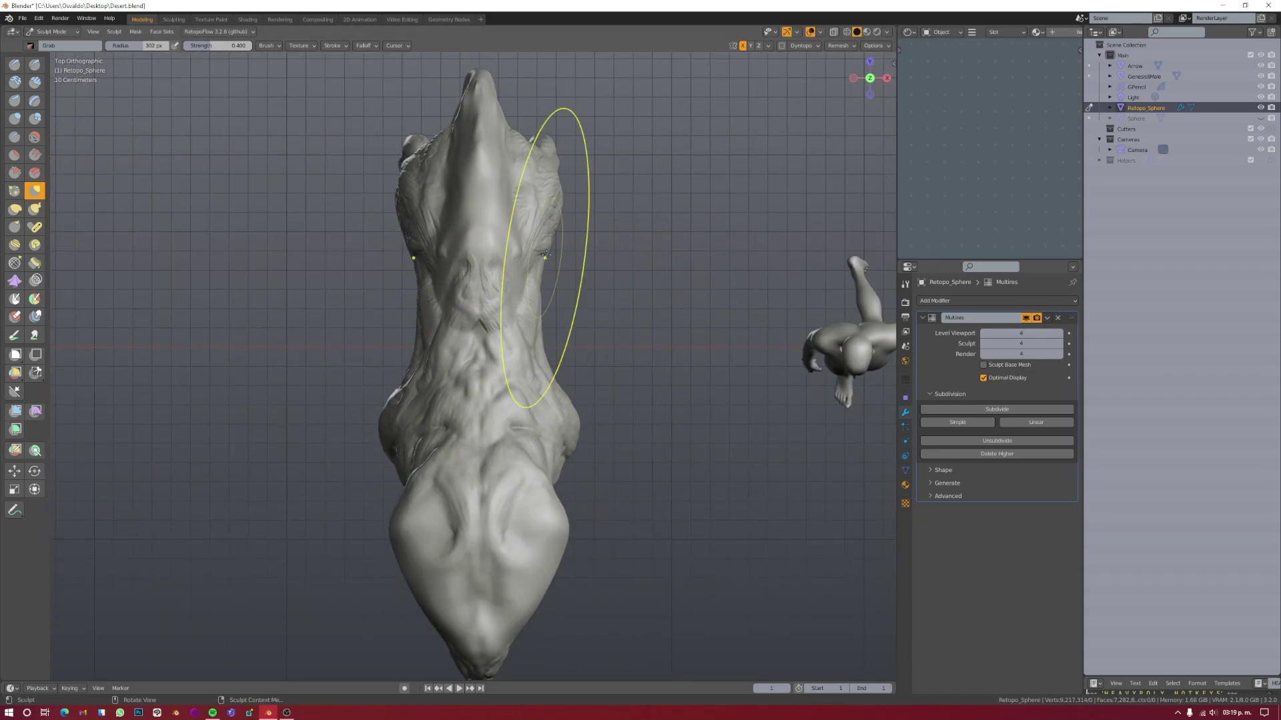
middle_click_drag(546, 254, 587, 300, "alt")
scroll(618, 331, "up", 3)
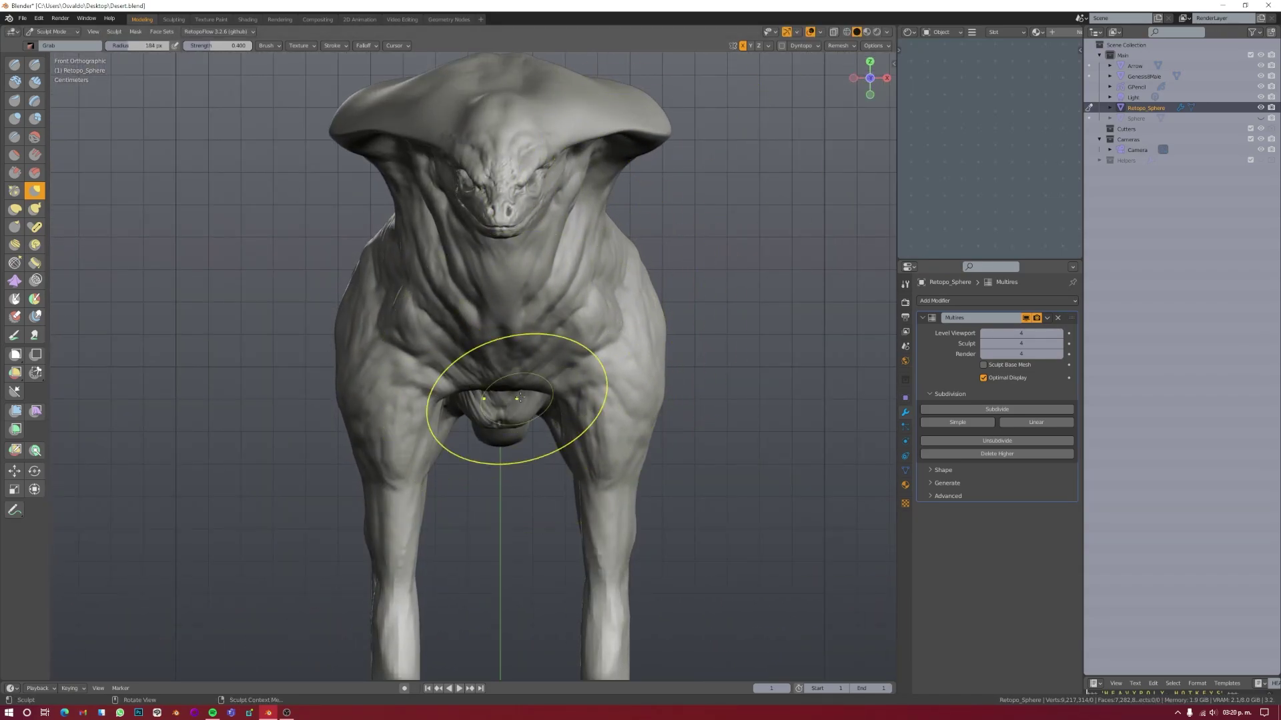
mouse_move(520, 398)
middle_mouse_down()
mouse_move(370, 320)
mouse_move(419, 343)
mouse_move(434, 313)
mouse_move(529, 329)
mouse_move(358, 287)
mouse_move(535, 109)
mouse_move(674, 422)
mouse_move(377, 458)
mouse_move(544, 483)
mouse_move(467, 427)
mouse_move(415, 486)
mouse_move(472, 444)
mouse_move(474, 343)
mouse_move(600, 400)
mouse_move(764, 520)
mouse_move(572, 434)
mouse_move(491, 502)
mouse_move(552, 443)
mouse_move(397, 332)
middle_mouse_up()
scroll(400, 333, "up", 4)
Step: Alternate Clay Strips, Grab and Snake Hook brushes, then enlarge the brush size
key("c")
key("g")
key("c")
key("k")
key("c")
key("f")
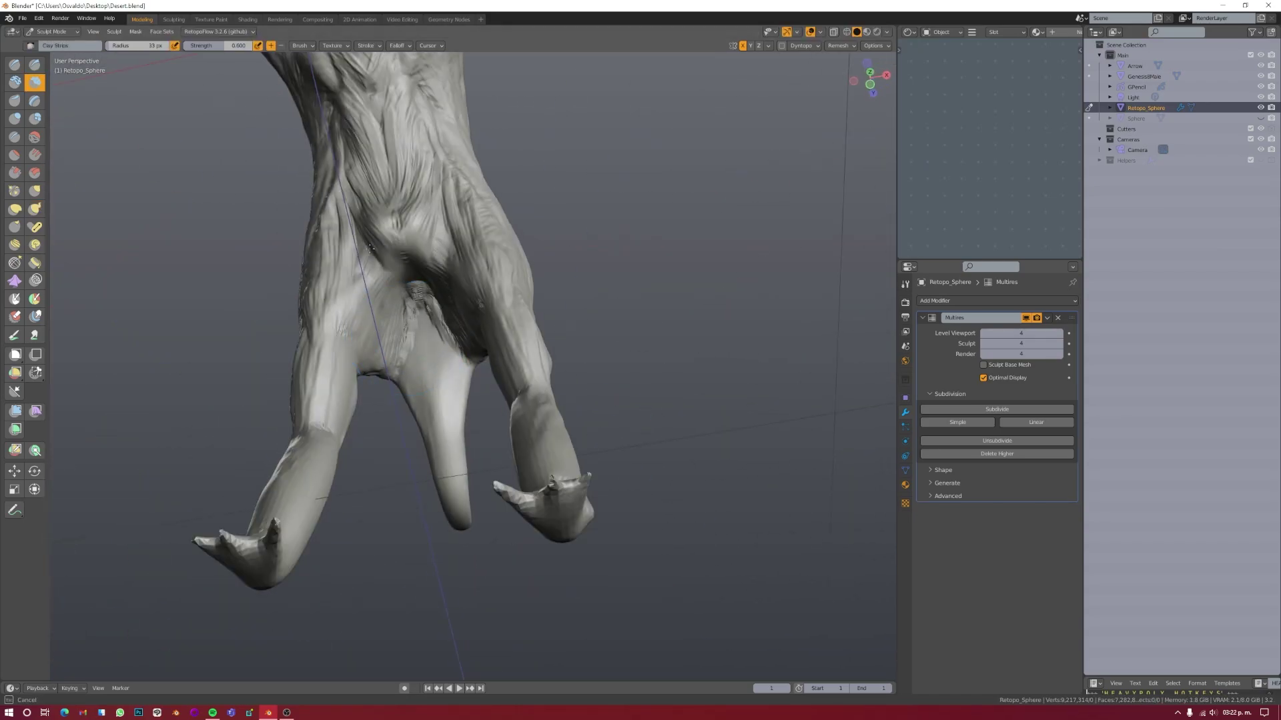
left_click(370, 248)
mouse_move(369, 248)
middle_mouse_down()
mouse_move(452, 378)
mouse_move(441, 360)
mouse_move(503, 378)
mouse_move(481, 433)
mouse_move(520, 561)
mouse_move(460, 367)
mouse_move(478, 422)
mouse_move(563, 83)
mouse_move(527, 267)
mouse_move(527, 421)
middle_mouse_up()
Step: Bring up the mode pie menu and return to sculpting the creature
key("Tab")
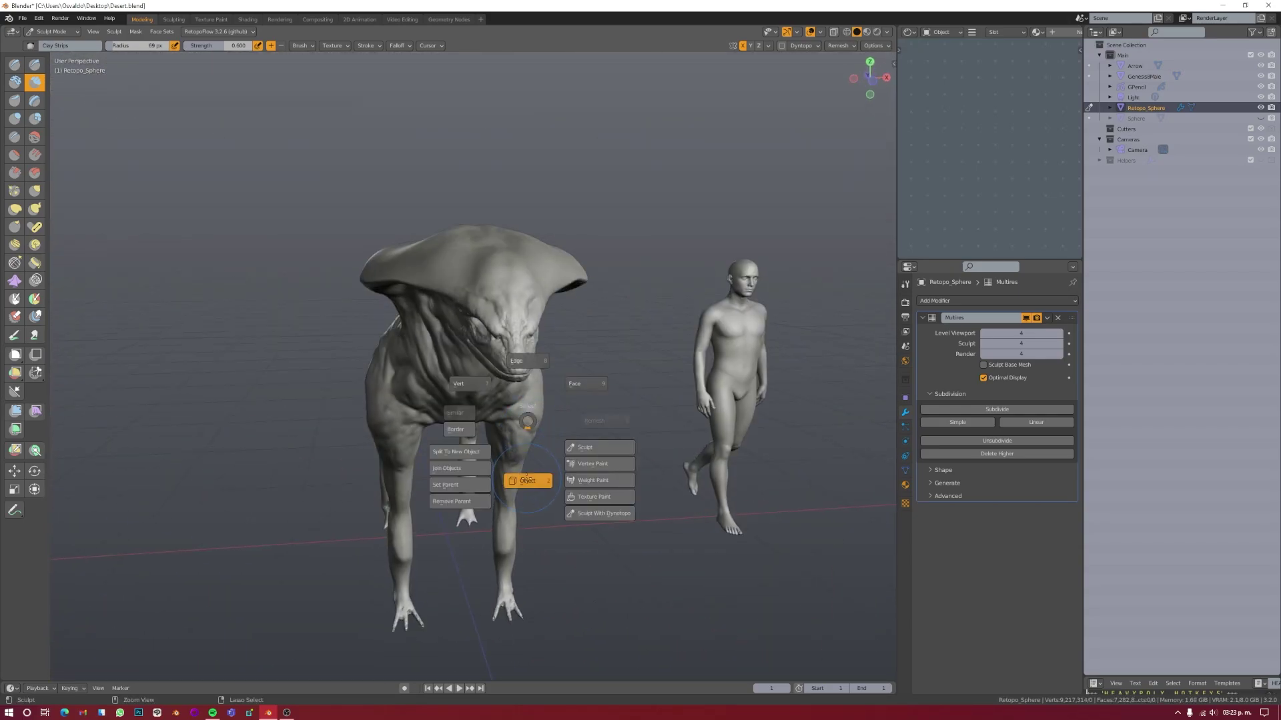
key("Tab")
middle_click_drag(520, 471, 359, 435)
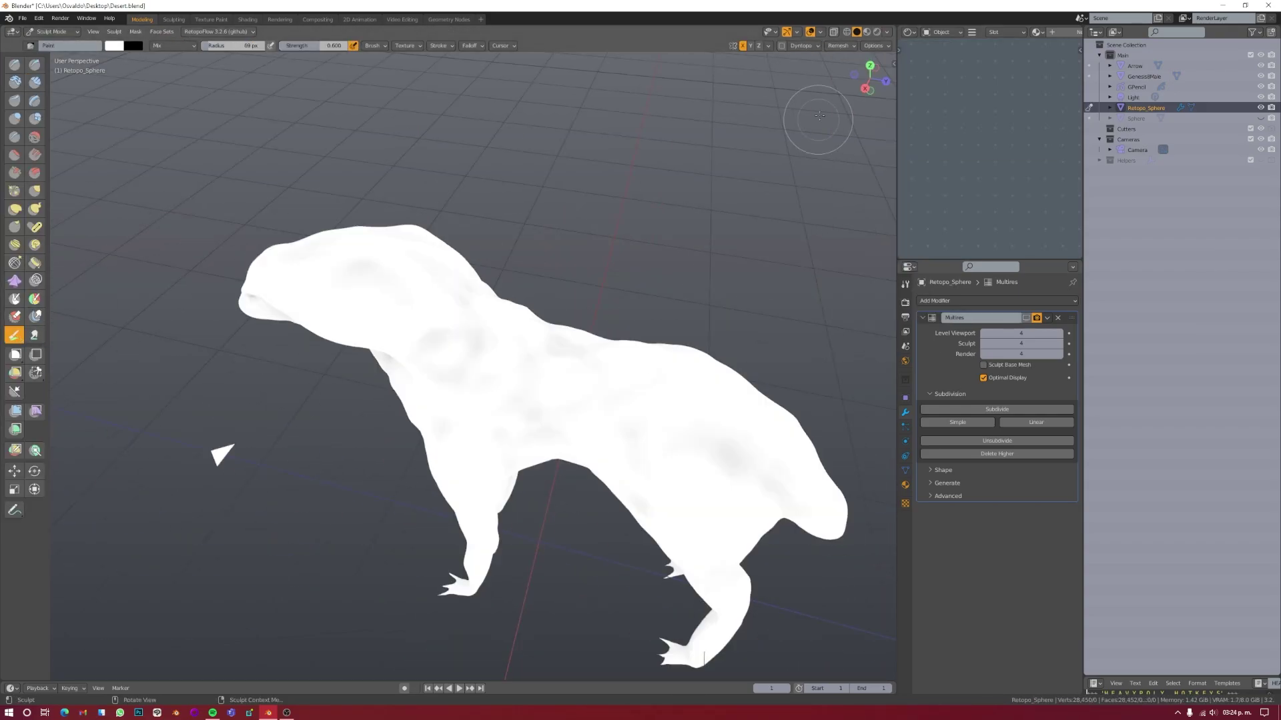
Step: Paint the creature's body dark purple
middle_click_drag(870, 181, 192, 77)
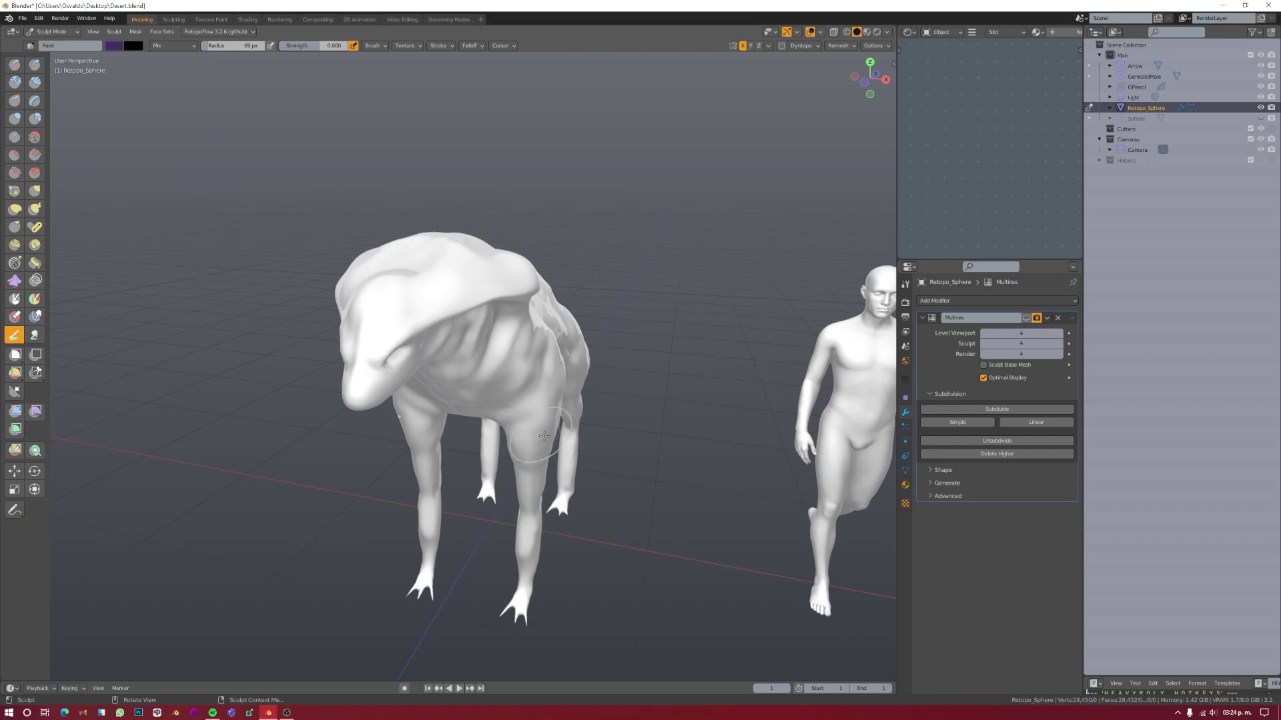
mouse_move(544, 435)
middle_mouse_down()
mouse_move(452, 400)
mouse_move(423, 406)
middle_mouse_up()
left_click(114, 46)
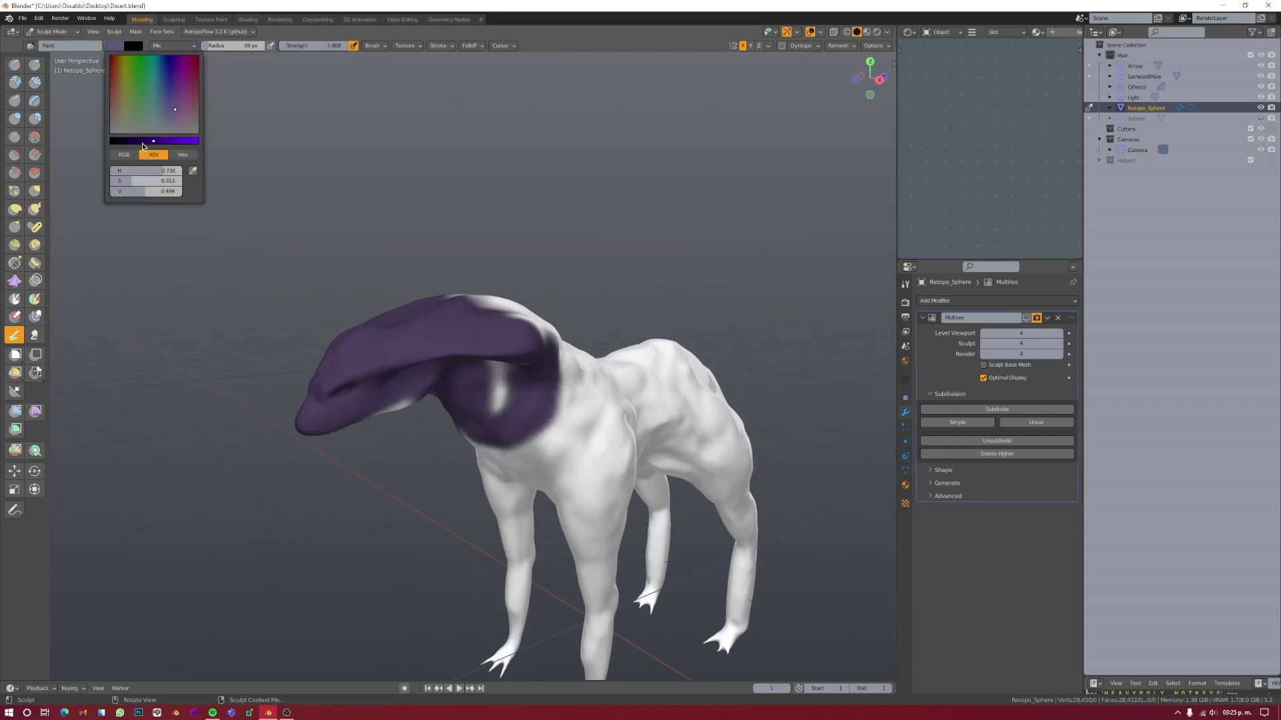
mouse_move(121, 182)
middle_mouse_down()
mouse_move(582, 390)
mouse_move(491, 409)
middle_mouse_up()
Step: Switch briefly to Object Mode and back into Sculpt Mode
key("ctrl+Tab")
left_click(574, 482)
mouse_move(574, 481)
middle_mouse_down()
mouse_move(584, 368)
mouse_move(467, 333)
middle_mouse_up()
key("ctrl+Tab")
Step: Pick a lighter brown and paint it onto the neck and underside
left_click(114, 45)
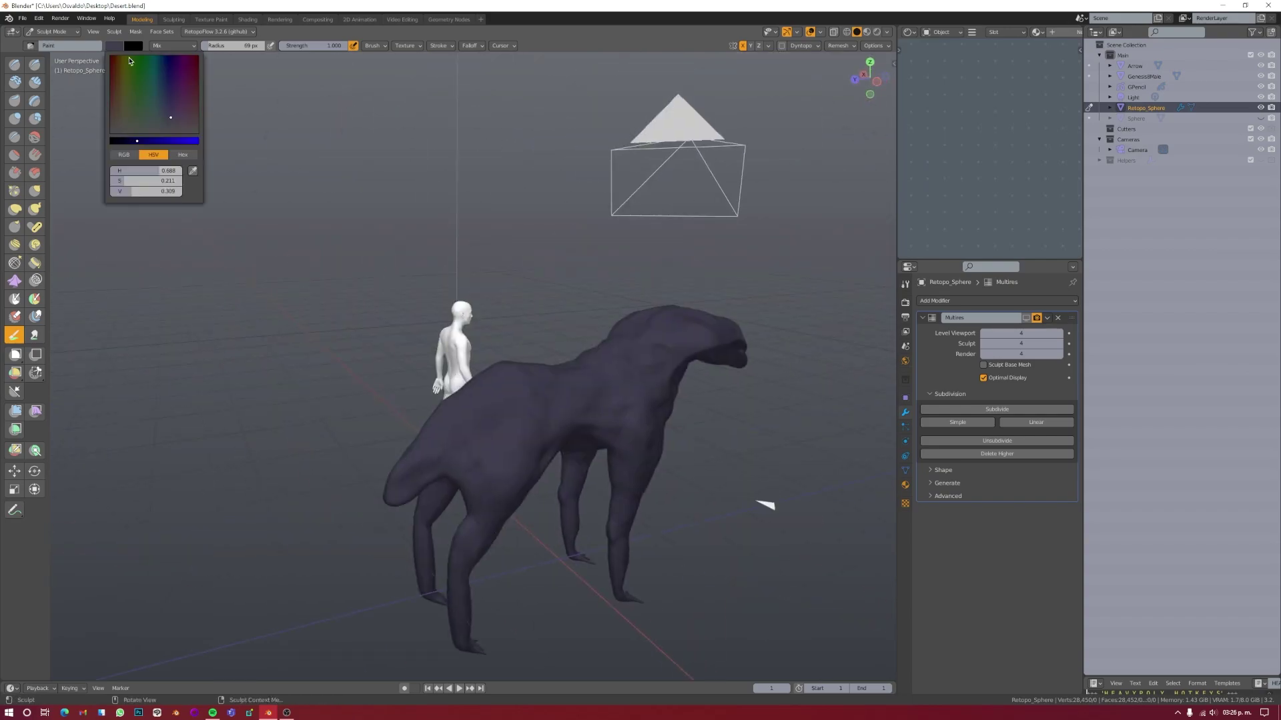
mouse_move(415, 558)
middle_mouse_down()
mouse_move(400, 333)
mouse_move(314, 371)
mouse_move(467, 300)
mouse_move(600, 91)
middle_mouse_up()
left_click(114, 45)
scroll(450, 396, "up", 3)
middle_click_drag(450, 396, 353, 234)
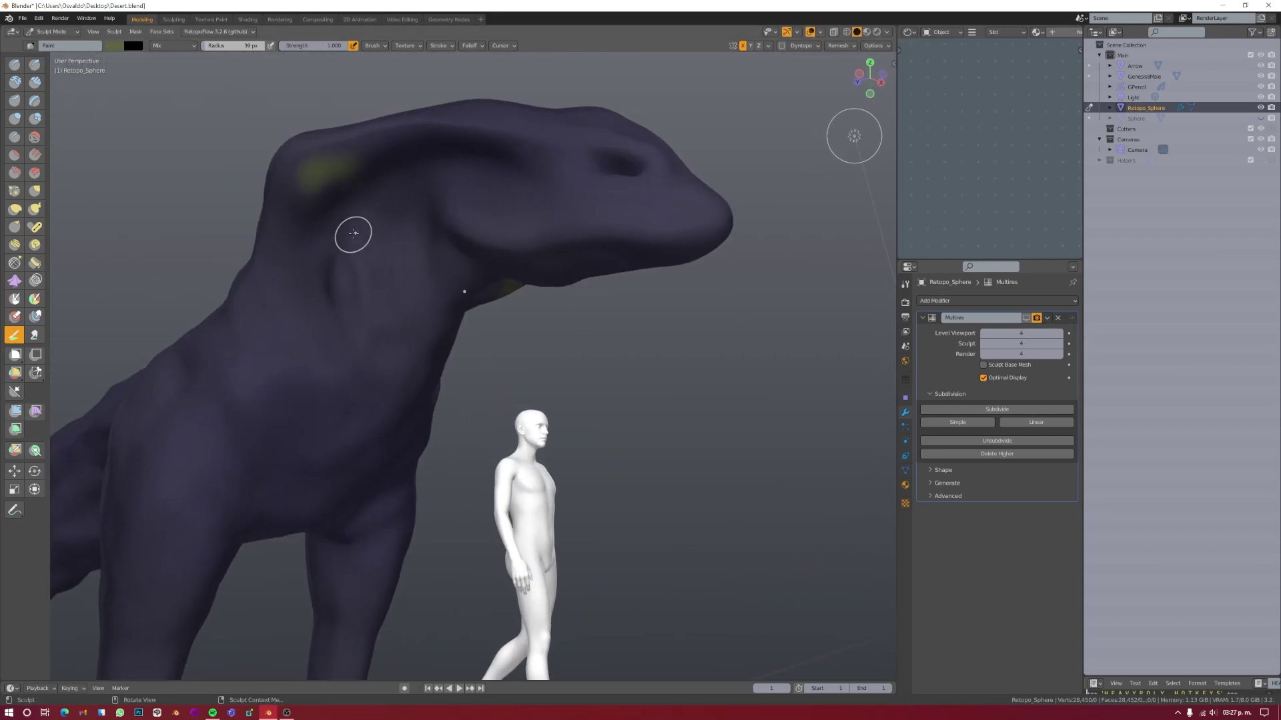
mouse_move(399, 313)
middle_mouse_down()
mouse_move(521, 342)
mouse_move(467, 333)
mouse_move(433, 373)
mouse_move(475, 479)
mouse_move(415, 471)
mouse_move(566, 386)
mouse_move(481, 374)
mouse_move(558, 434)
middle_mouse_up()
Step: In Object Mode, add a UV Sphere to the scene
key("ctrl+Tab")
middle_click_drag(542, 367, 467, 373)
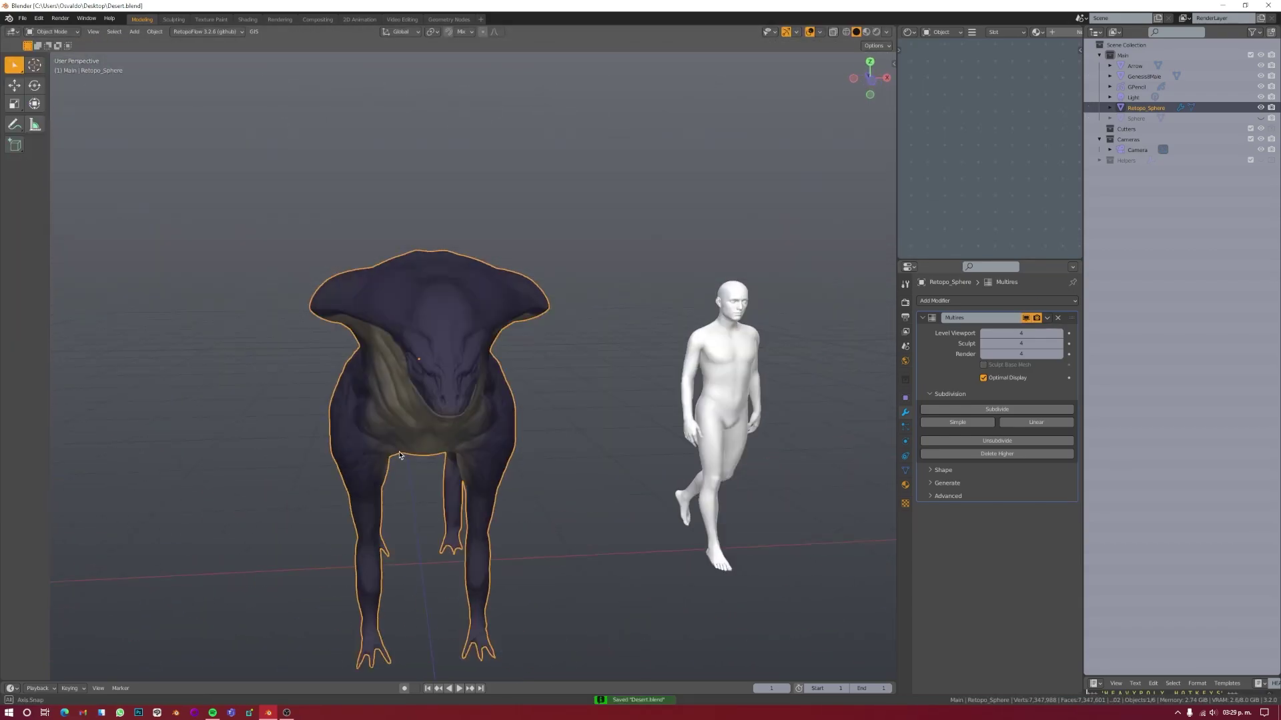
key("shift+a")
left_click(480, 427)
left_click(886, 32)
mouse_move(601, 334)
middle_mouse_down()
mouse_move(554, 374)
mouse_move(631, 474)
mouse_move(587, 354)
mouse_move(452, 381)
mouse_move(679, 443)
middle_mouse_up()
Step: Save Desert.blend, test moving the sphere along Y, then select the creature and rename its material
key("ctrl+s")
key("Escape")
key("g")
key("y")
key("Escape")
left_click(679, 442)
double_click(671, 344)
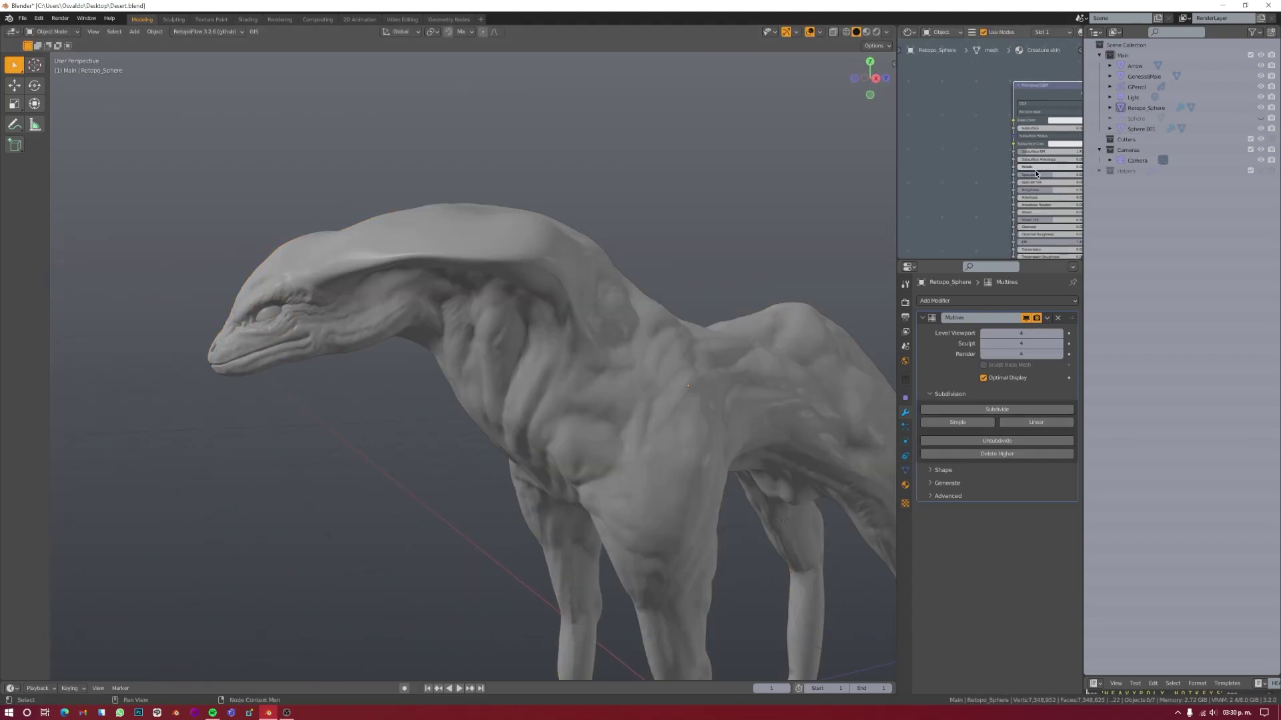
Step: Enter Sculpt Mode and load an image texture for the brush
scroll(1009, 170, "up", 3)
middle_click_drag(751, 209, 158, 529)
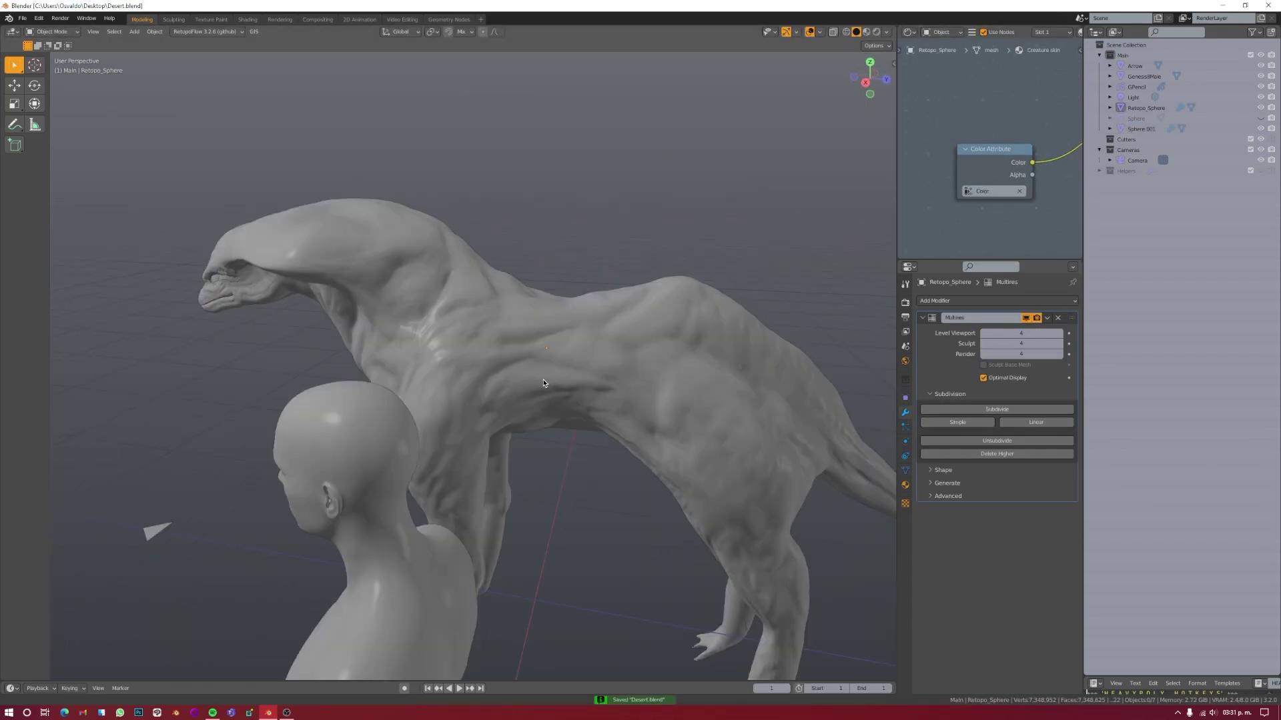
key("ctrl+Tab")
left_click(687, 429)
mouse_move(687, 428)
middle_mouse_down()
mouse_move(503, 389)
mouse_move(511, 368)
middle_mouse_up()
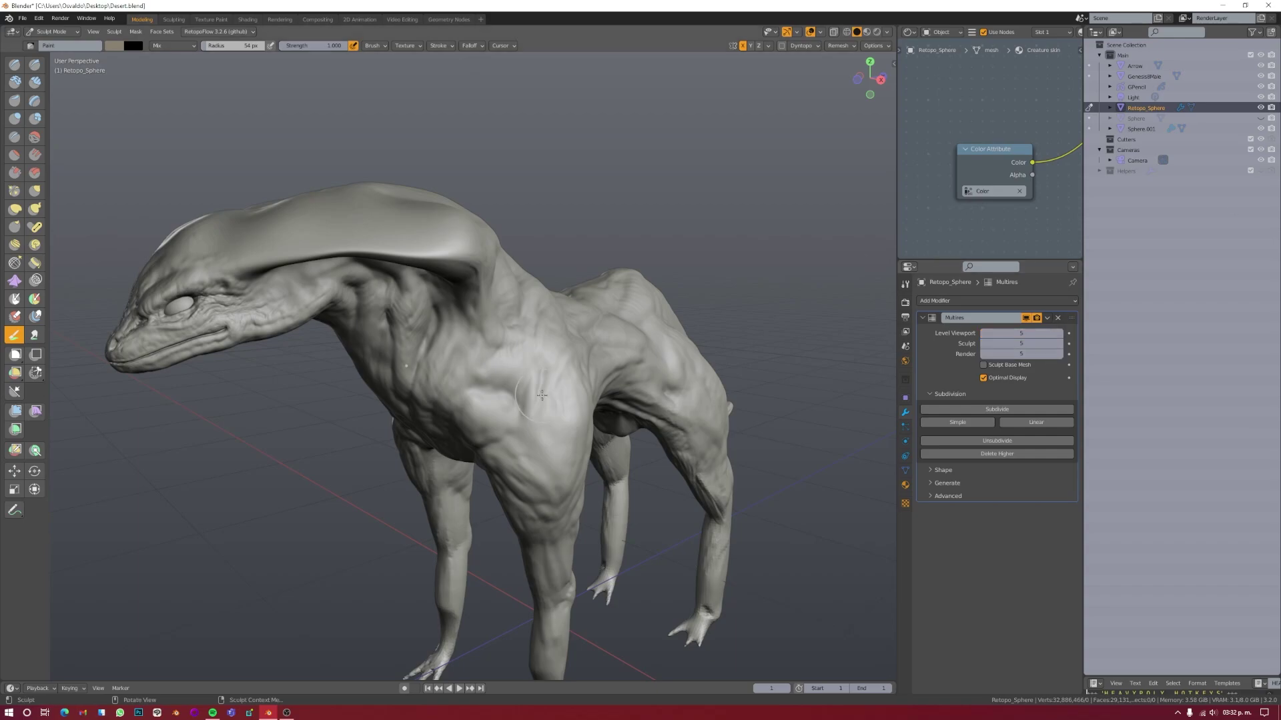
left_click(1048, 541)
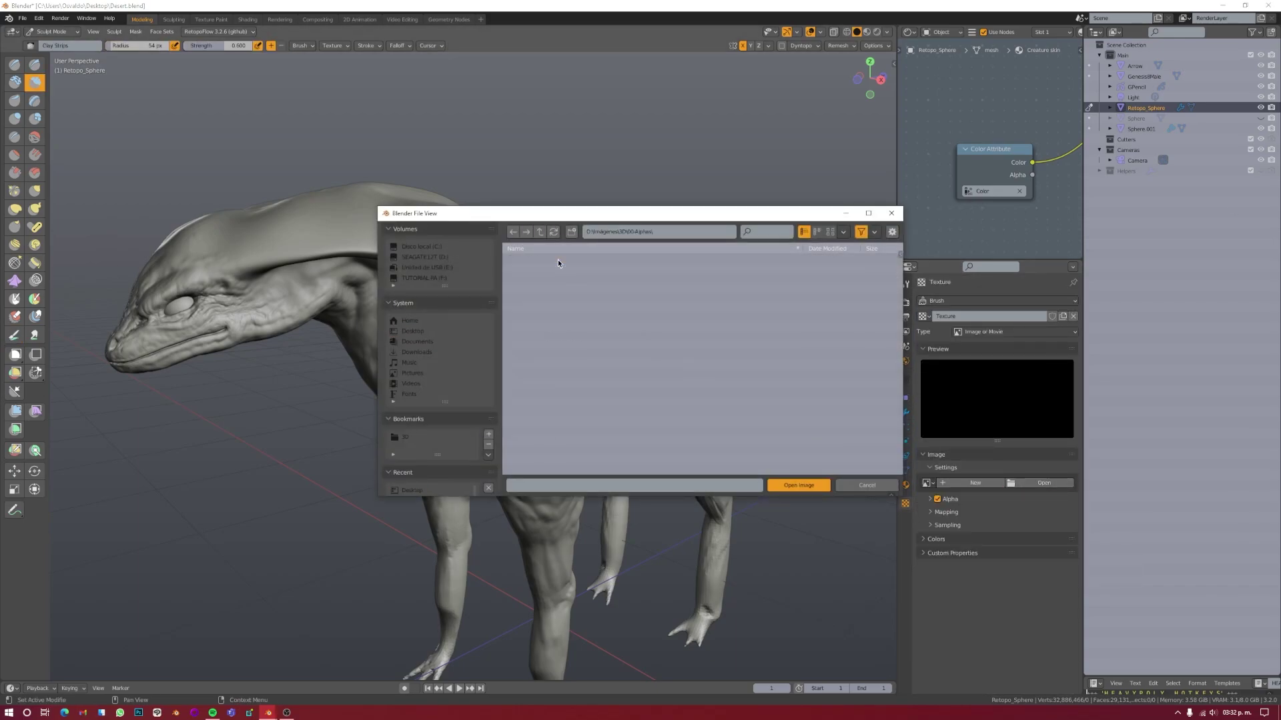
scroll(687, 344, "down", 3)
double_click(622, 351)
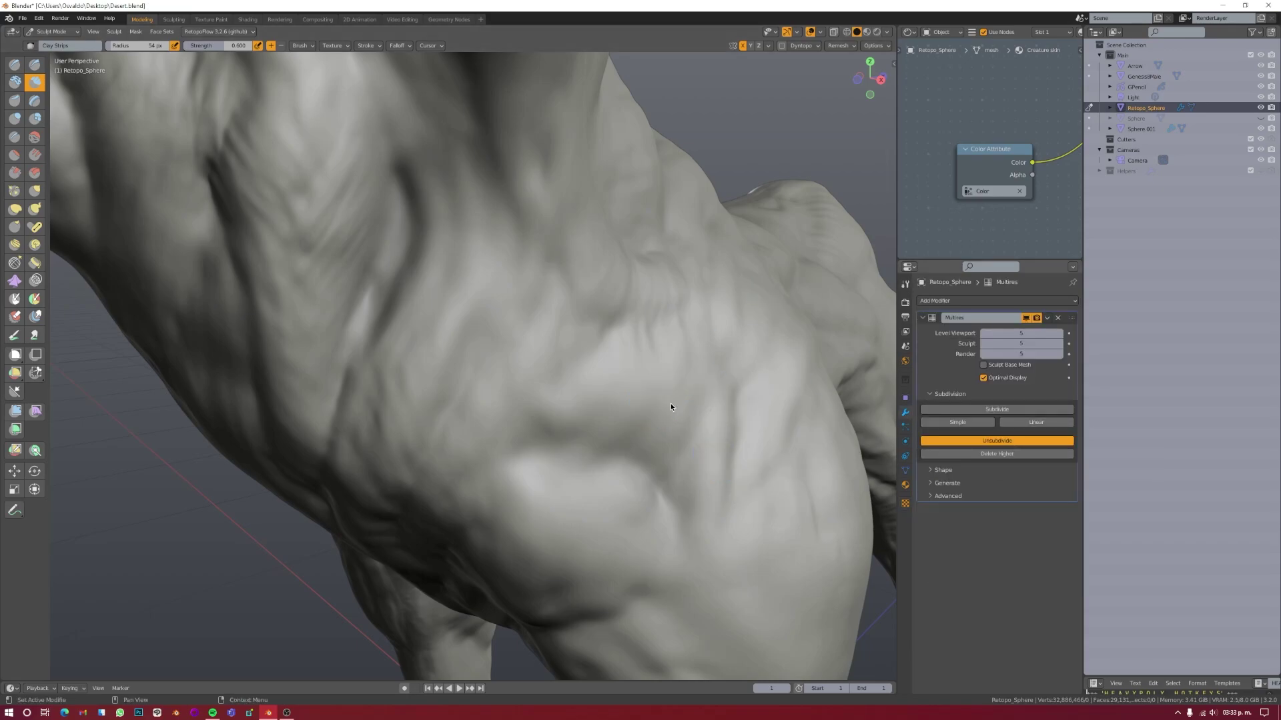
Step: Adjust the brush texture, stroke method and sculpt subdivision level
left_click(905, 503)
left_click(366, 45)
left_click(396, 65)
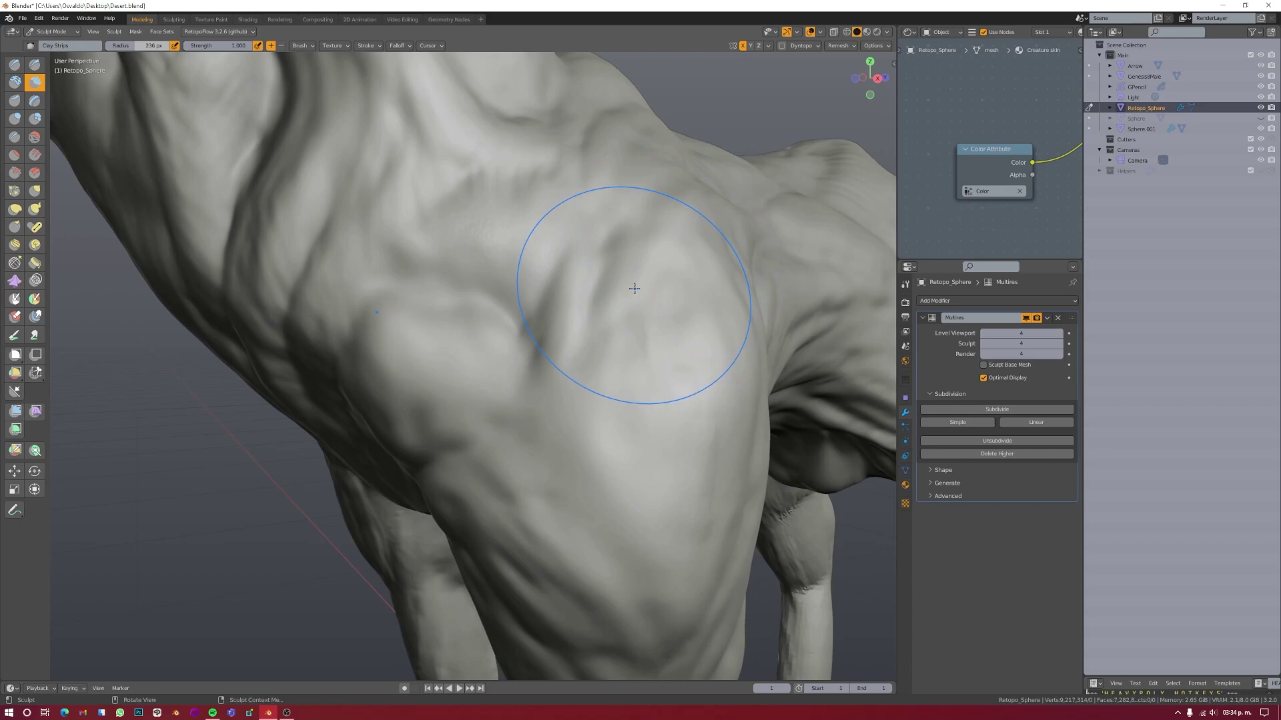
left_click(1061, 344)
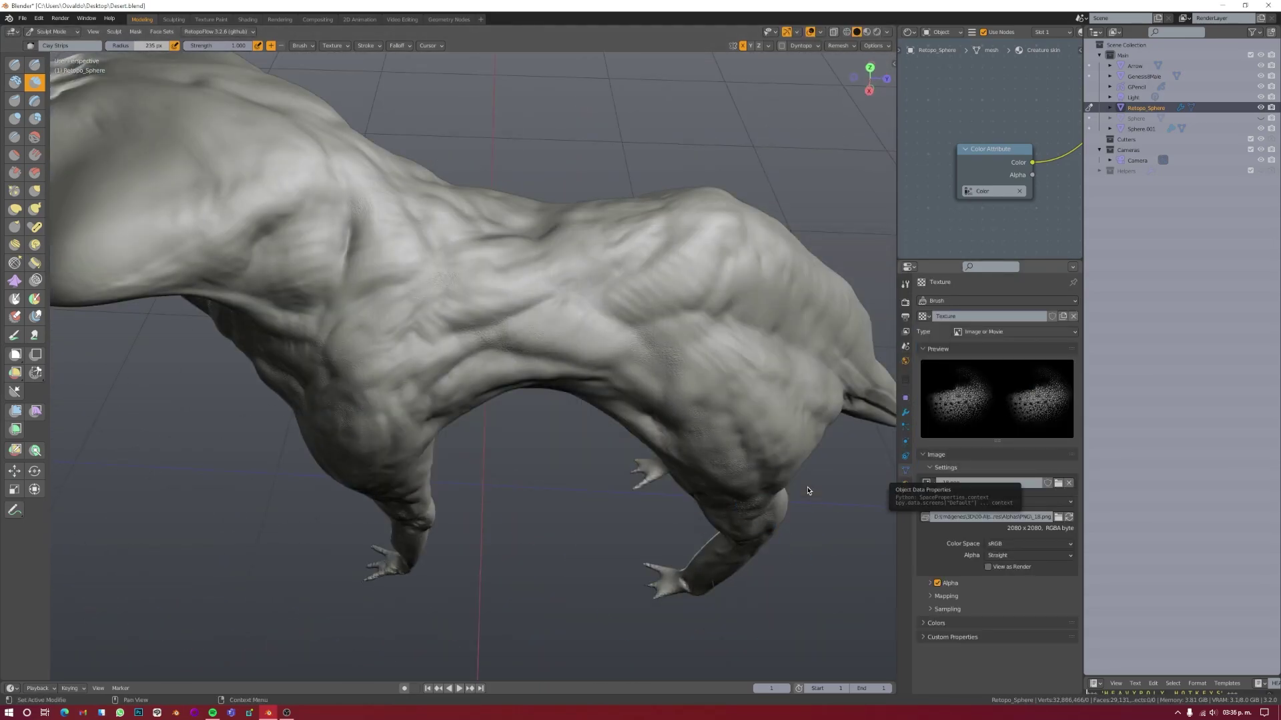
Step: Refine skin grain on the legs with a smaller brush, then return to Object Mode
middle_click_drag(516, 499, 494, 448)
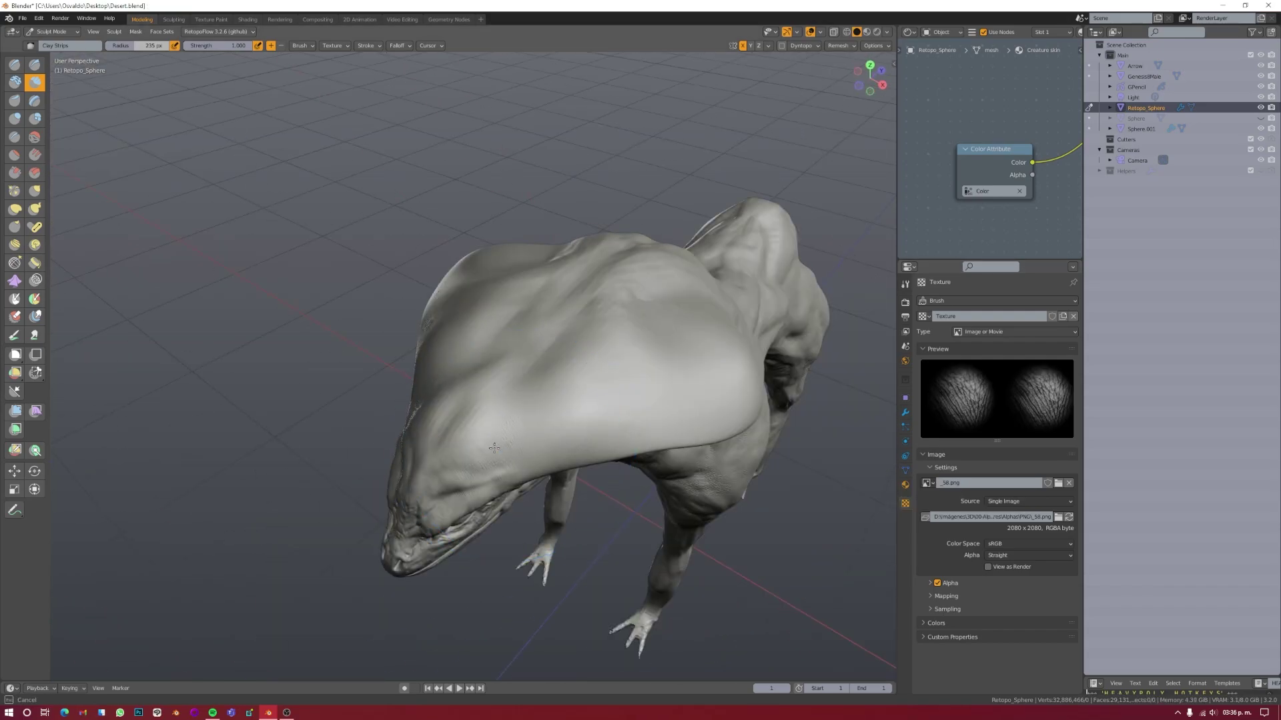
mouse_move(716, 322)
middle_mouse_down()
mouse_move(645, 275)
mouse_move(512, 416)
mouse_move(585, 496)
mouse_move(538, 414)
mouse_move(721, 466)
mouse_move(615, 329)
mouse_move(586, 444)
mouse_move(604, 378)
mouse_move(430, 350)
mouse_move(651, 347)
middle_mouse_up()
key("bracketleft")
key("bracketleft")
key("bracketleft")
mouse_move(578, 369)
middle_mouse_down()
mouse_move(472, 389)
mouse_move(576, 448)
mouse_move(529, 374)
middle_mouse_up()
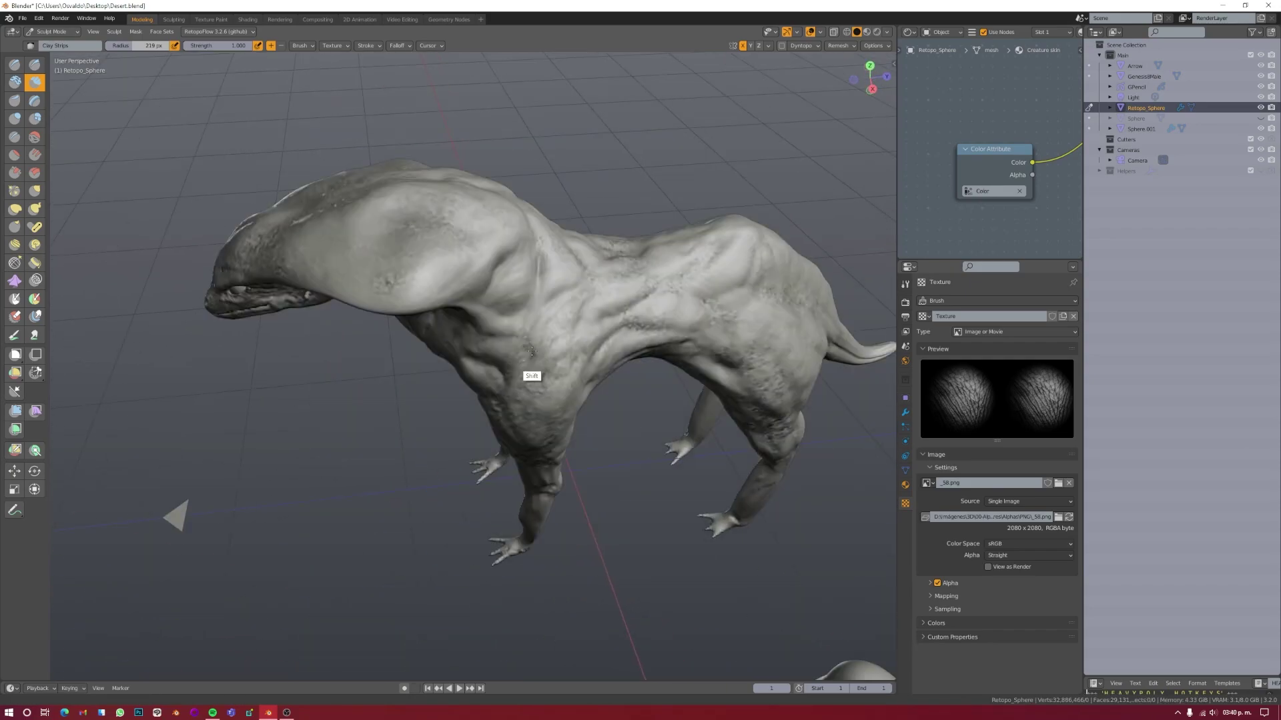
key("ctrl+Tab")
left_click(396, 258)
Step: Switch to Material Preview, select the creature body Retopo_Sphere and save
middle_click_drag(387, 346, 432, 288)
key("z")
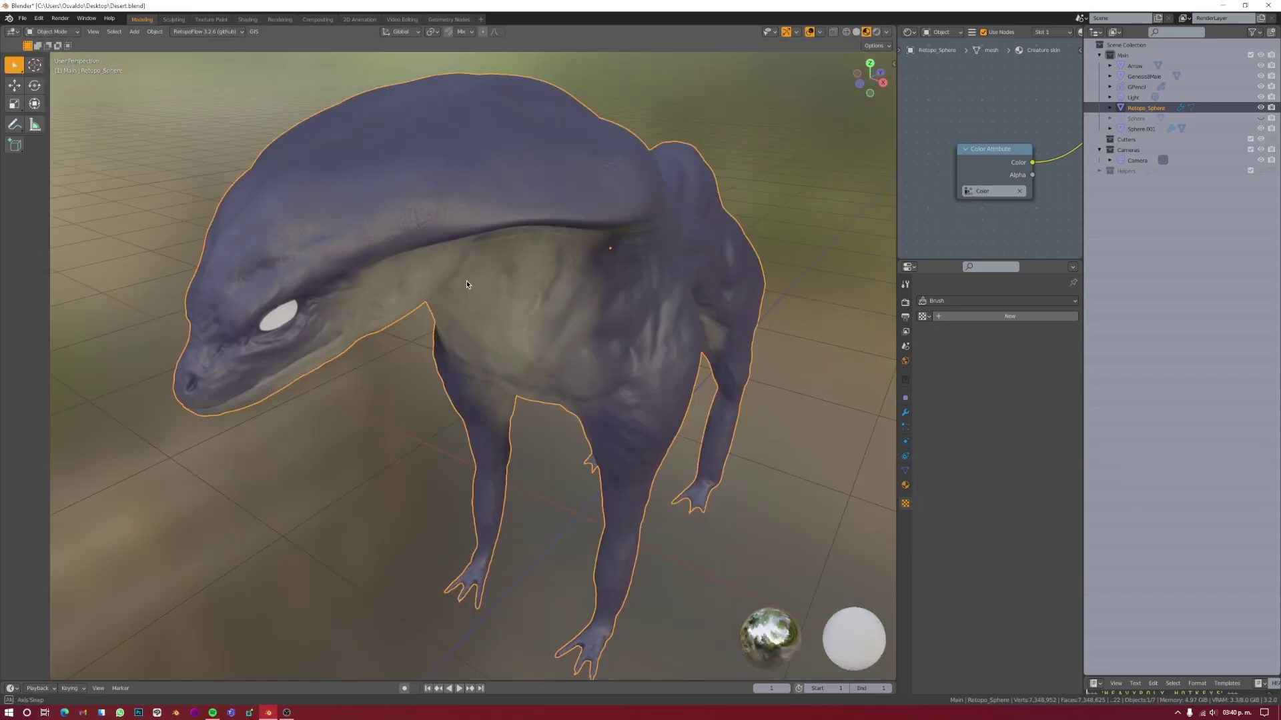
left_click(433, 289)
scroll(485, 415, "down", 5)
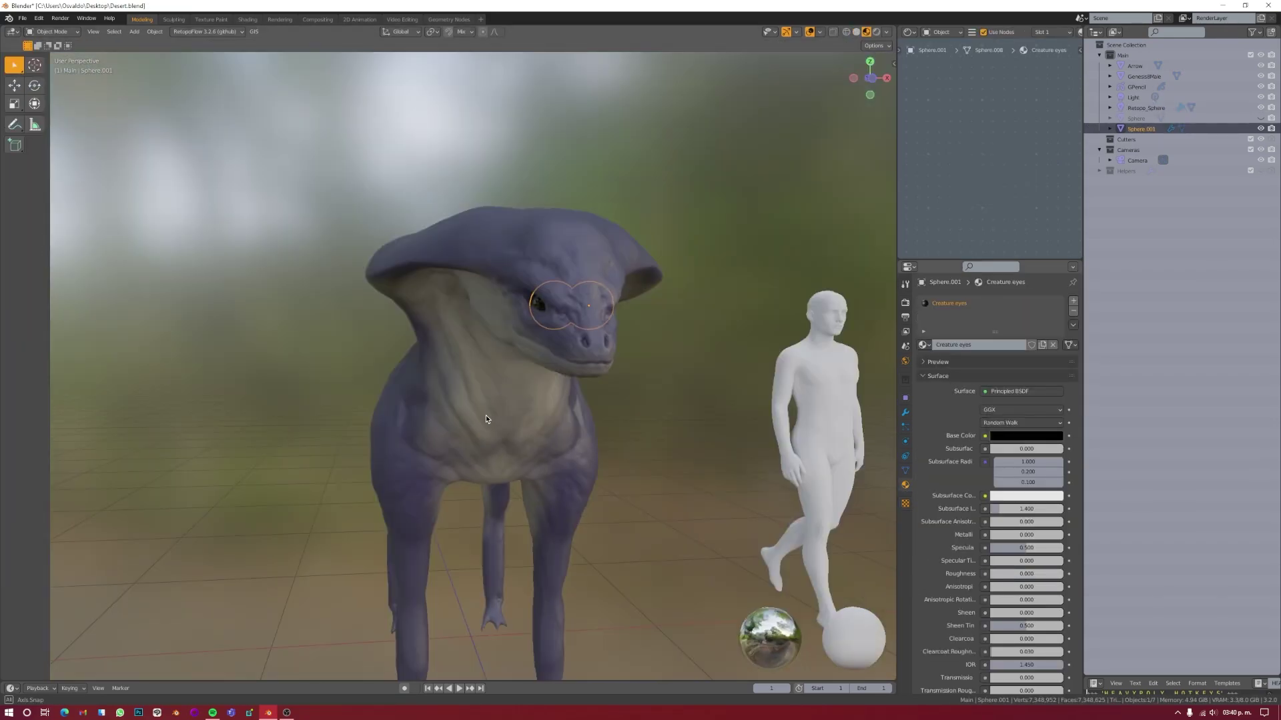
middle_click_drag(486, 415, 475, 343)
scroll(475, 343, "up", 5)
left_click(475, 342)
key("ctrl+s")
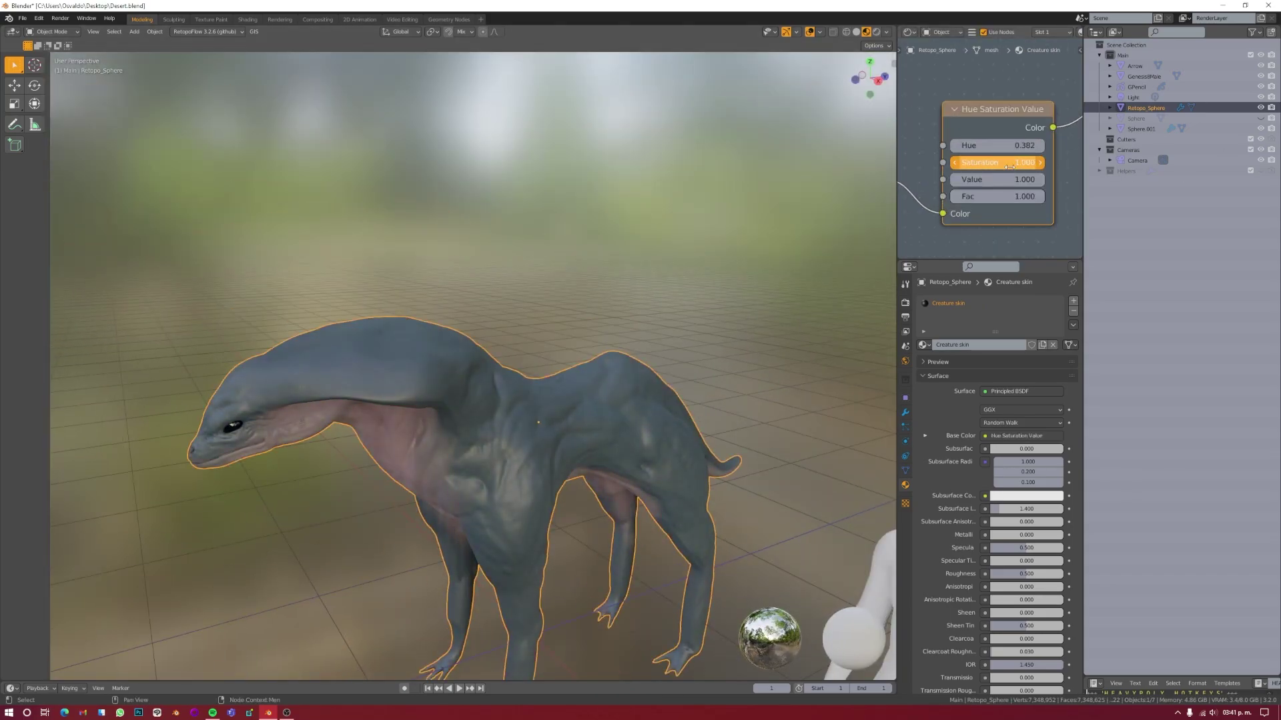
Step: Try a Voronoi texture through a ColorRamp for roughness, then delete the Voronoi node
left_click(1012, 194)
key("shift+a")
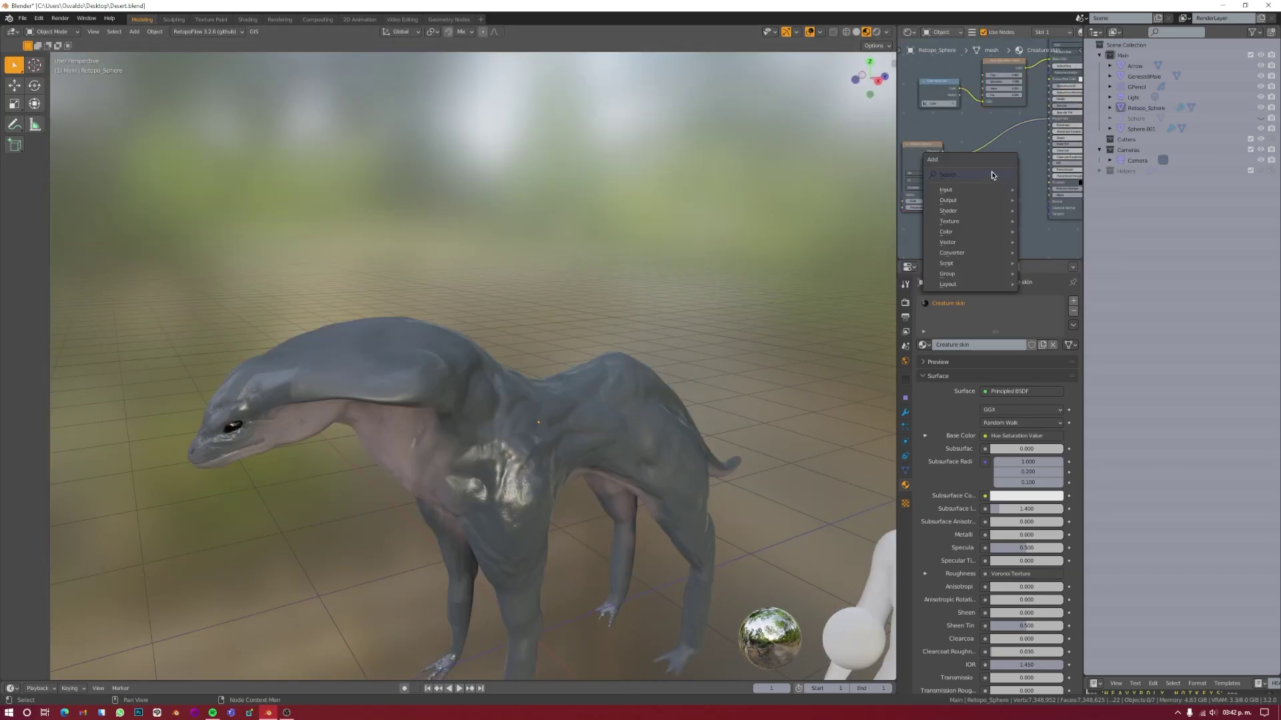
left_click(1019, 190)
left_click(963, 165)
left_click(962, 165, "ctrl+shift")
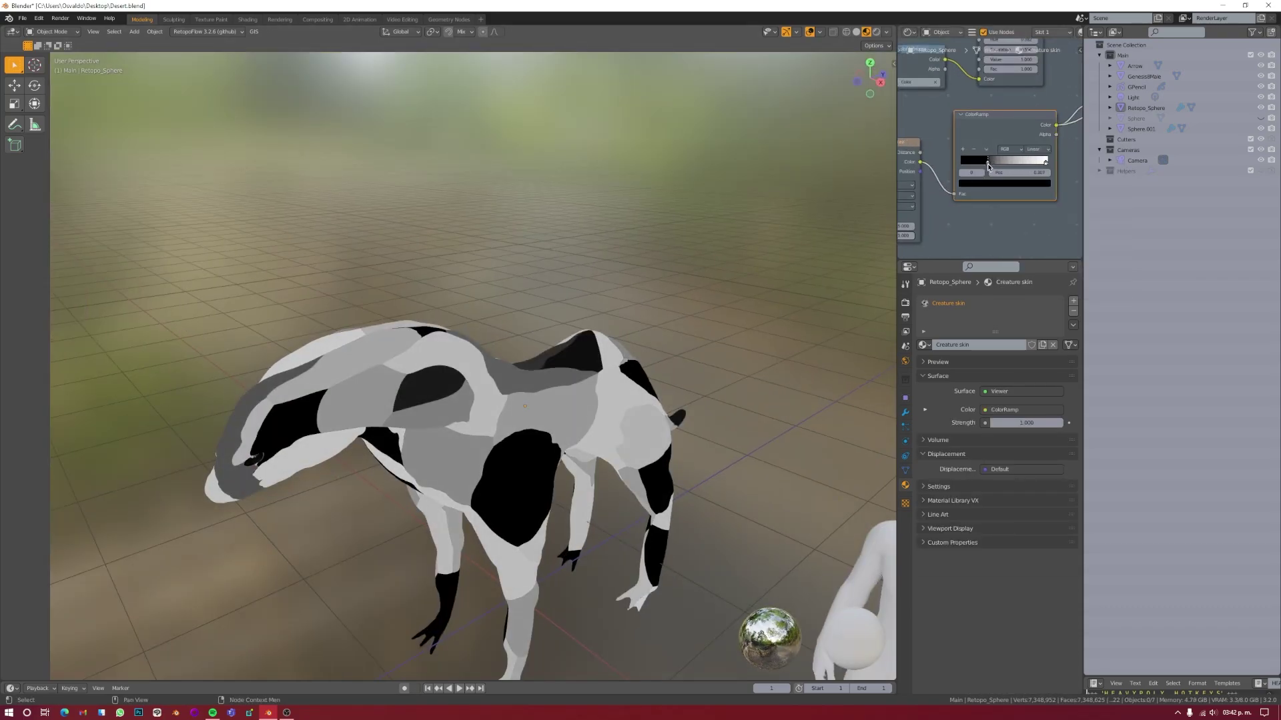
left_click(976, 204)
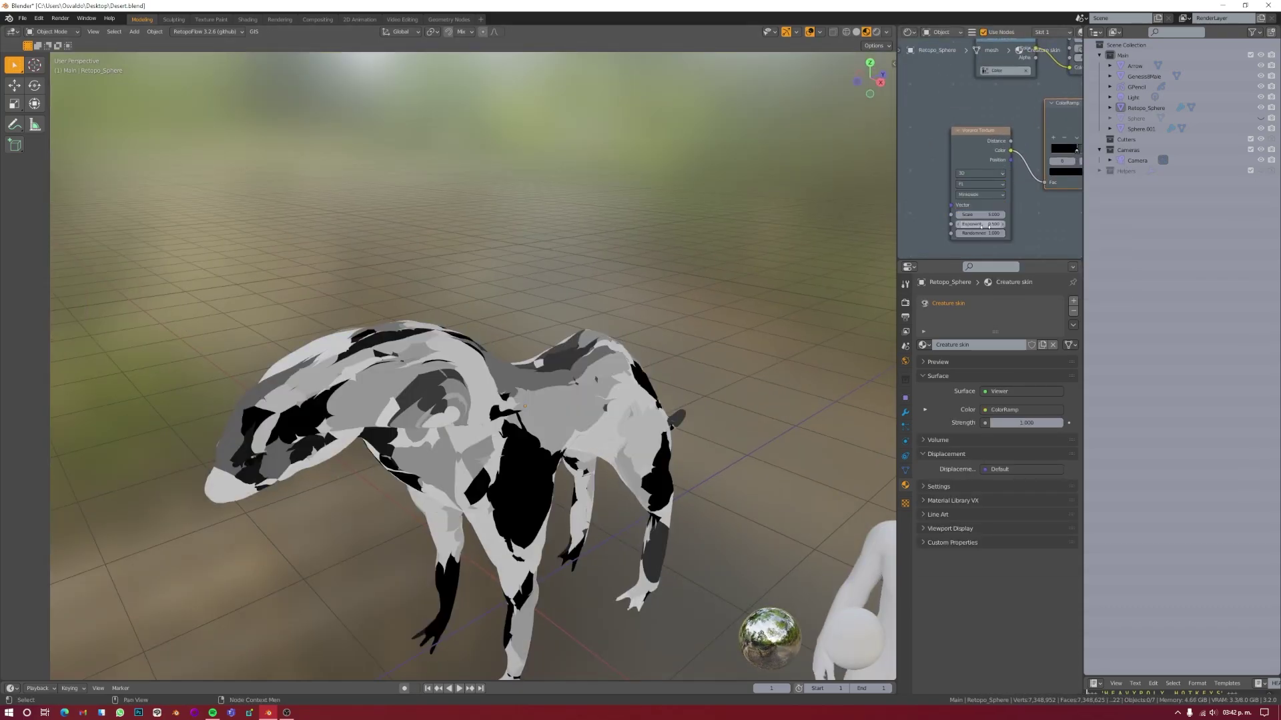
key("x")
Step: Add a Noise Texture feeding the ColorRamp and increase its contrast
key("shift+a")
left_click(963, 166)
type("noise")
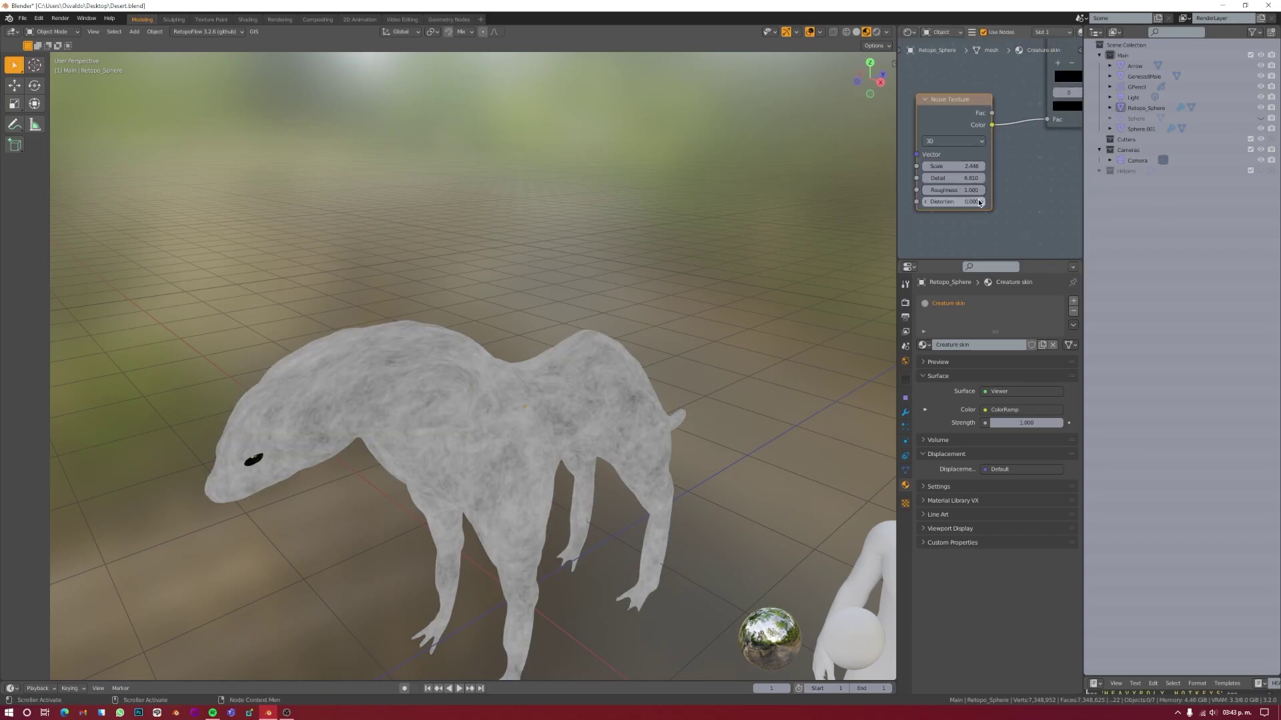
middle_click_drag(1027, 87, 895, 211)
left_click_drag(1001, 207, 984, 209)
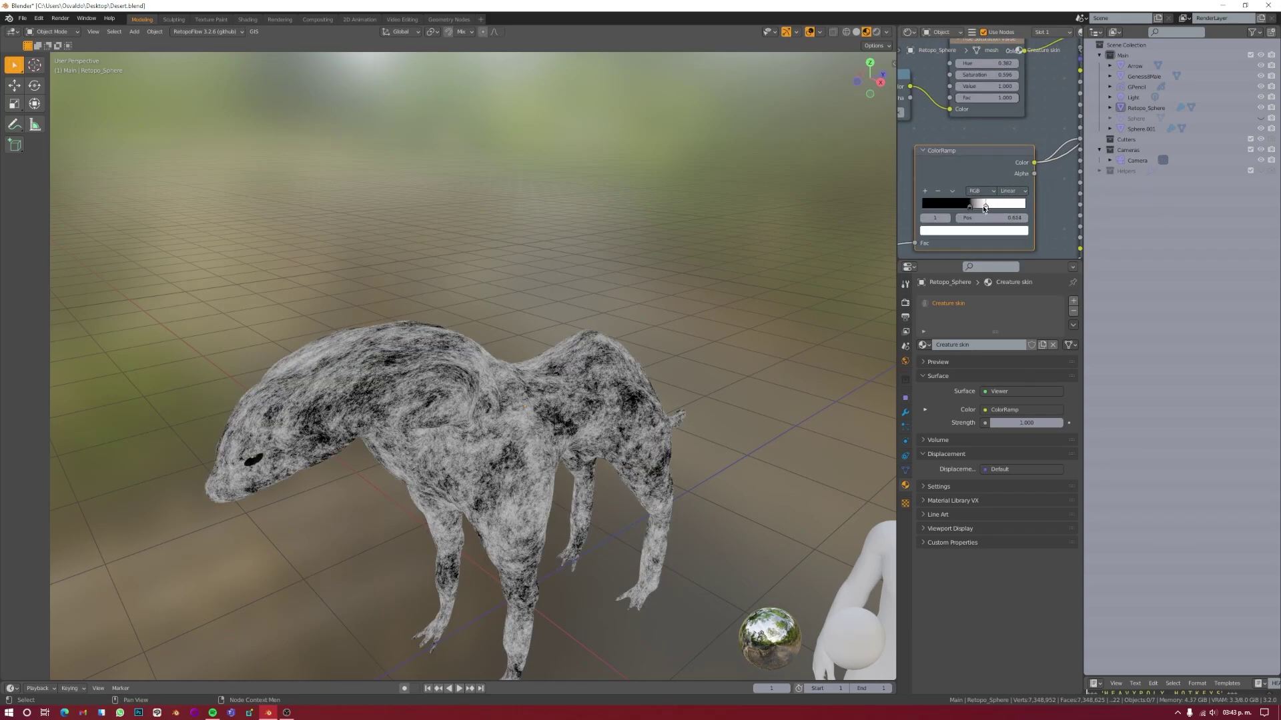
middle_click_drag(1067, 153, 966, 210)
left_click(1000, 207, "ctrl+shift")
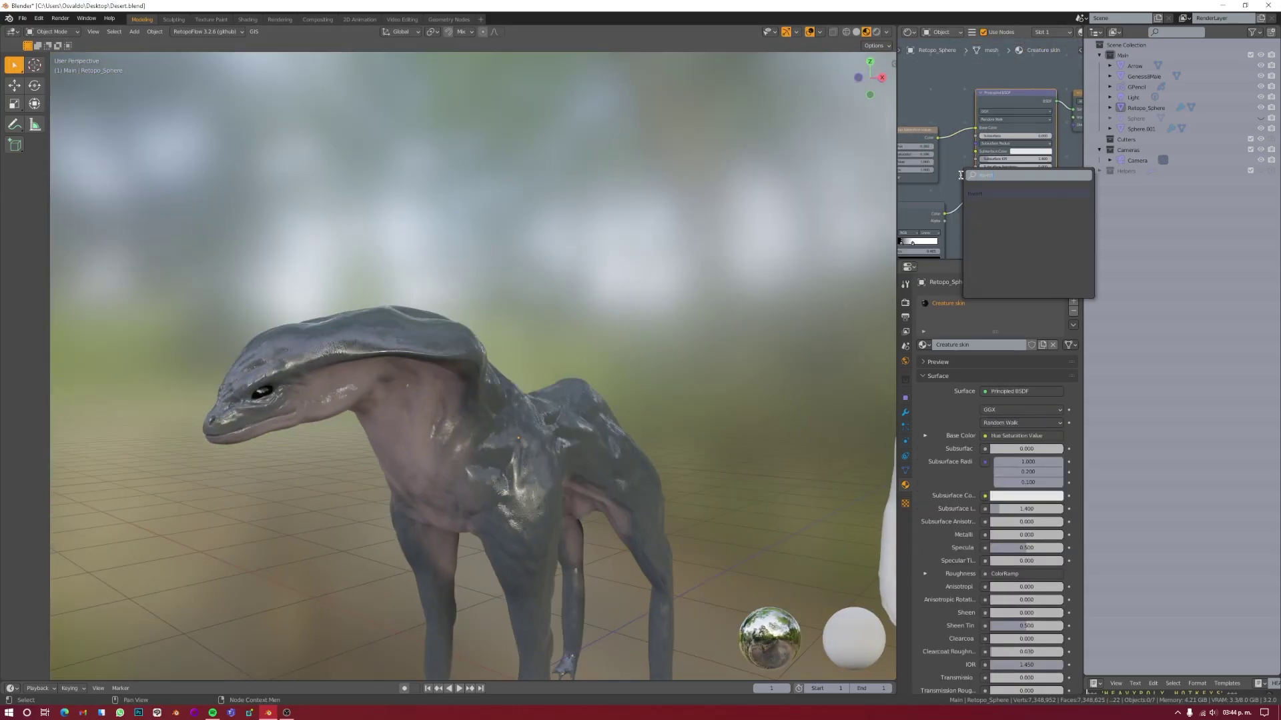
Step: Insert an Invert node into Roughness and save the file
key("Return")
left_click(994, 200)
mouse_move(467, 333)
middle_mouse_down()
mouse_move(626, 404)
mouse_move(418, 387)
mouse_move(623, 345)
mouse_move(238, 387)
middle_mouse_up()
key("ctrl+s")
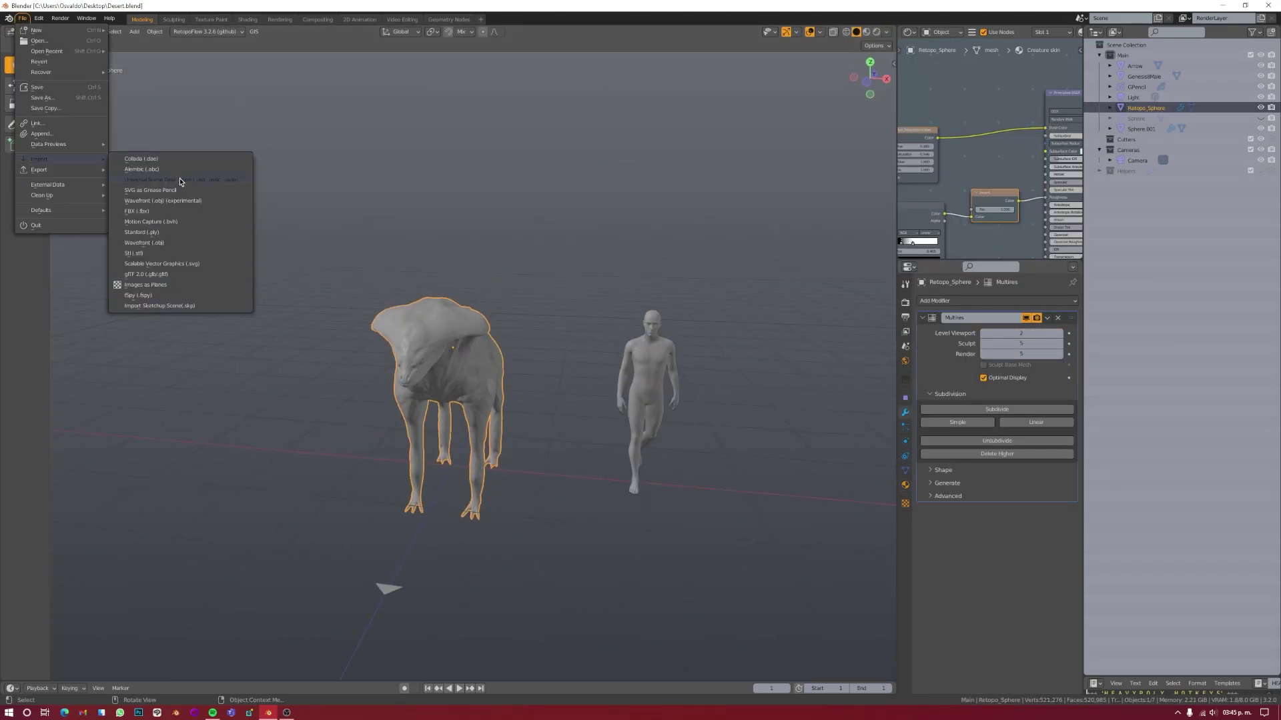
Step: Import the riding-pose figure, rotate it onto the creature's back and save
left_click(164, 245)
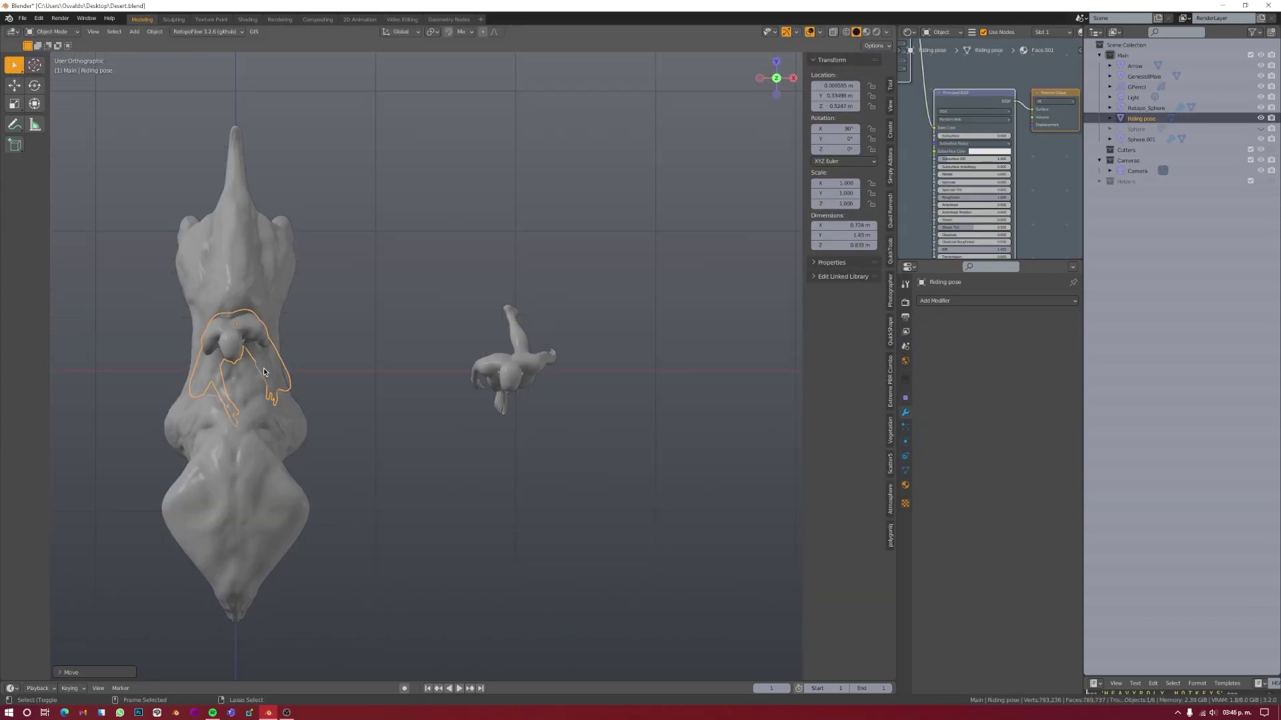
key("r")
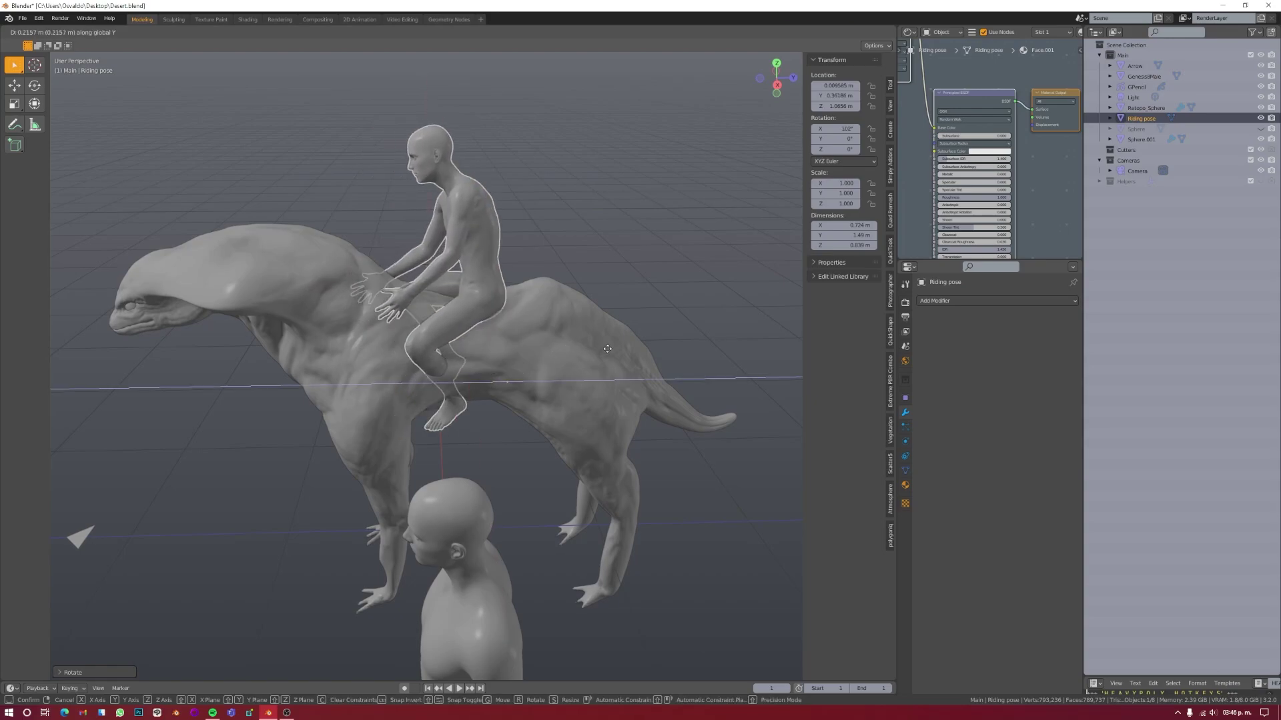
mouse_move(462, 366)
middle_mouse_down()
mouse_move(443, 423)
mouse_move(485, 408)
mouse_move(409, 456)
mouse_move(643, 414)
mouse_move(626, 487)
middle_mouse_up()
key("g")
key("ctrl+Tab")
key("ctrl+s")
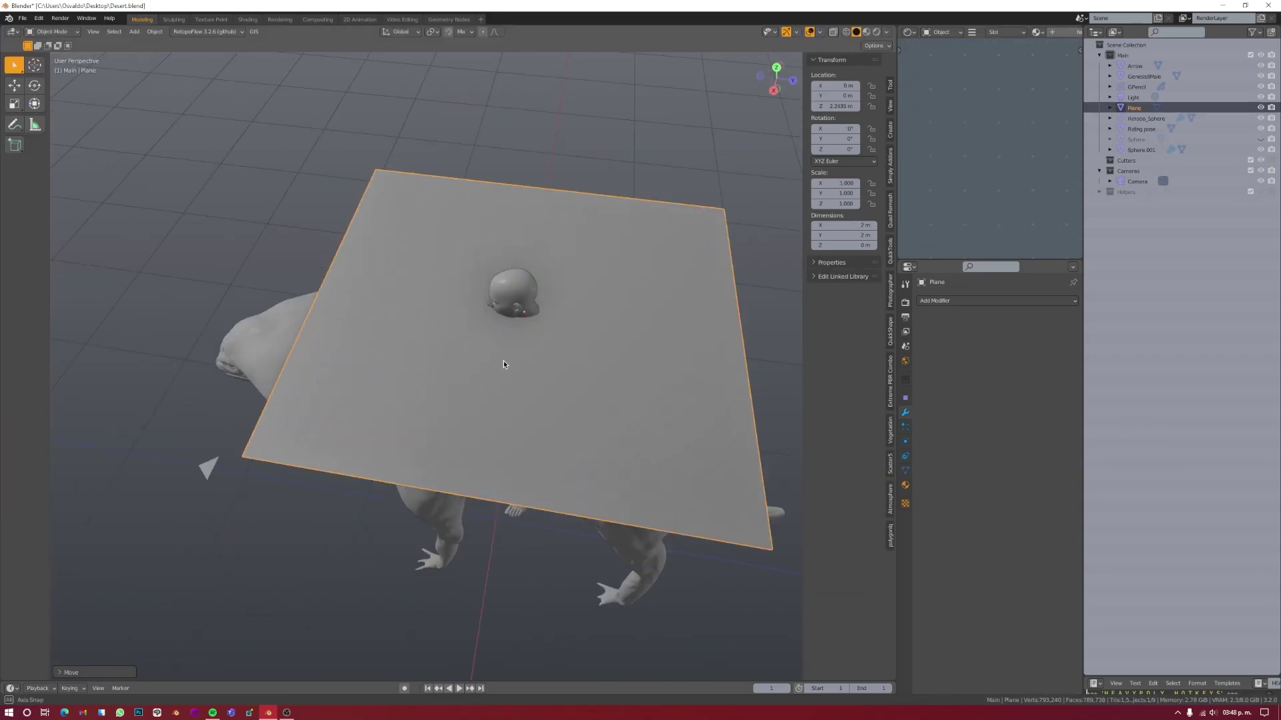
Step: Turn the plane above the rider into a Simply Cloth object
mouse_move(504, 363)
middle_mouse_down()
mouse_move(638, 383)
mouse_move(575, 286)
middle_mouse_up()
key("Tab")
right_click(575, 286)
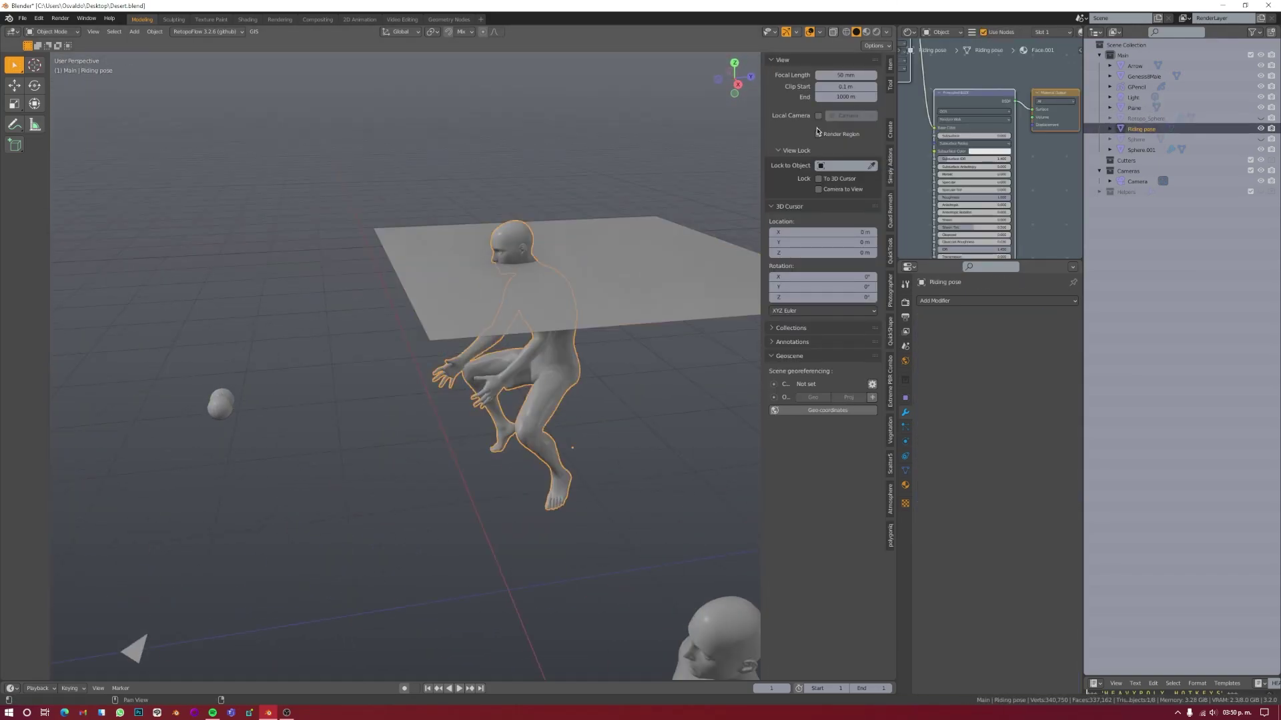
left_click(818, 83)
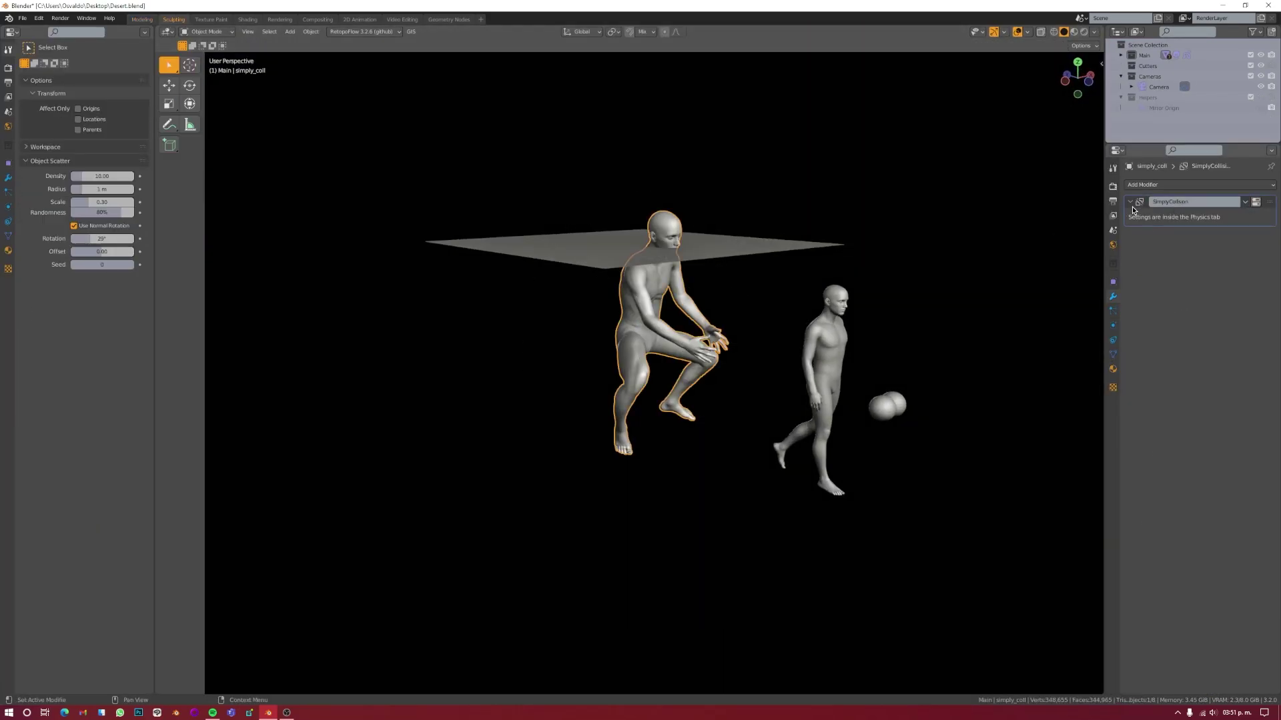
Step: Adjust the rider's physics options and add a new plane behind its back
left_click(32, 81)
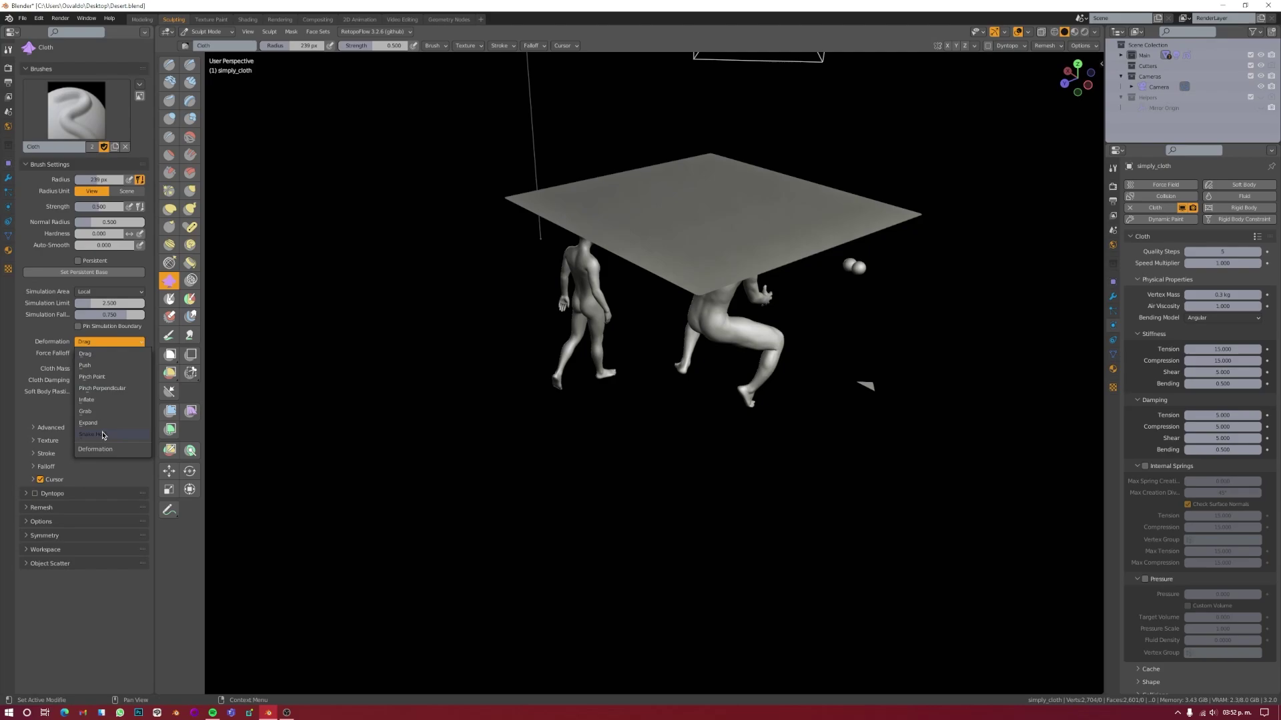
left_click(102, 436)
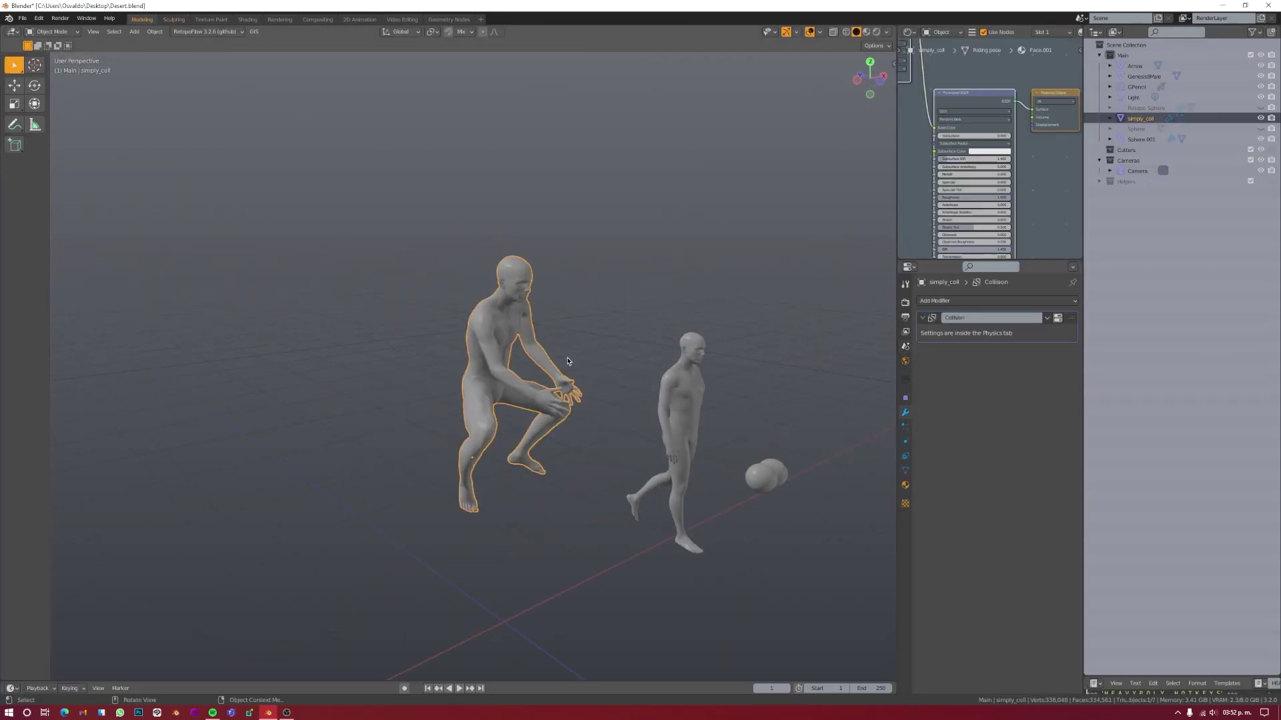
left_click(517, 408)
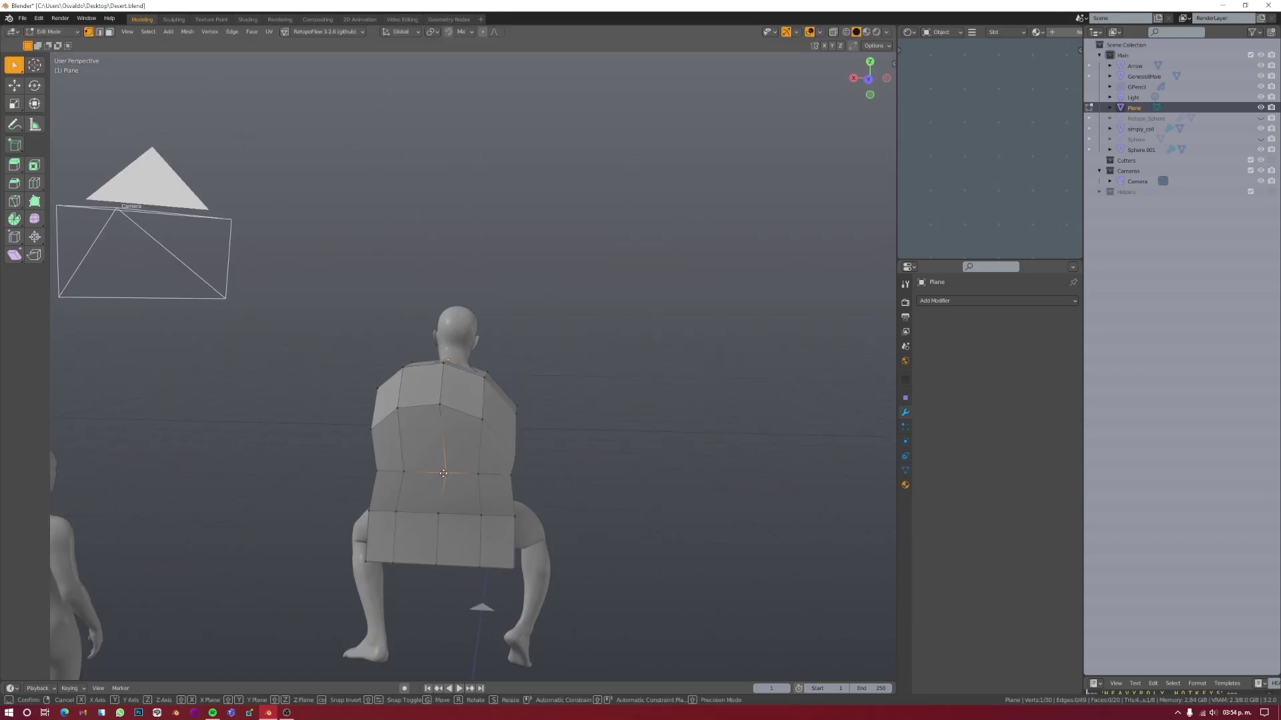
Step: Unhide and select the creature Sphere, then lower a cape plane vertex into shape
left_click(1206, 138)
left_click(1260, 138)
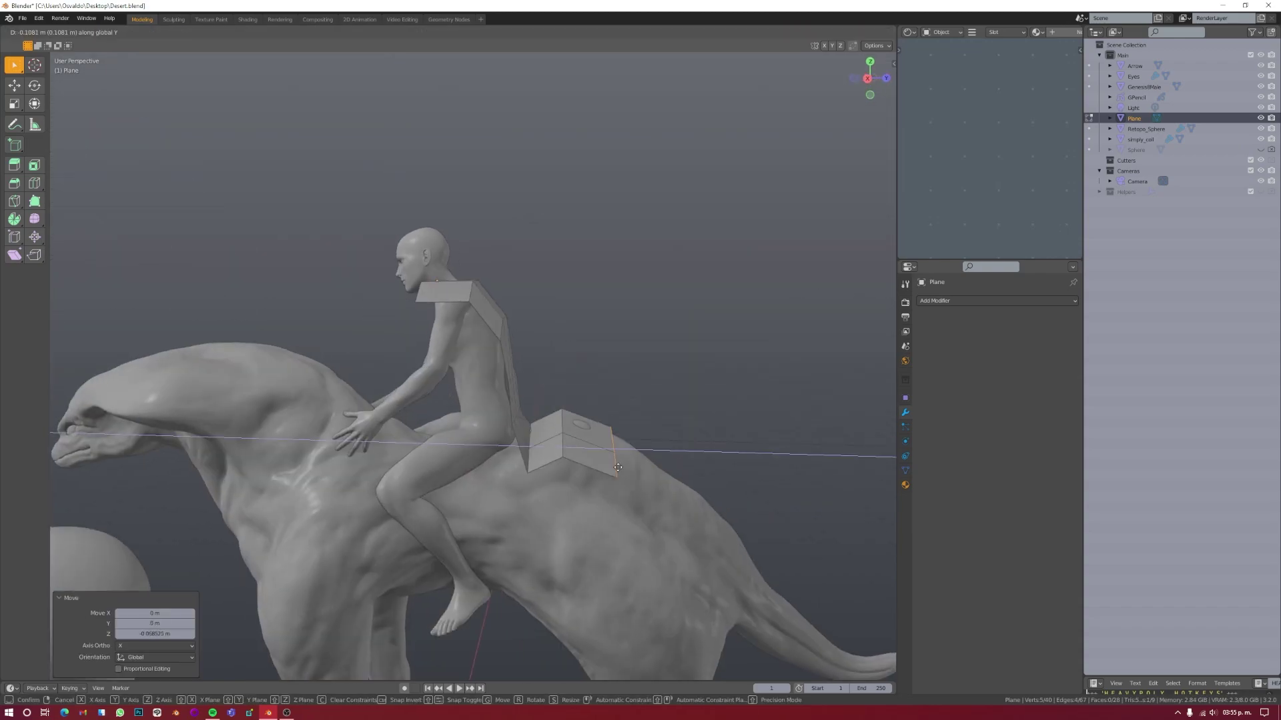
middle_click_drag(641, 469, 501, 366)
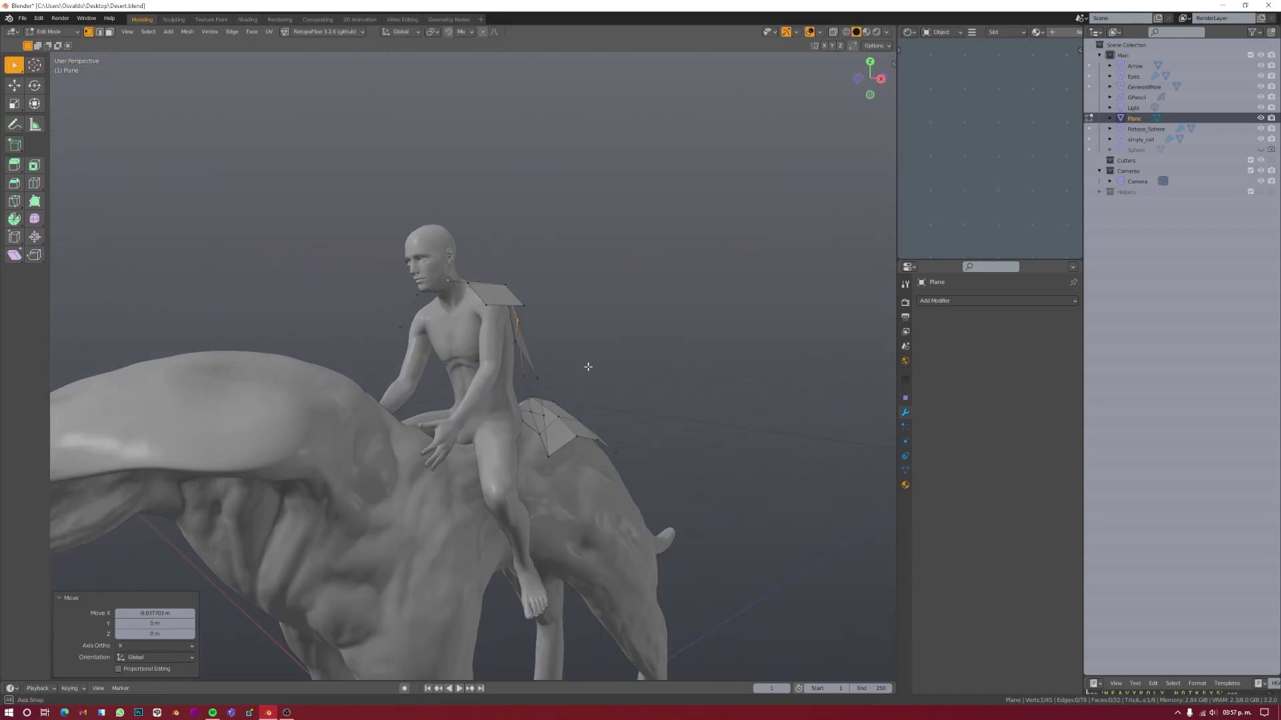
key("Tab")
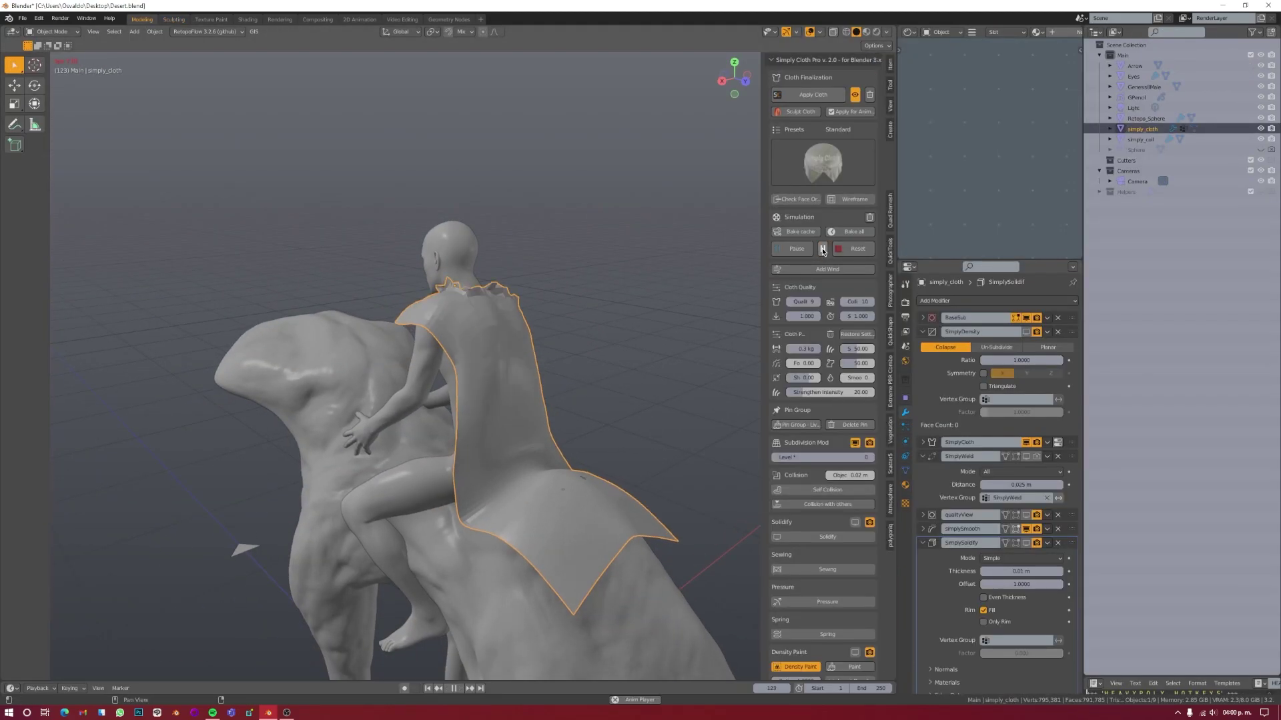
Step: Reset the cloth simulation to frame one and switch to a smaller Grab brush
left_click(851, 254)
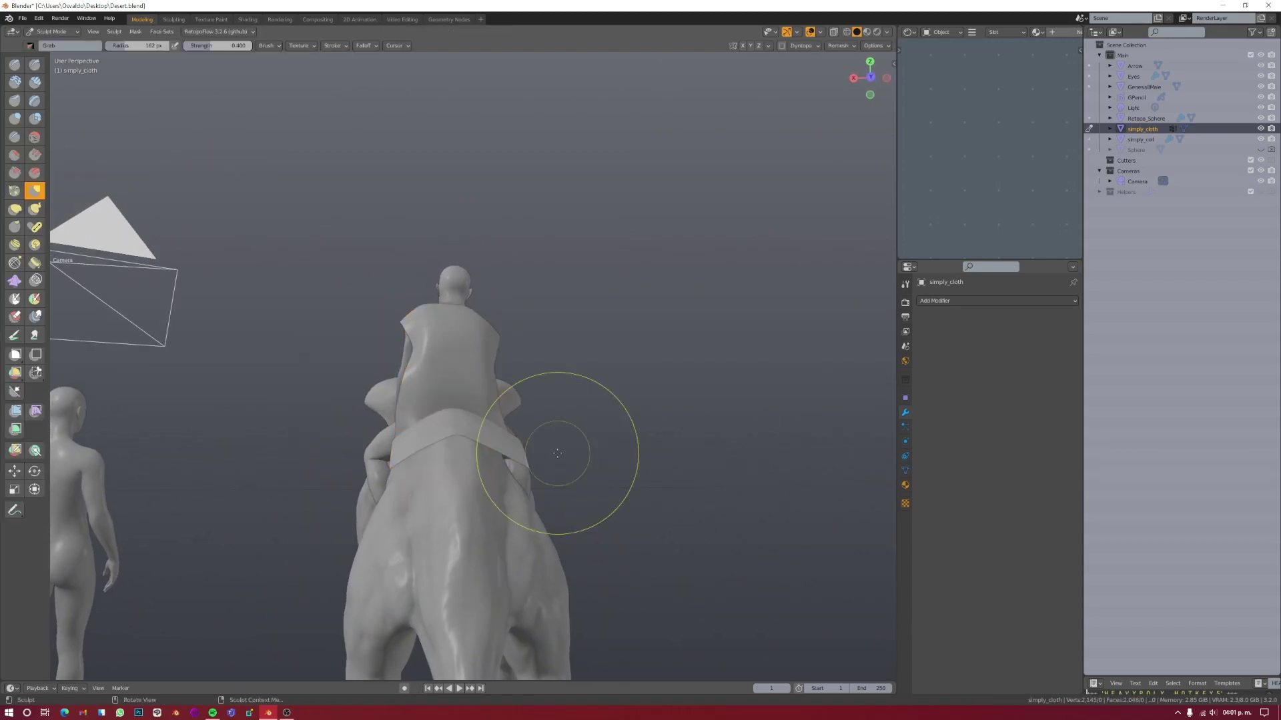
mouse_move(432, 422)
middle_mouse_down()
mouse_move(450, 353)
mouse_move(447, 454)
mouse_move(809, 543)
mouse_move(467, 400)
middle_mouse_up()
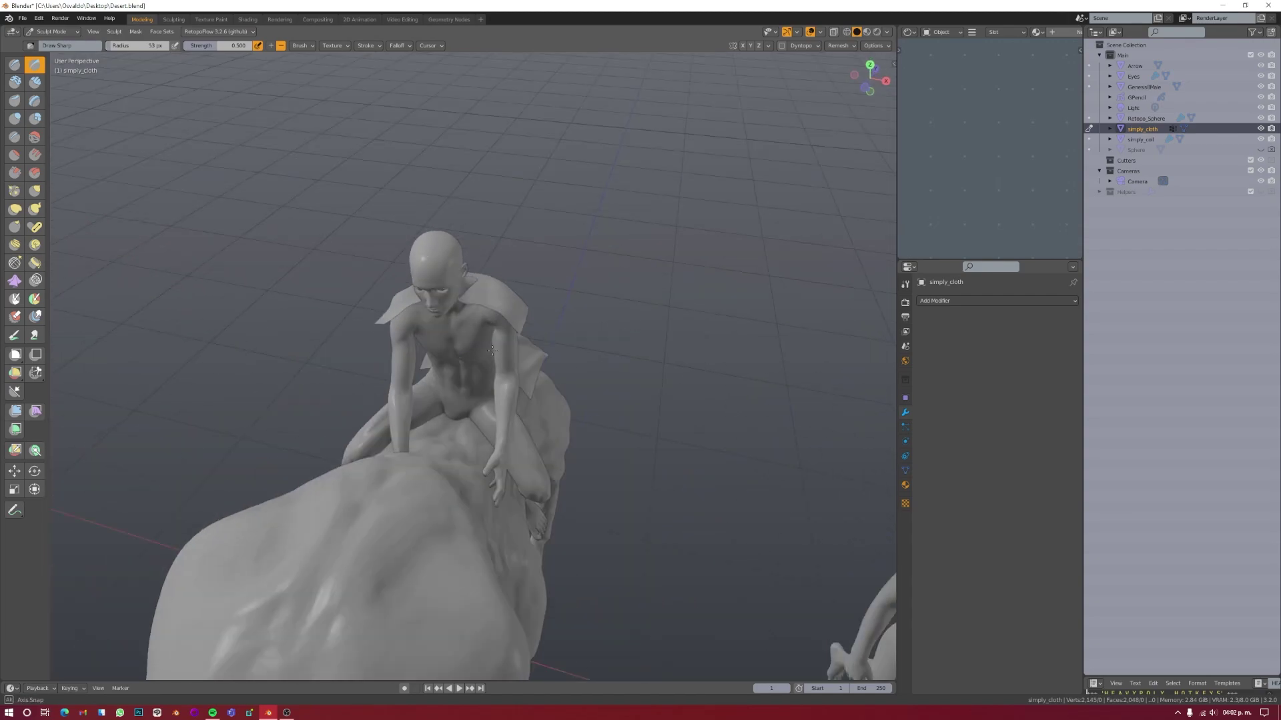
left_click(34, 190)
scroll(550, 436, "up", 5)
key("f")
Step: Refine the cape folds with the Draw Sharp brush around the rider's sides
middle_click_drag(540, 431, 505, 481)
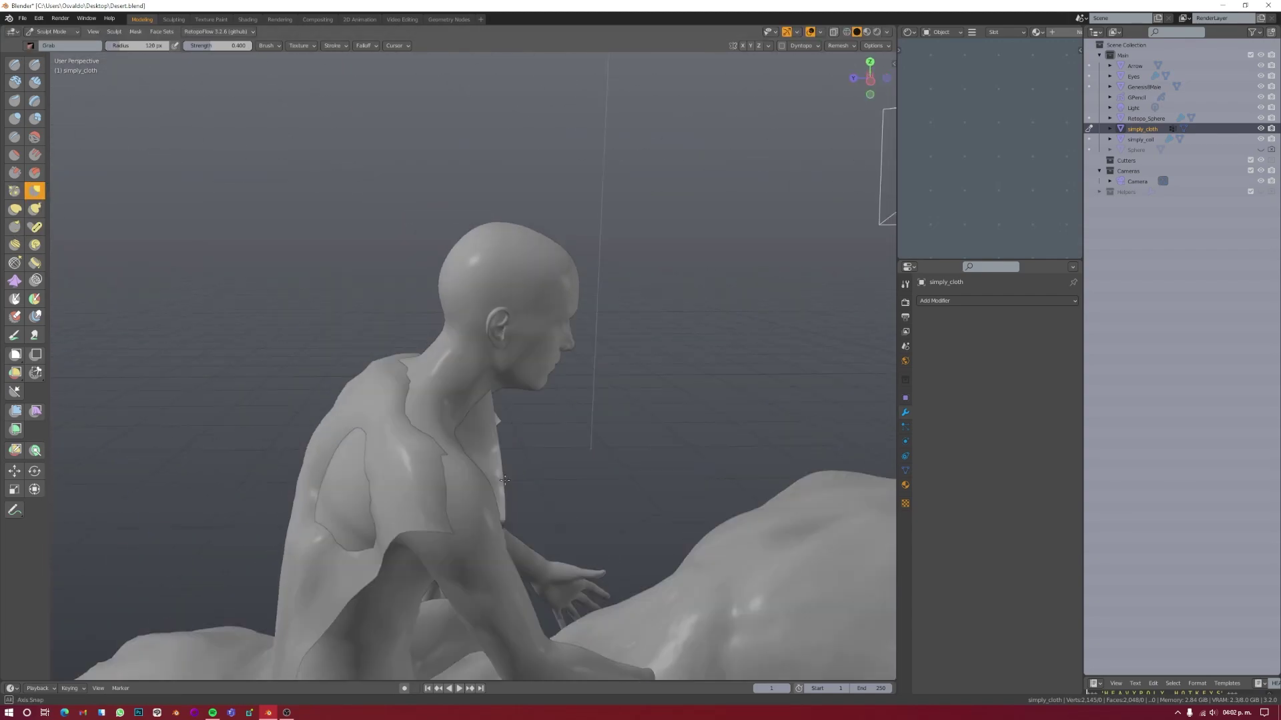
mouse_move(370, 461)
middle_mouse_down()
mouse_move(567, 403)
mouse_move(511, 467)
middle_mouse_up()
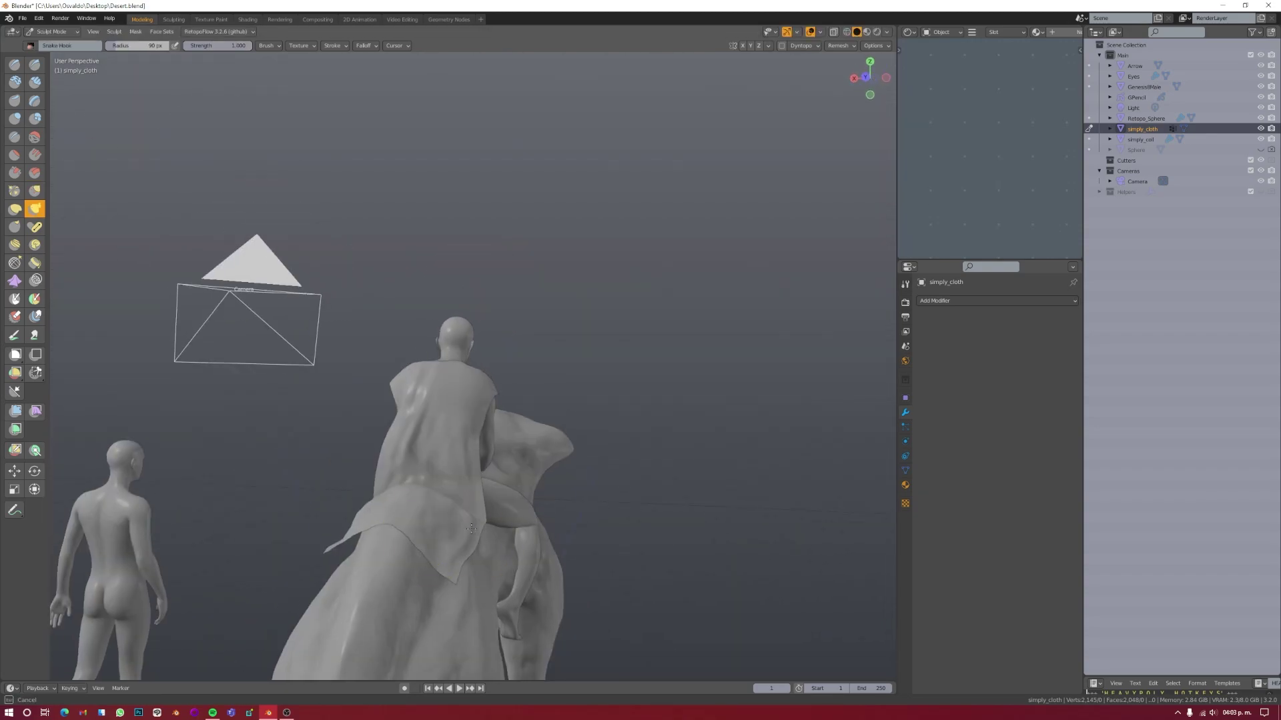
middle_click_drag(453, 570, 373, 400)
key("x")
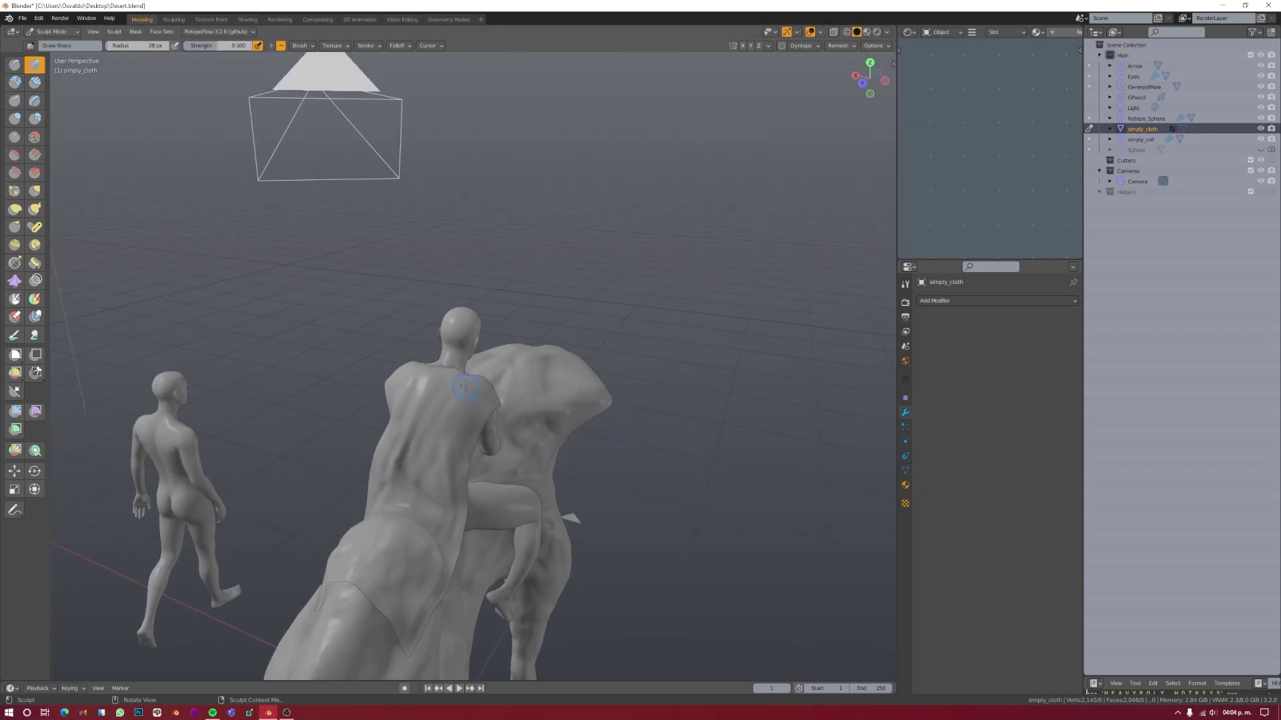
mouse_move(338, 98)
middle_mouse_down()
mouse_move(476, 536)
mouse_move(646, 531)
middle_mouse_up()
key("Tab")
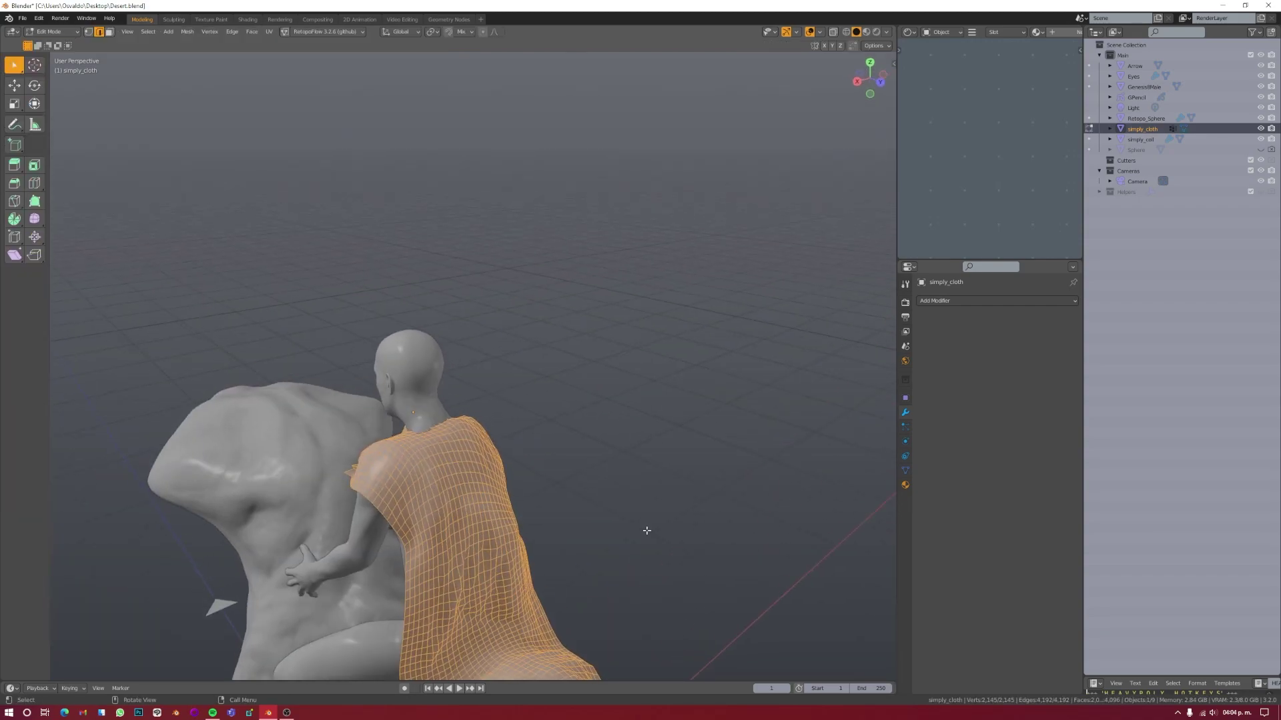
middle_click_drag(700, 334, 574, 496)
key("ctrl+Tab")
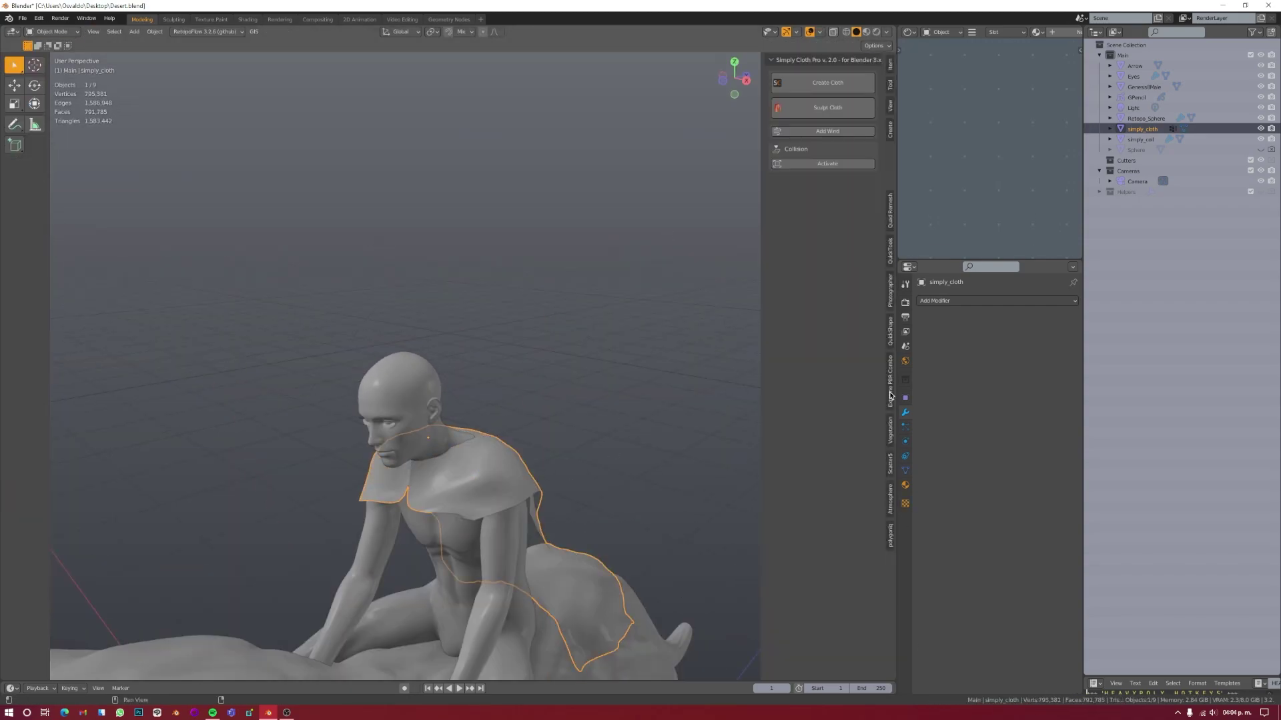
Step: Select simply_coll, then Quad Remesh the simply_cloth cape into cleaner Retopo_Cape geometry
middle_click_drag(487, 486, 600, 401)
left_click(1141, 150)
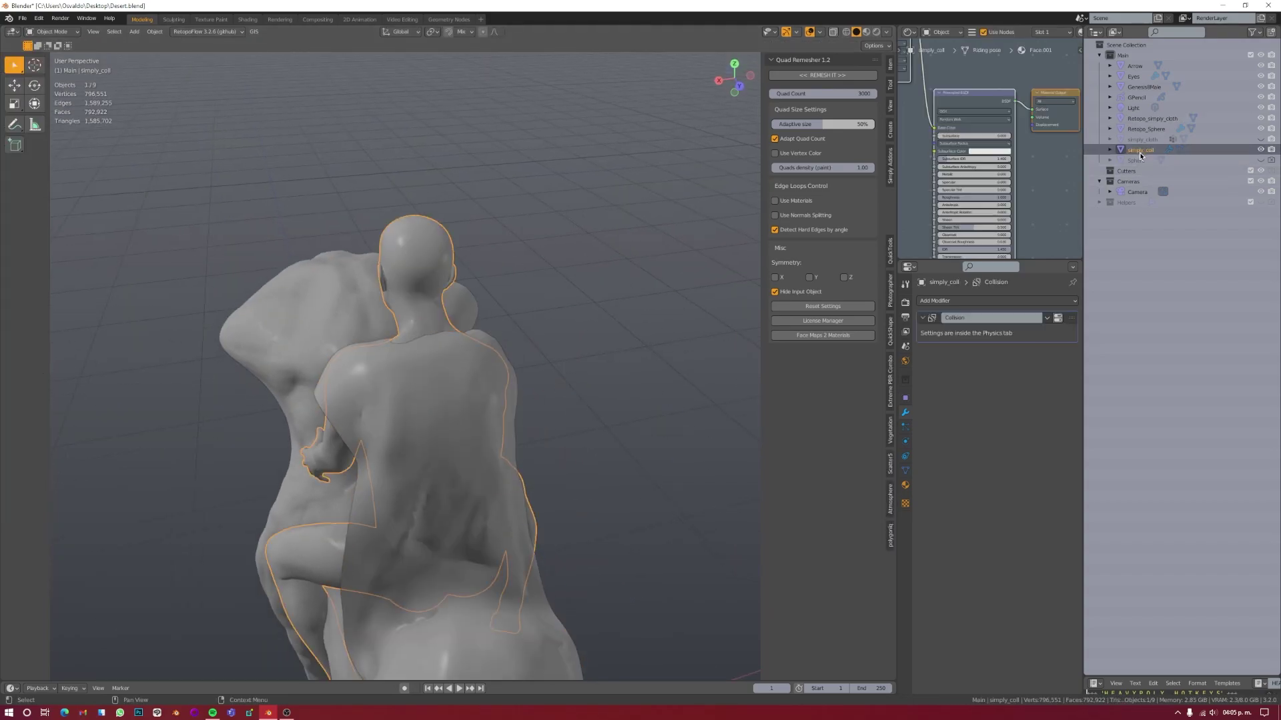
right_click(1152, 141)
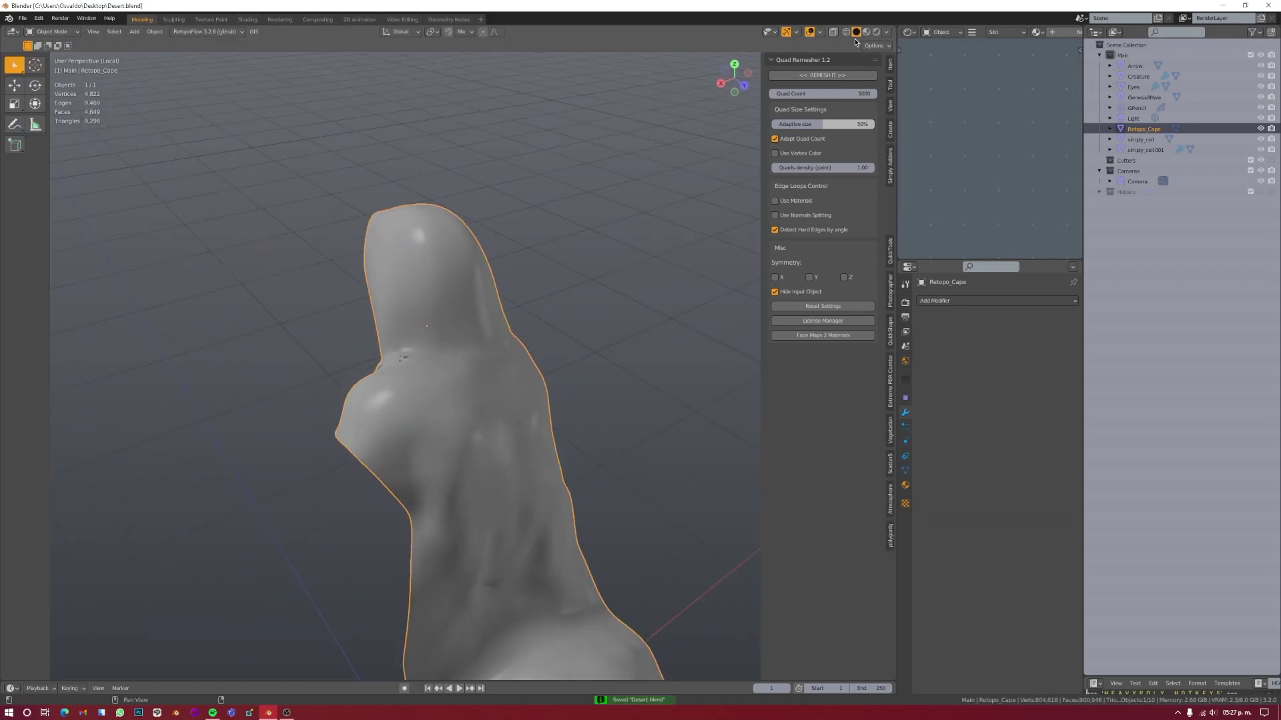
left_click(517, 450)
middle_click_drag(516, 450, 456, 417)
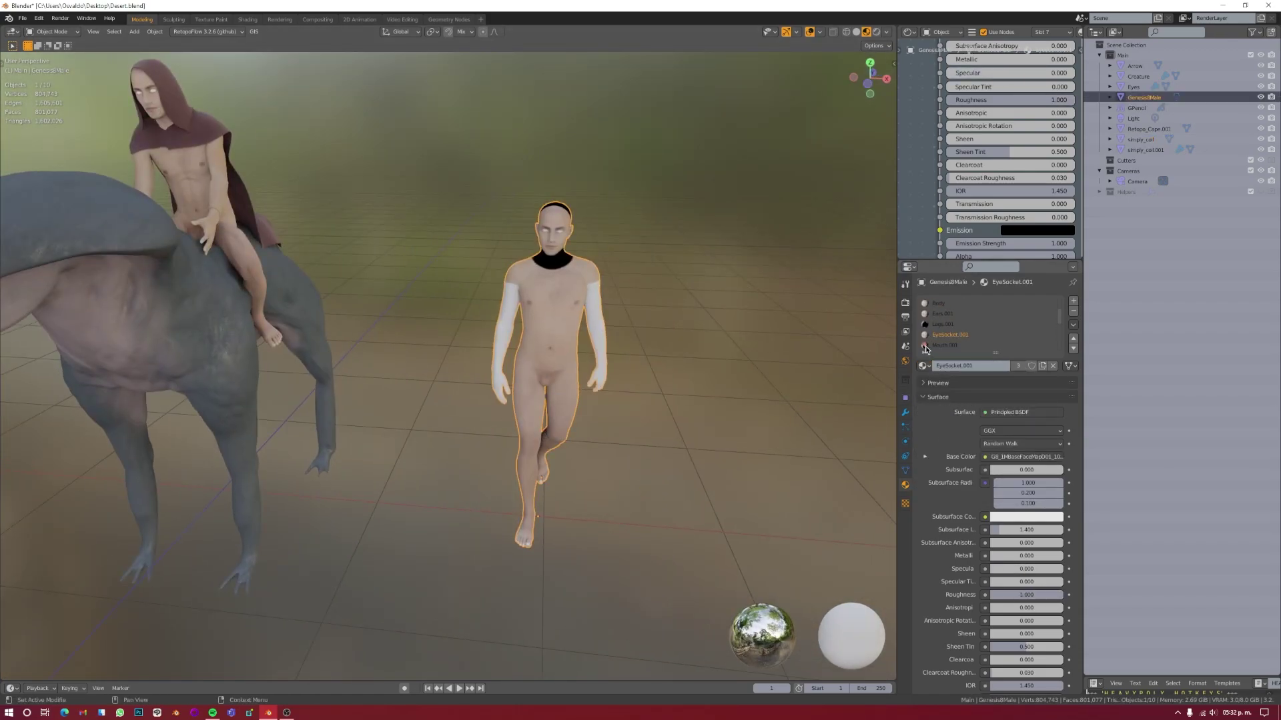
Step: Switch the figure's material slot to Cornea.001
left_click(937, 324)
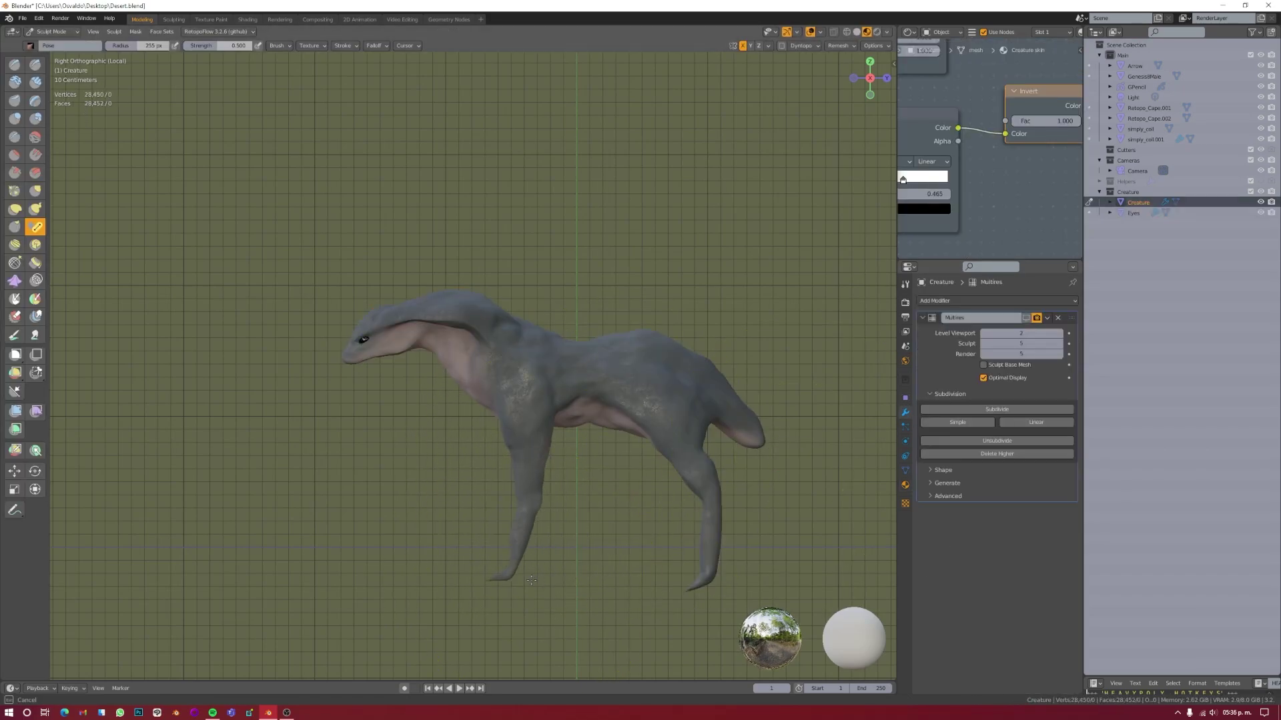
Step: Add a single-bone armature, shrink it to creature size and move it into the body
mouse_move(525, 431)
middle_mouse_down()
mouse_move(389, 501)
mouse_move(591, 477)
middle_mouse_up()
key("ctrl+Tab")
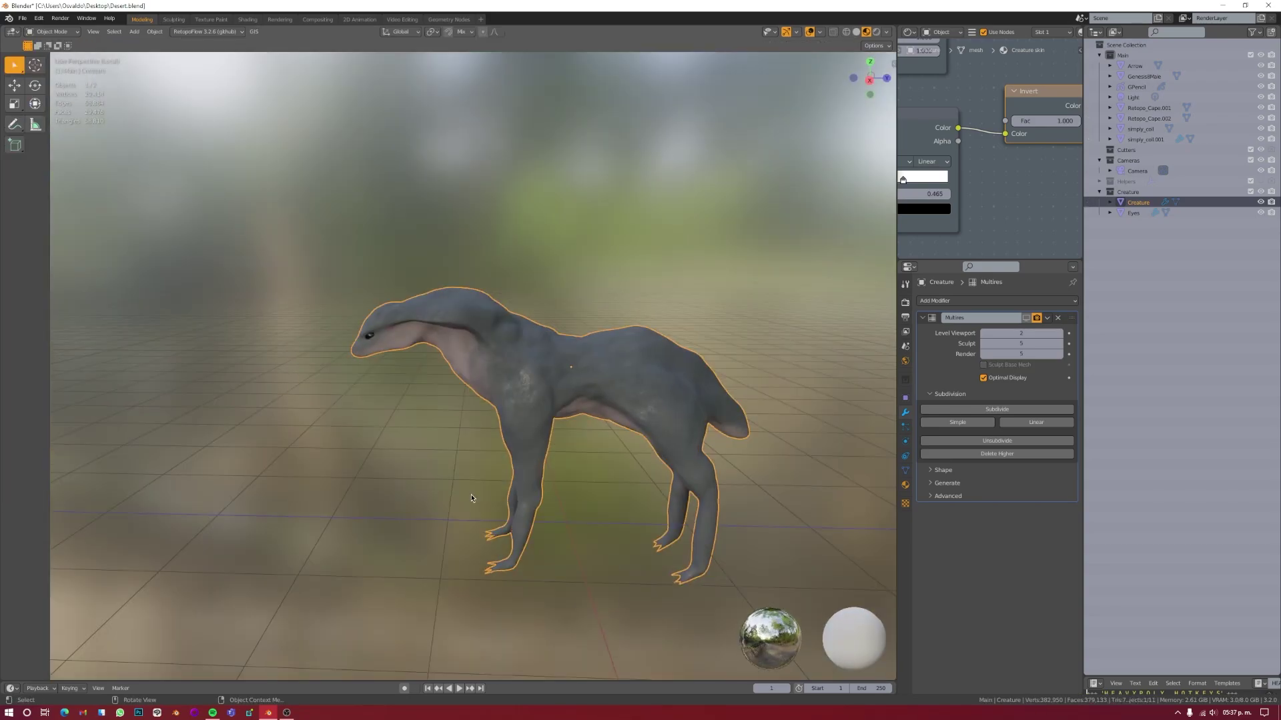
key("shift+a")
left_click(624, 555)
middle_click_drag(624, 555, 529, 417)
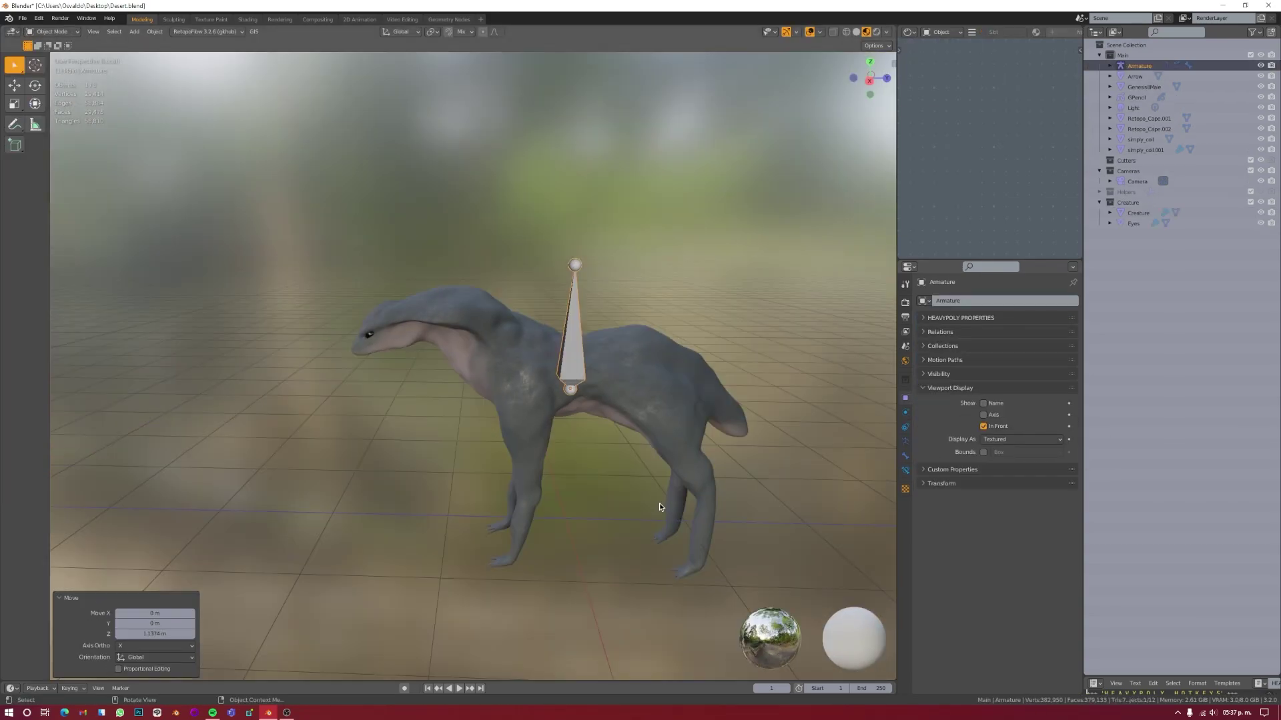
key("s")
left_click(529, 417)
key("g")
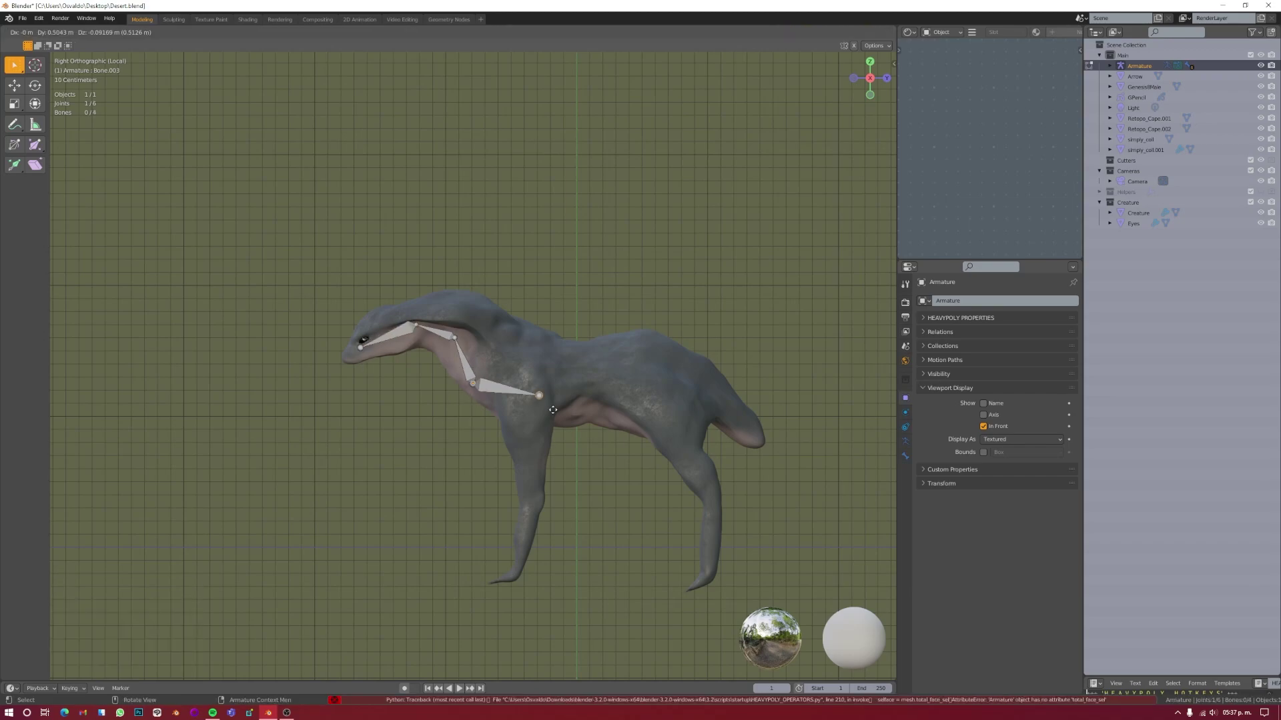
Step: Extrude bones along the creature's neck and down a leg, checking from the front
key("e")
middle_click_drag(704, 390, 587, 306)
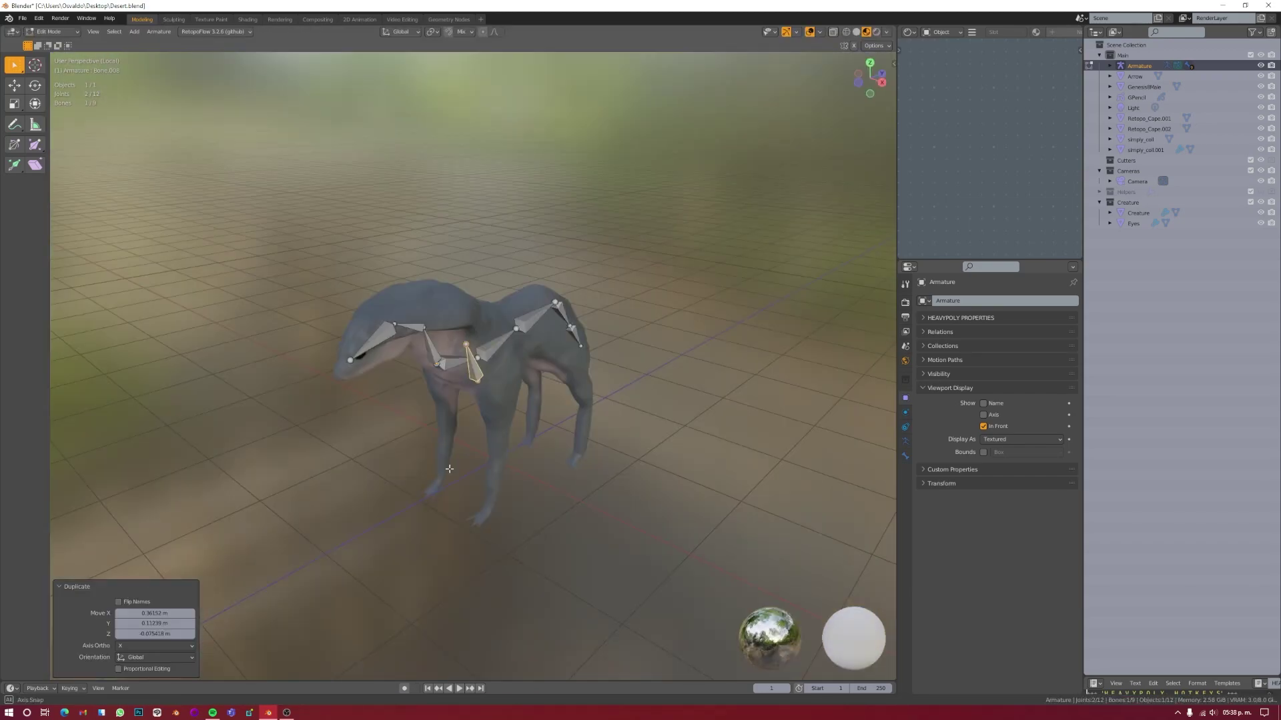
left_click(539, 386)
key("e")
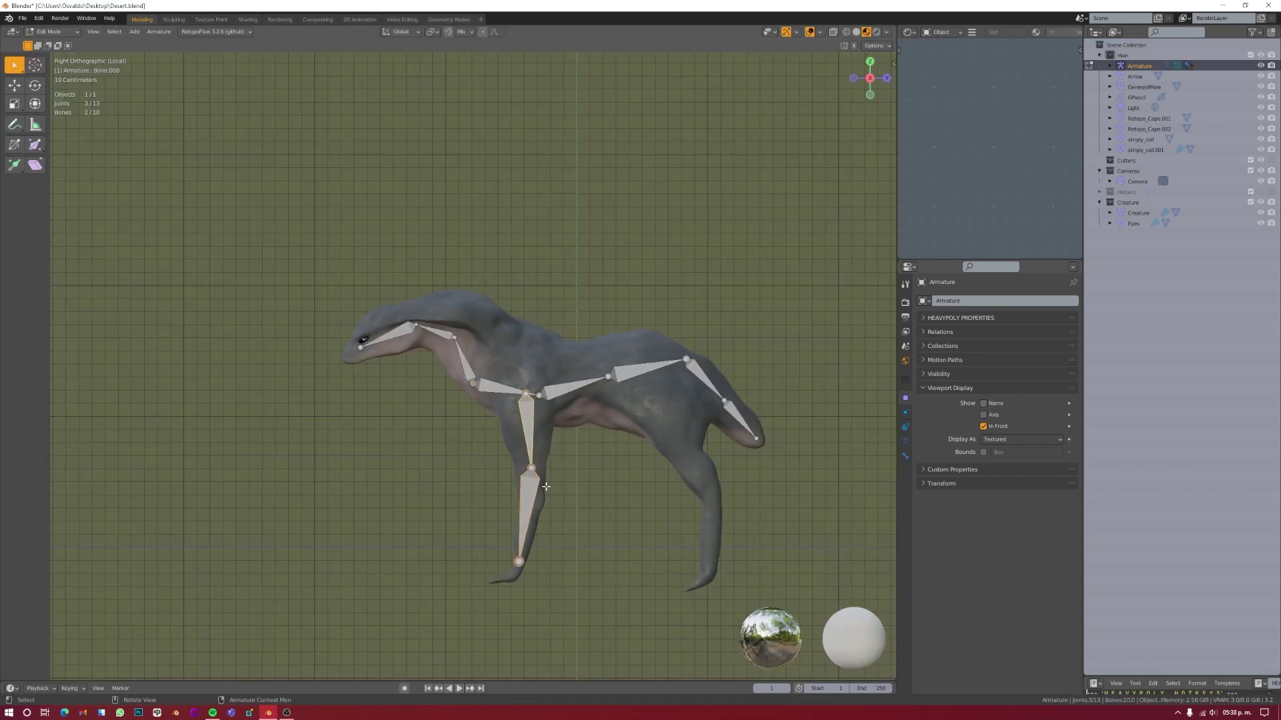
key("Tab")
mouse_move(662, 493)
middle_mouse_down()
mouse_move(543, 491)
mouse_move(567, 354)
middle_mouse_up()
key("KP_1")
key("KP_1")
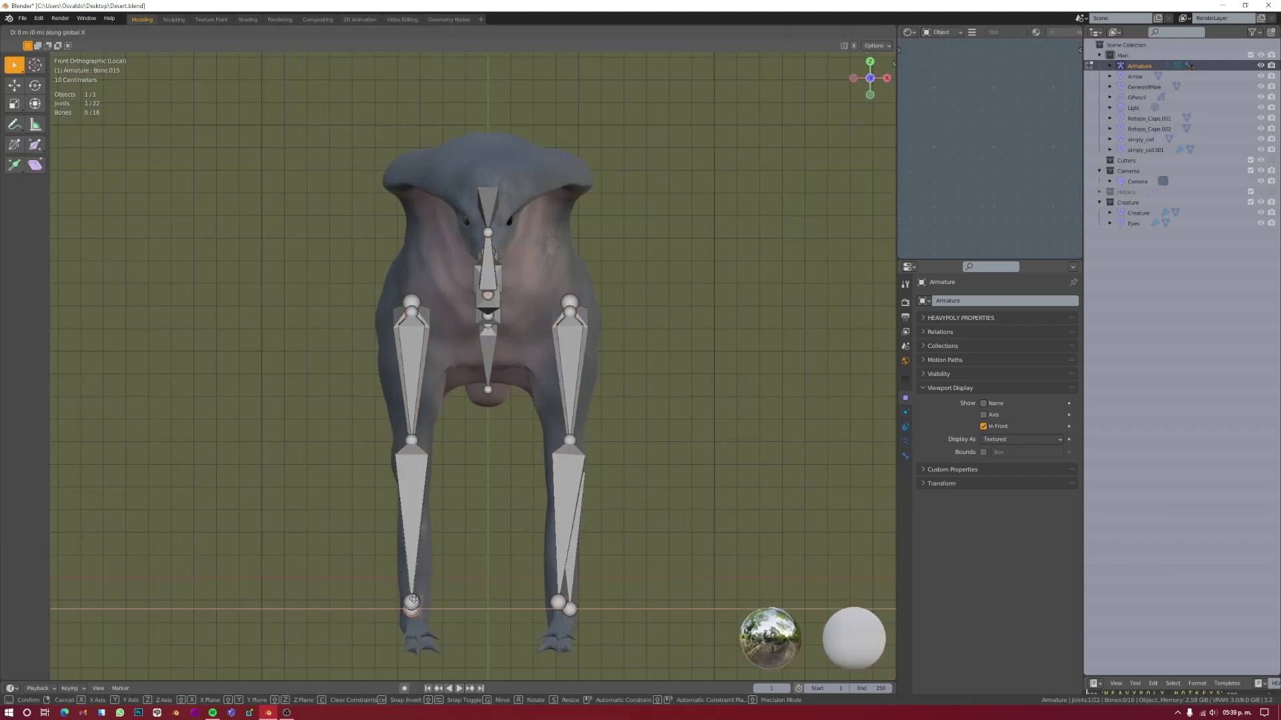
Step: Test the rig in Pose Mode by rotating the neck bone
key("Tab")
mouse_move(467, 400)
middle_mouse_down()
mouse_move(498, 445)
mouse_move(426, 373)
middle_mouse_up()
scroll(506, 379, "up", 5)
scroll(507, 454, "down", 5)
key("ctrl+Tab")
key("r")
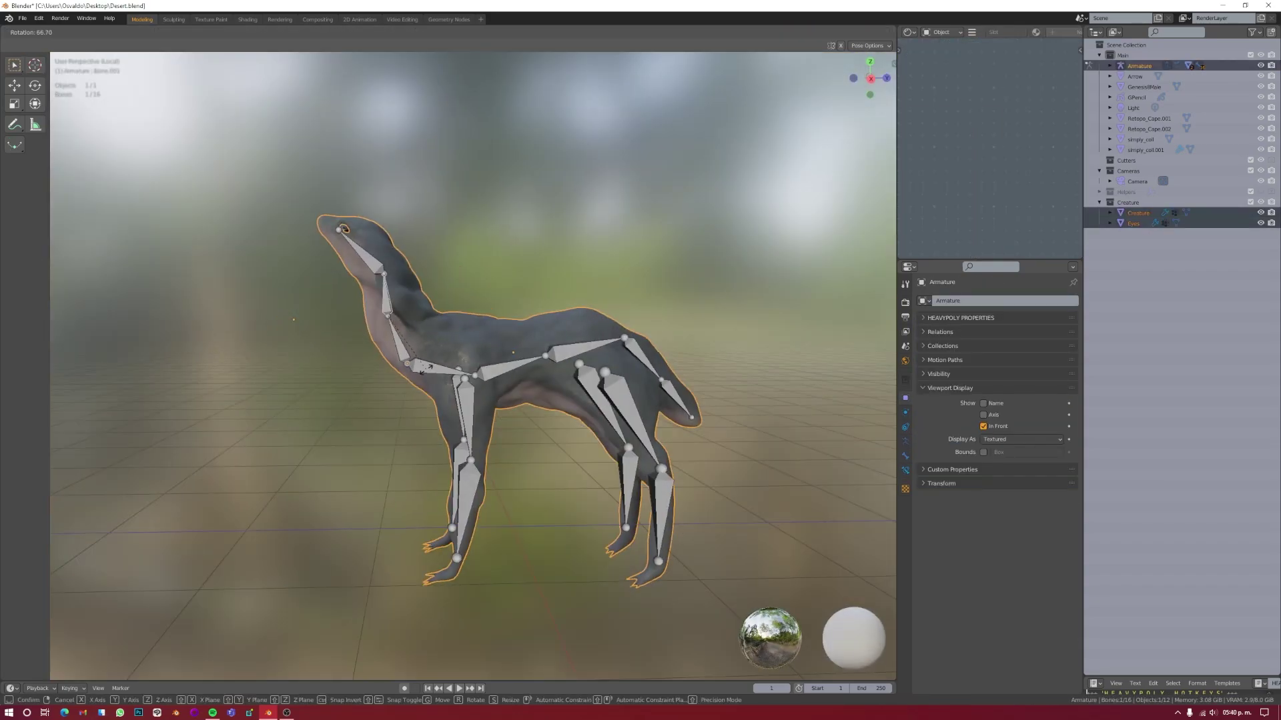
middle_click_drag(327, 313, 1090, 378)
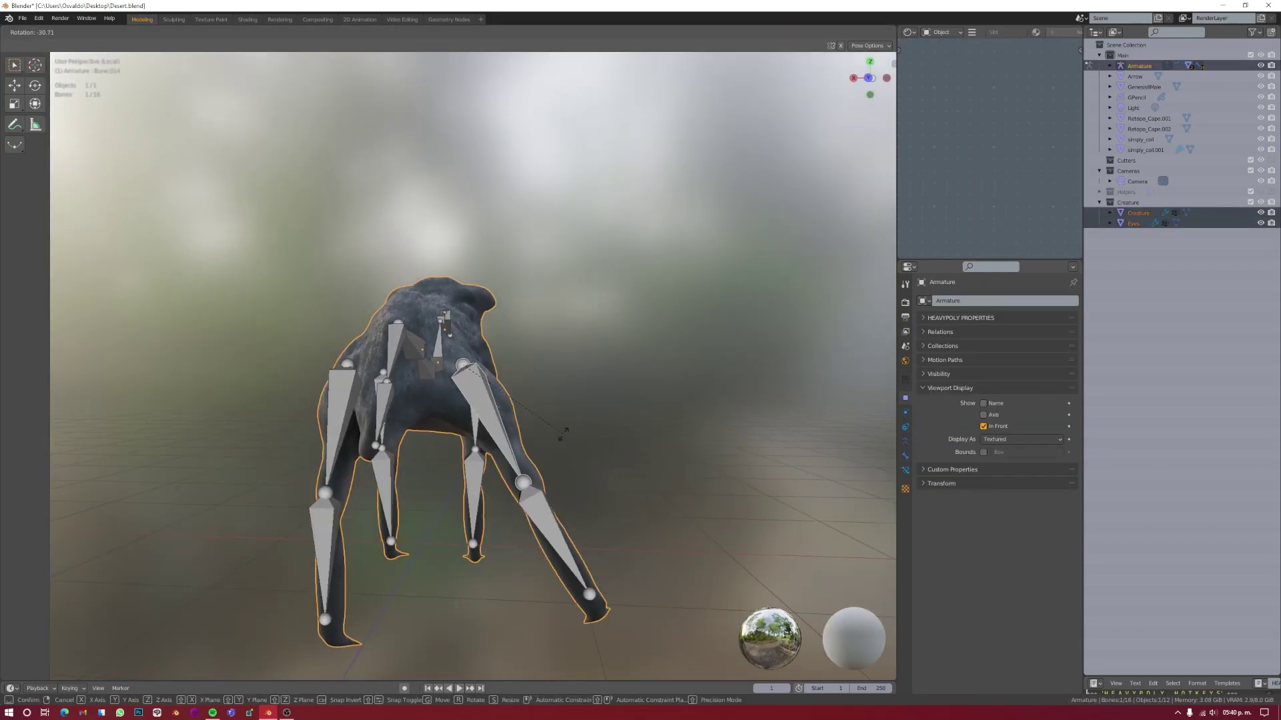
Step: Save Desert.blend and review the armature's skeleton and object settings
key("ctrl+s")
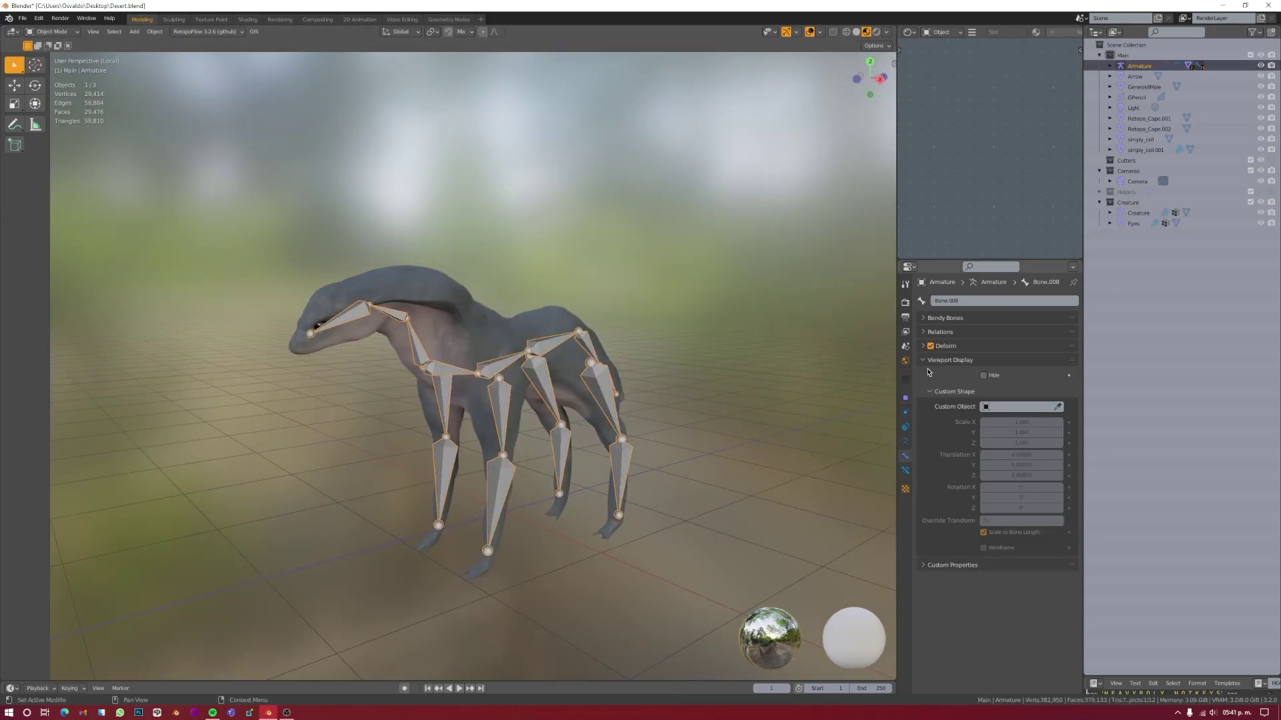
left_click(906, 442)
middle_click_drag(733, 413, 577, 418)
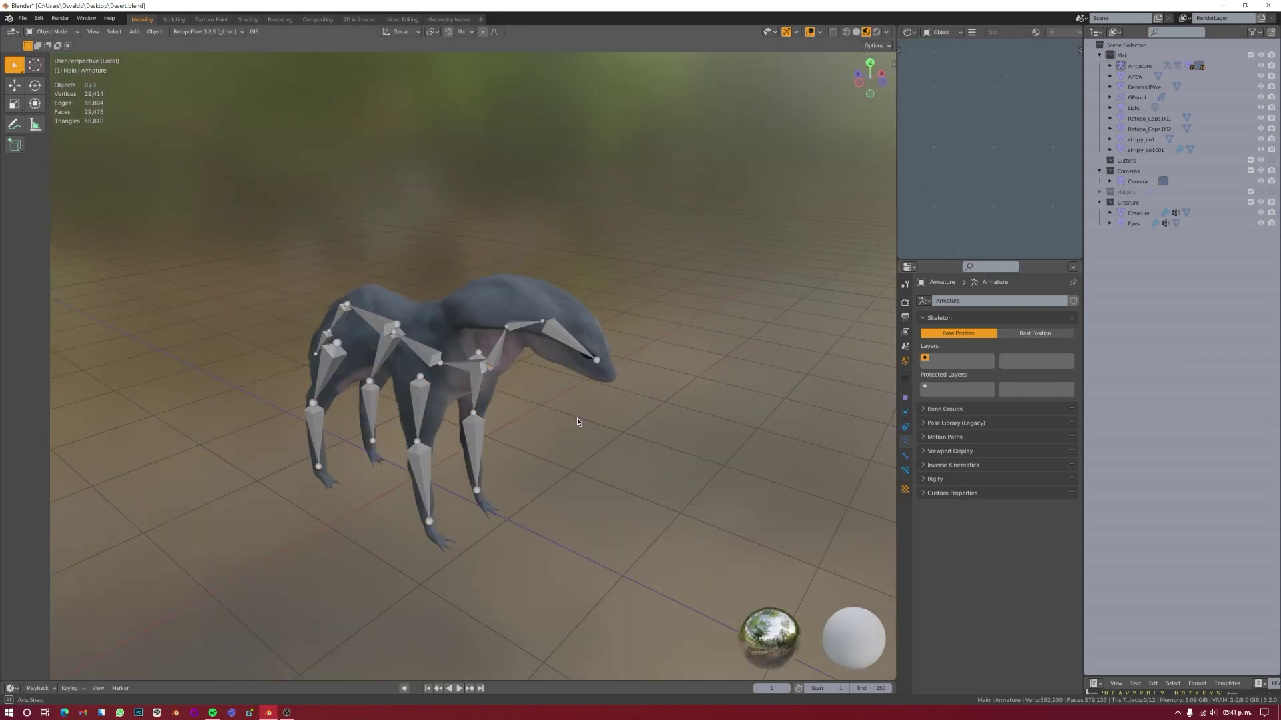
left_click(905, 399)
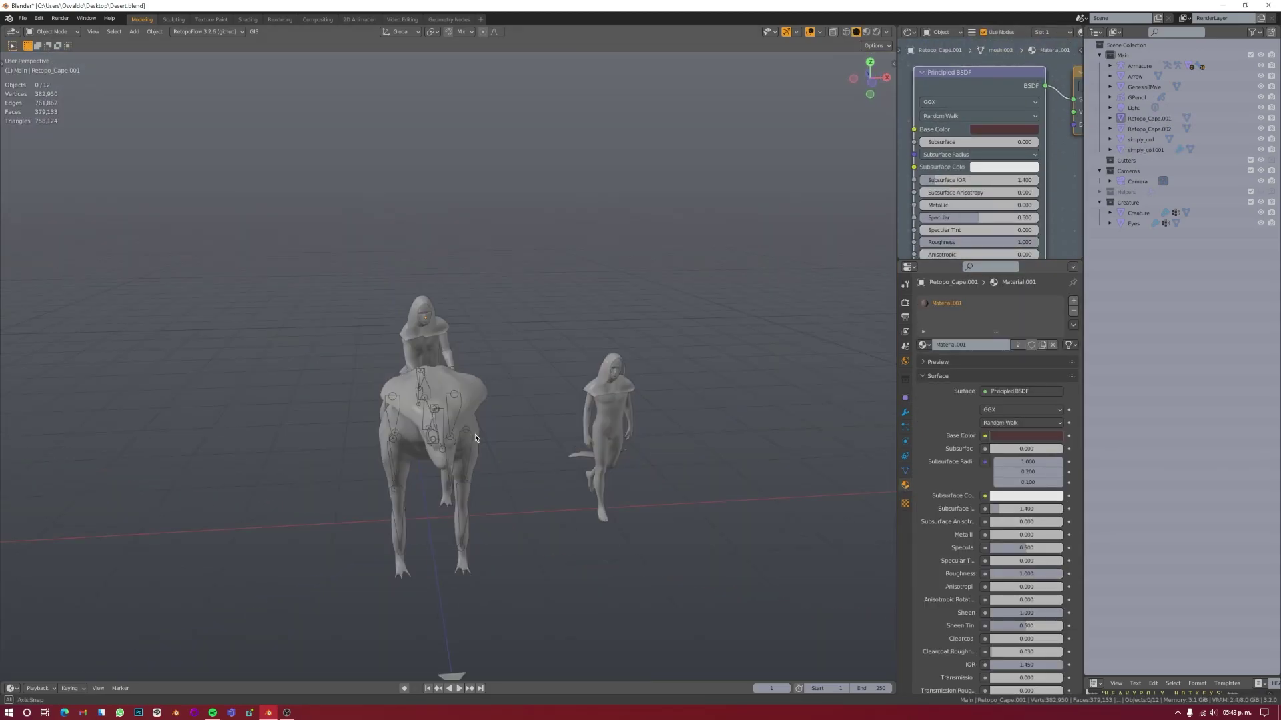
Step: Add a noise-generated landscape, scale it up and flatten its height along Z
key("shift+a")
key("s")
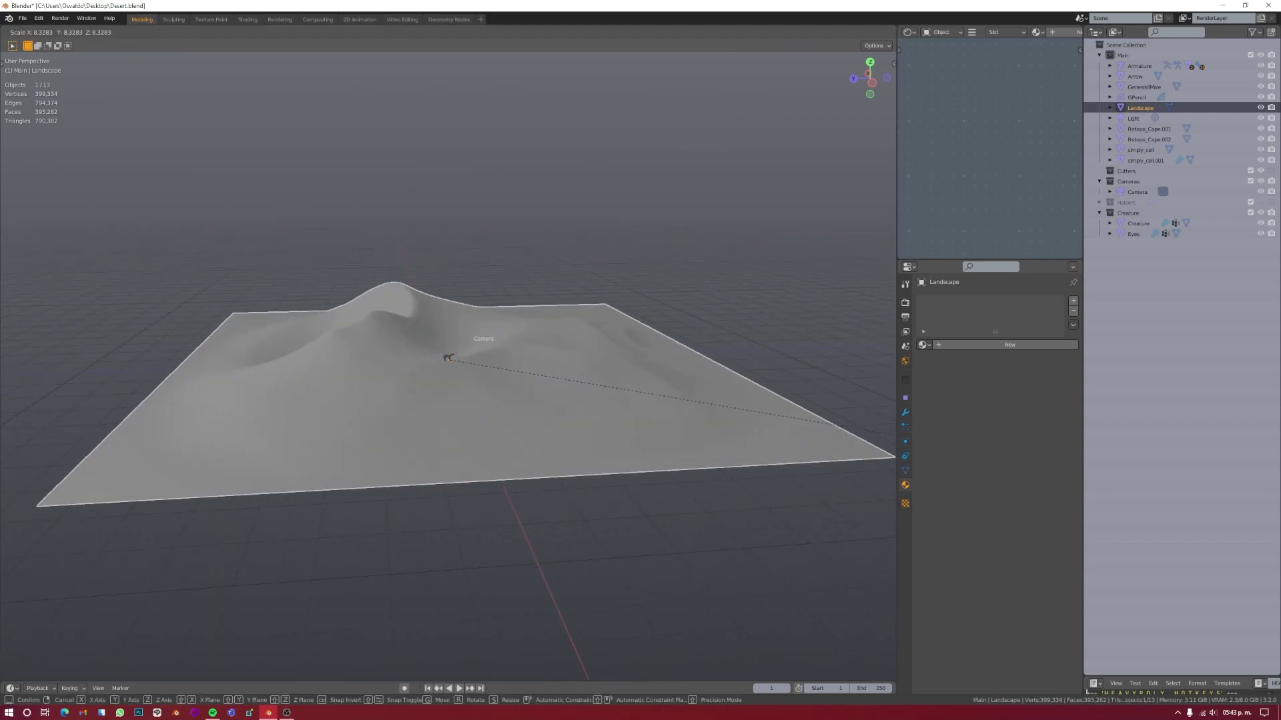
key("Escape")
key("s")
key("z")
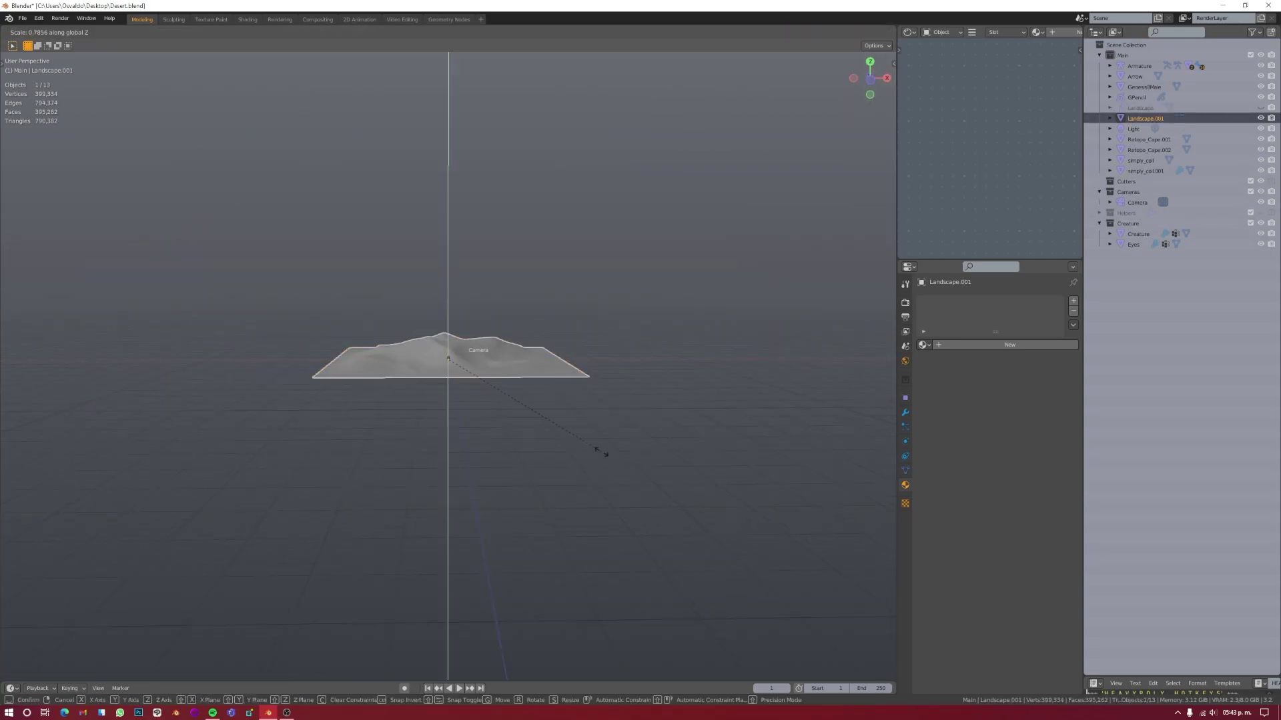
left_click(507, 560)
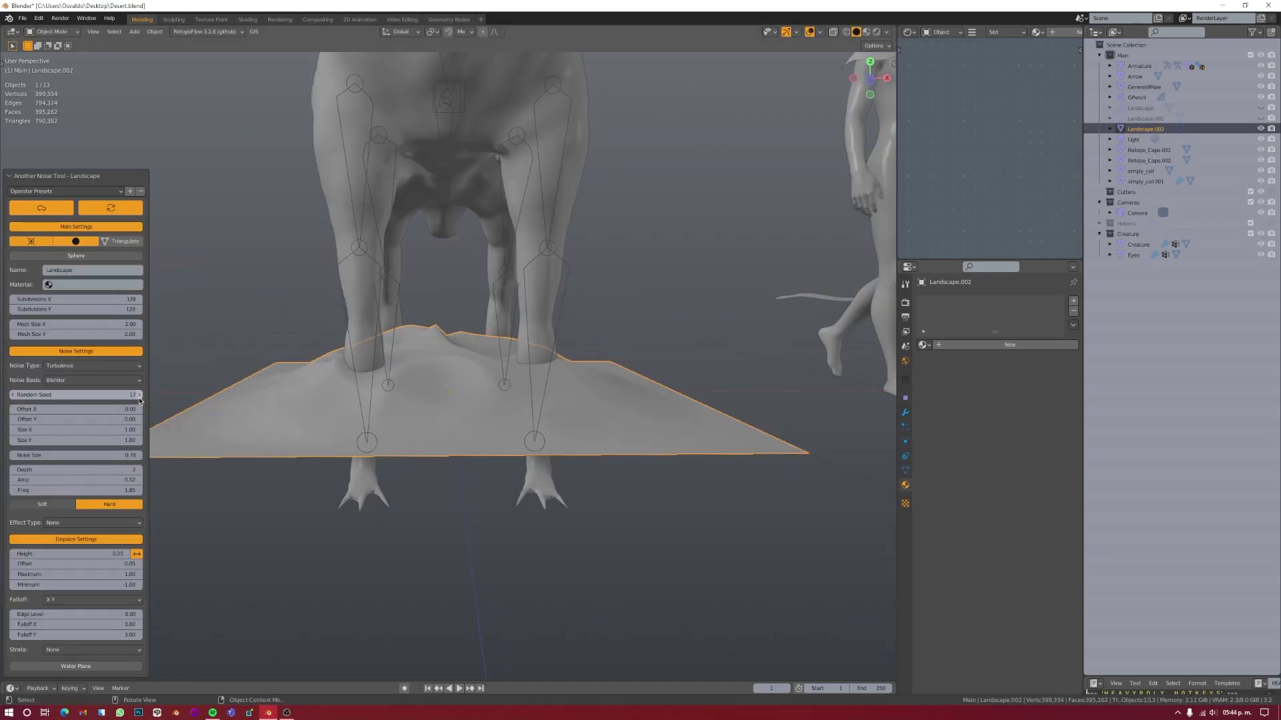
Step: Unhide the landscapes, enlarge Landscape.002 about 3.8 times and lower Landscape.001 under the creature
key("alt+h")
scroll(738, 327, "down", 8)
key("s")
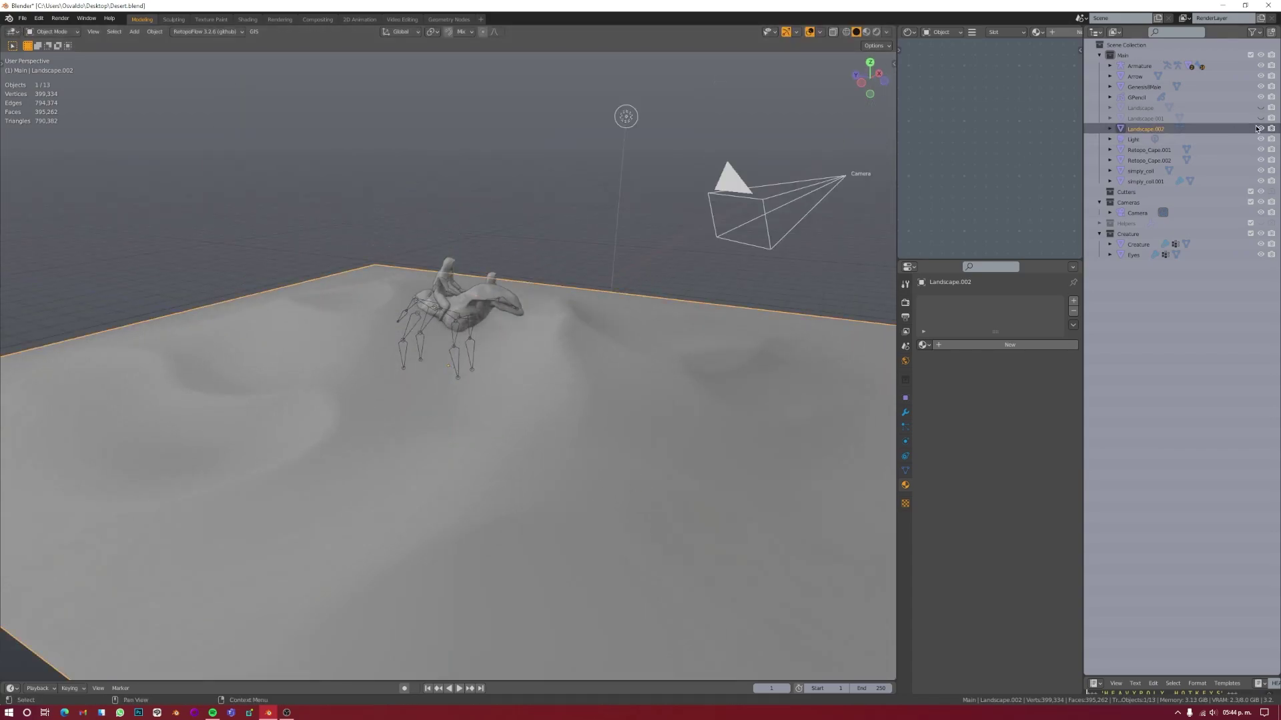
left_click(717, 517)
key("g")
key("z")
left_click(512, 359)
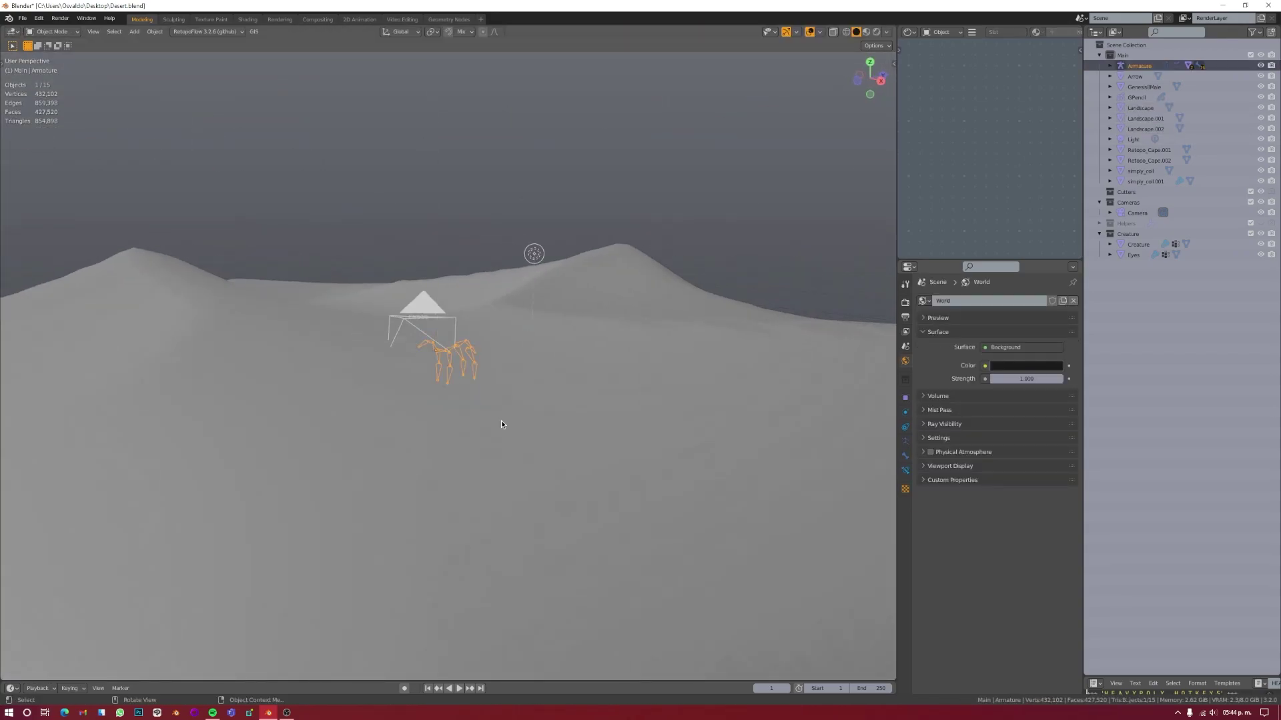
key("s")
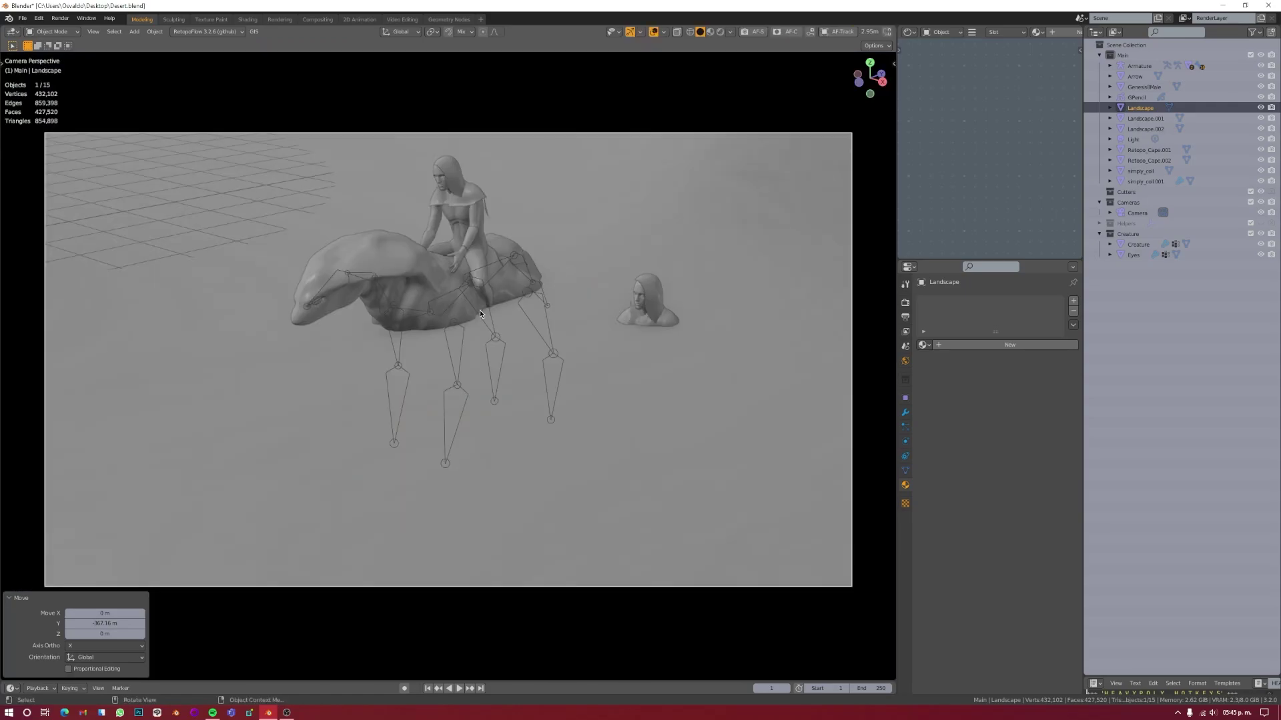
Step: Duplicate the camera as Camera.001 and reframe the ridden creatures and walker in camera view
left_click(721, 311)
middle_click_drag(477, 465, 554, 371)
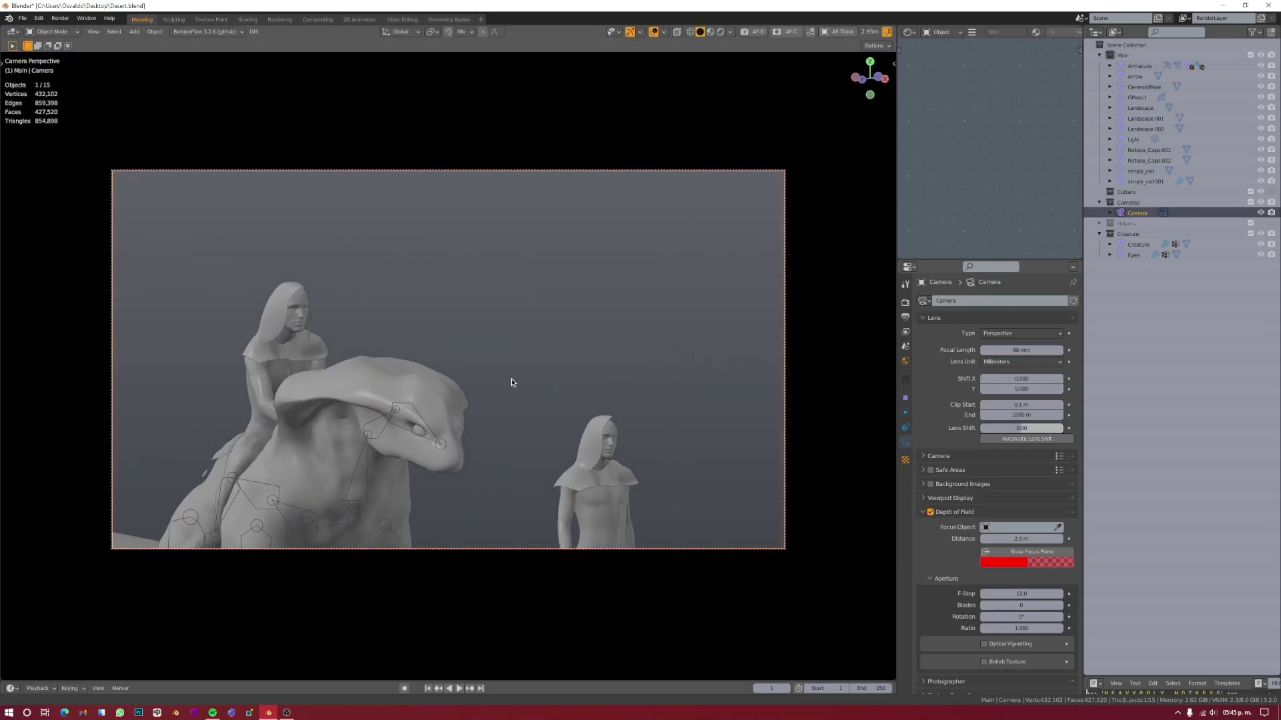
key("ctrl+alt+KP_0")
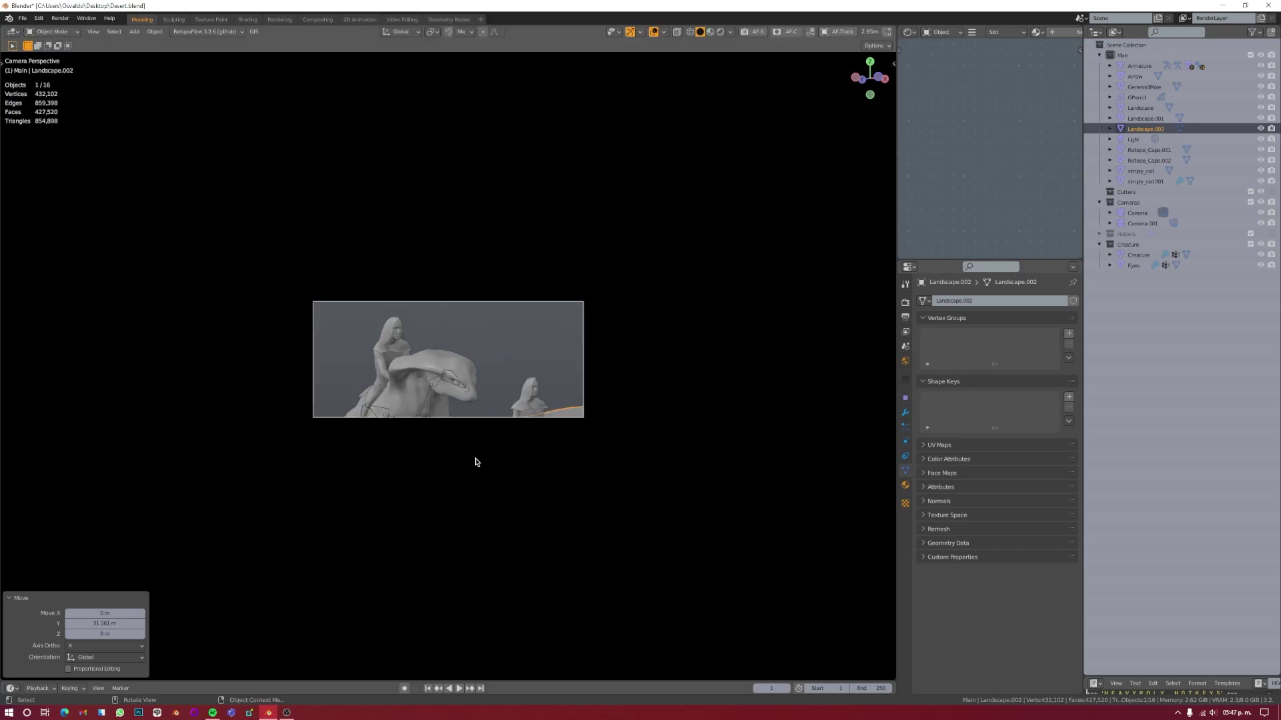
left_click(491, 441)
key("KP_3")
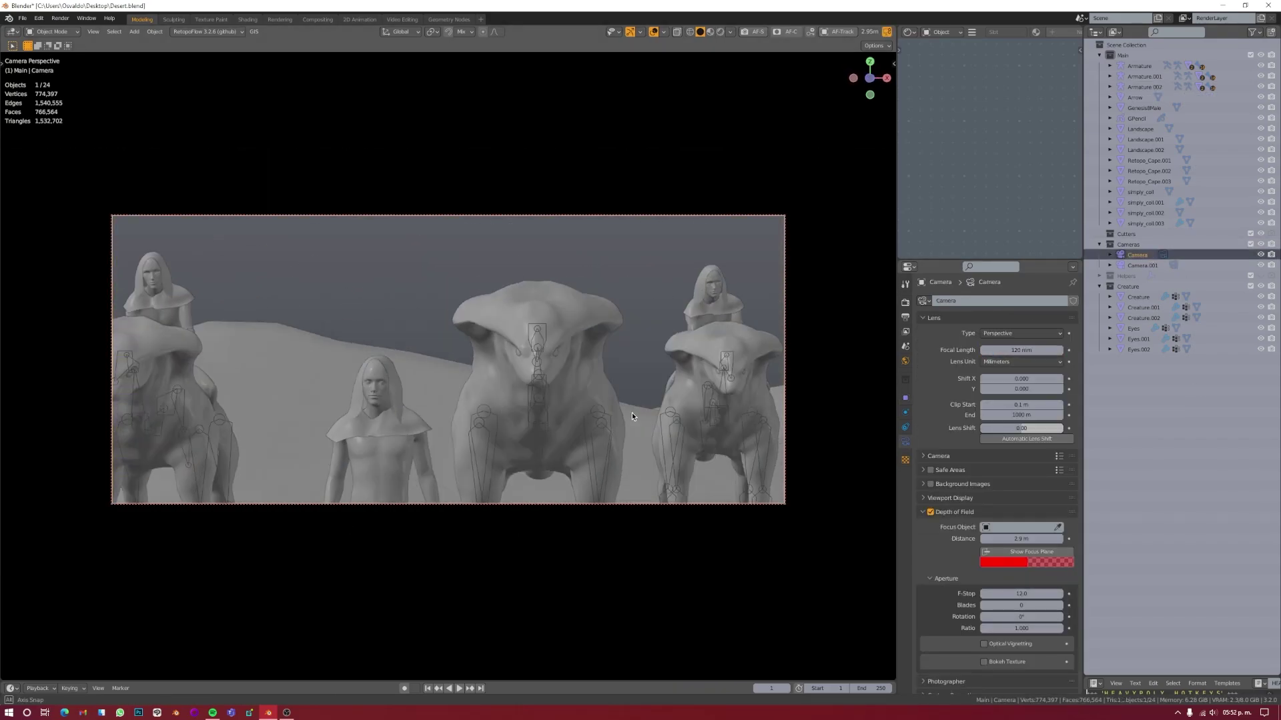
middle_click_drag(660, 343, 490, 375)
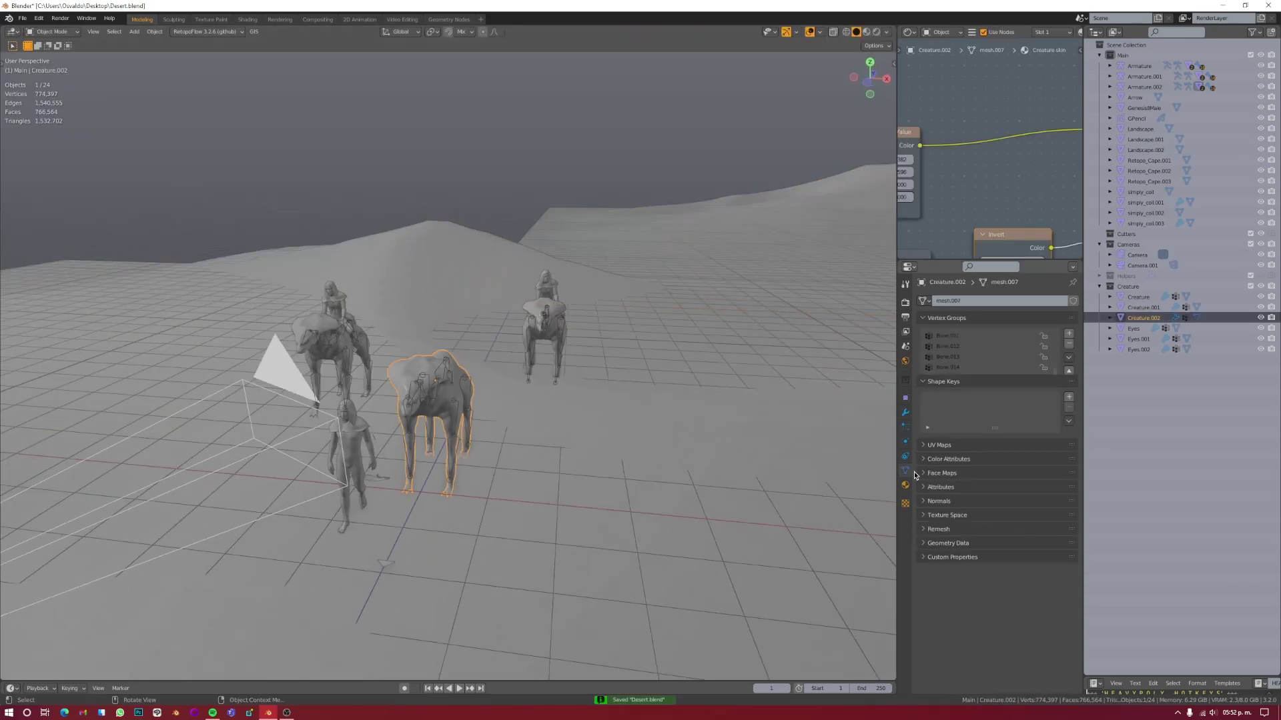
Step: Apply materials from the material library to the left and right creatures
left_click(311, 329)
key("shift+q")
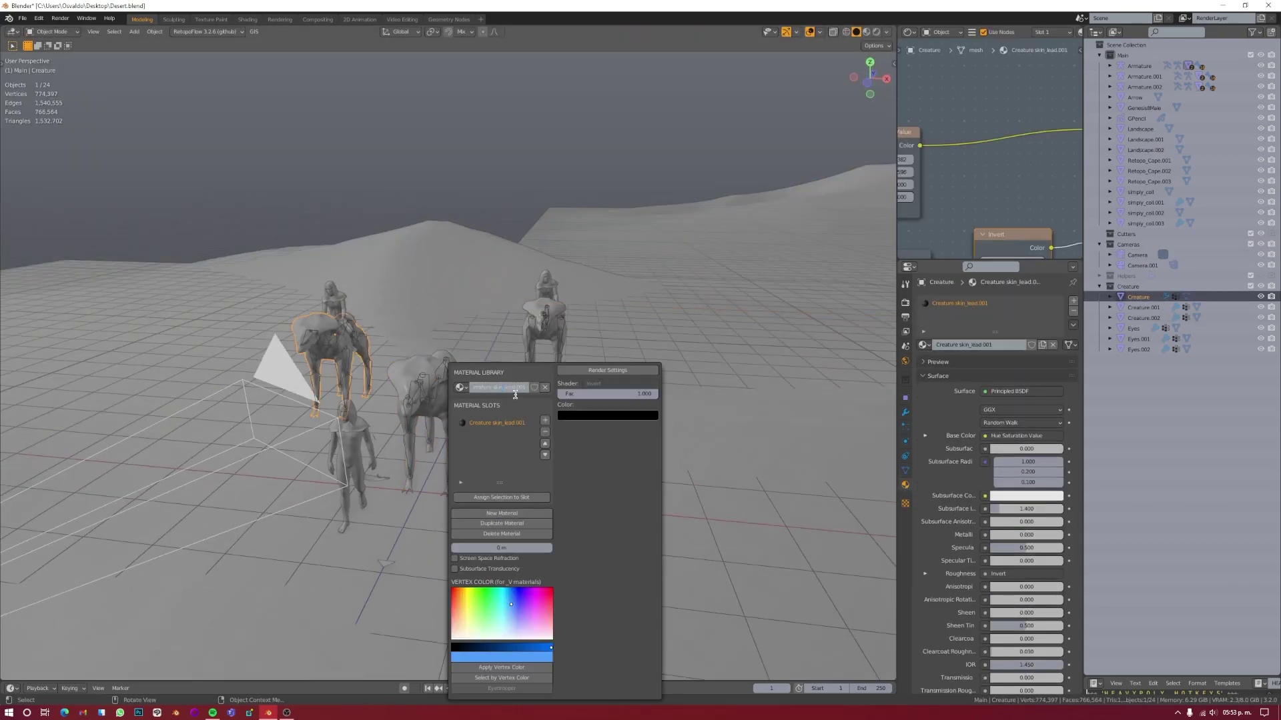
left_click(551, 317)
key("shift+q")
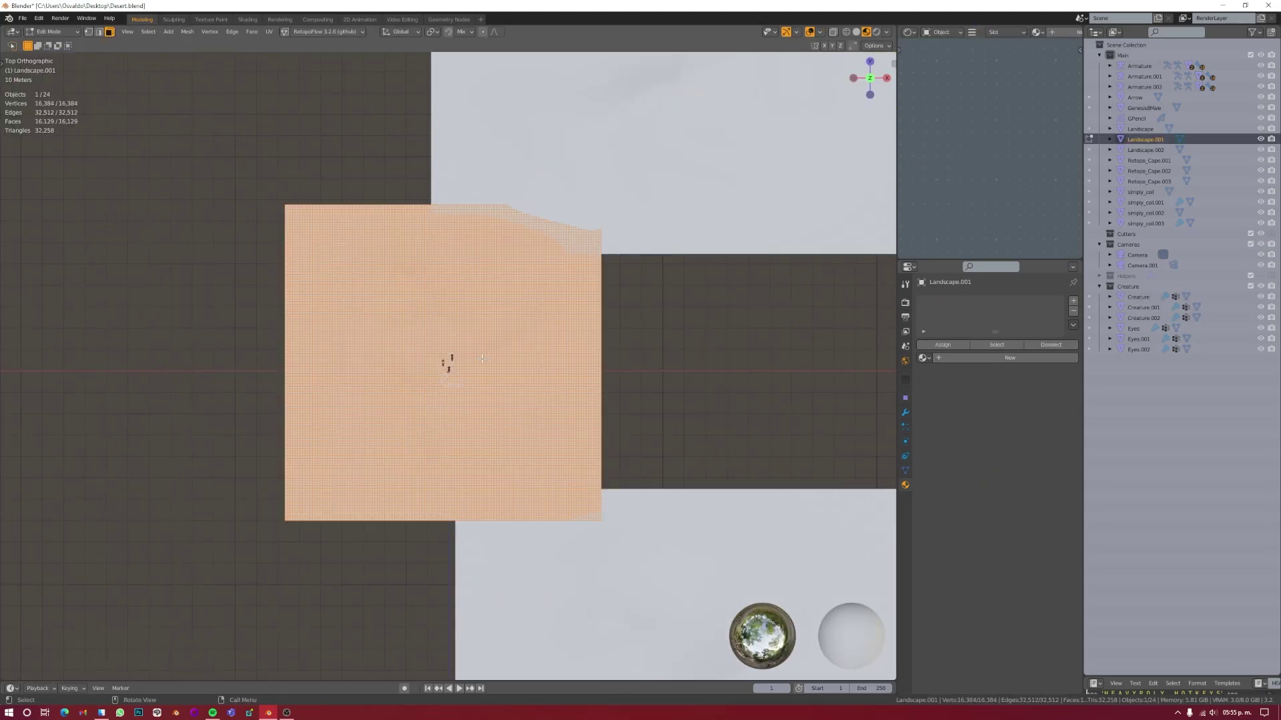
Step: Give Landscape.001 a new Sand material and link it to the other landscapes
left_click(1007, 346)
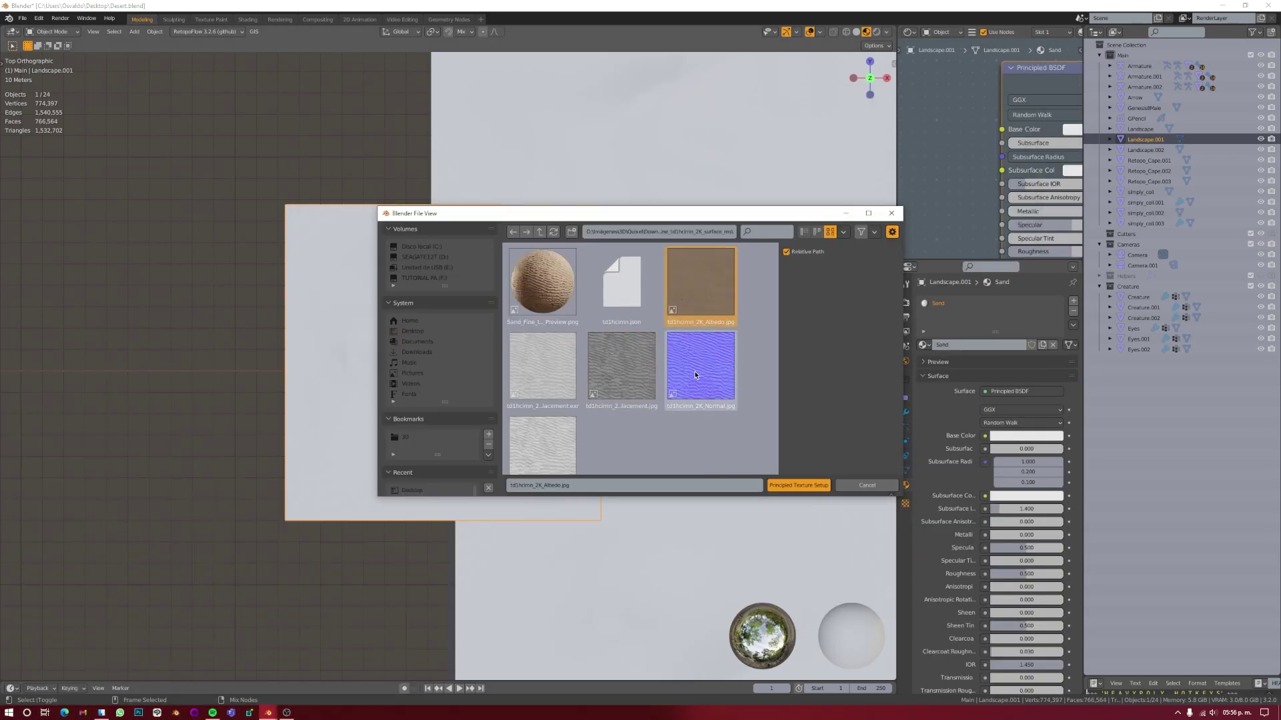
key("ctrl+l")
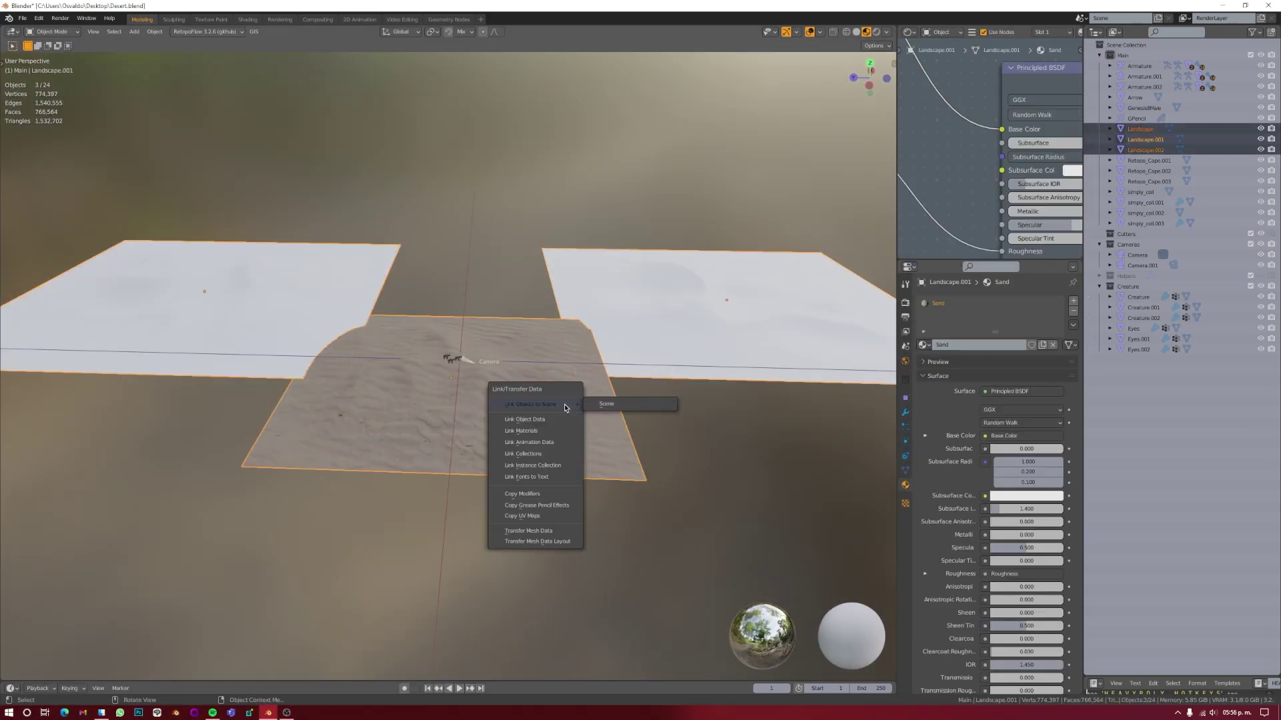
left_click(572, 403)
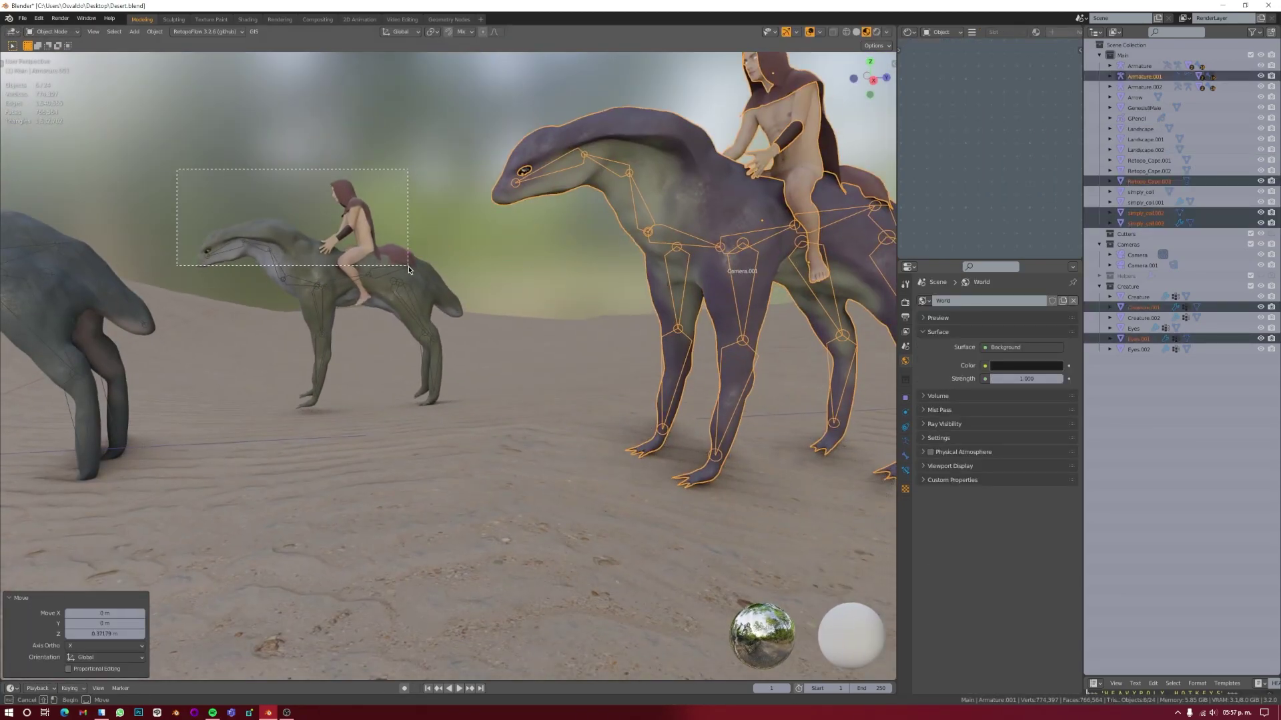
Step: Check the framing of the creatures through the scene camera
middle_click_drag(513, 175, 319, 446)
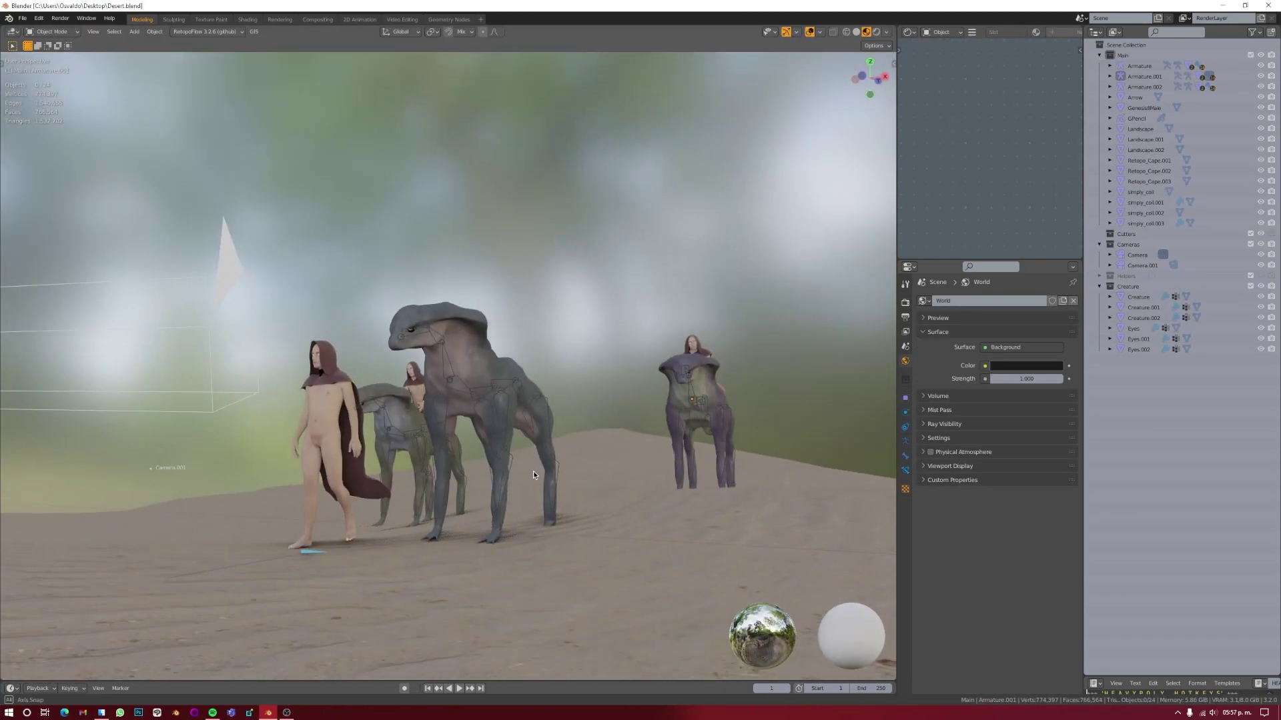
key("KP_0")
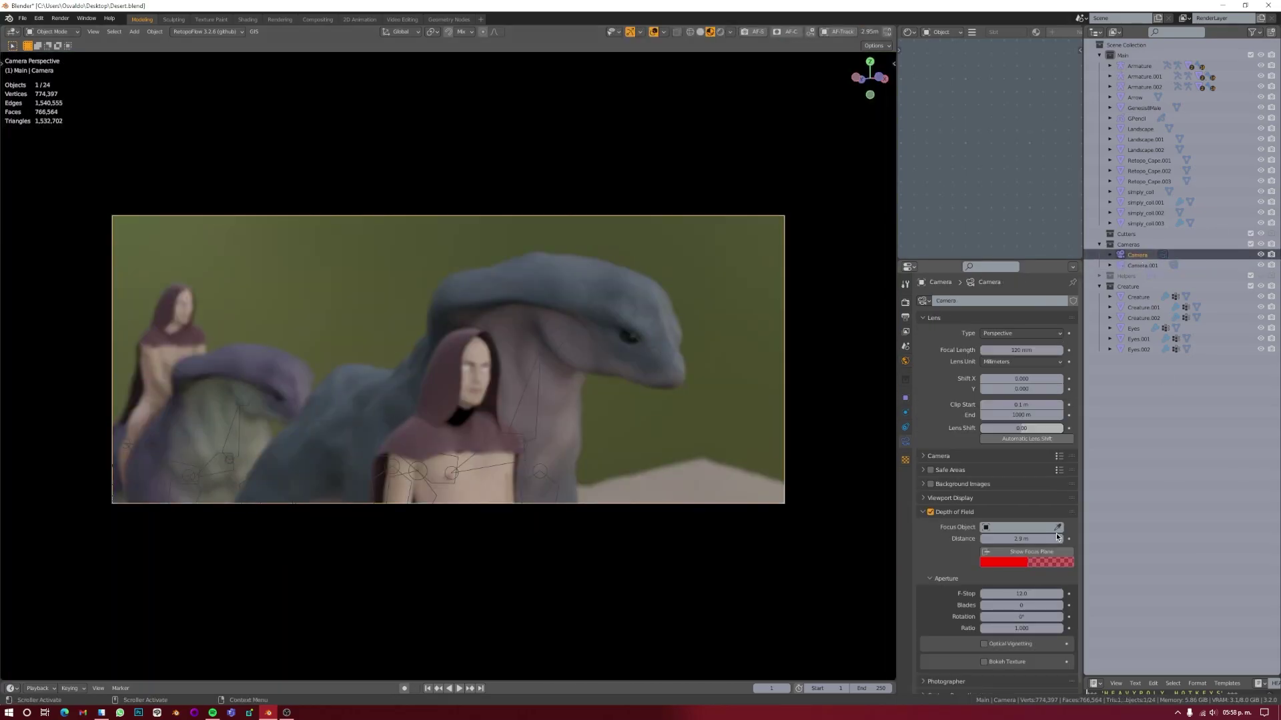
middle_click_drag(637, 310, 350, 399)
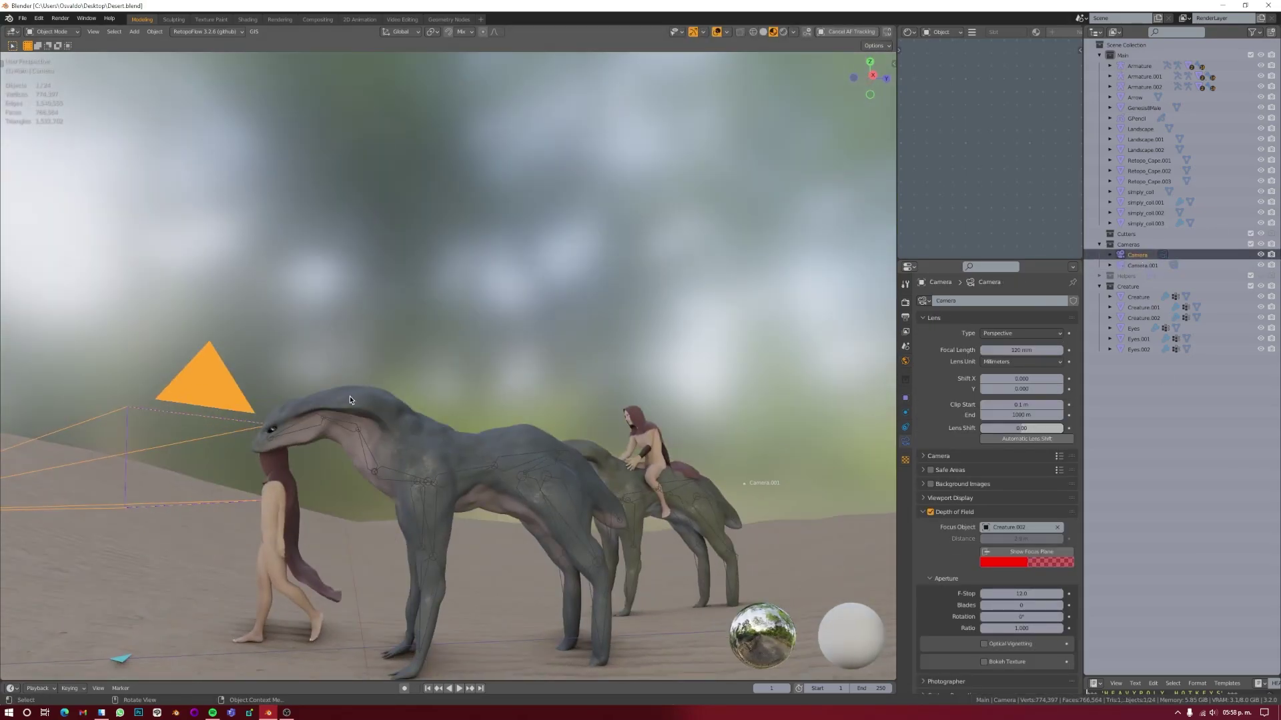
key("KP_0")
Step: Isolate Creature.002 in a side orthographic view and frame it to fill the viewport
key("KP_3")
left_click(443, 400)
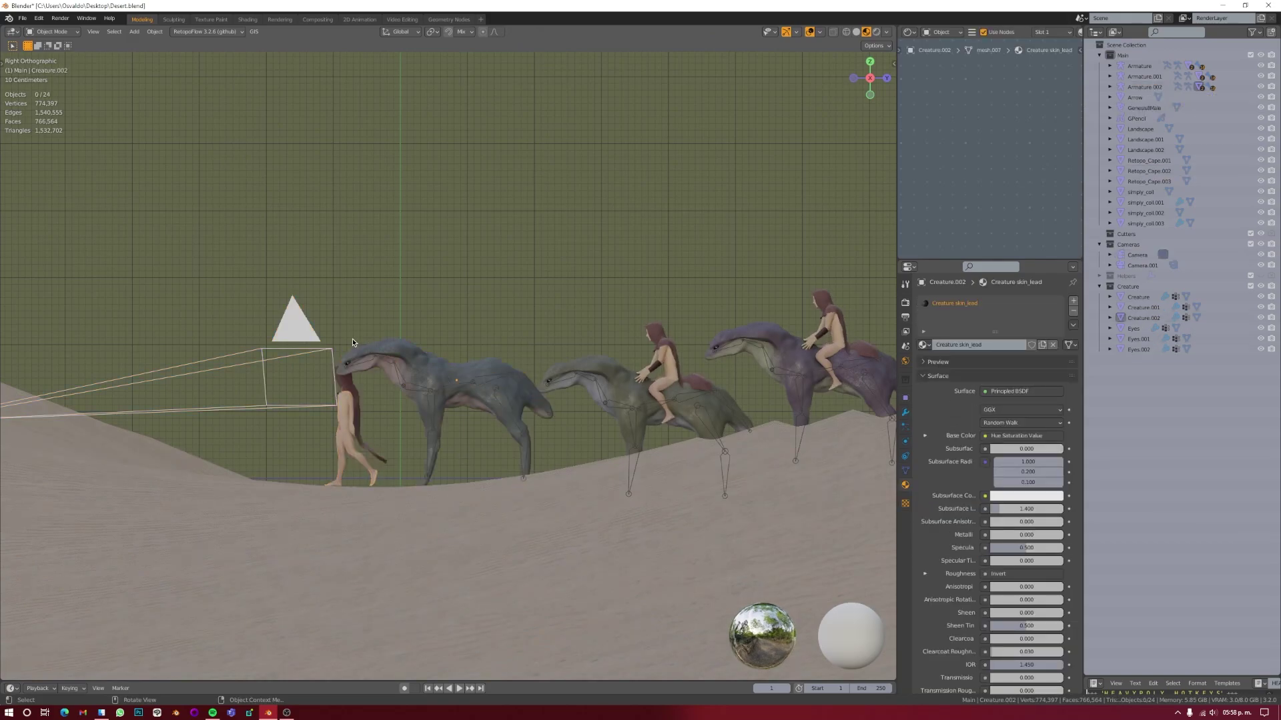
key("KP_Divide")
key("ctrl+s")
key("KP_Decimal")
left_click(734, 359)
Step: Screenshot the creature and layer it in Photoshop under a faded white layer and new sketch layer
key("Print")
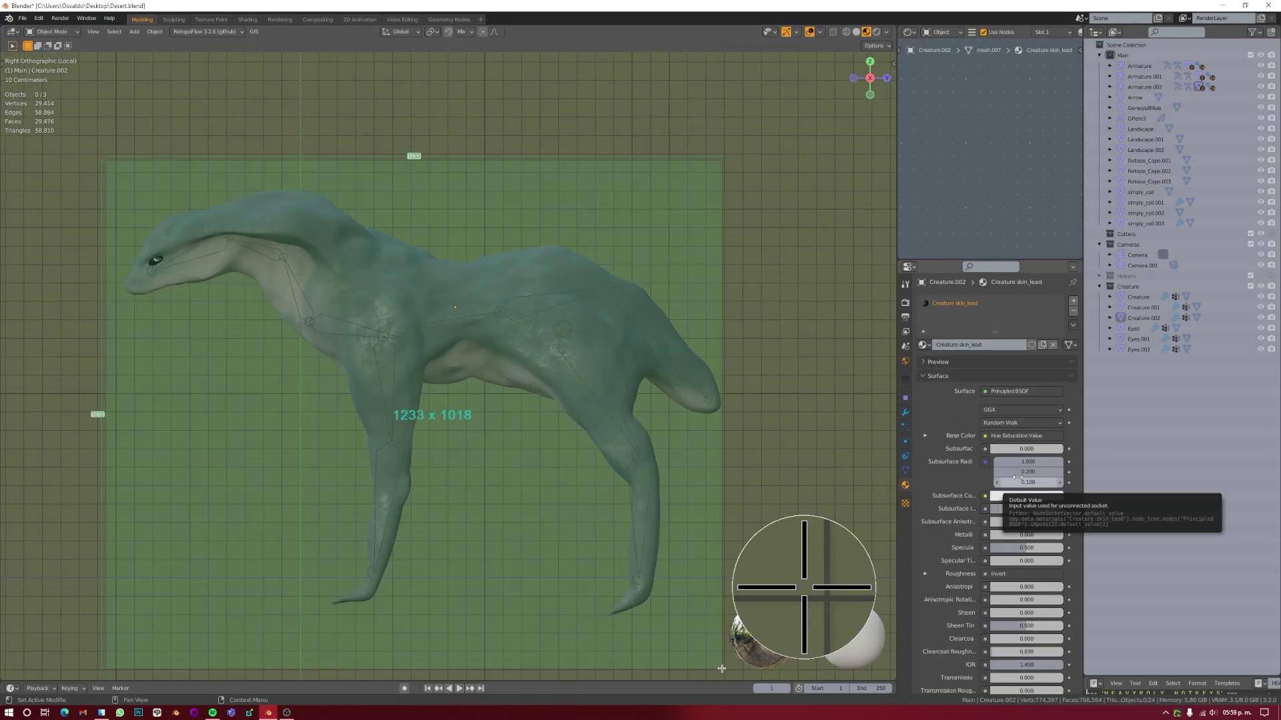
left_click(726, 578)
key("alt+Tab")
key("ctrl+shift+alt+n")
key("ctrl+BackSpace")
Step: Sketch a band around the snout and the saddle outline on the back
key("ctrl+shift+alt+n")
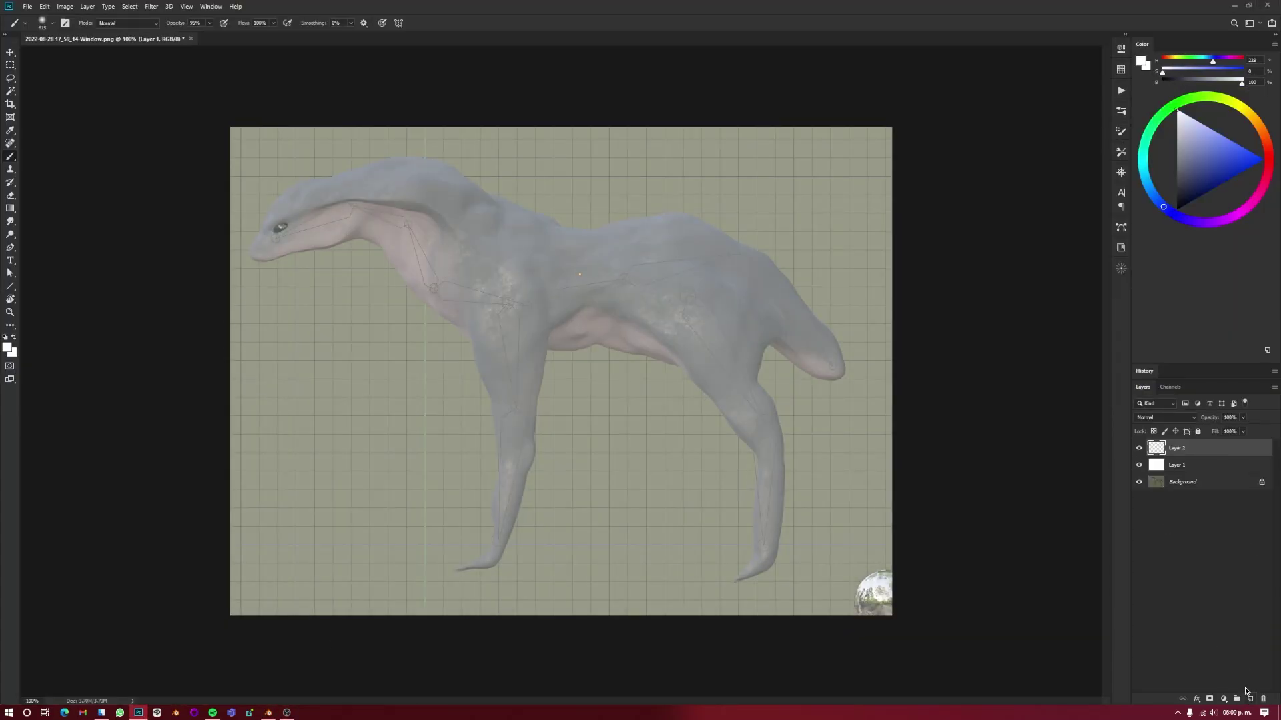
scroll(412, 287, "up", 3, "alt")
scroll(413, 287, "up", 5)
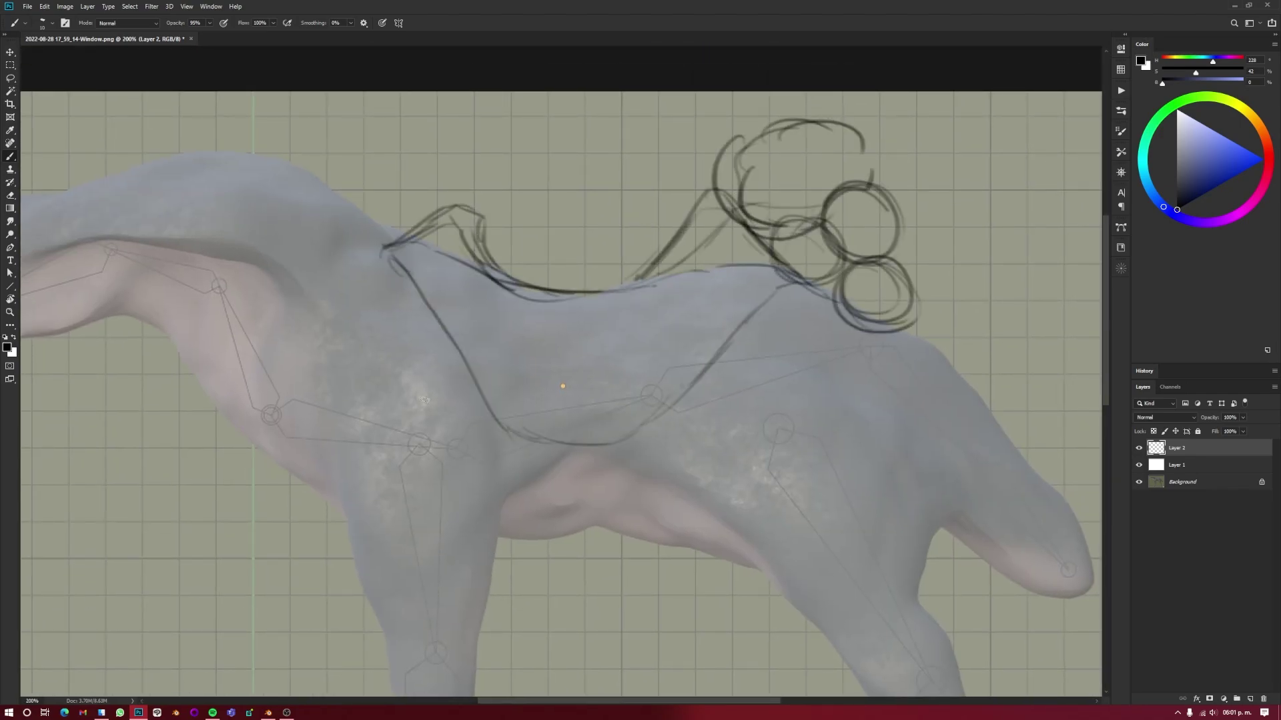
left_click_drag(575, 351, 818, 314)
left_click_drag(160, 268, 200, 312)
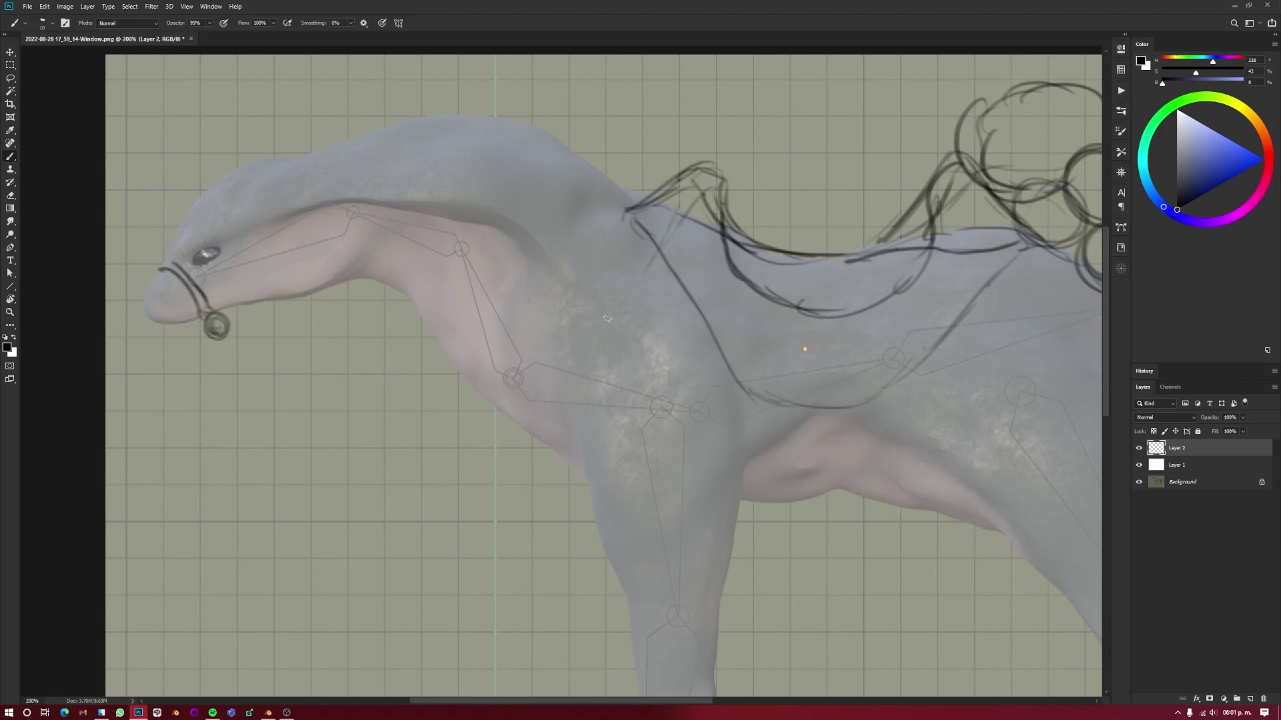
left_click_drag(806, 349, 480, 356)
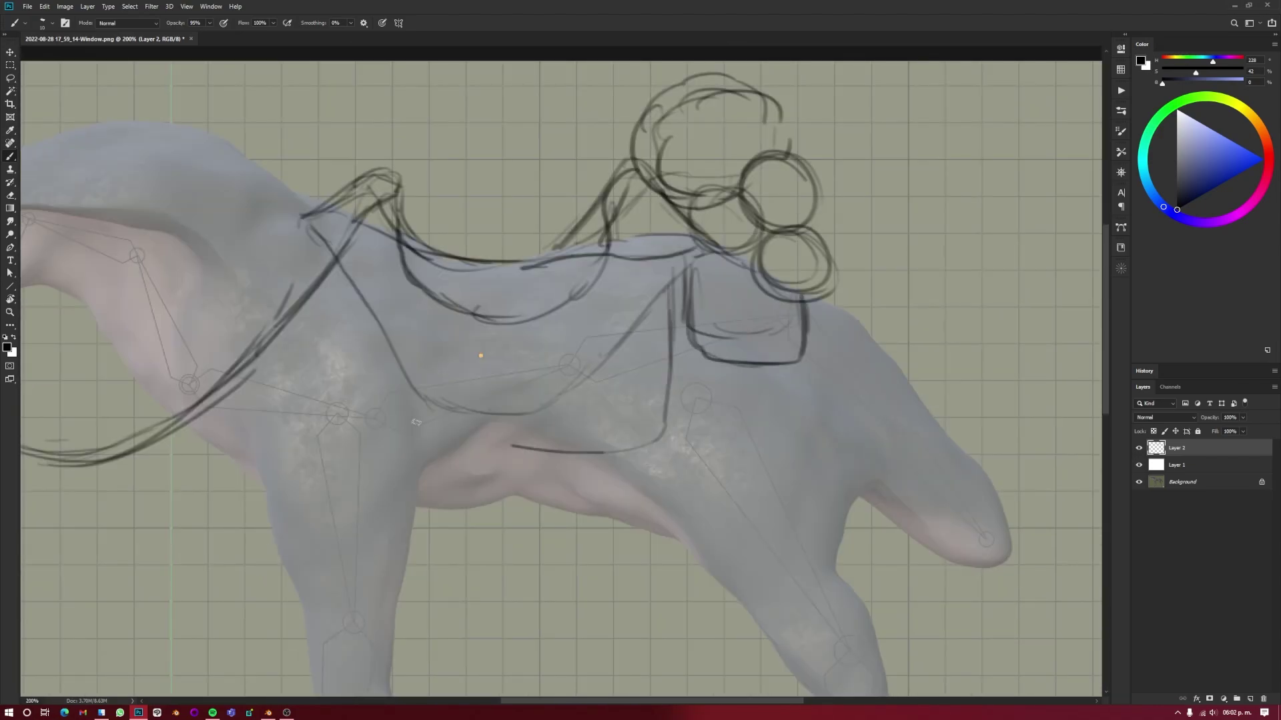
left_click_drag(416, 422, 335, 267)
Step: Sketch the snout ring, reins running to the head and leg straps
left_click_drag(311, 225, 341, 233)
left_click_drag(307, 405, 411, 406)
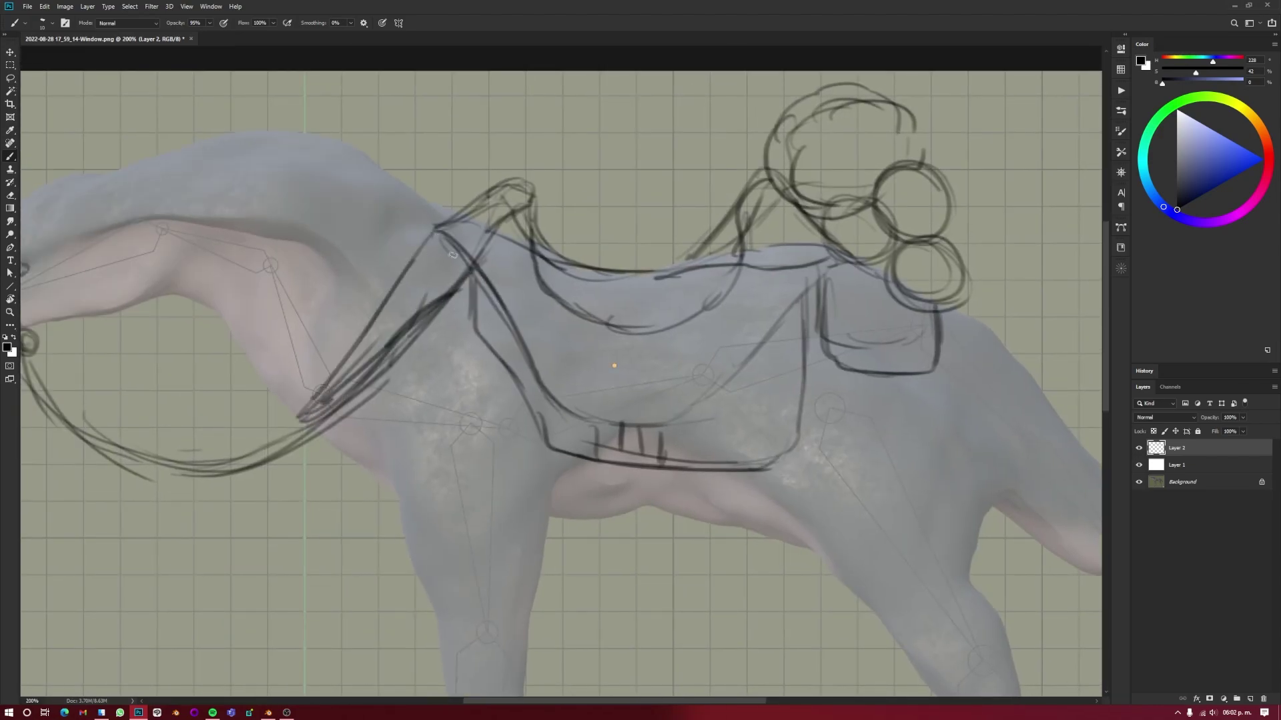
mouse_move(453, 255)
left_mouse_down()
mouse_move(467, 264)
mouse_move(194, 317)
left_mouse_up()
left_click_drag(486, 380, 789, 324)
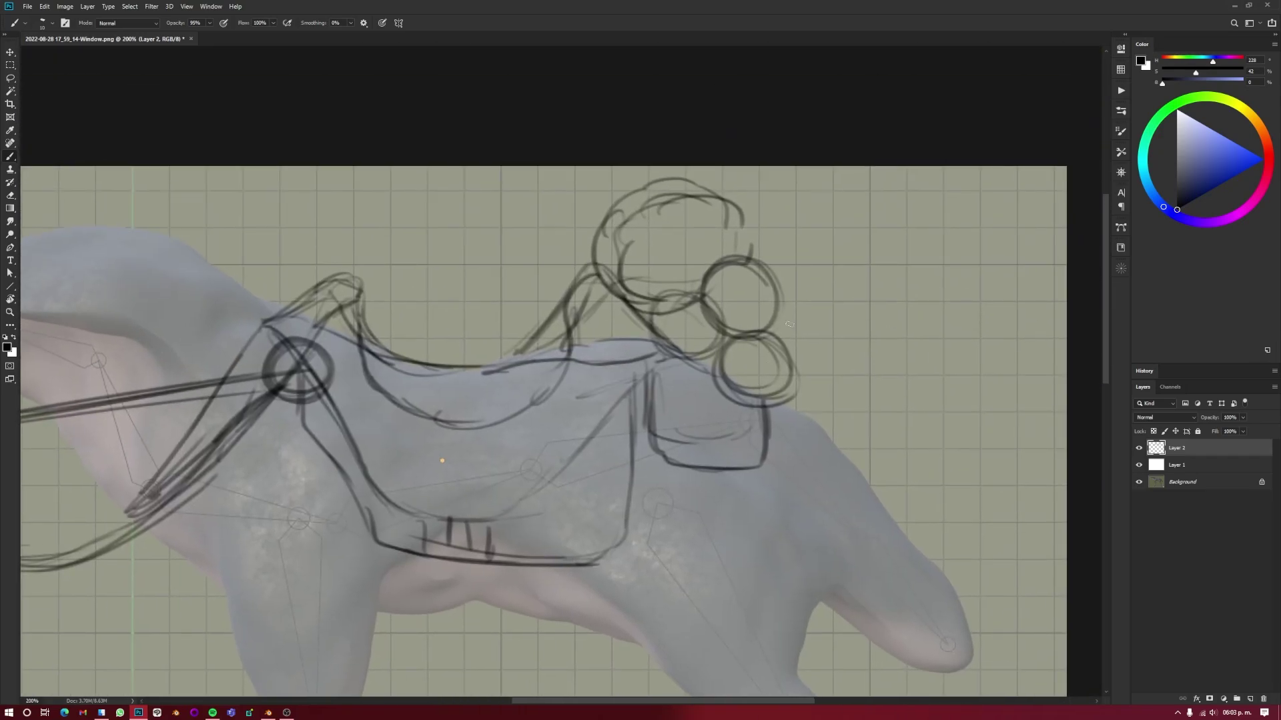
mouse_move(553, 453)
left_mouse_down()
mouse_move(680, 378)
mouse_move(771, 248)
mouse_move(533, 163)
left_mouse_up()
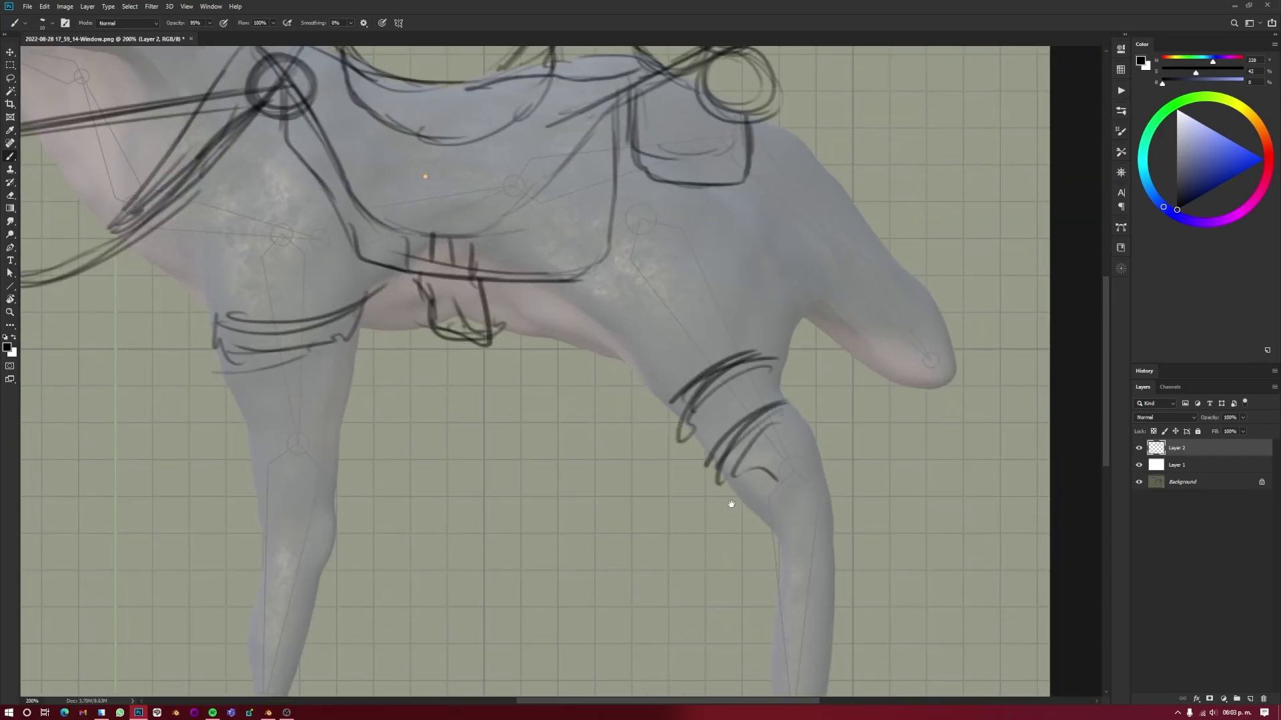
key("ctrl+plus")
key("ctrl+minus")
key("ctrl+minus")
key("ctrl+minus")
key("ctrl+minus")
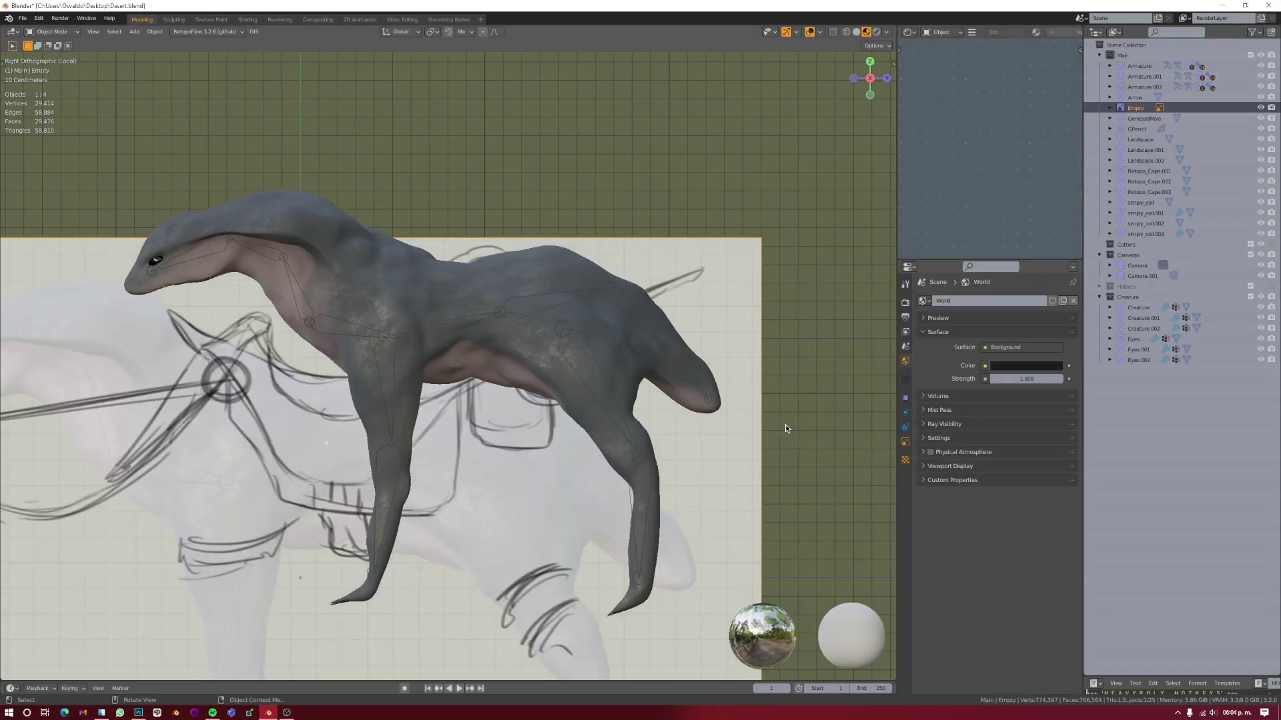
Step: Raise, frame and shrink a cylinder into a bridle ring beside the sketch plane
scroll(786, 428, "down", 3)
mouse_move(786, 428)
middle_mouse_down()
mouse_move(394, 443)
mouse_move(502, 535)
mouse_move(591, 403)
middle_mouse_up()
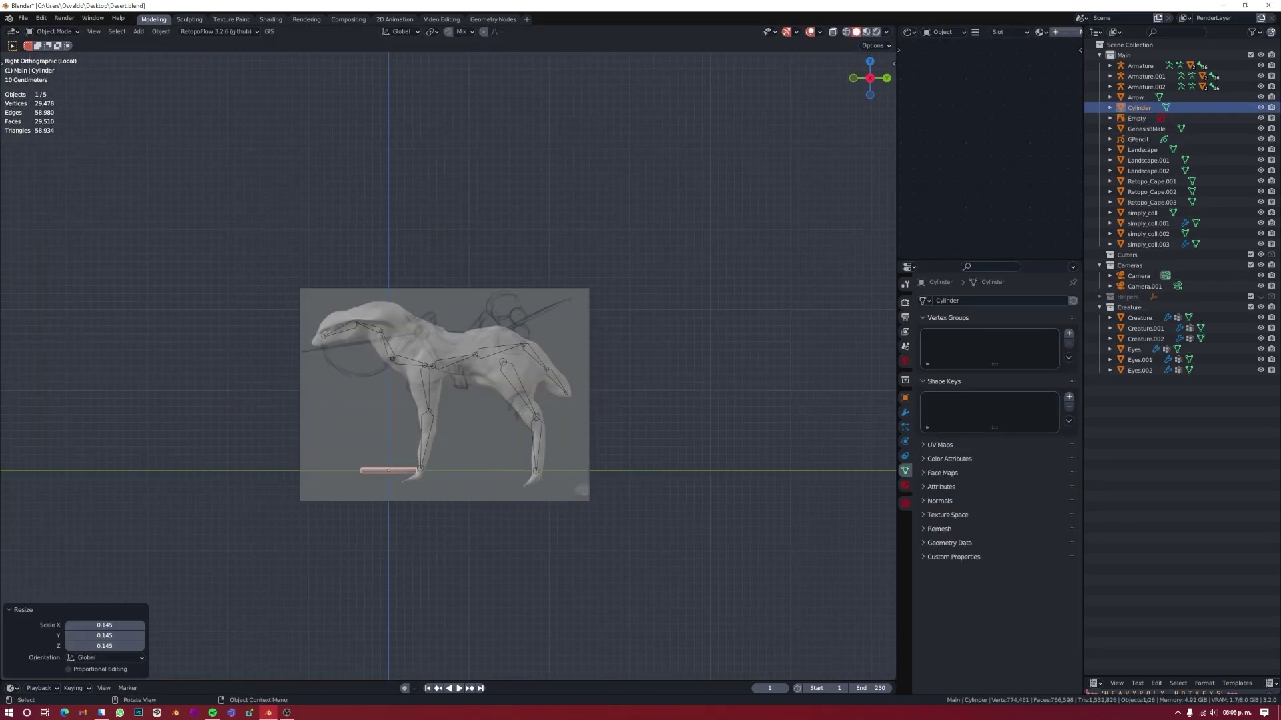
key("g")
key("Return")
key("KP_Decimal")
key("s")
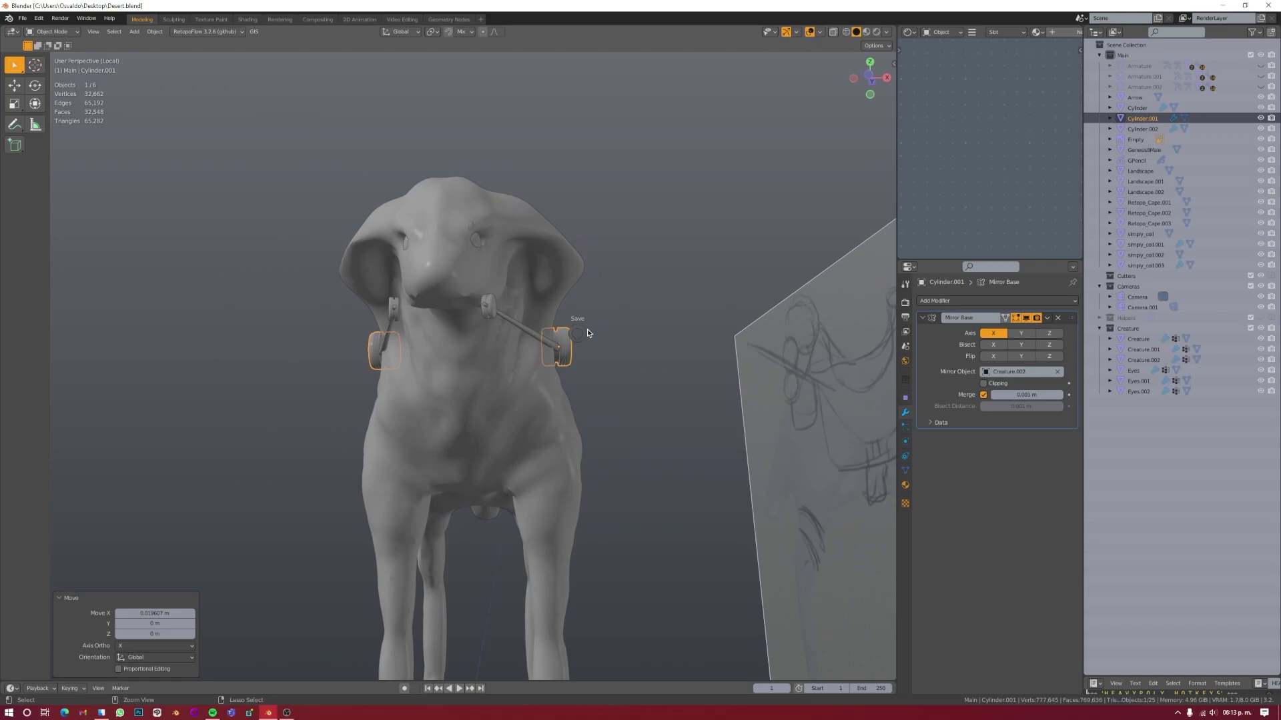
Step: Add a path curve and move its points to hang from the snout ring
mouse_move(587, 330)
middle_mouse_down()
mouse_move(550, 300)
mouse_move(542, 447)
middle_mouse_up()
middle_click_drag(549, 403, 541, 460)
key("shift+a")
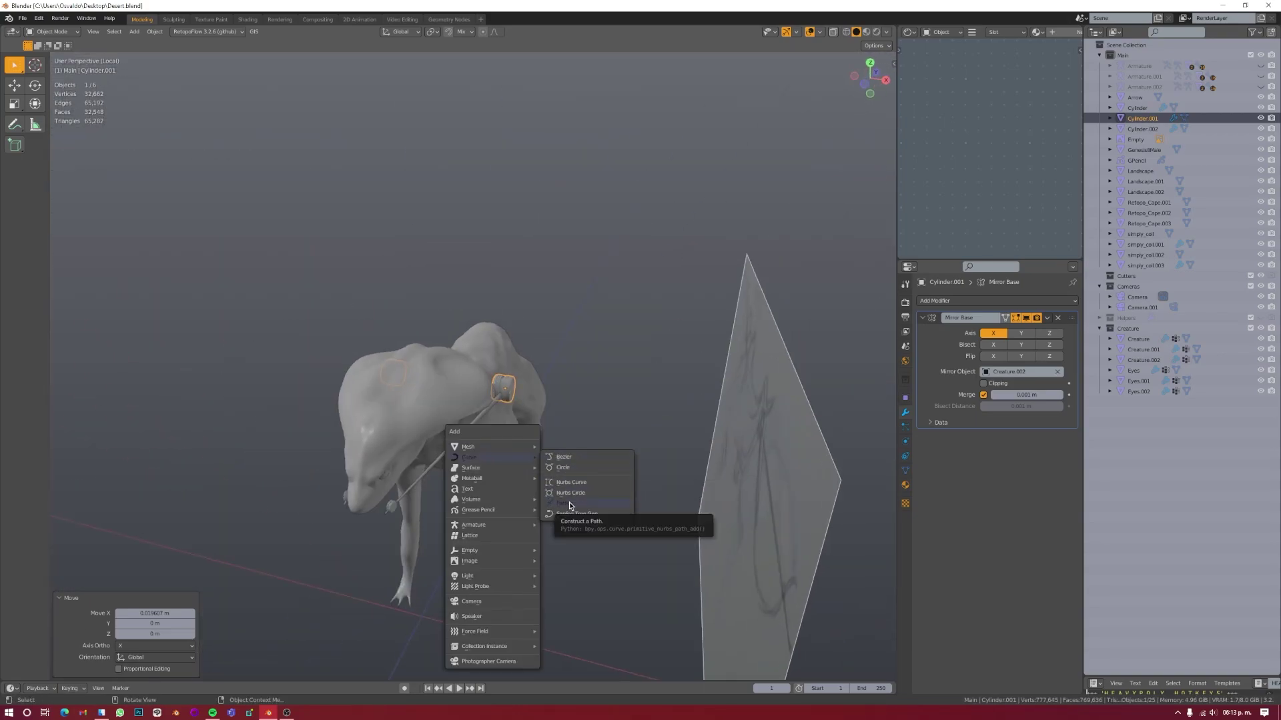
key("Tab")
key("KP_1")
key("g")
left_click(561, 415)
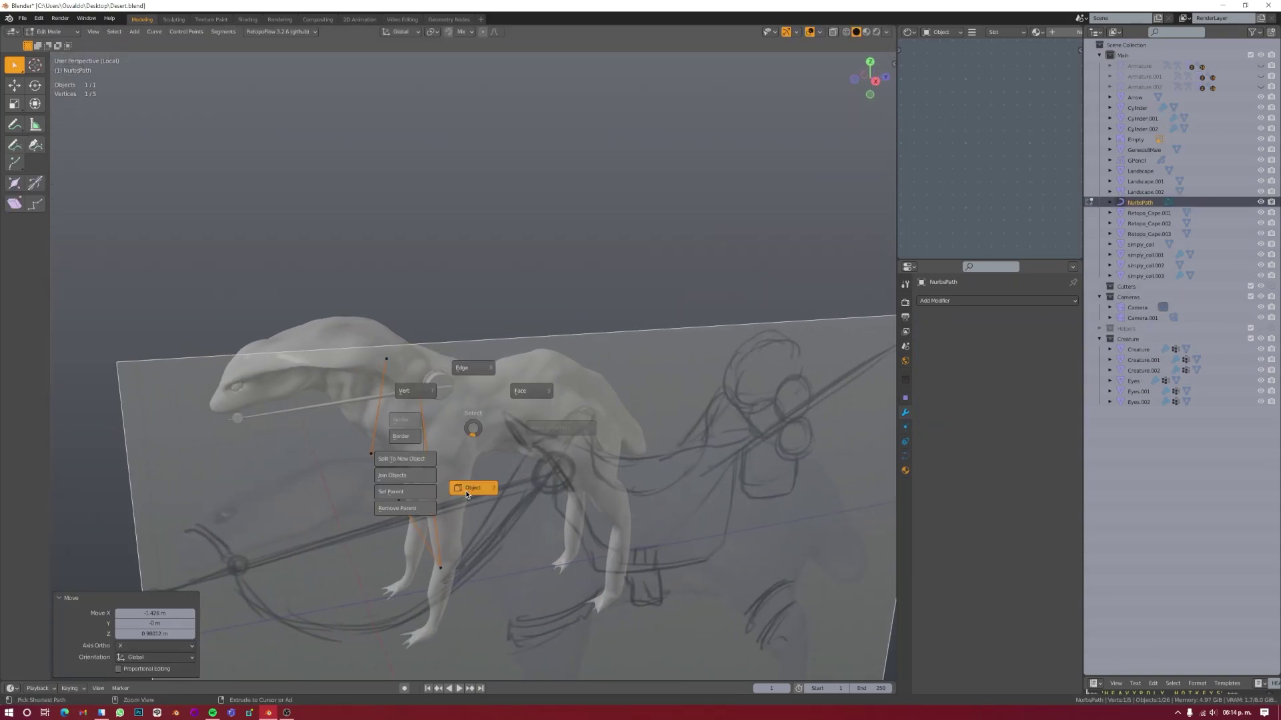
left_click(539, 549)
Step: Give the rein path a round bevel thickness and refine its points from side and front
middle_click_drag(539, 549, 688, 565)
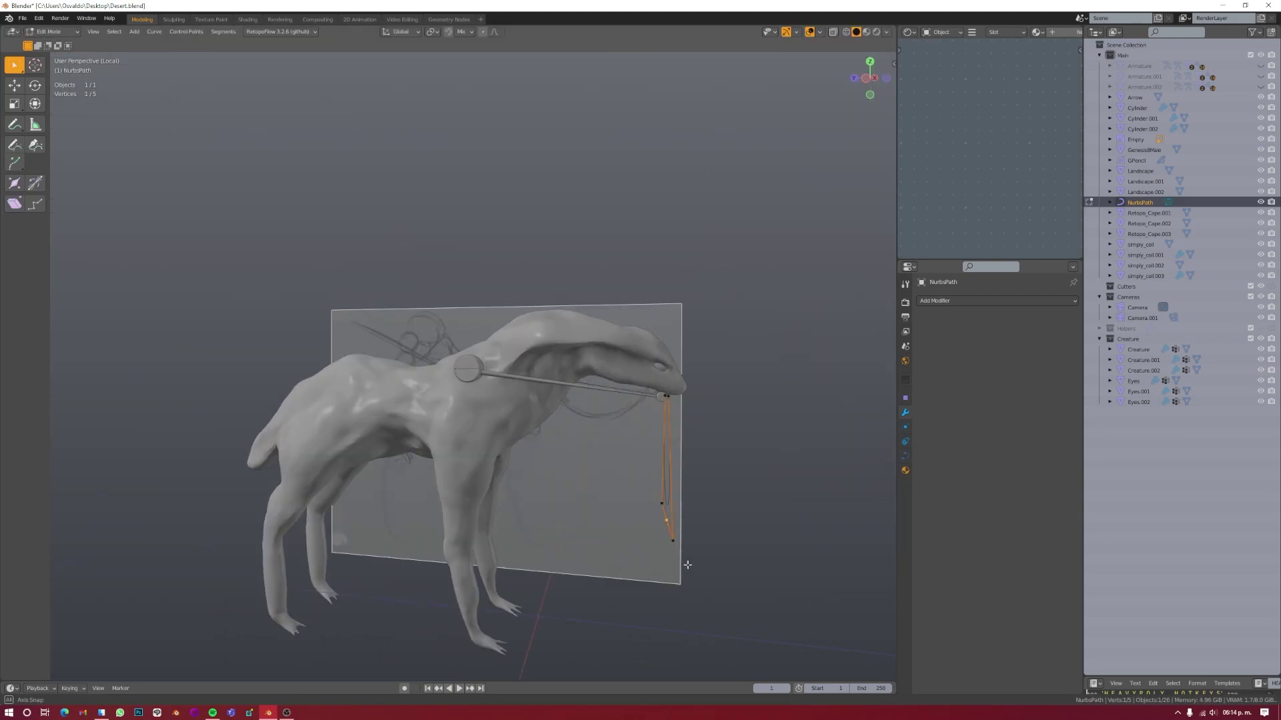
key("KP_3")
mouse_move(258, 557)
middle_mouse_down()
mouse_move(416, 648)
mouse_move(453, 341)
middle_mouse_up()
left_click(491, 330)
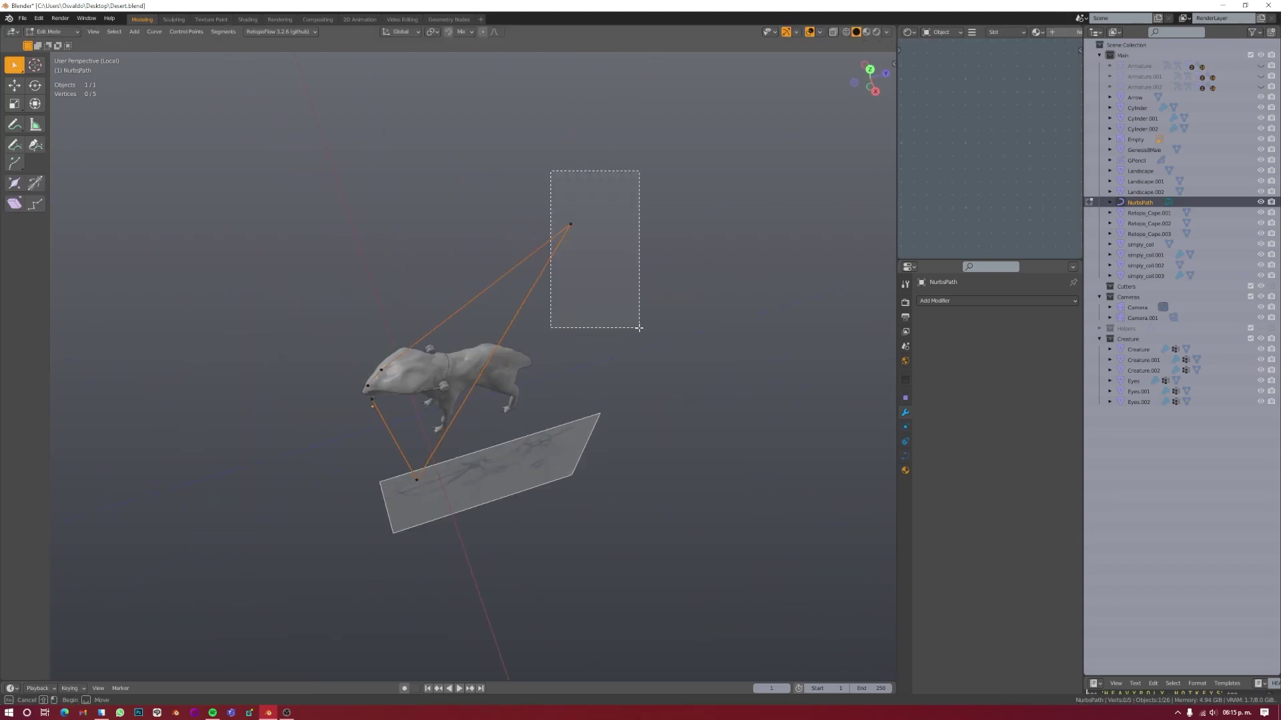
left_click(922, 471)
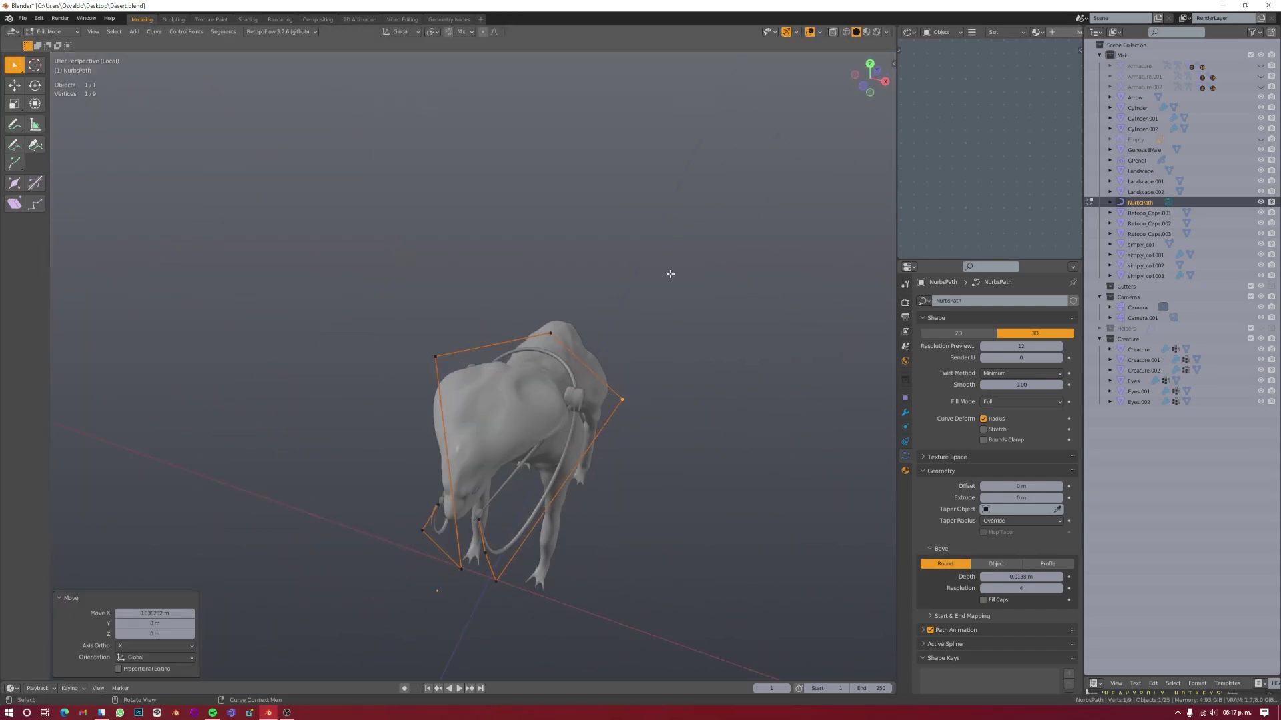
middle_click_drag(669, 274, 505, 341)
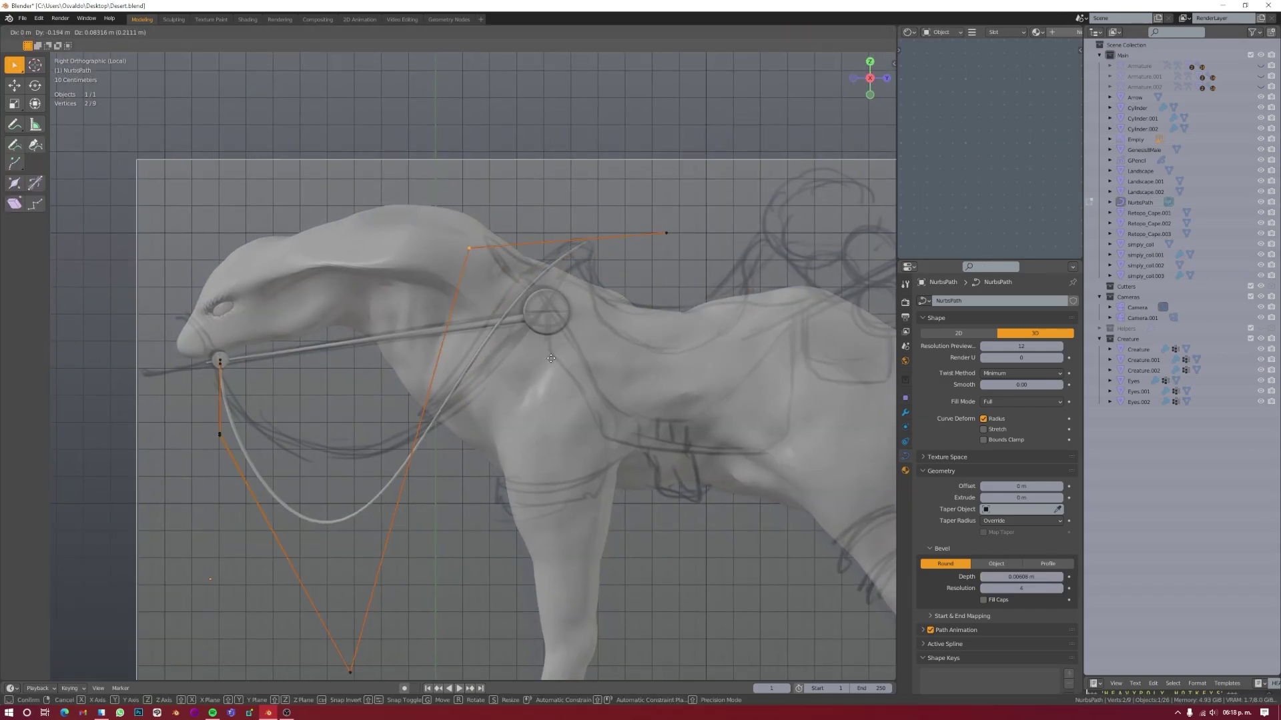
left_click(551, 358)
mouse_move(551, 358)
middle_mouse_down()
mouse_move(546, 531)
mouse_move(591, 255)
middle_mouse_up()
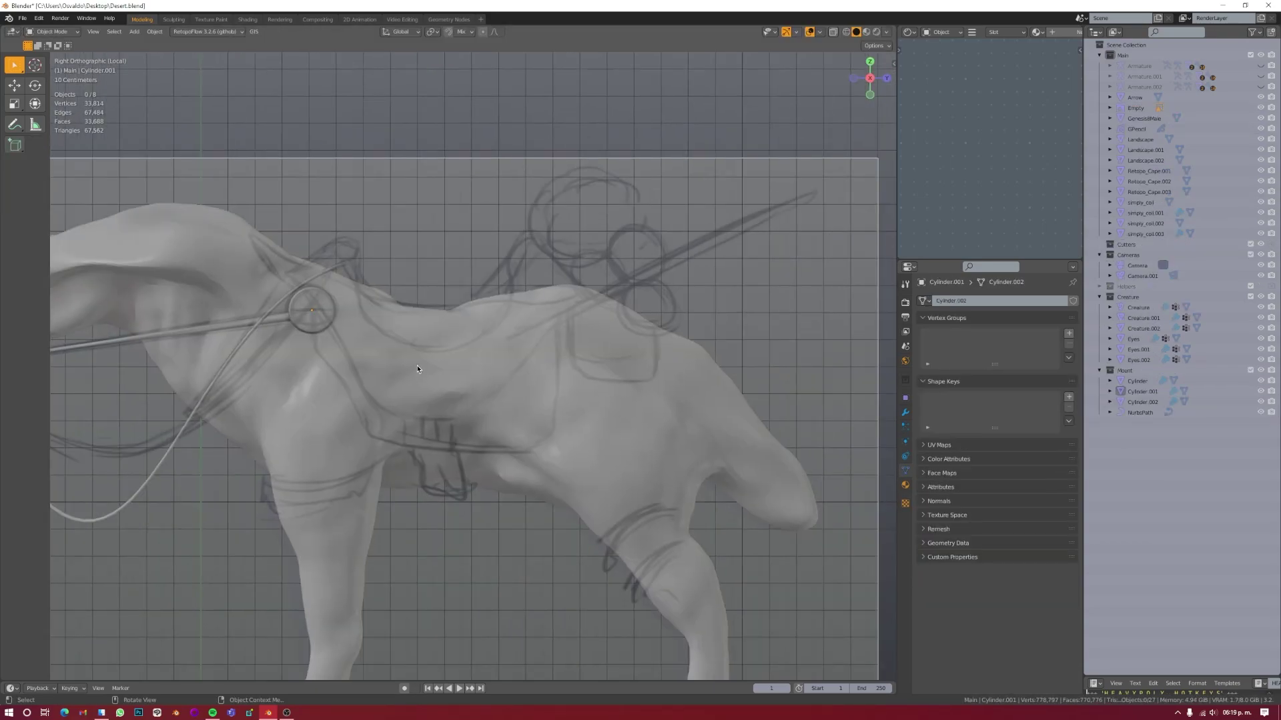
Step: Add a cylinder rotated 90° on Y as a pack roll
scroll(418, 369, "down", 3)
key("shift+a")
left_click(507, 434)
key("r")
key("y")
key("9")
key("0")
left_click(589, 355)
Step: Position and resize pack roll Cylinder.003 across the creature's back from top and side views
key("KP_7")
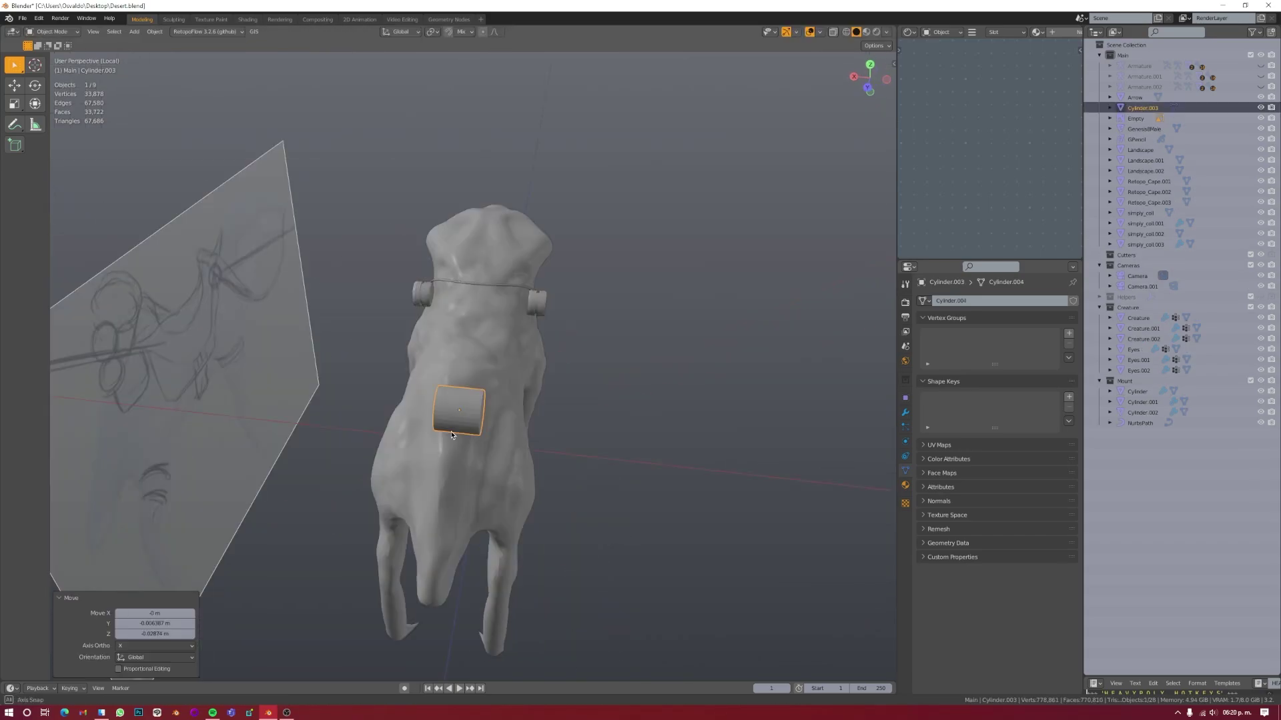
key("g")
key("x")
left_click(452, 250)
key("KP_3")
scroll(603, 480, "up", 4)
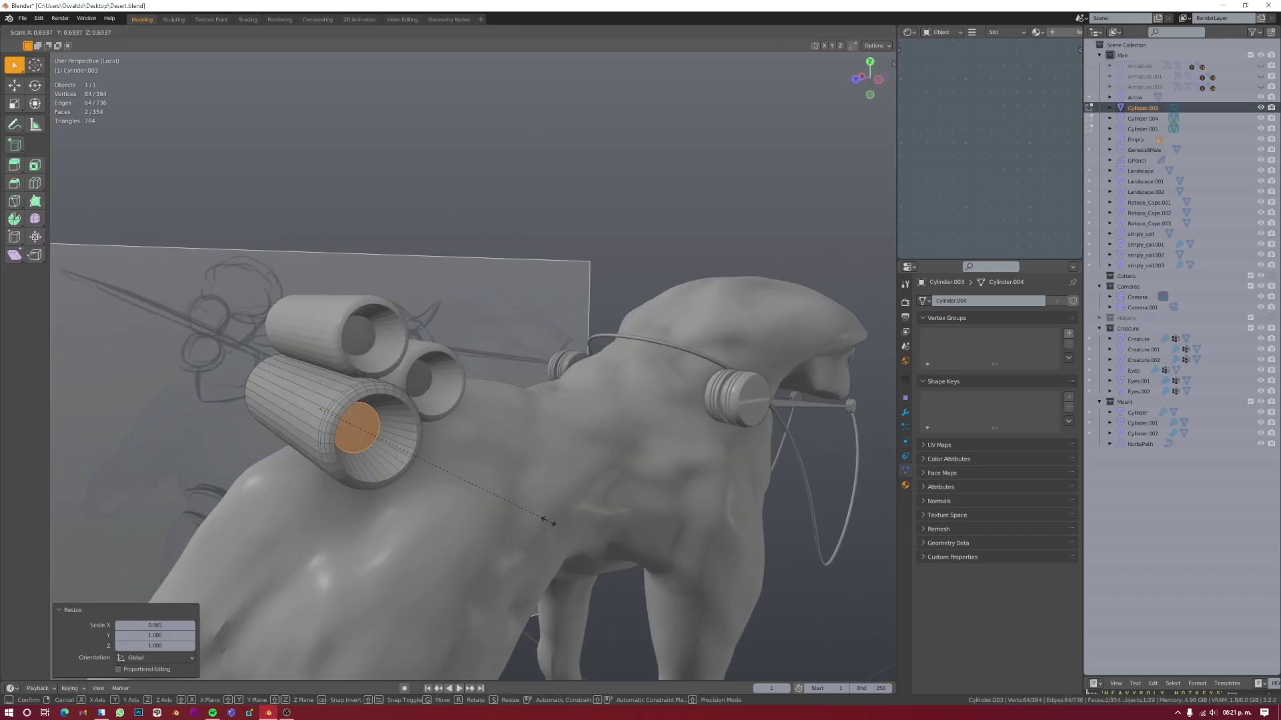
left_click(549, 523)
middle_click_drag(548, 522, 595, 577)
Step: Edit Cylinder.003's mesh, save the file and shrink the sculpt brush for its spiral end
key("Tab")
middle_click_drag(554, 618, 495, 420)
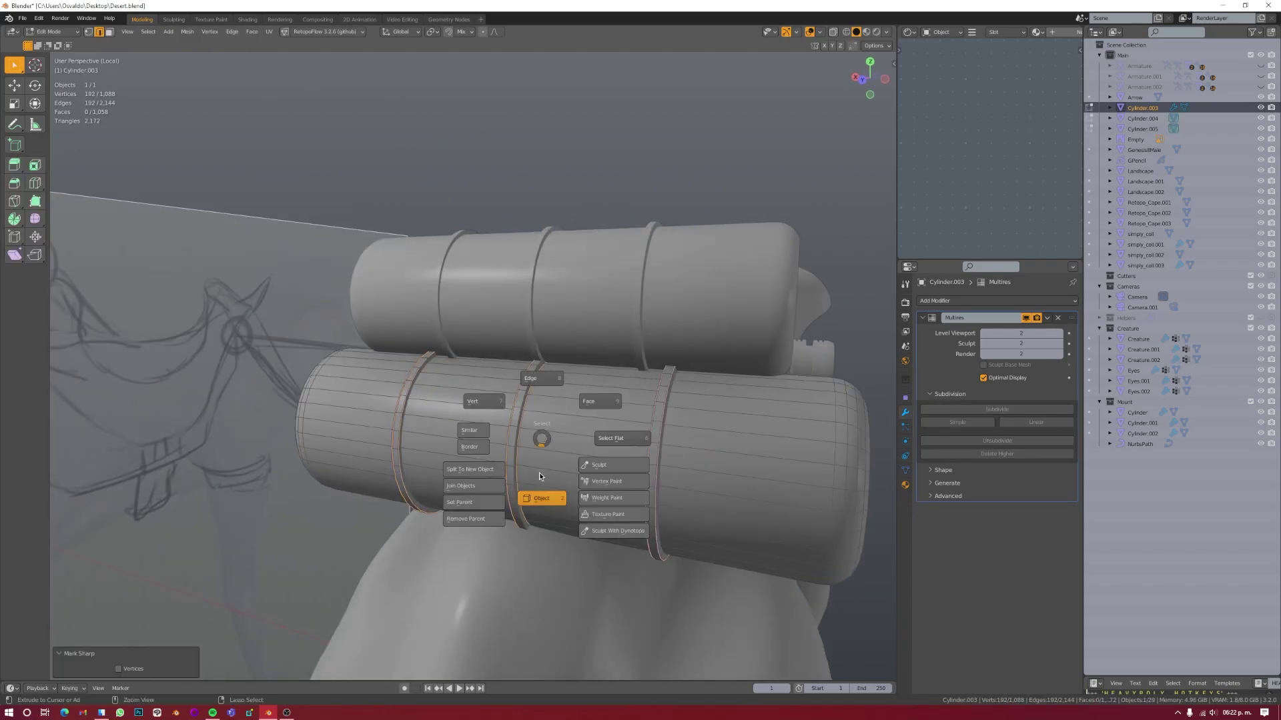
left_click(539, 475)
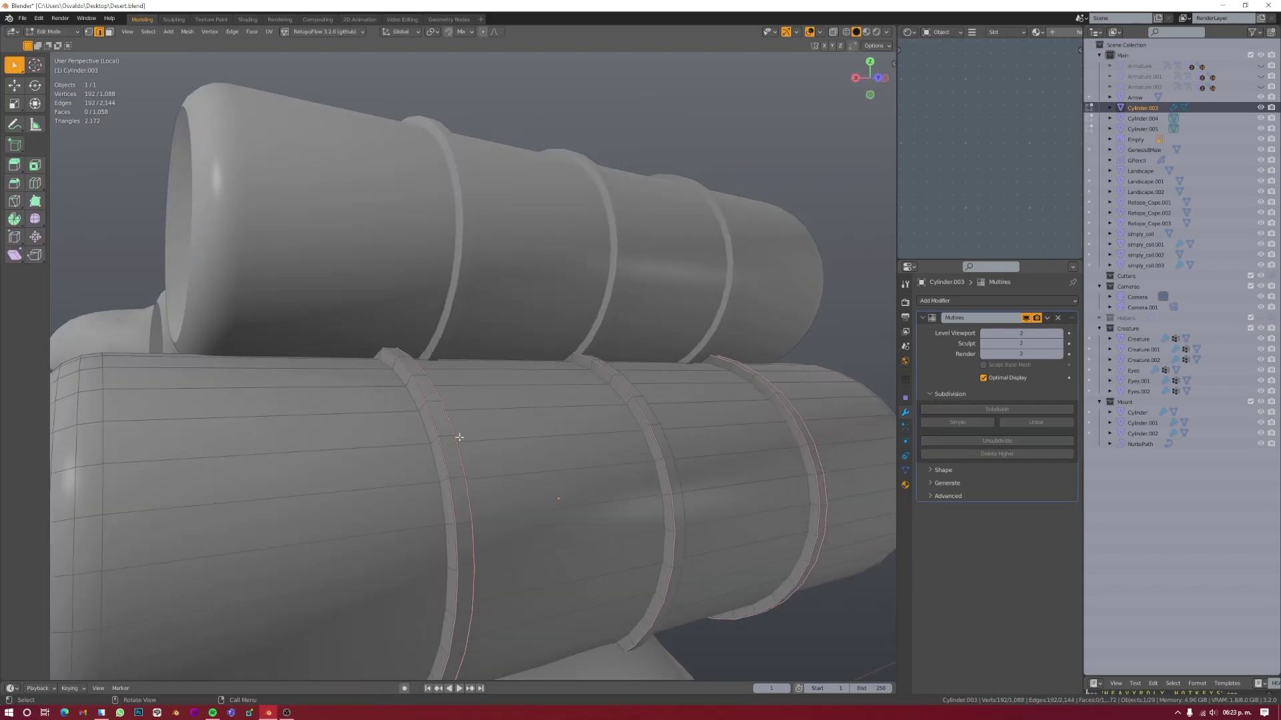
mouse_move(539, 475)
middle_mouse_down()
mouse_move(386, 455)
mouse_move(1017, 408)
middle_mouse_up()
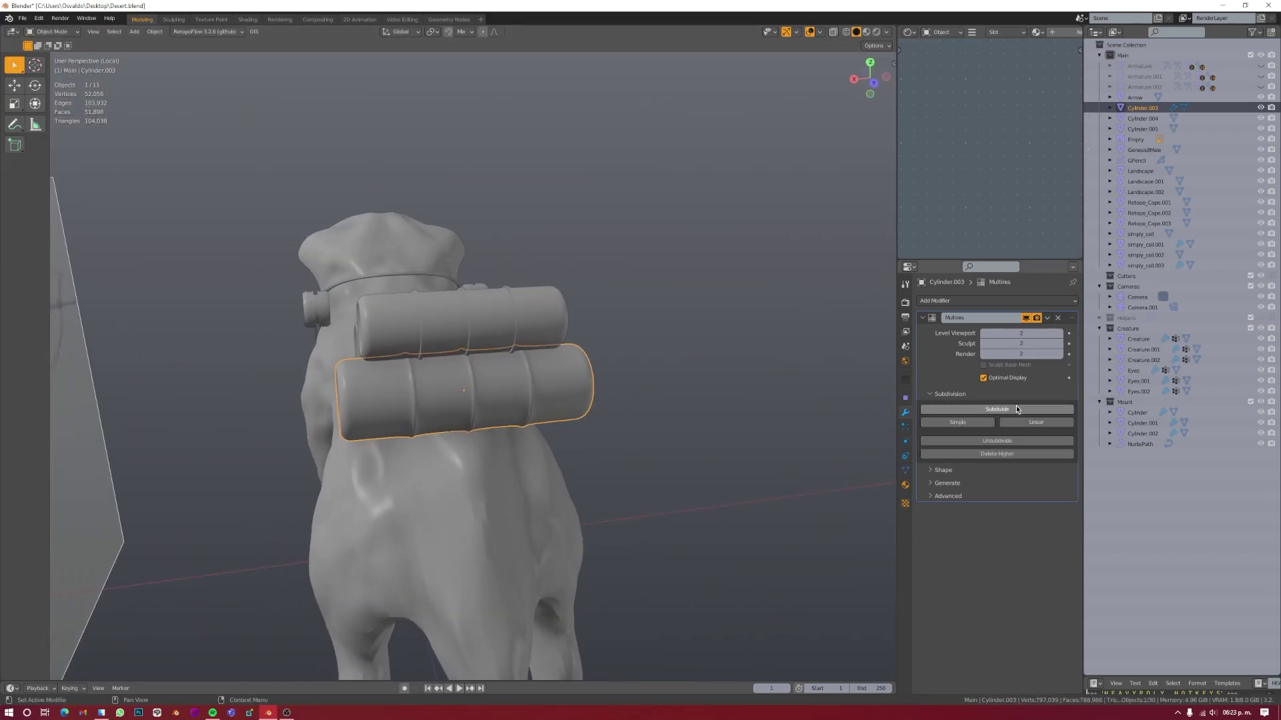
key("KP_Decimal")
key("ctrl+s")
mouse_move(507, 434)
middle_mouse_down()
mouse_move(489, 469)
mouse_move(585, 389)
mouse_move(487, 447)
middle_mouse_up()
key("f")
left_click(585, 389)
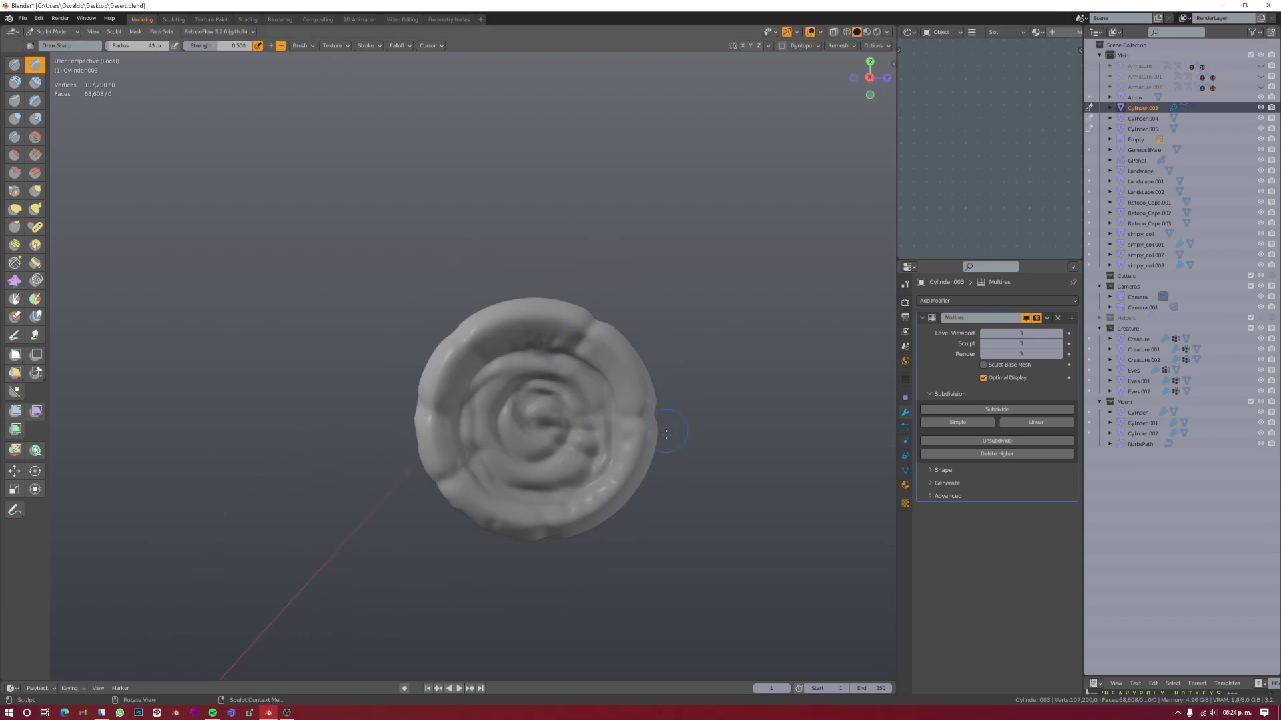
Step: Finish inspecting the bedroll cylinder, return to Object Mode and show the full scene again
middle_click_drag(666, 434, 420, 388)
mouse_move(451, 475)
middle_mouse_down()
mouse_move(472, 378)
mouse_move(540, 467)
mouse_move(560, 272)
mouse_move(644, 387)
mouse_move(197, 387)
mouse_move(615, 429)
middle_mouse_up()
key("i")
key("ctrl+Tab")
left_click(614, 409)
key("KP_Divide")
key("alt+a")
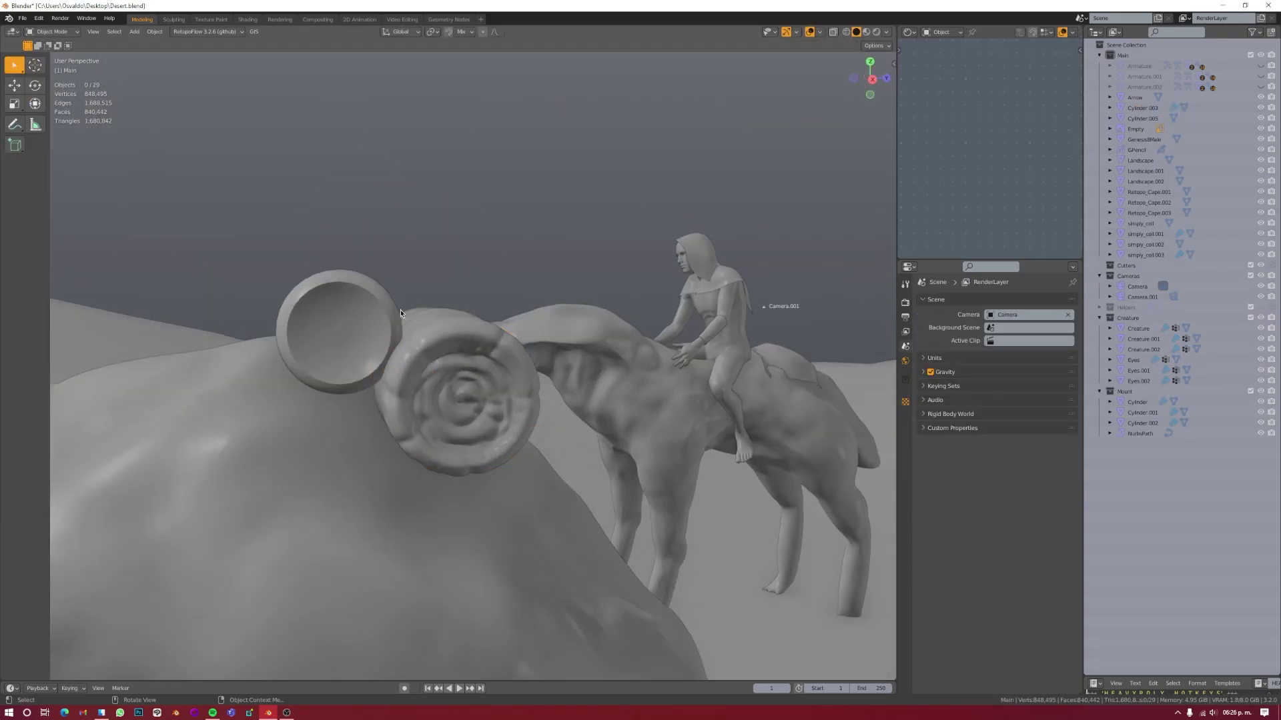
Step: Duplicate Cylinder.004 into a third bedroll, rotate it alongside the others, and save Desert.blend
left_click(400, 309)
key("KP_3")
key("shift+d")
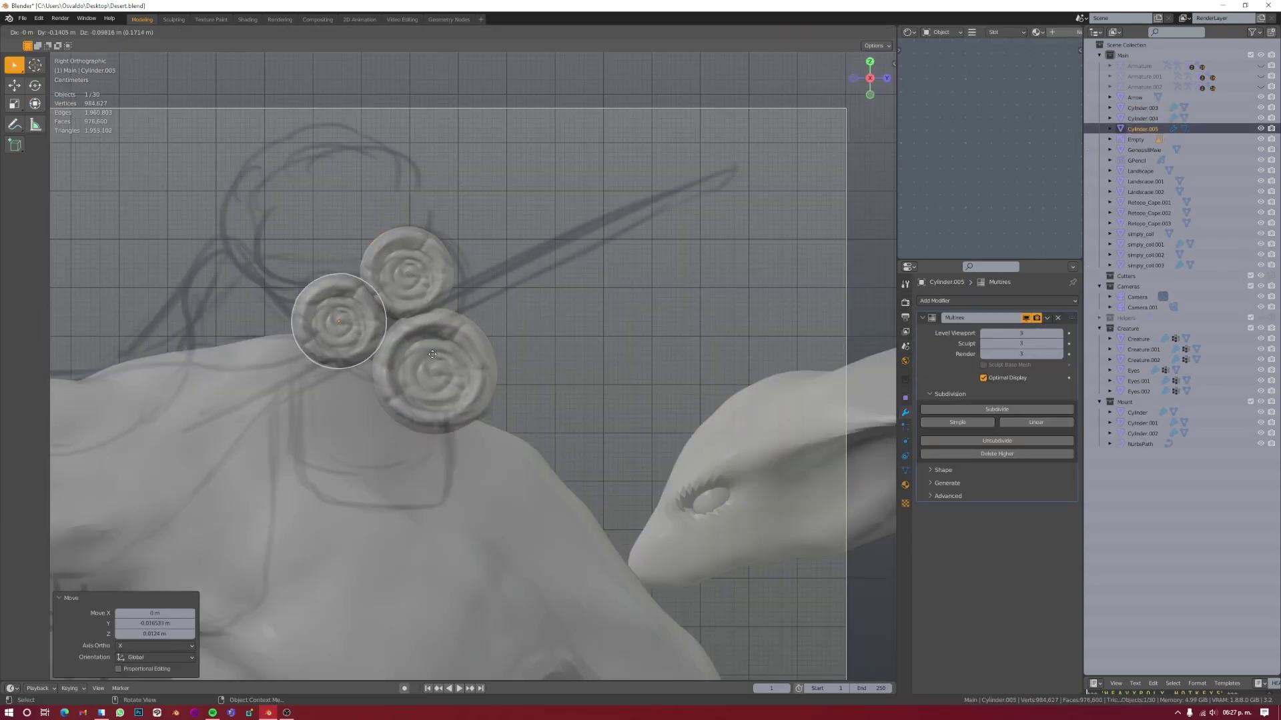
left_click(432, 354)
middle_click_drag(432, 354, 460, 292)
key("ctrl+s")
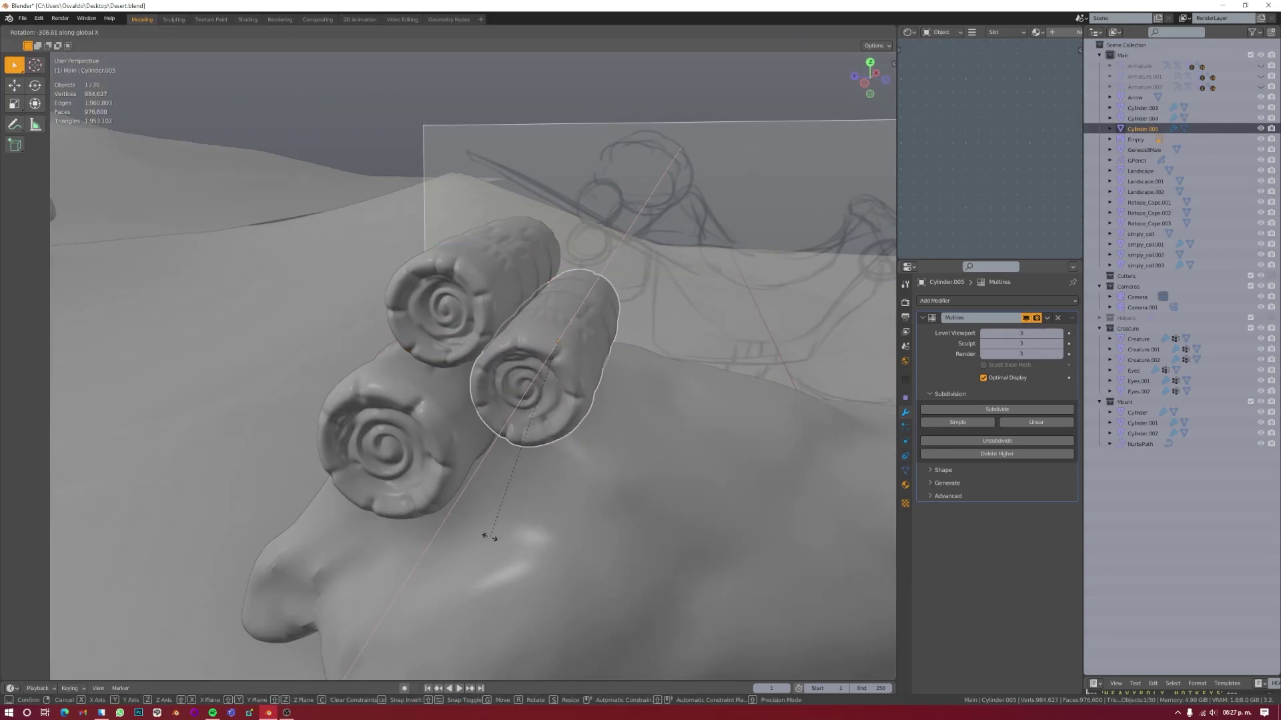
left_click(489, 537)
scroll(489, 537, "down", 5)
middle_click_drag(489, 537, 400, 401)
Step: Save, then add a plane and raise it above the creature's back
middle_click_drag(260, 401, 449, 457)
key("ctrl+s")
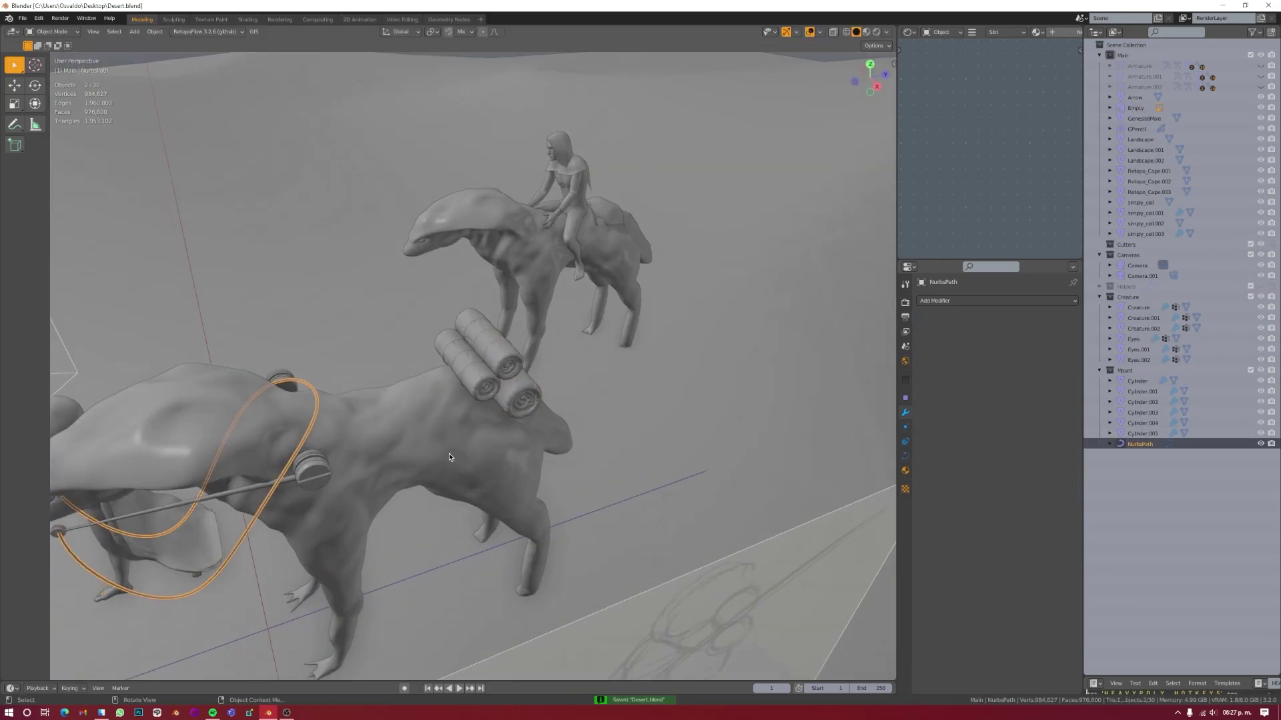
key("shift+a")
left_click(451, 301)
key("KP_7")
middle_click_drag(451, 302, 471, 346)
key("g")
key("z")
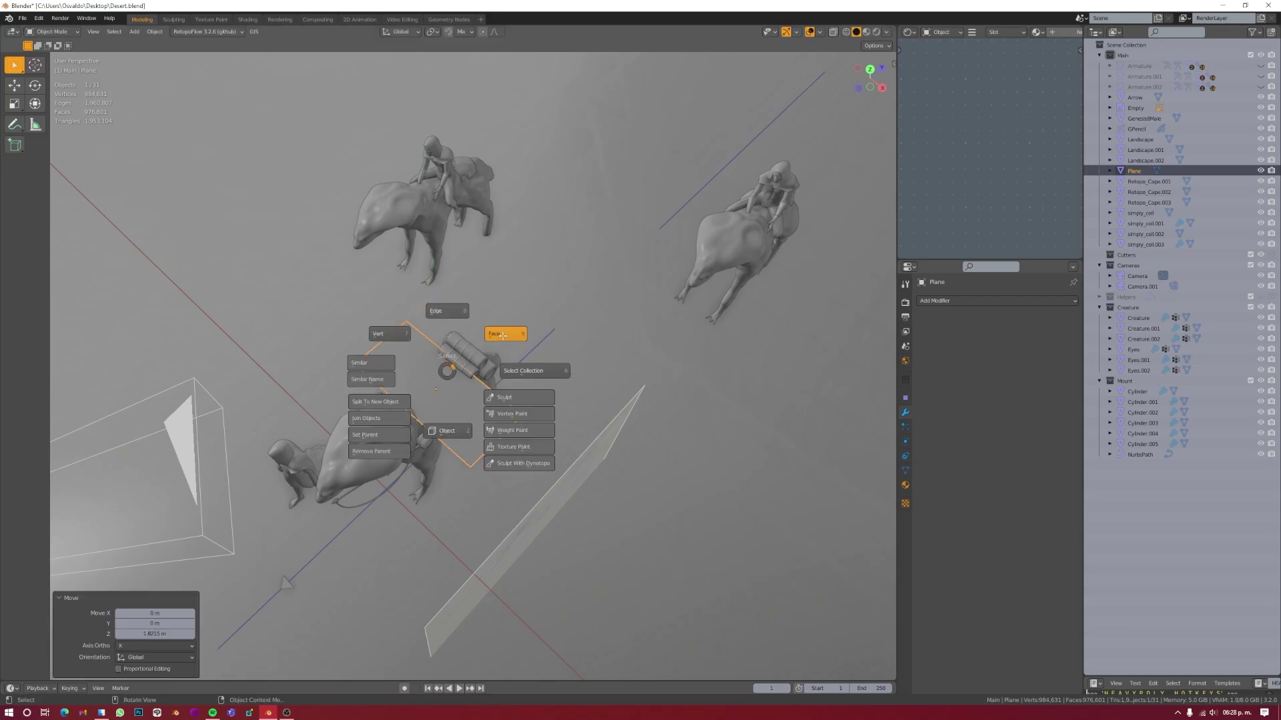
Step: Shrinkwrap the plane onto Creature.002 using Project with an offset, and add Subdivision
middle_click_drag(541, 469, 439, 351)
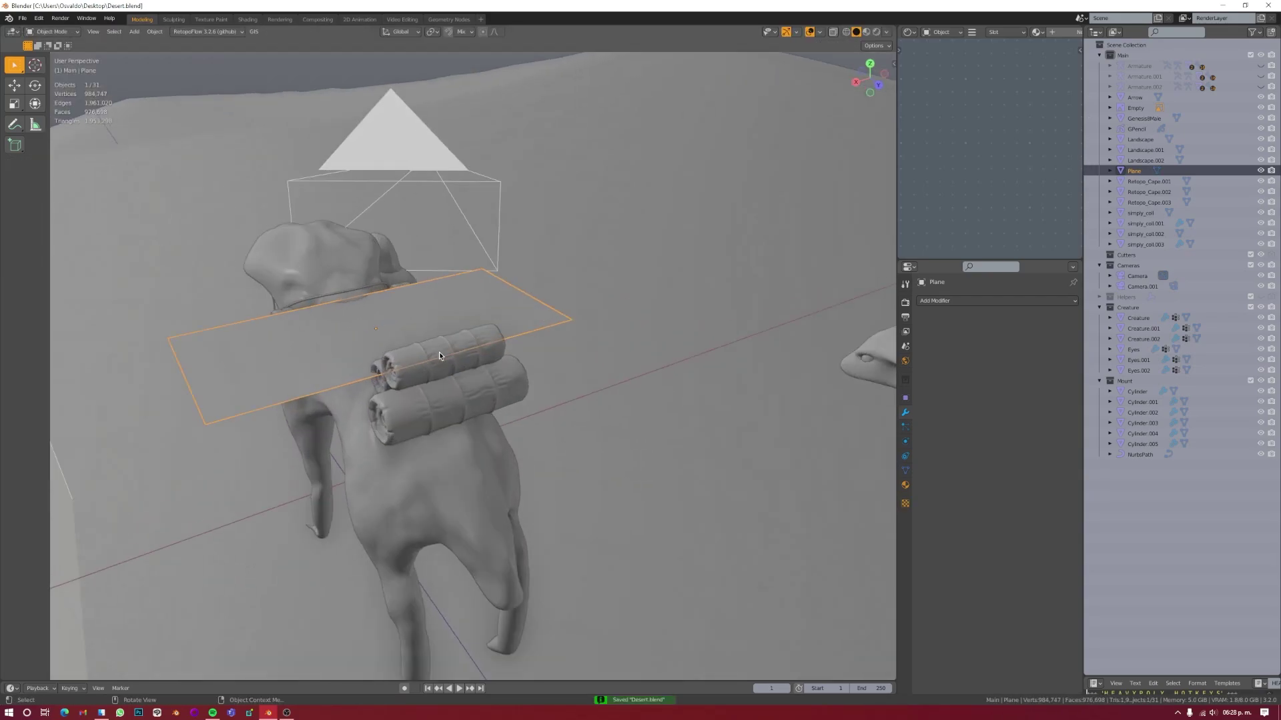
left_click(998, 301)
left_click(944, 432)
left_click_drag(1021, 372, 1054, 380)
key("ctrl+1")
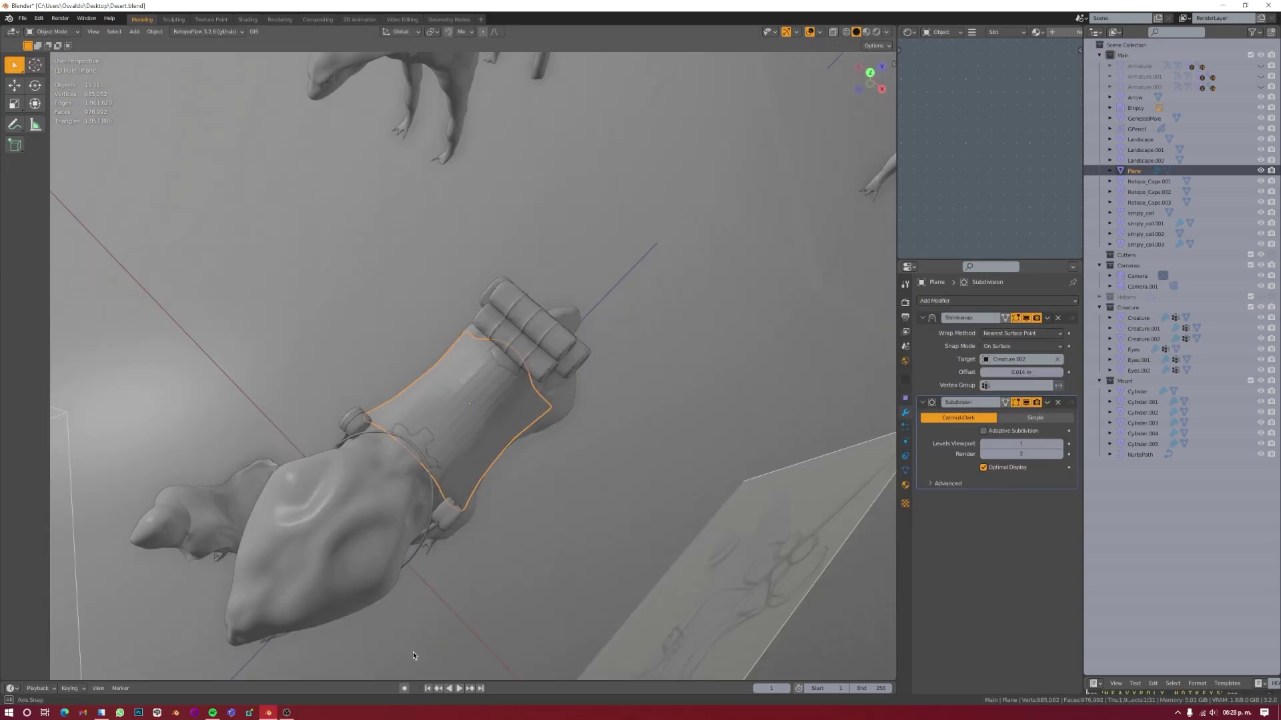
middle_click_drag(667, 400, 559, 517)
scroll(559, 517, "up", 5)
left_click(1021, 333)
left_click(1014, 346)
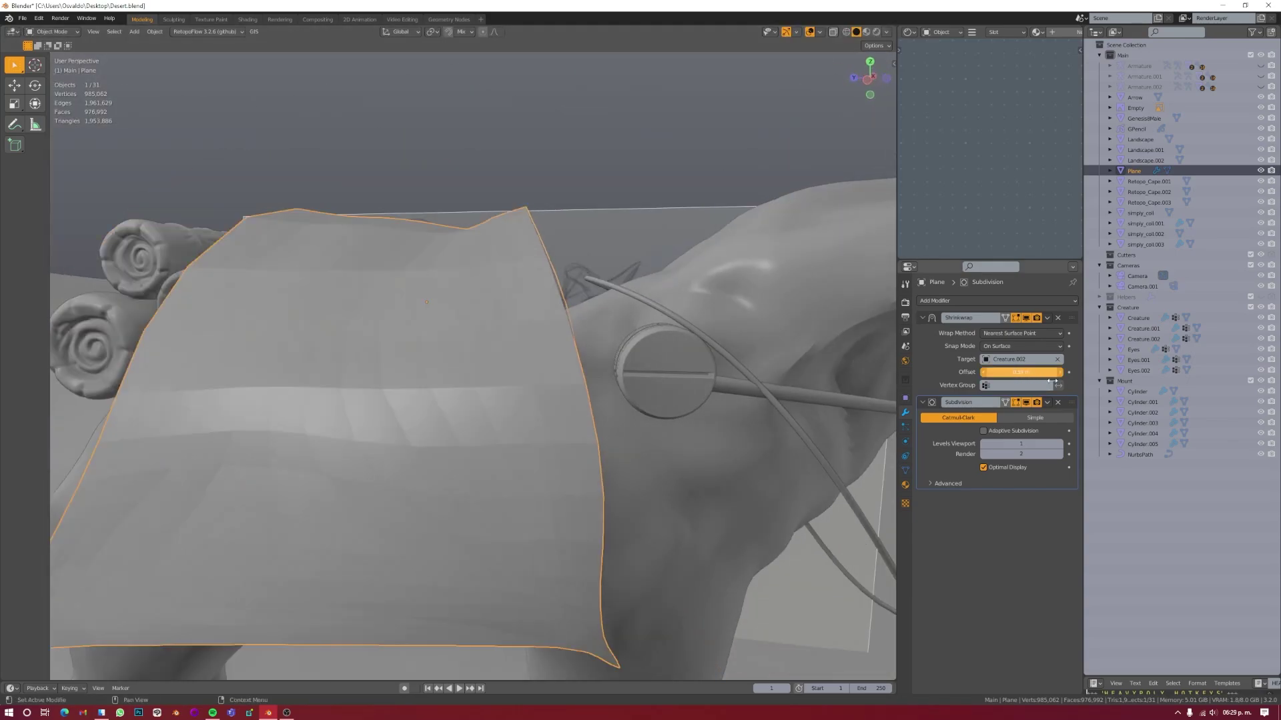
left_click(983, 398)
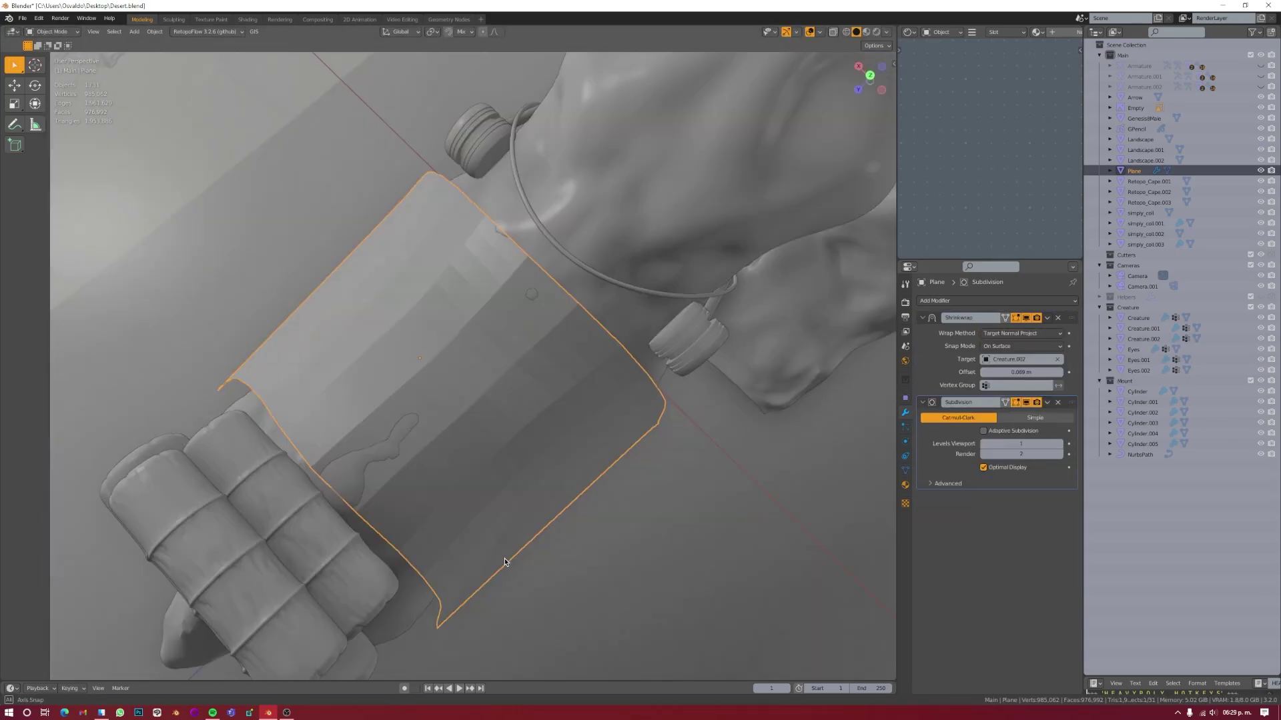
Step: Sculpt the draped blanket with an enlarged Grab brush to shape it
middle_click_drag(467, 367, 306, 488)
key("ctrl+Tab")
scroll(306, 488, "down", 2)
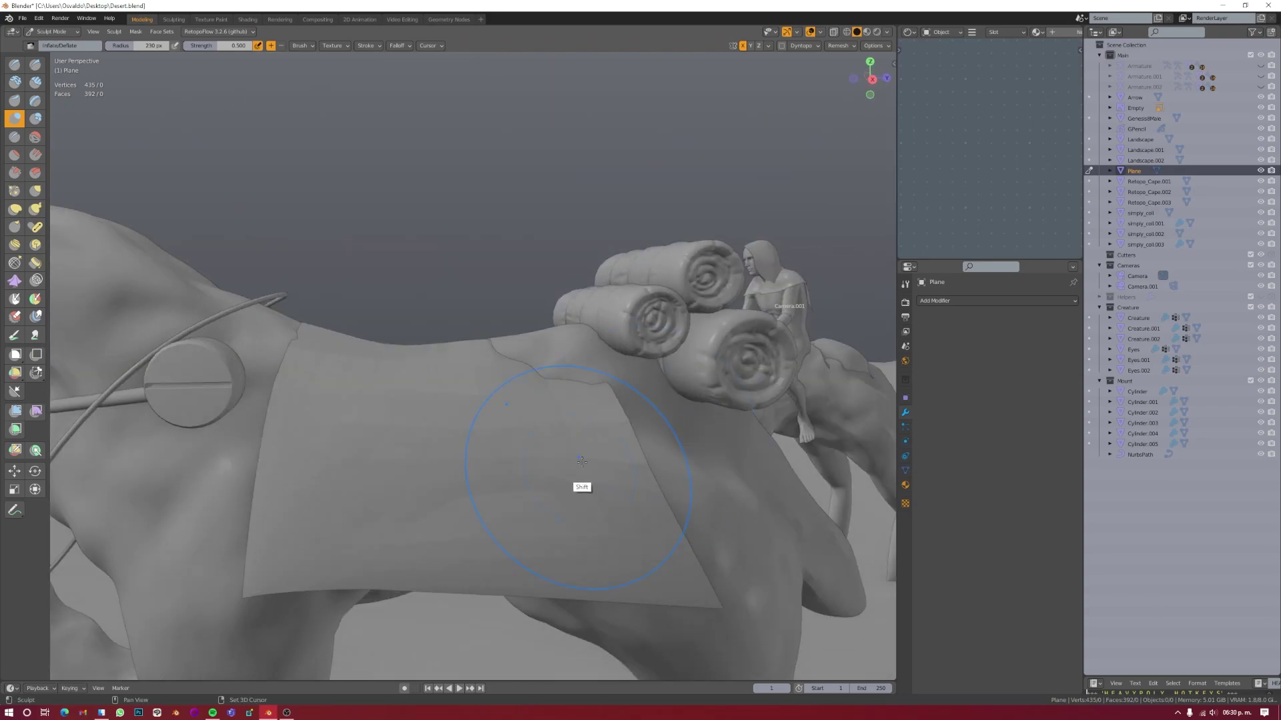
key("g")
mouse_move(543, 463)
middle_mouse_down()
mouse_move(529, 277)
mouse_move(658, 300)
mouse_move(343, 529)
mouse_move(458, 558)
mouse_move(413, 389)
mouse_move(593, 212)
mouse_move(553, 277)
mouse_move(603, 415)
middle_mouse_up()
key("f")
left_click(457, 558)
key("Tab")
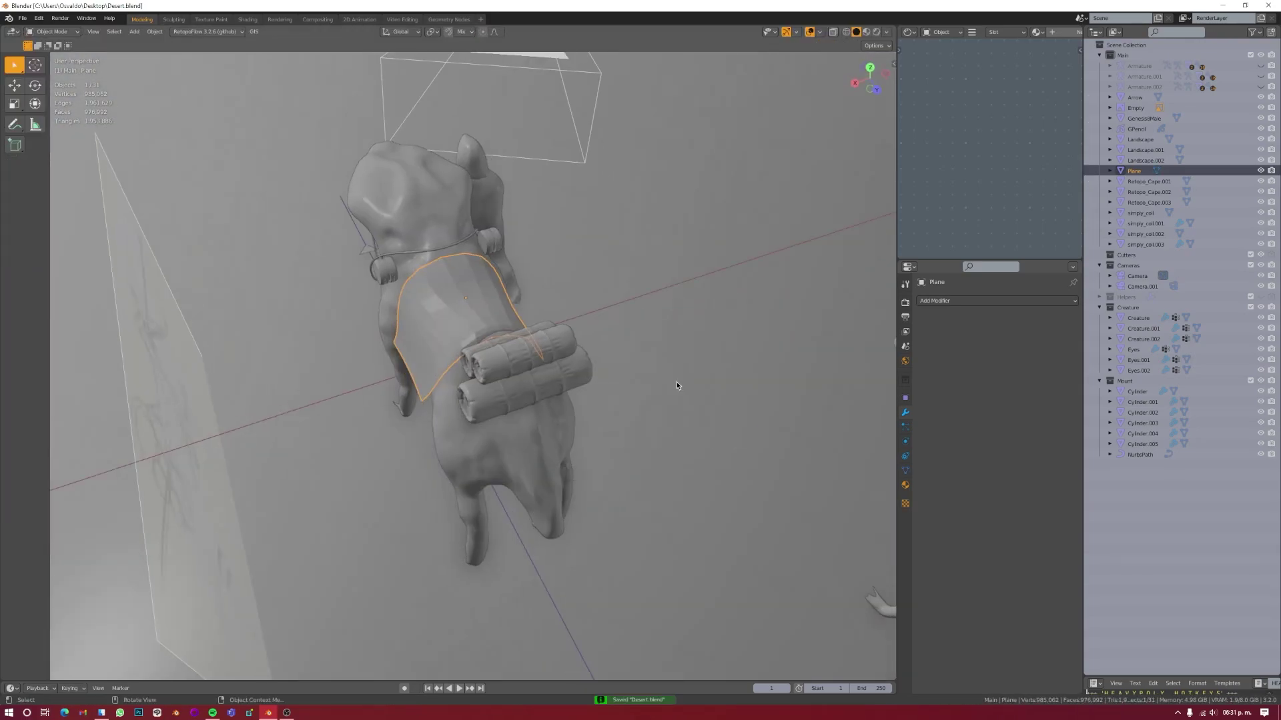
Step: Move the blanket plane into the Mount collection
key("KP_3")
key("m")
left_click(413, 319)
key("KP_Decimal")
key("shift+a")
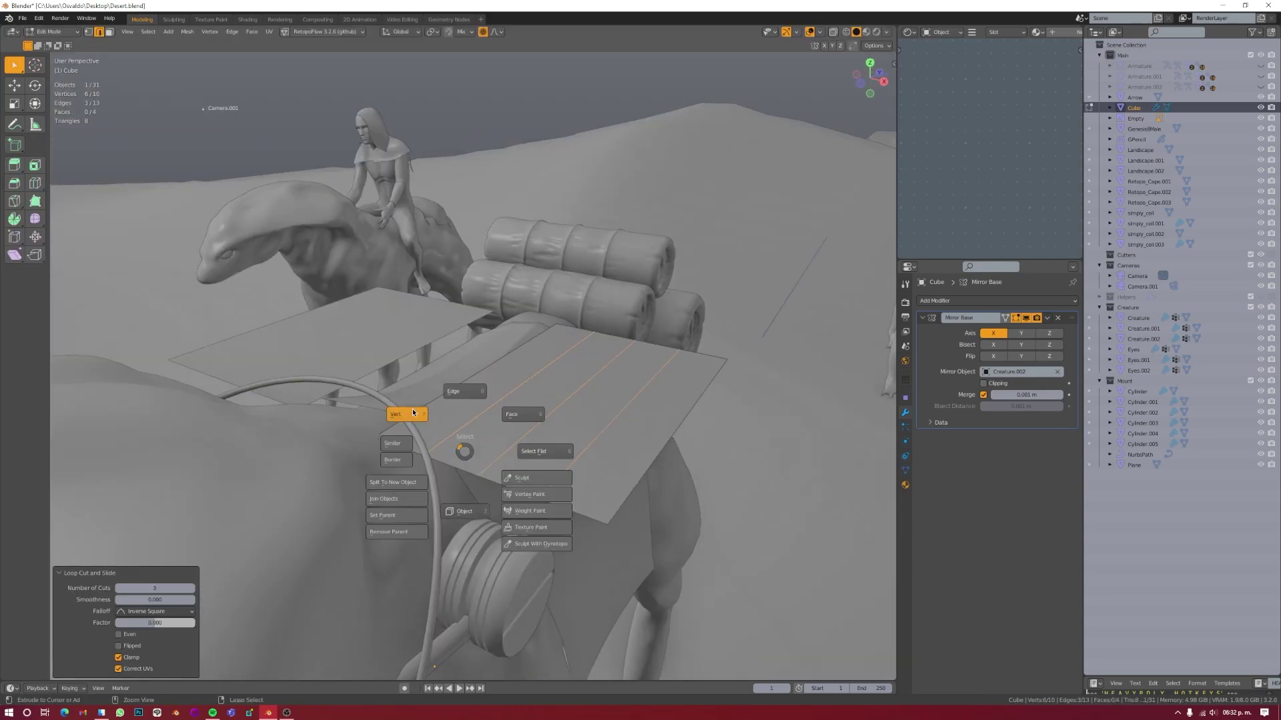
Step: From the right view, pull the selected saddle vertices sideways along X
middle_click_drag(461, 432, 535, 401)
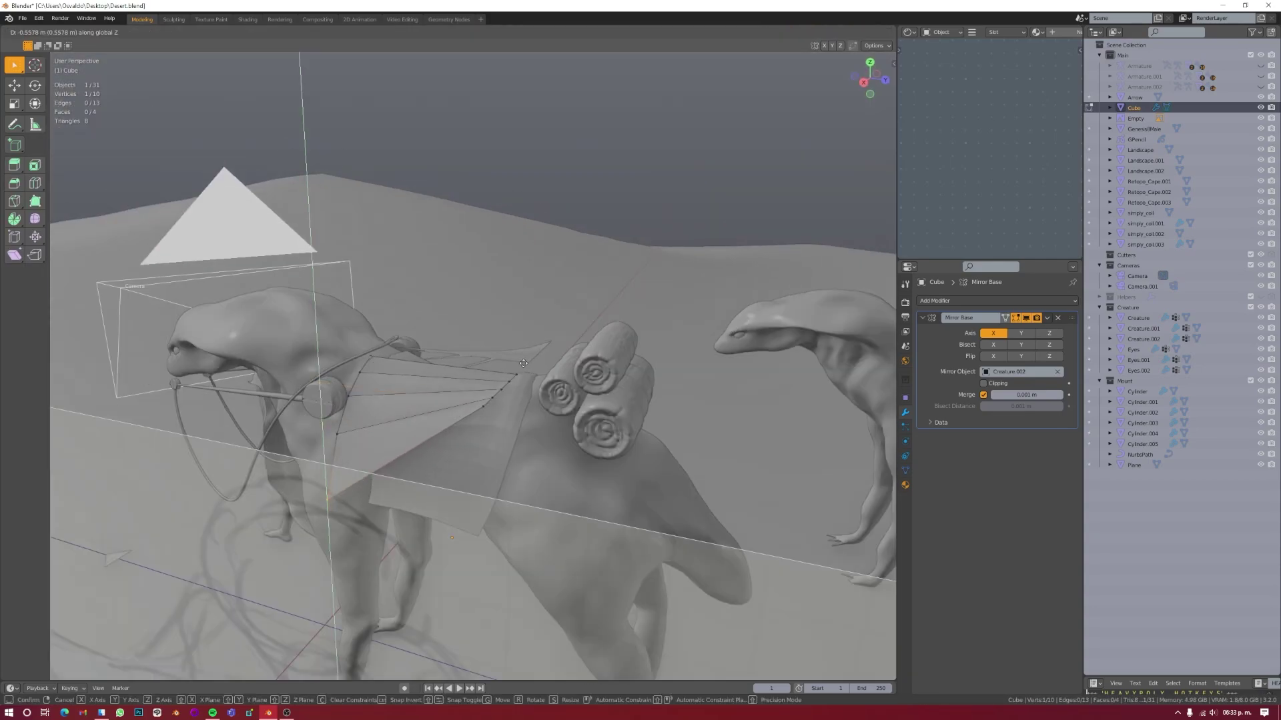
key("KP_3")
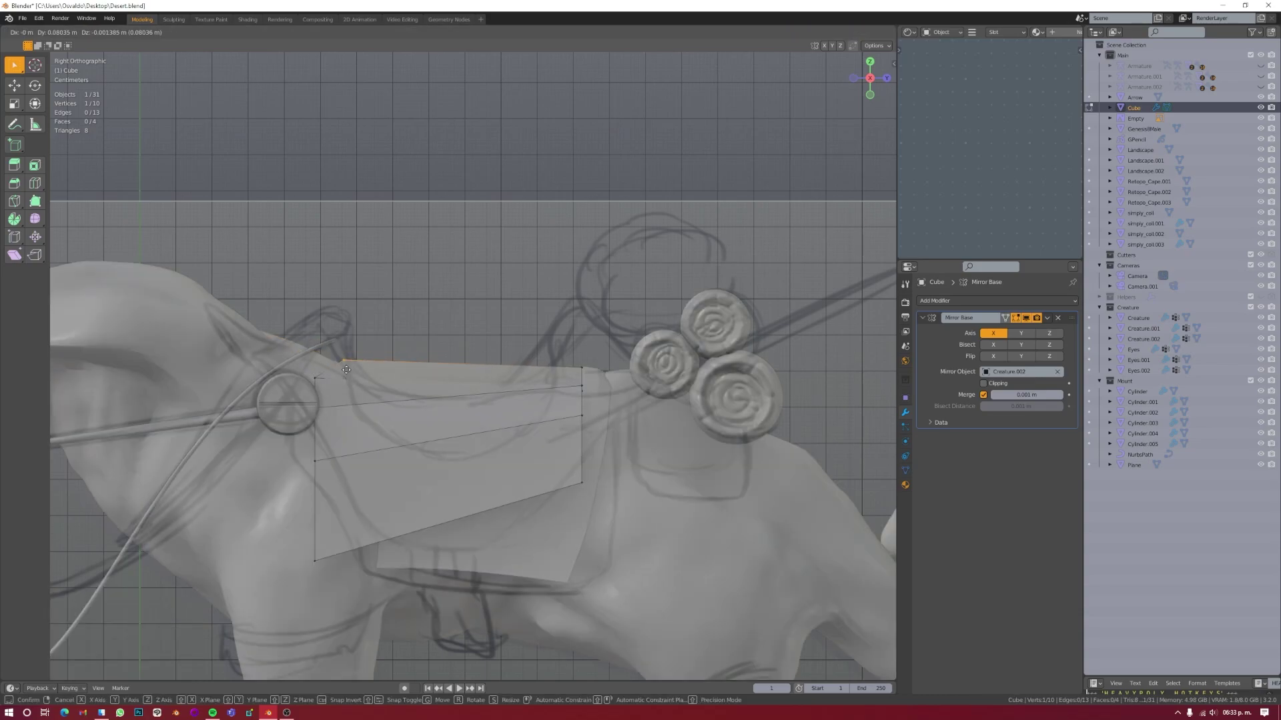
right_click(346, 369)
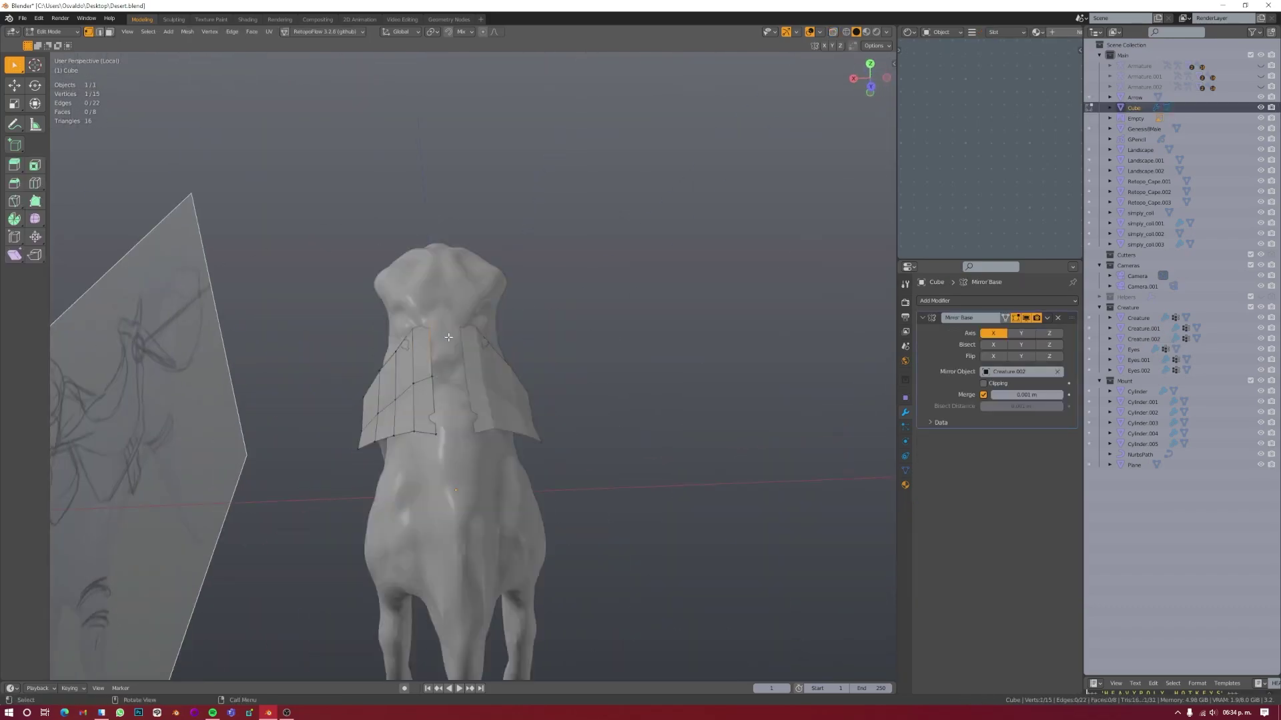
key("g")
key("x")
mouse_move(449, 338)
middle_mouse_down()
mouse_move(526, 373)
mouse_move(553, 419)
middle_mouse_up()
left_click(462, 384)
Step: Raise the saddle vertices along Z to curve it, then exit Edit Mode and inspect
key("g")
key("z")
middle_click_drag(389, 383, 480, 394)
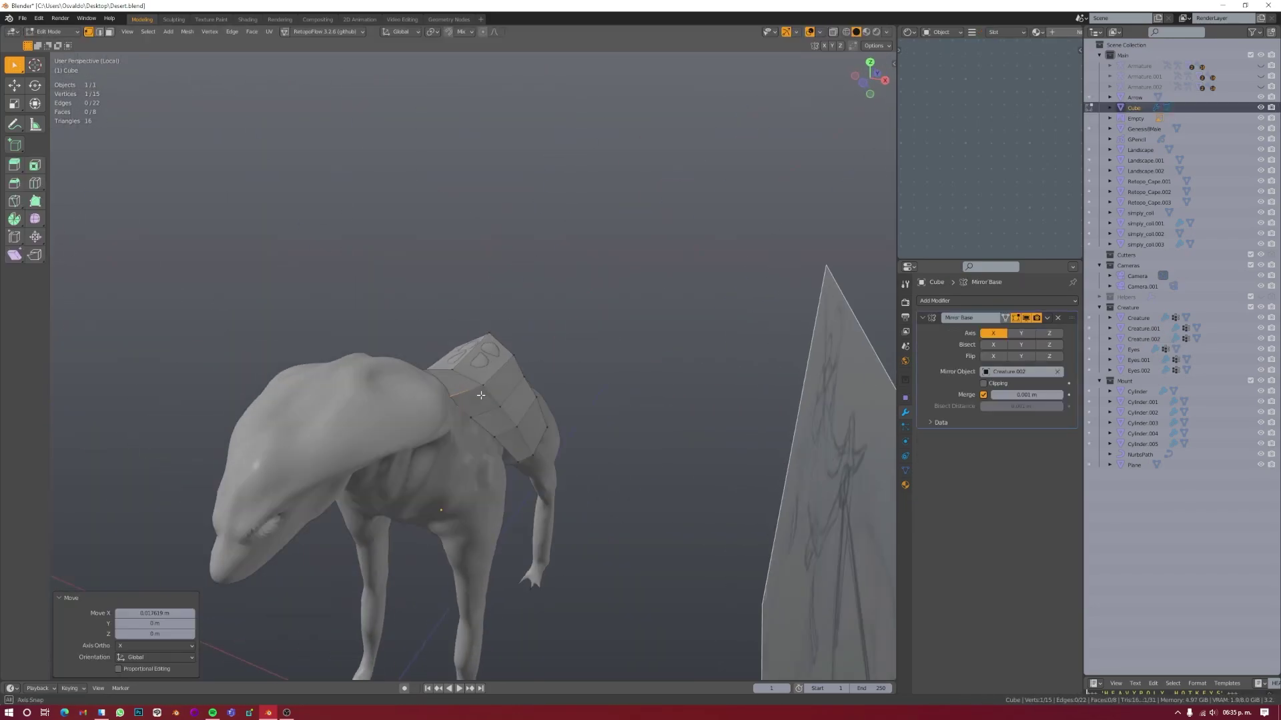
mouse_move(536, 454)
middle_mouse_down()
mouse_move(667, 461)
mouse_move(551, 455)
middle_mouse_up()
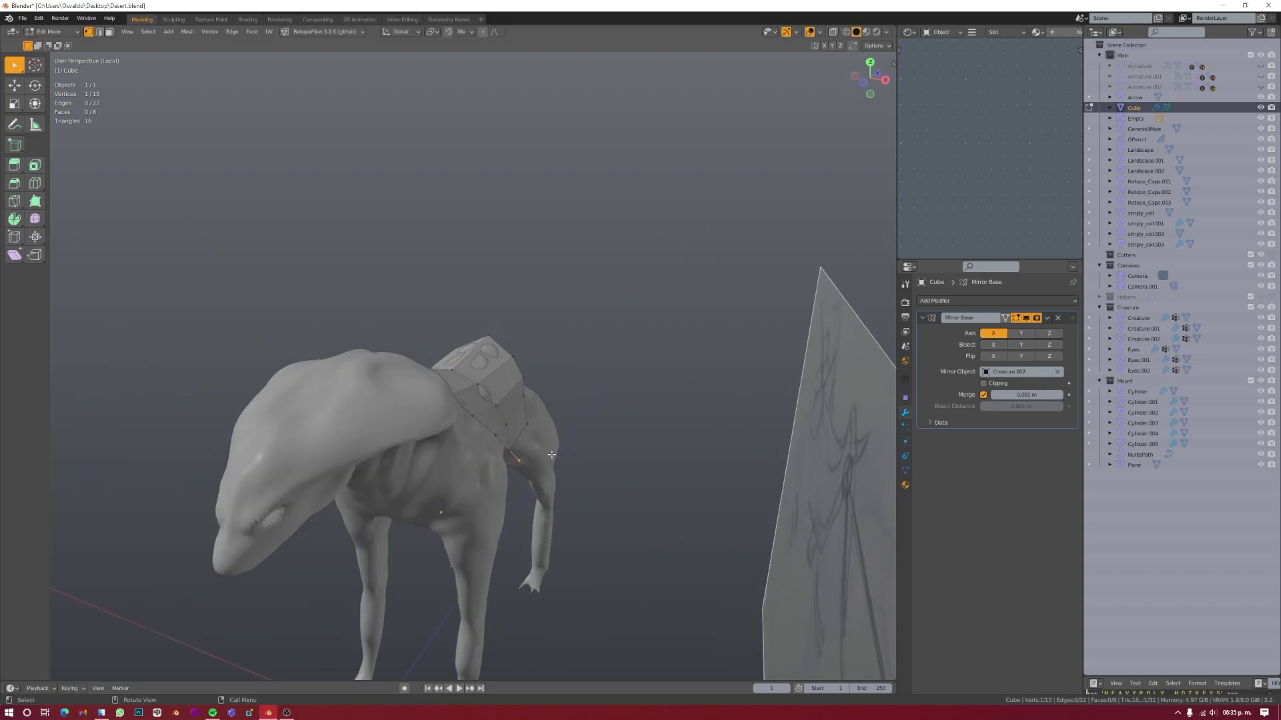
left_click(546, 437)
key("Tab")
key("KP_3")
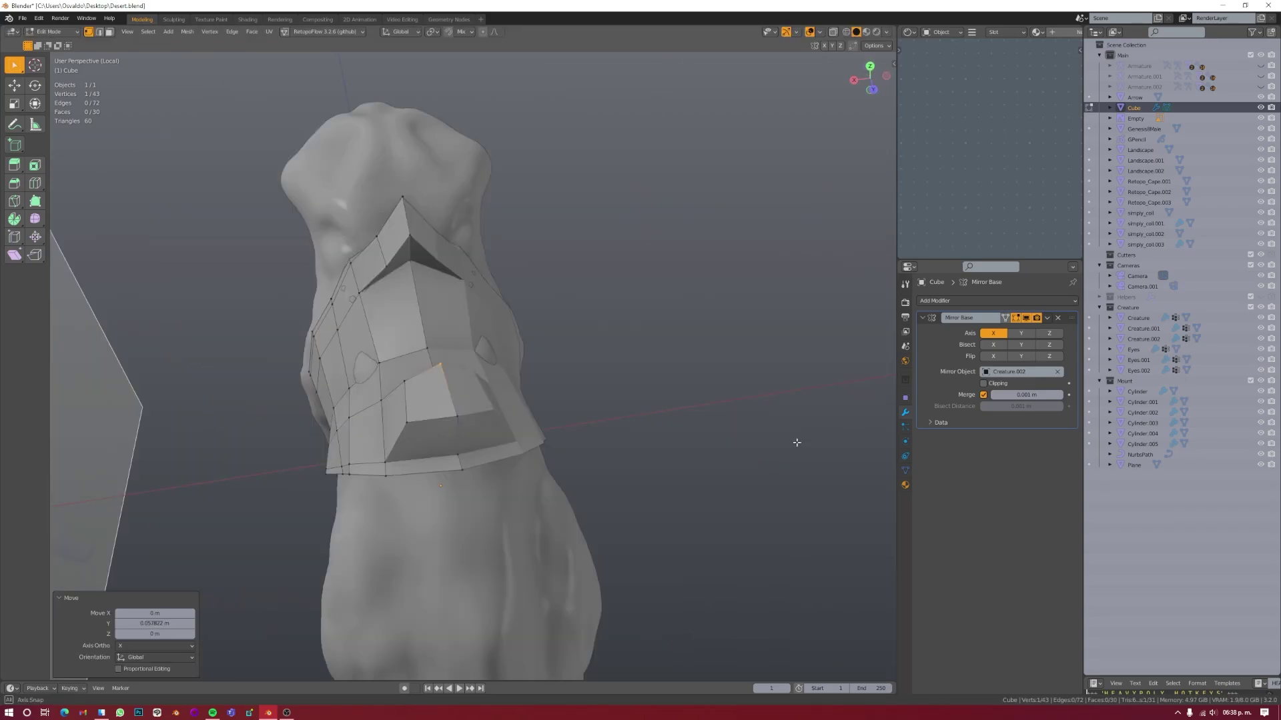
middle_click_drag(427, 512, 487, 382)
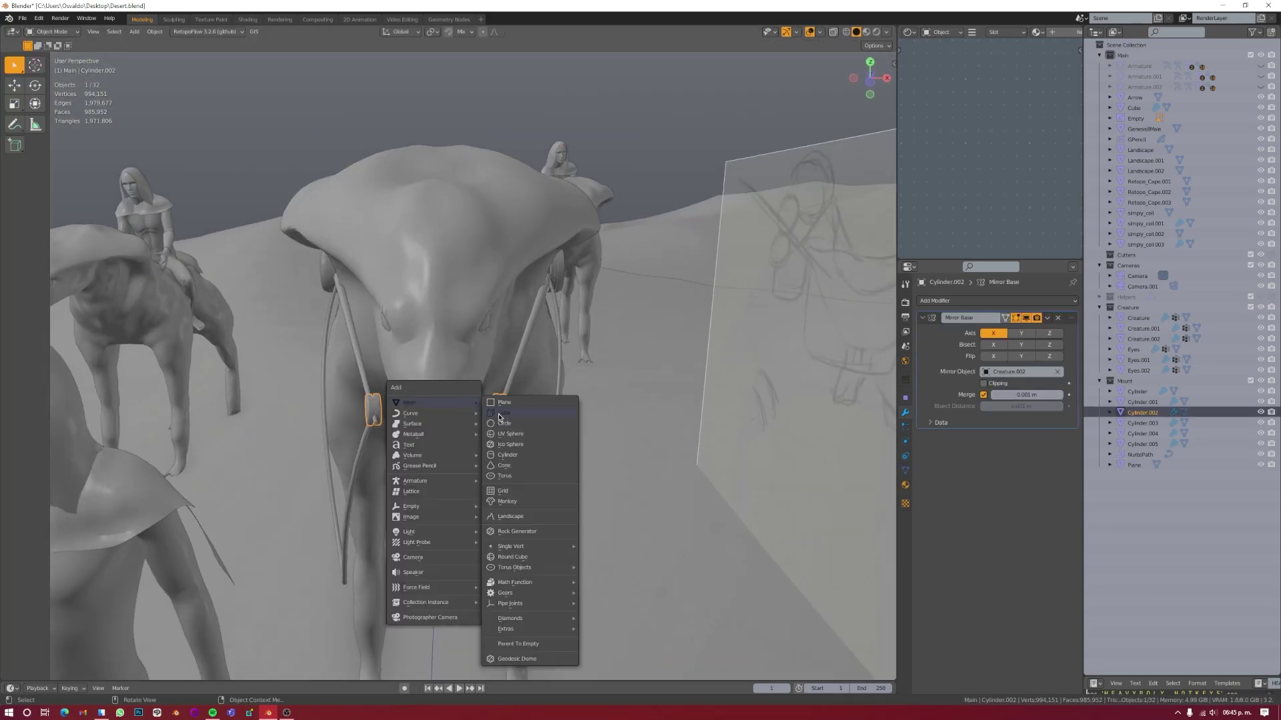
Step: Add a circle mesh for a harness ring, then select the saddle in the shaded scene
left_click(502, 423)
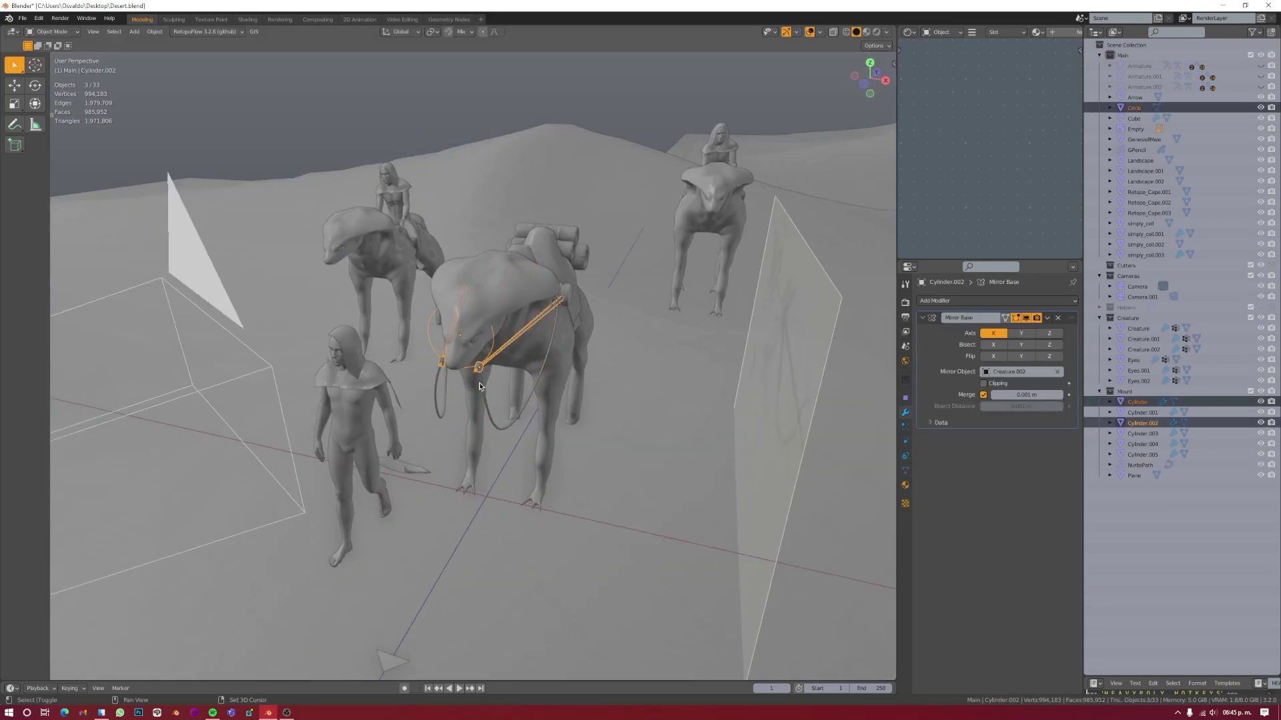
left_click(481, 373)
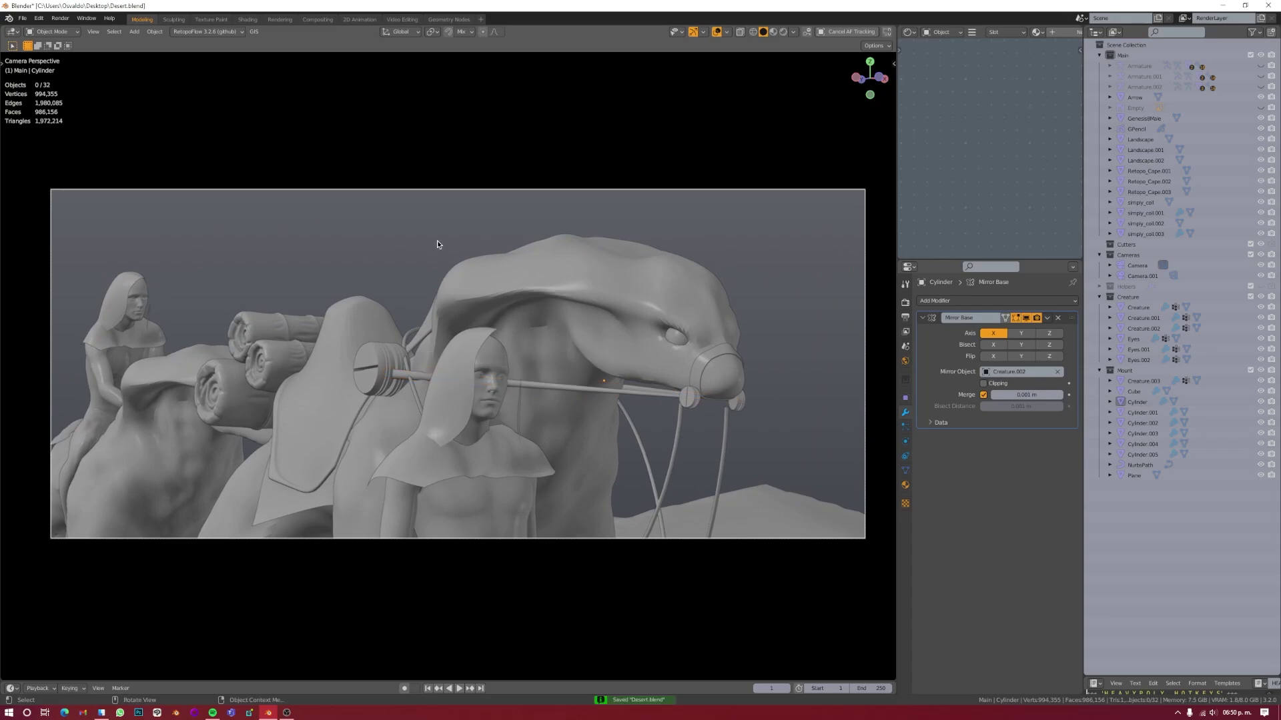
left_click(336, 343)
mouse_move(336, 343)
middle_mouse_down()
mouse_move(578, 356)
mouse_move(542, 322)
mouse_move(339, 389)
middle_mouse_up()
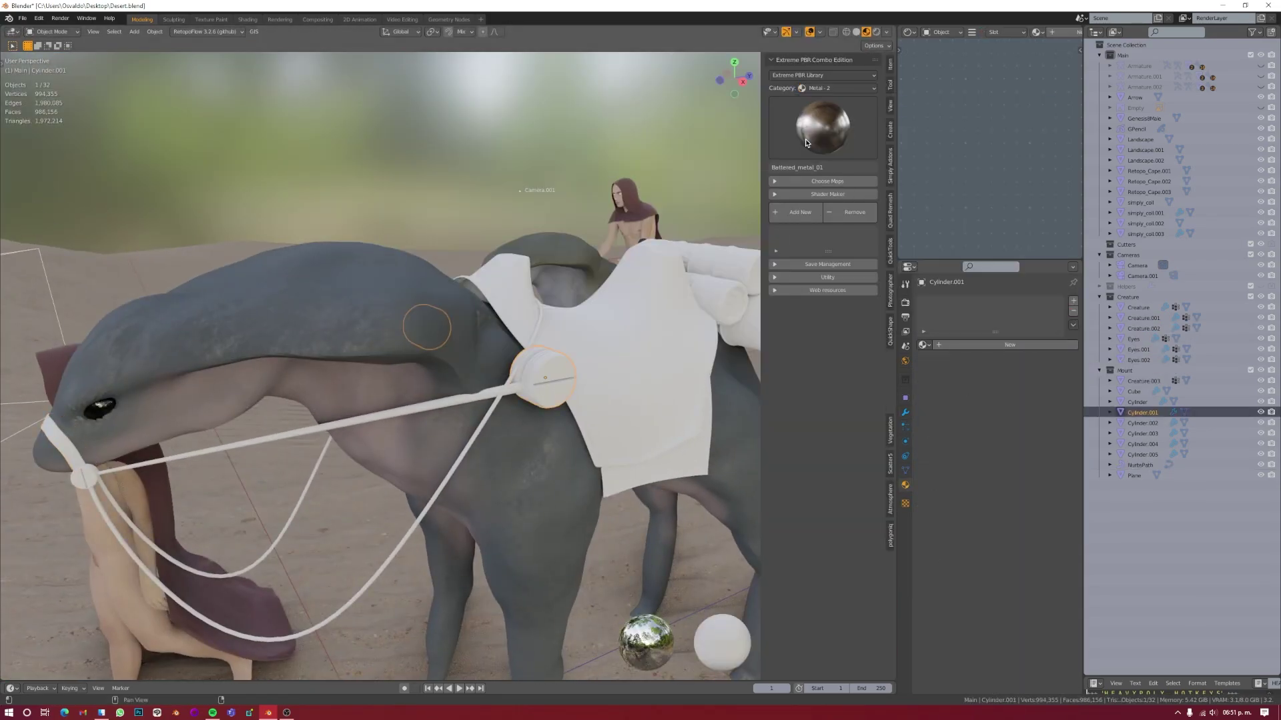
Step: Apply Scratched_gold_01 to the disc and Dirty_gold_01 to the rings, then save
left_click(806, 142)
left_click(813, 183)
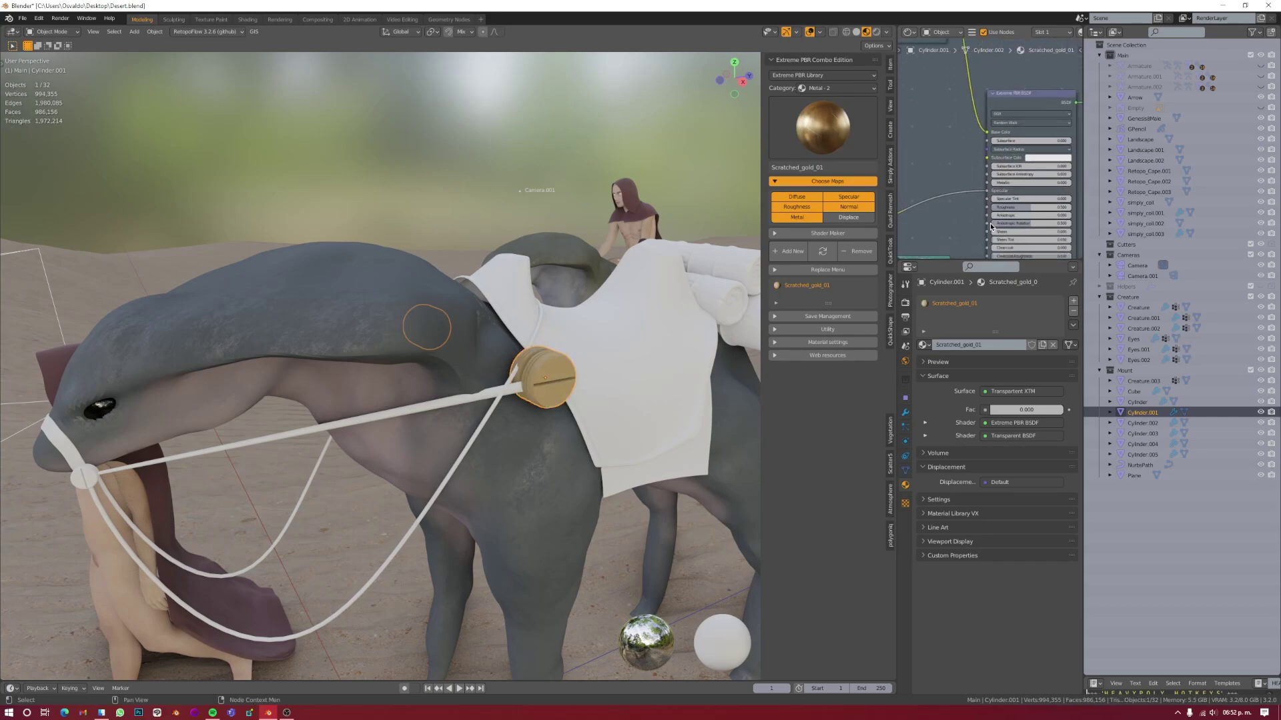
scroll(991, 227, "up", 2)
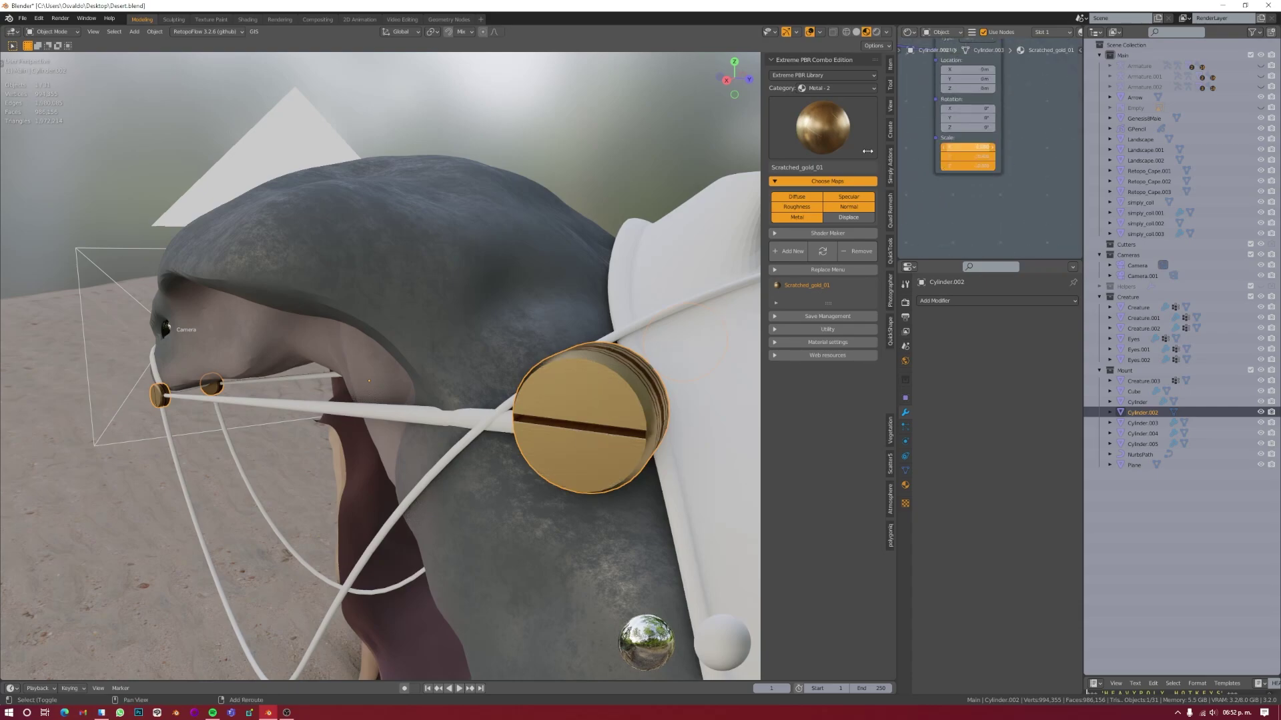
left_click(822, 127)
left_click(507, 427)
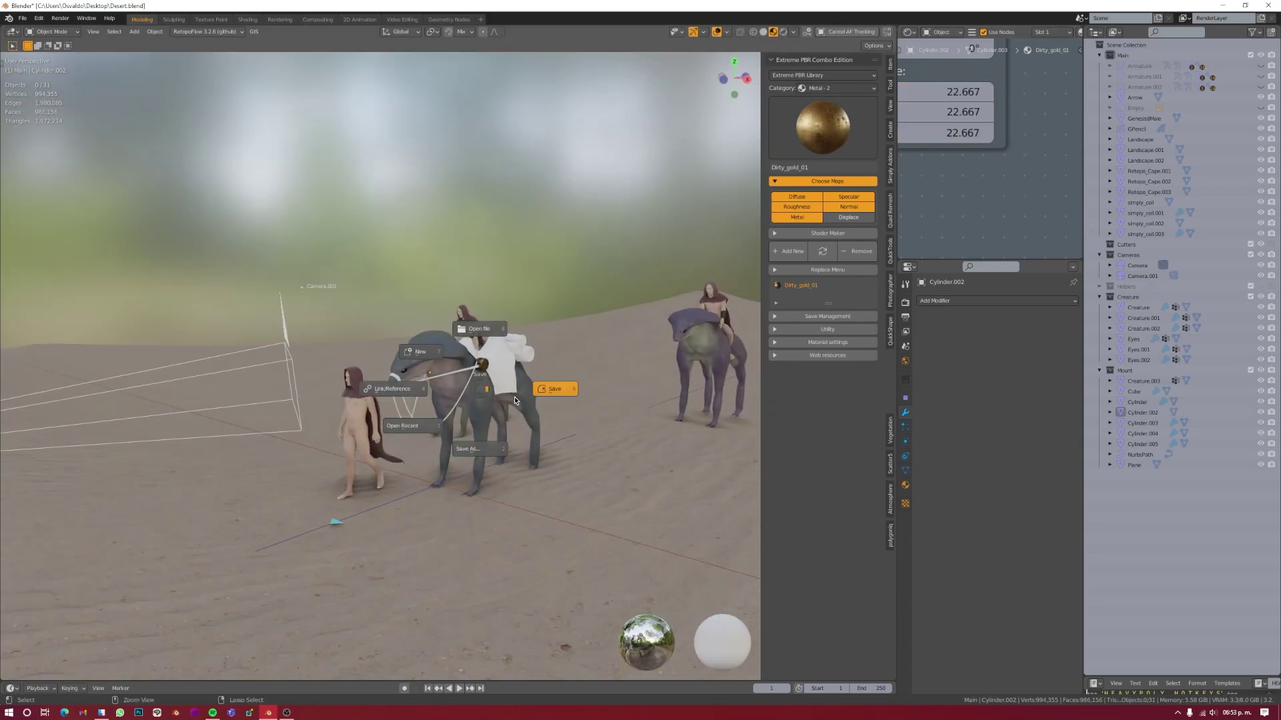
key("ctrl+s")
Step: Apply the Wood_10 material to the pole and frame it in view
left_click(838, 88)
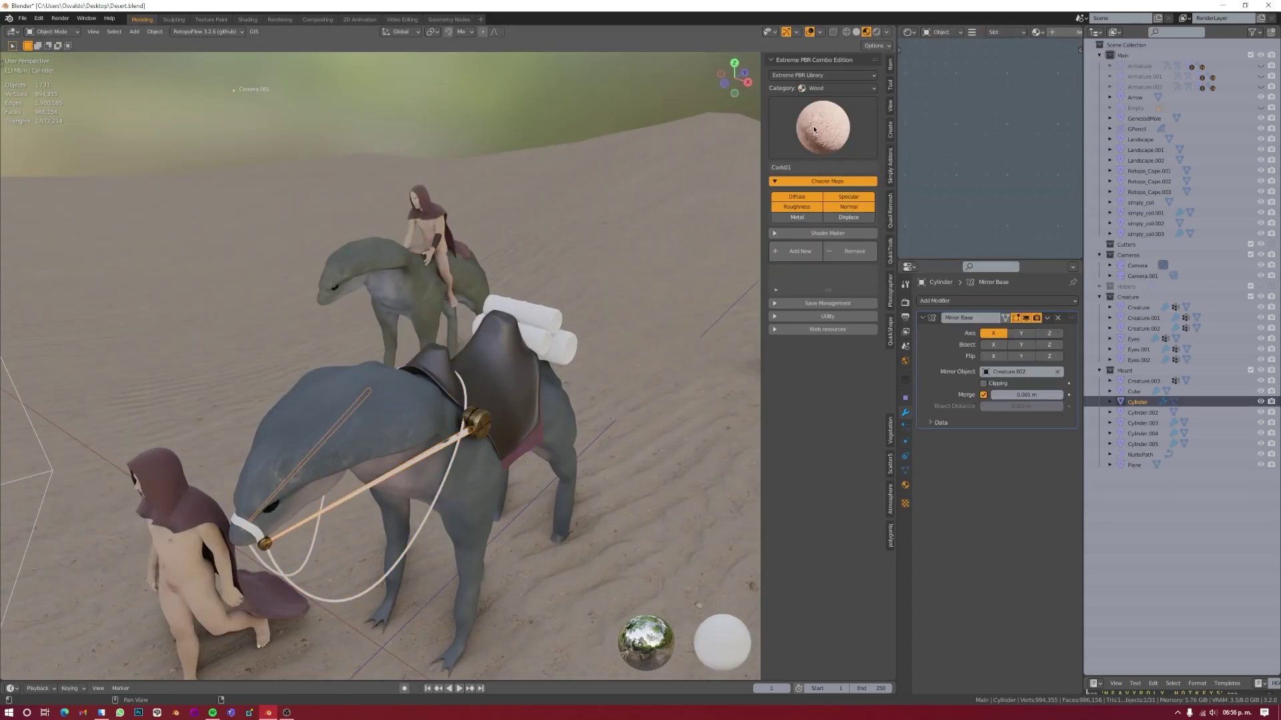
left_click(814, 129)
left_click(667, 266)
key("KP_Decimal")
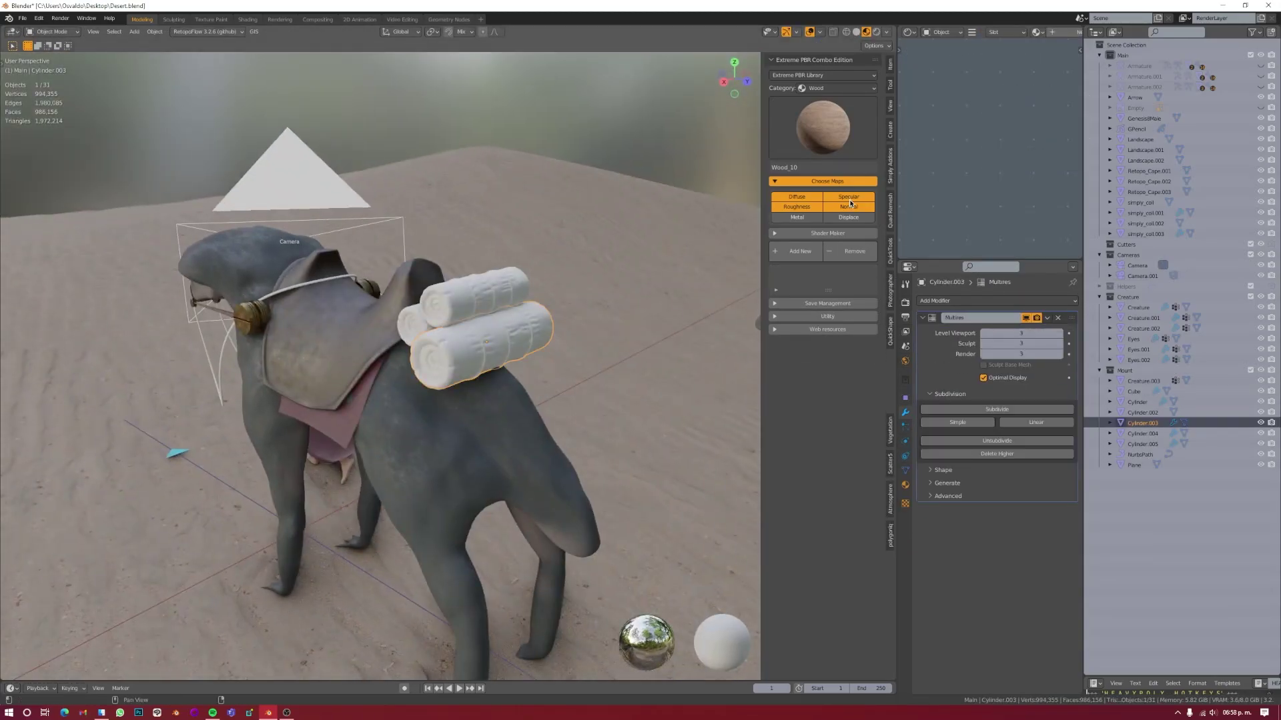
Step: Apply Fabric12 to the bedroll and colour its ColorRamp stops, one light blue
left_click(804, 233)
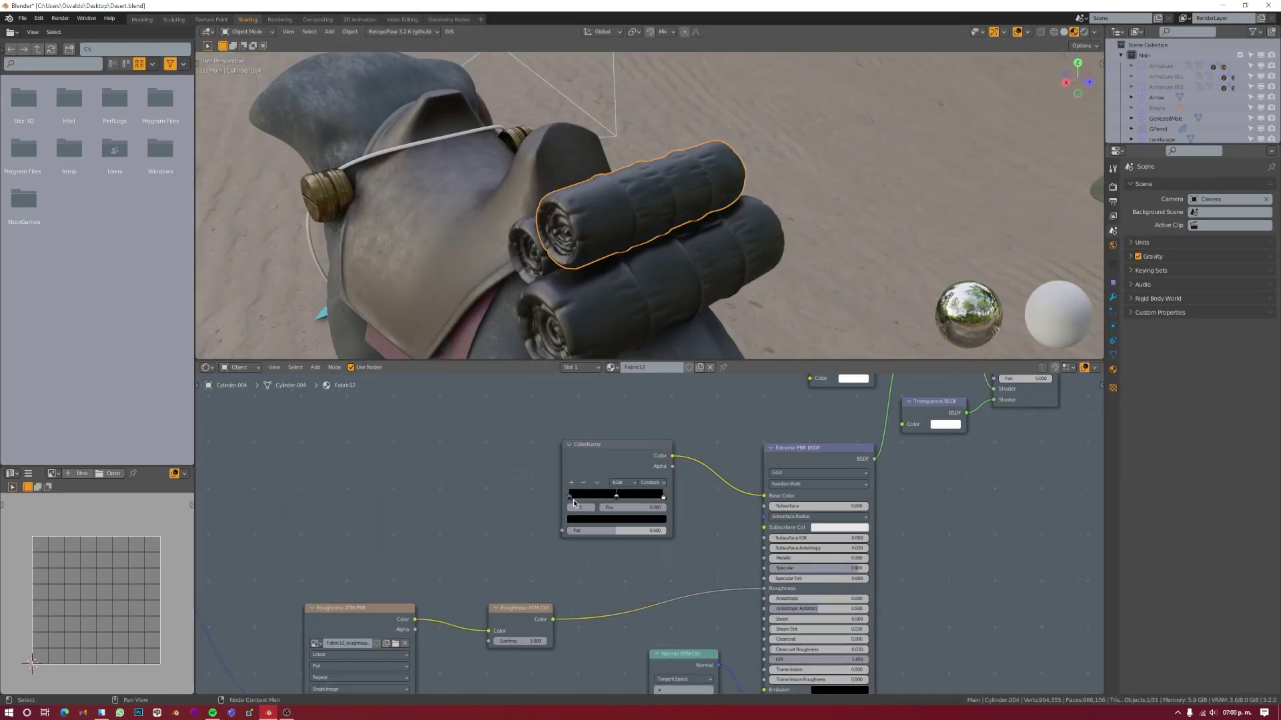
left_click(629, 510)
left_click(607, 359)
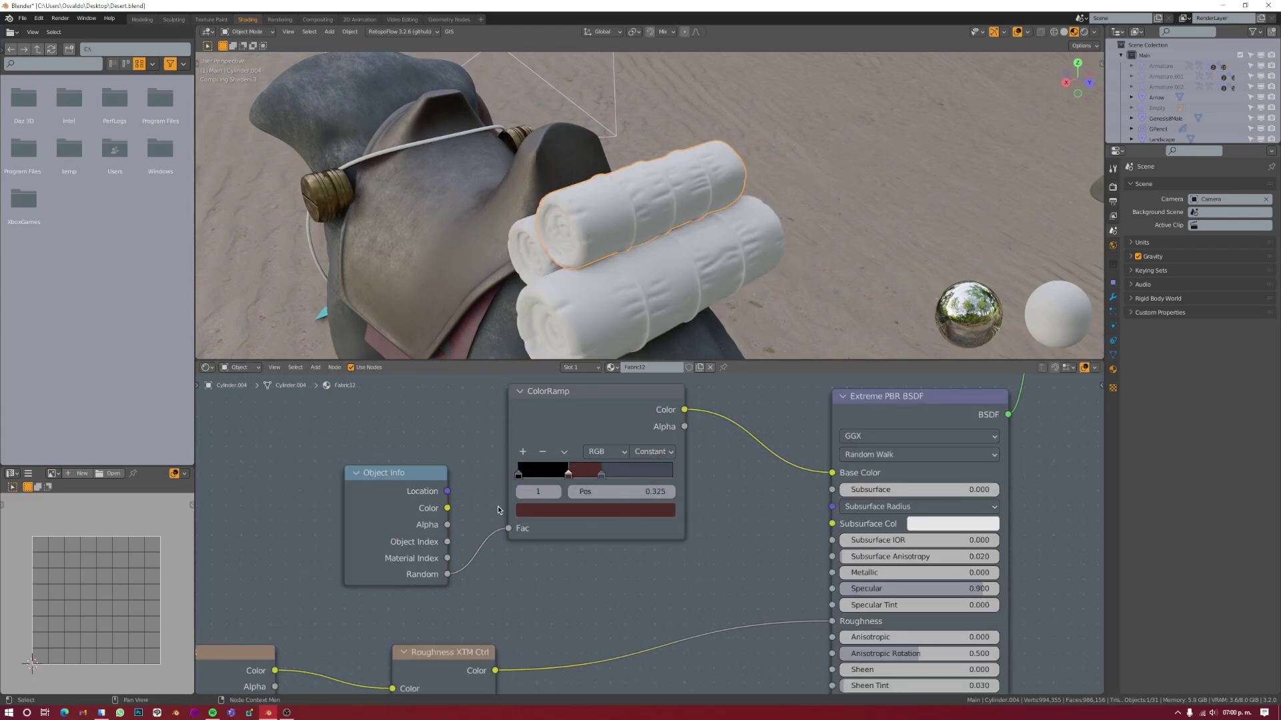
left_click(561, 511)
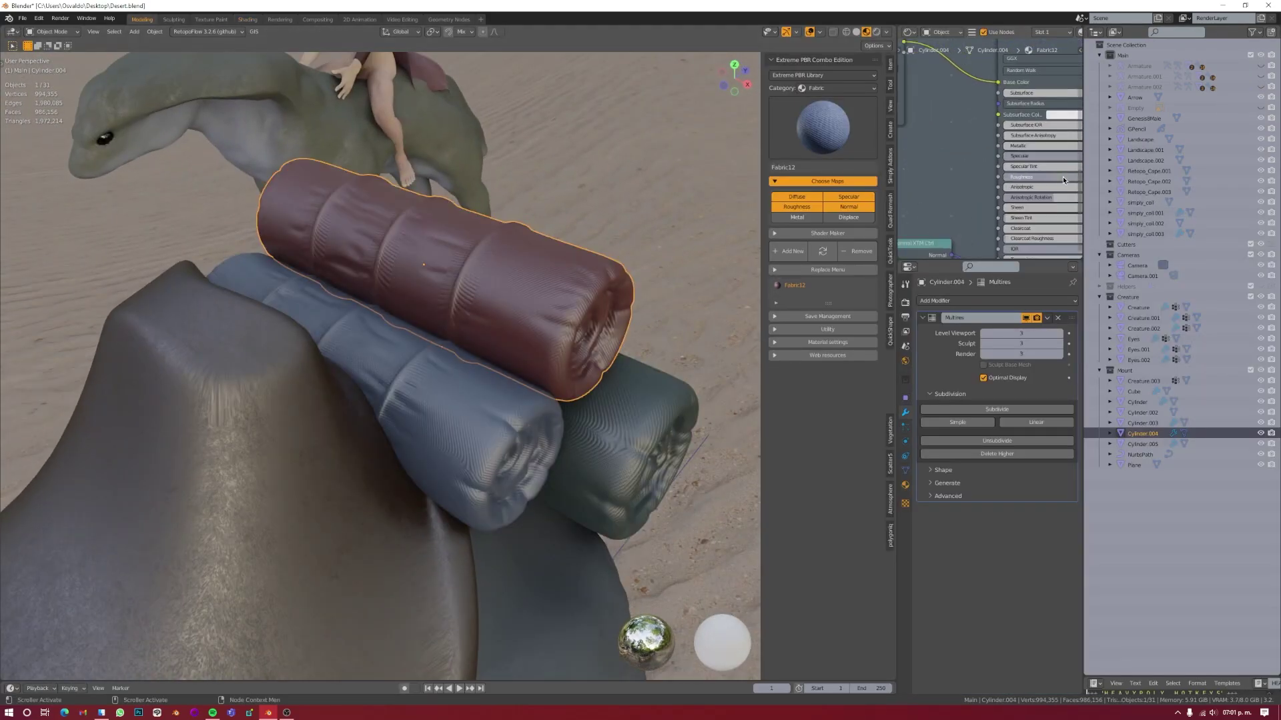
scroll(964, 191, "down", 5)
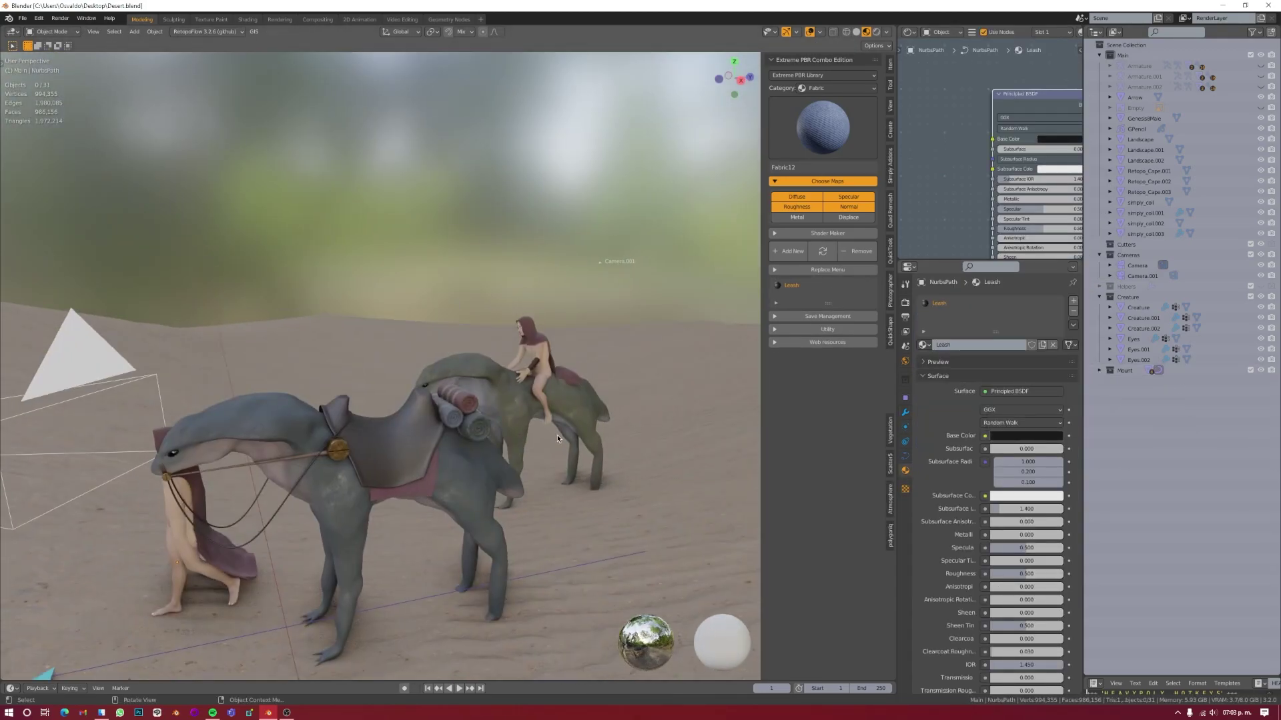
Step: Spread dune landscape copies into the Camera.001 shot, save Desert.blend, and show the Quixel rock library
right_click(1131, 370)
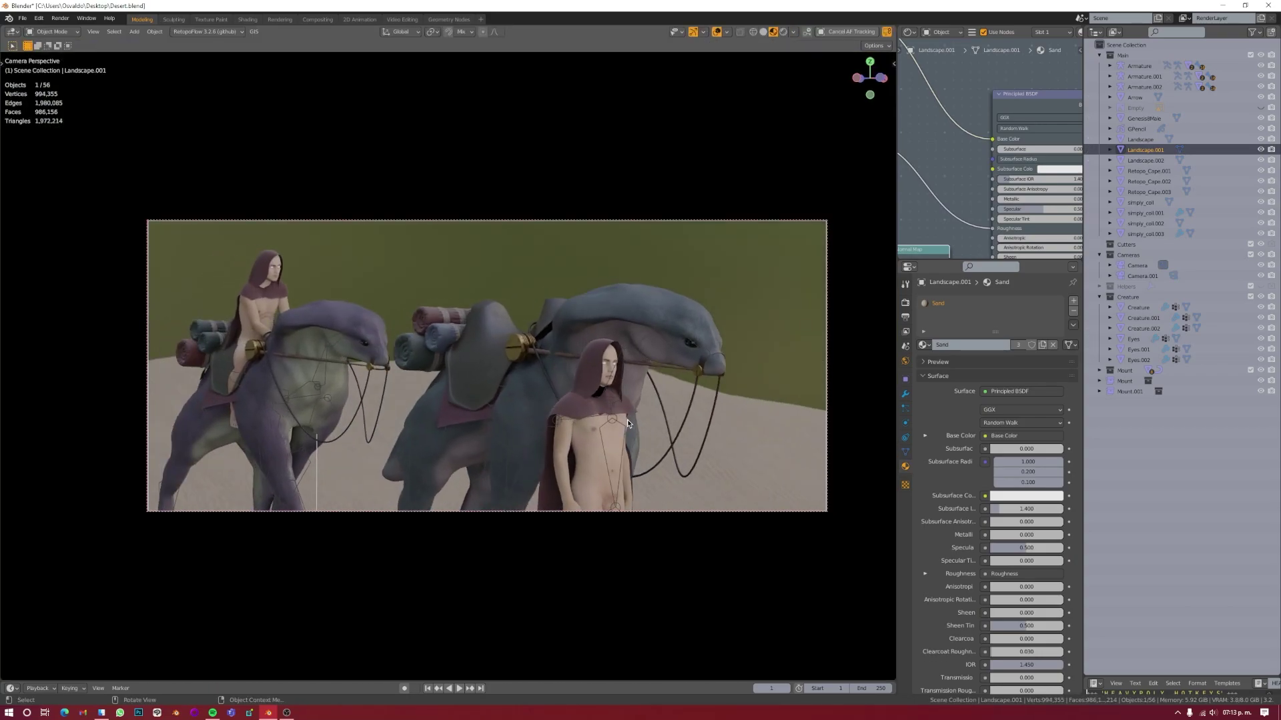
key("ctrl+s")
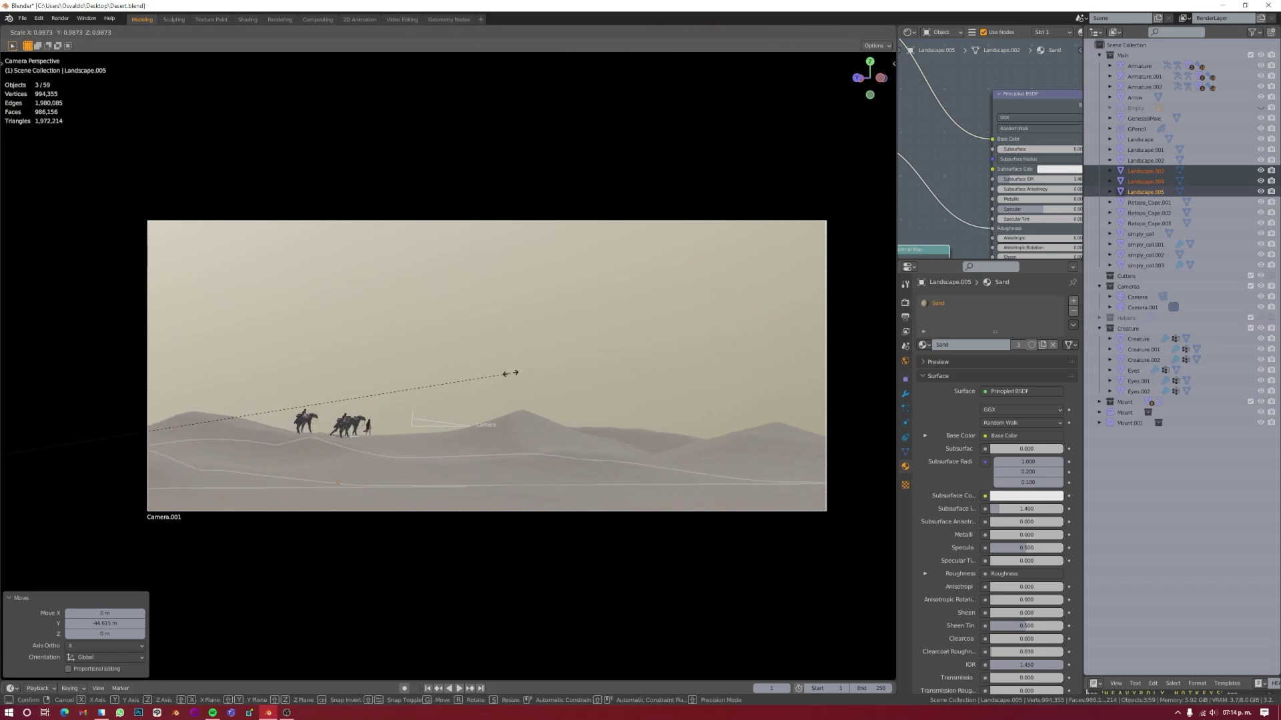
key("ctrl+s")
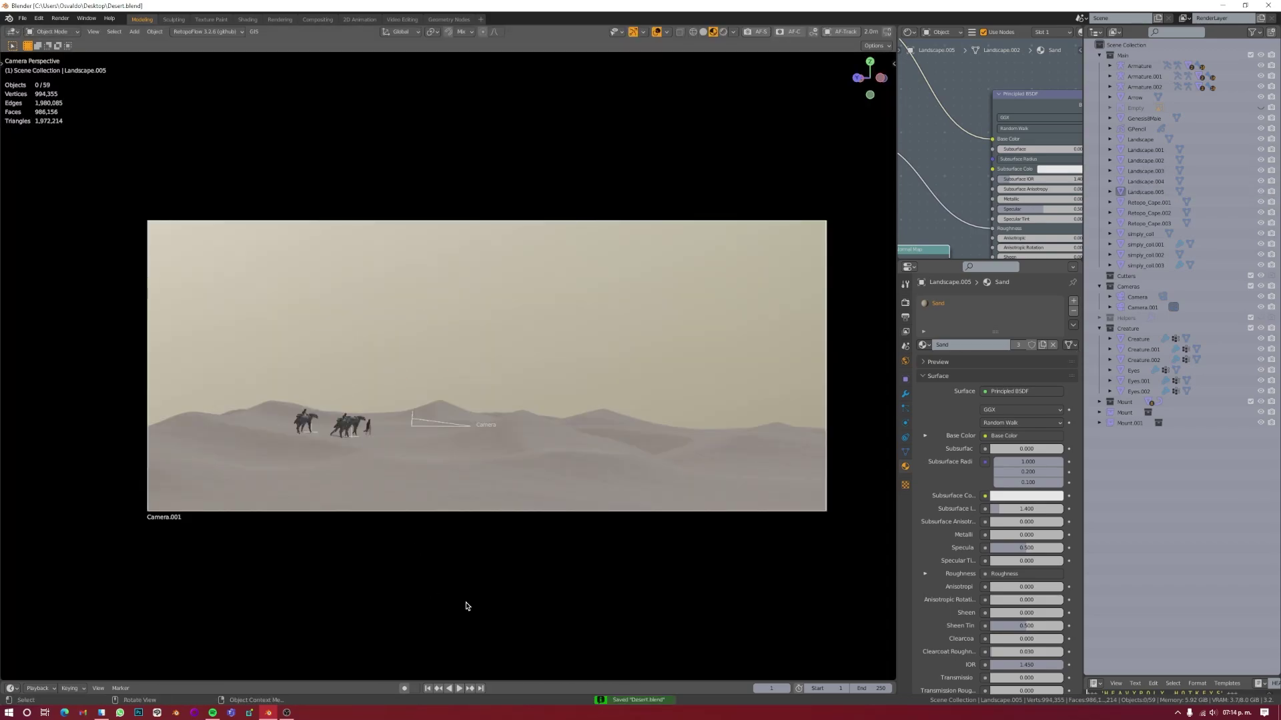
key("shift+F1")
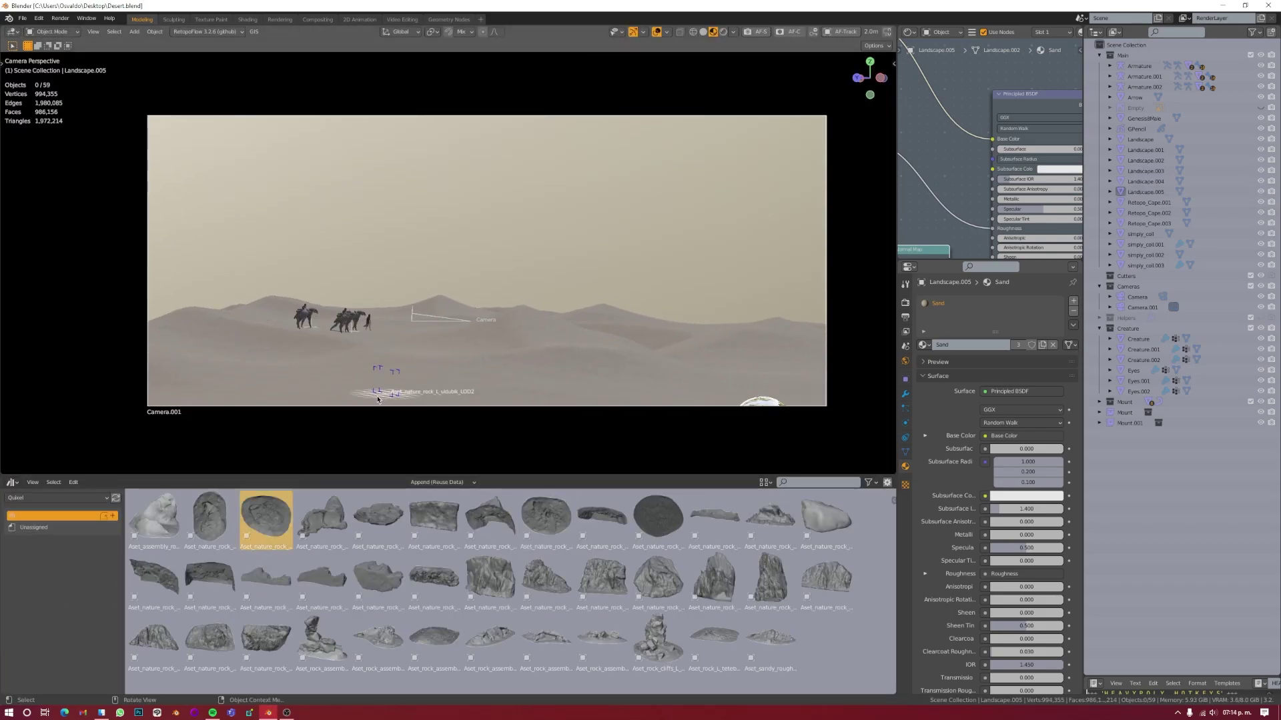
Step: Place a sandy rough rock and a large rock asset into the dunes
left_click(439, 380)
left_click_drag(771, 640, 561, 210)
key("g")
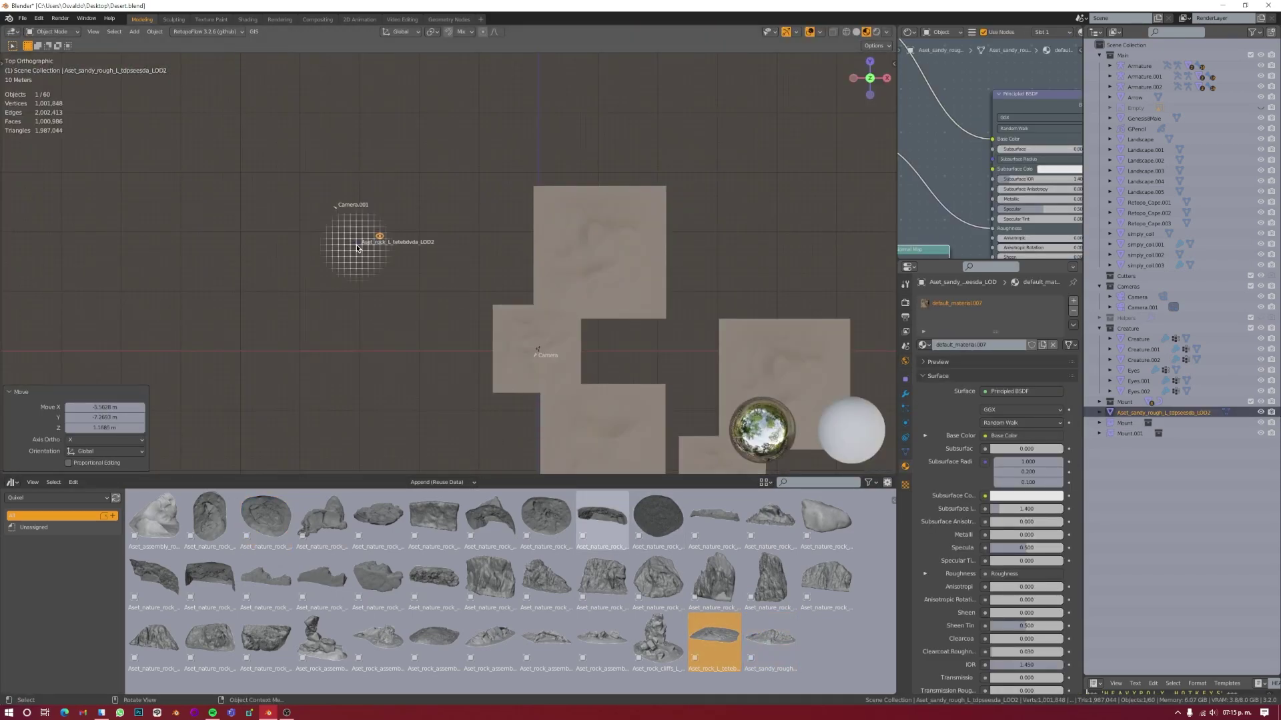
left_click_drag(712, 640, 522, 277)
key("g")
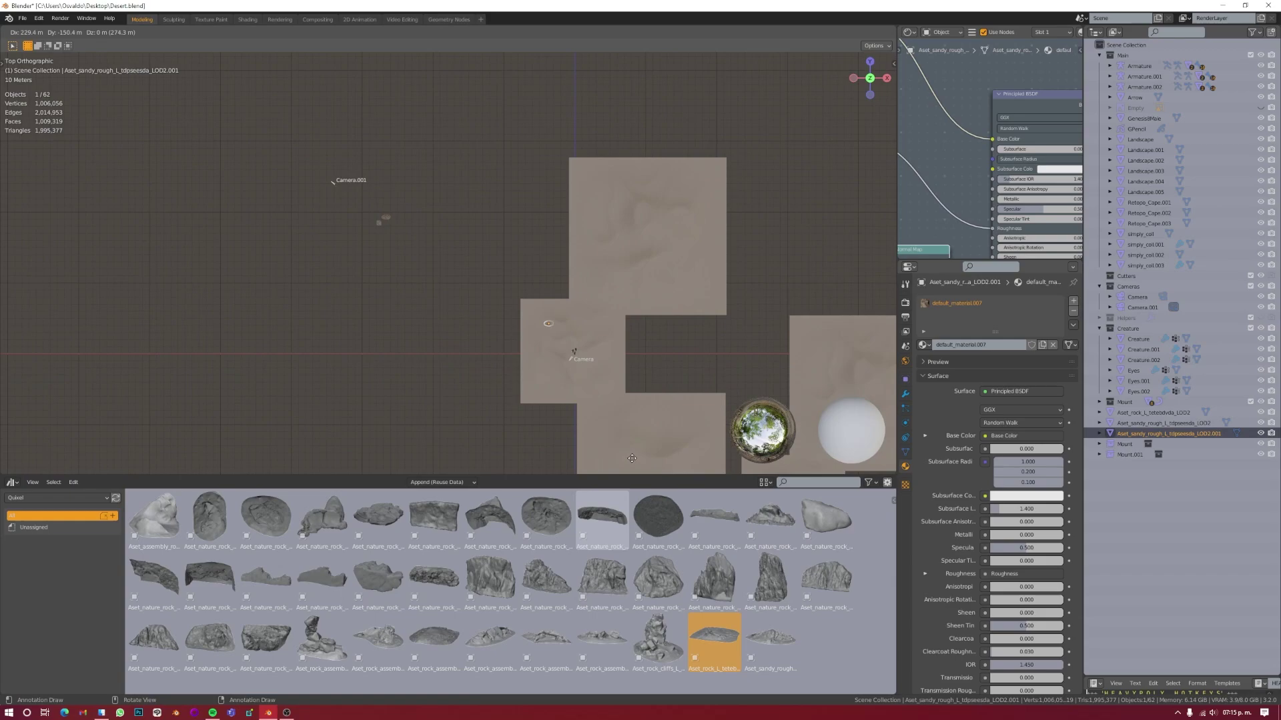
middle_click_drag(510, 355, 587, 341)
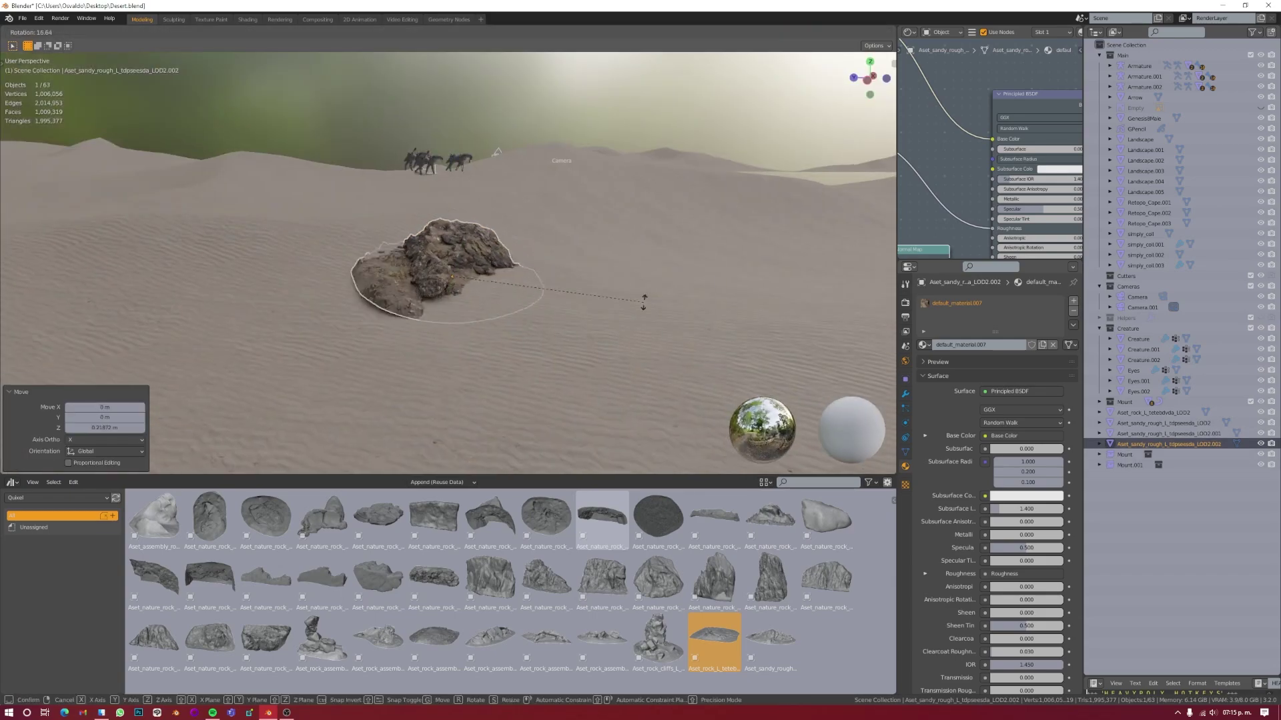
Step: Duplicate the sandy rock, rotate the copy and adjust its height in the camera shot
key("shift+d")
key("r")
key("g")
key("z")
key("KP_0")
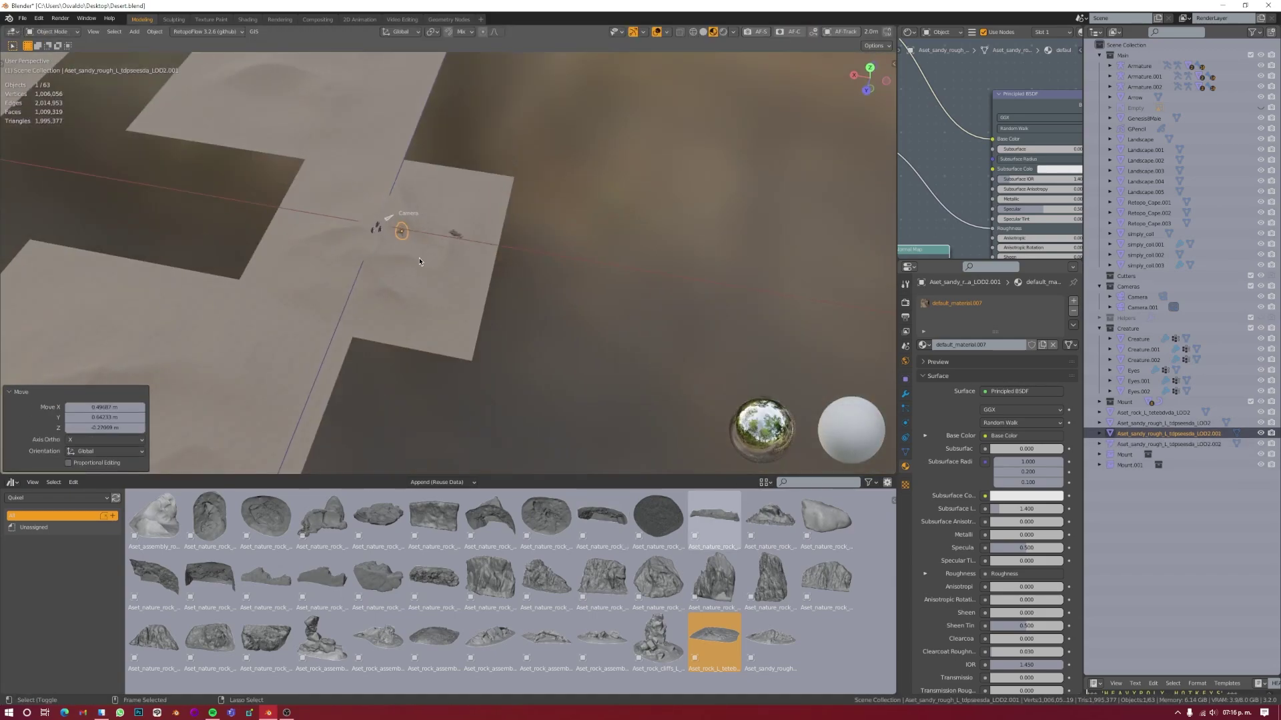
left_click(587, 335)
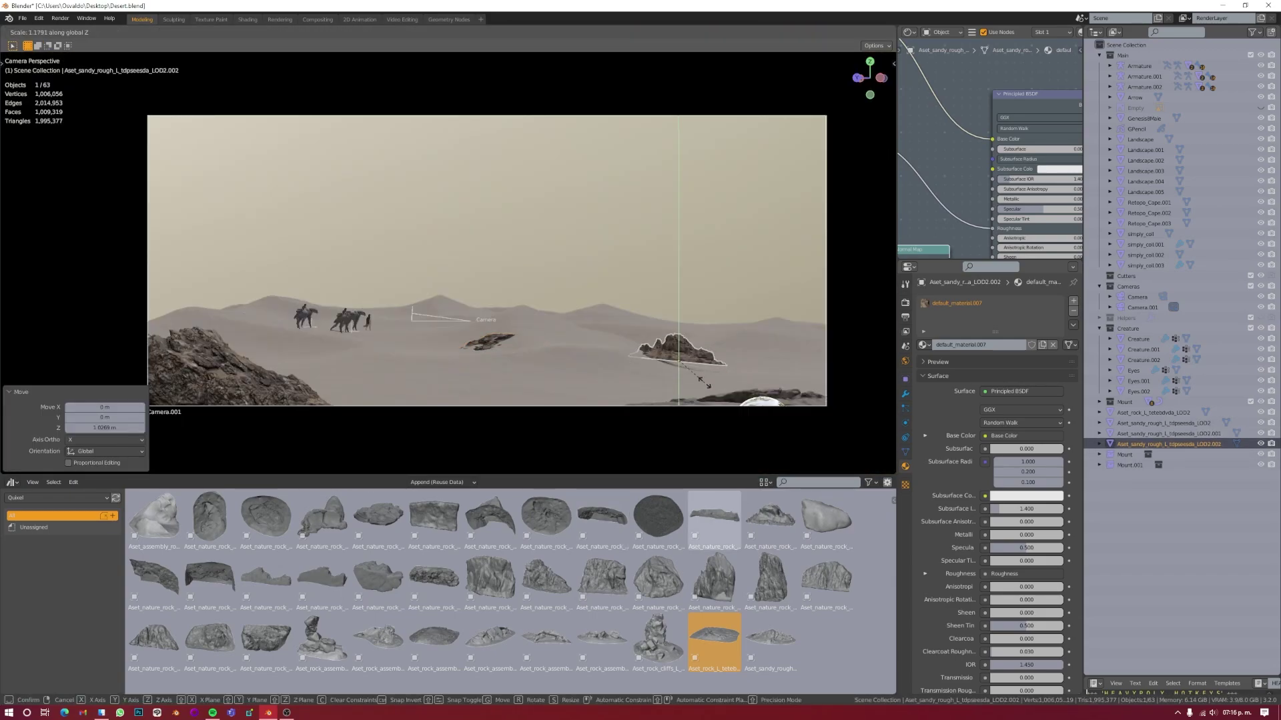
left_click(738, 386)
Step: Turn the rock 105 degrees around Z and check the layout from above
key("KP_7")
key("r")
key("z")
key("z")
key("Return")
key("KP_0")
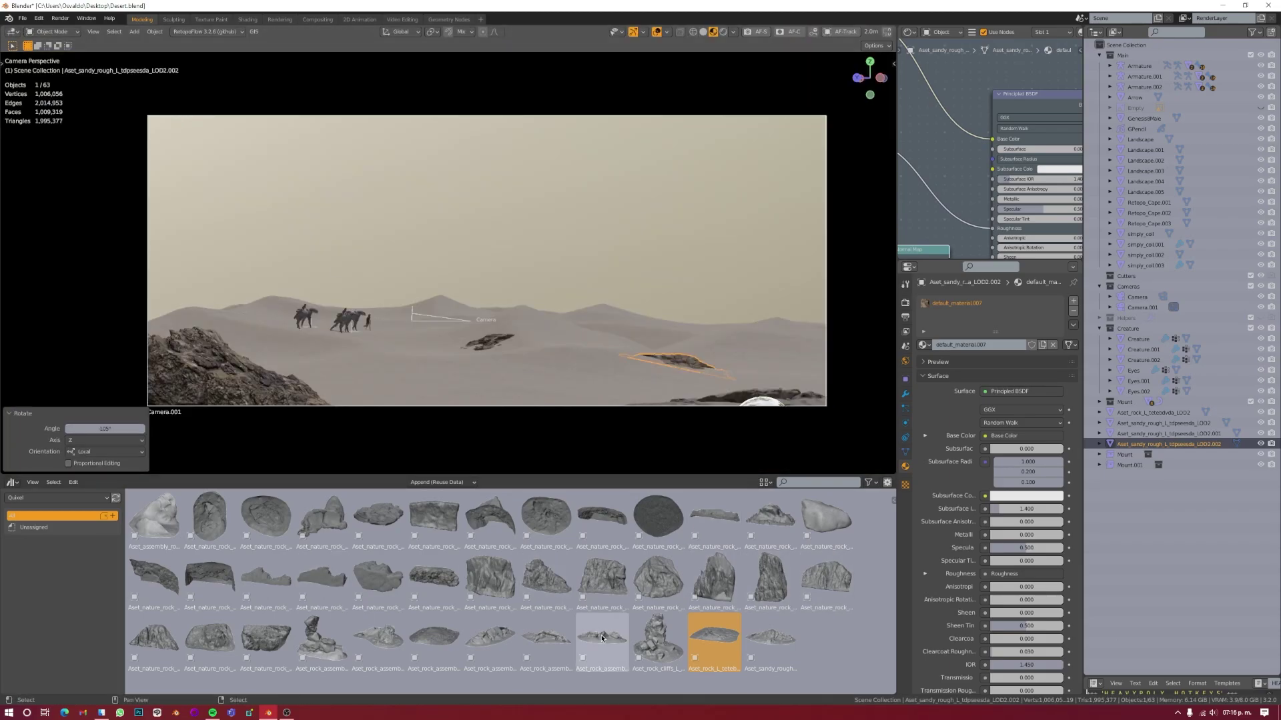
Step: Add another rock near the caravan and rotate it -51.5° around Z
left_click_drag(739, 388, 739, 389)
key("KP_Decimal")
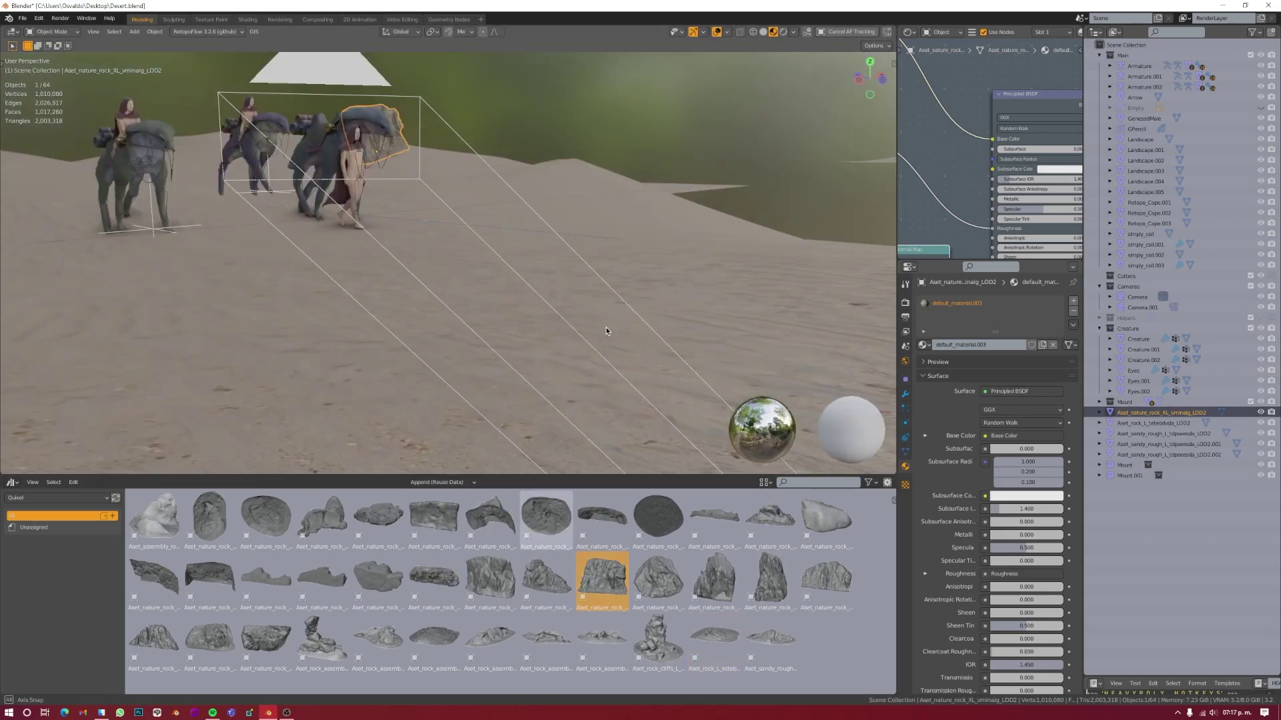
key("n")
key("r")
key("z")
left_click(537, 319)
Step: Move the new rock across the terrain and position a linked copy of it
key("KP_7")
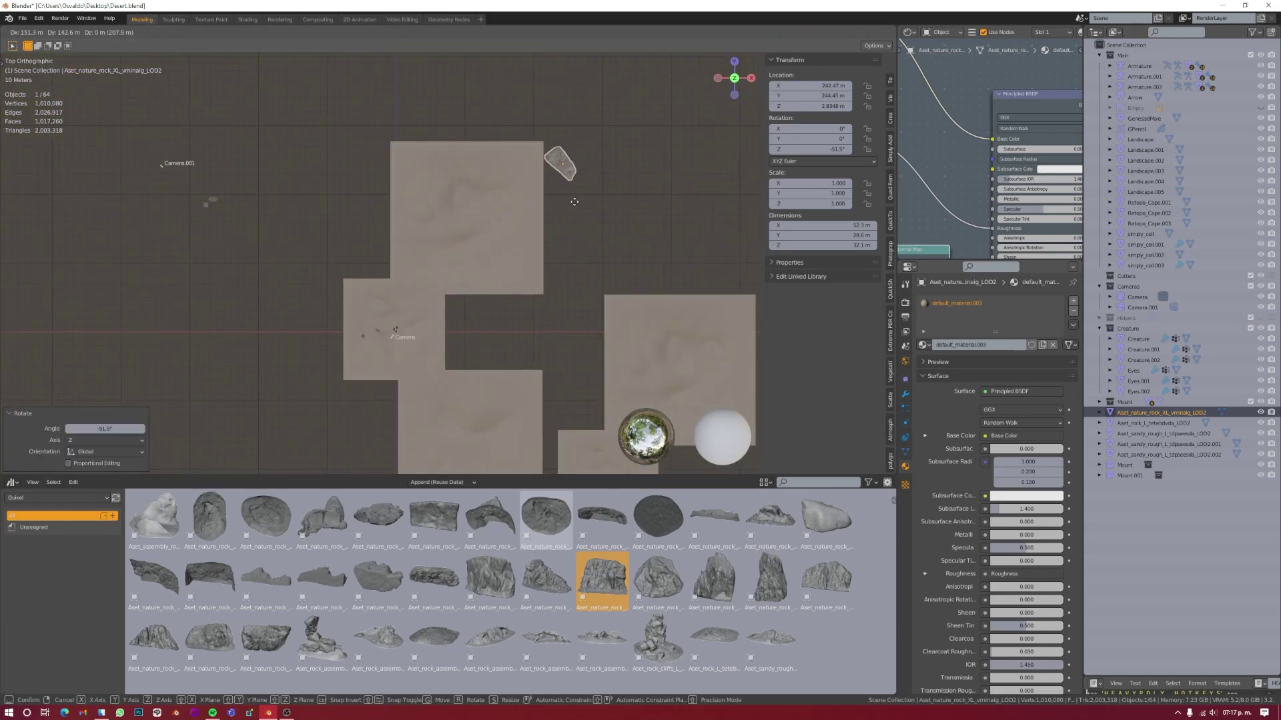
scroll(380, 264, "down", 3)
key("g")
left_click(362, 266)
key("KP_0")
key("g")
left_click(709, 364)
middle_click_drag(709, 364, 444, 227)
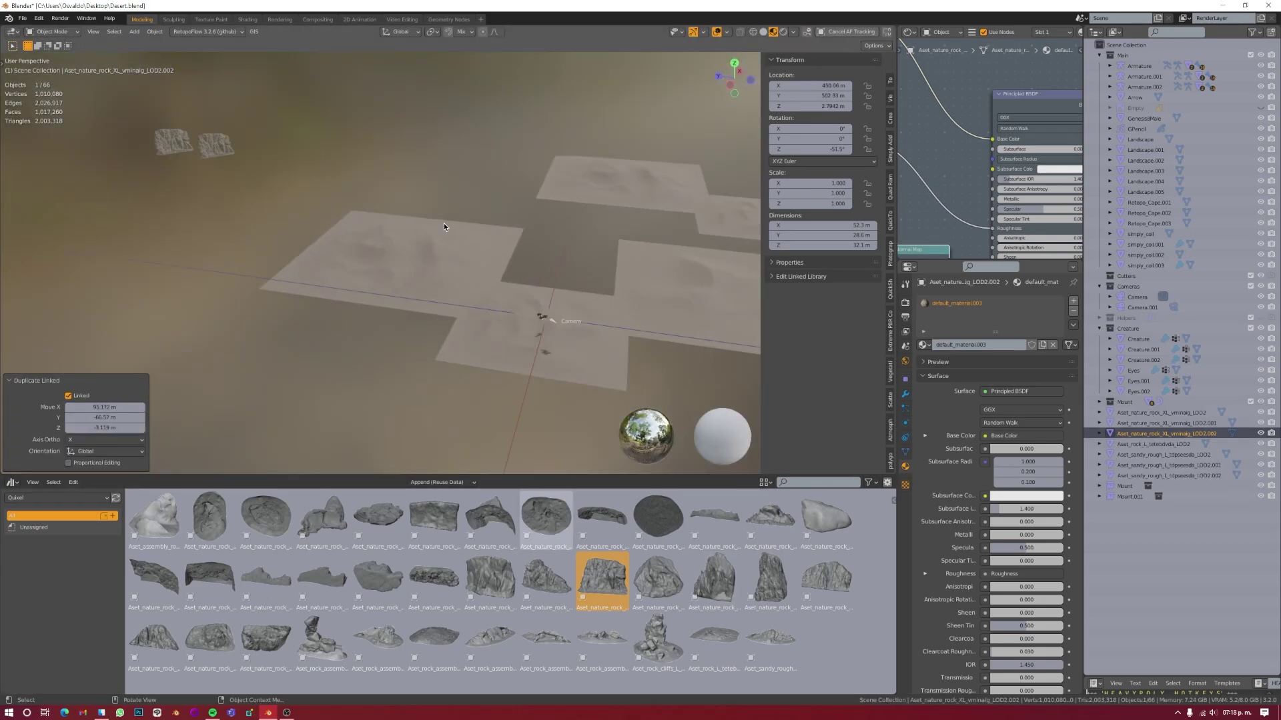
Step: Add a tall rock, move it into place and turn it 180 degrees
left_click_drag(581, 296, 580, 296)
key("KP_0")
key("KP_7")
key("g")
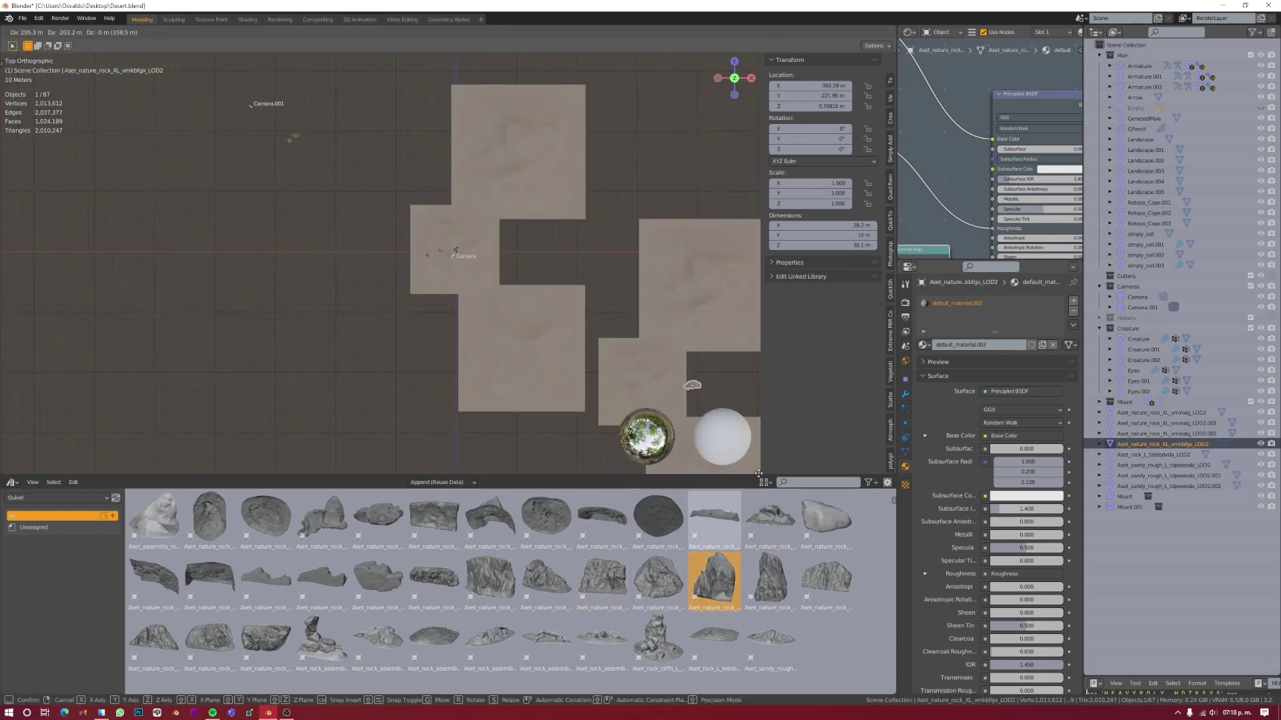
key("Return")
key("KP_0")
key("r")
key("z")
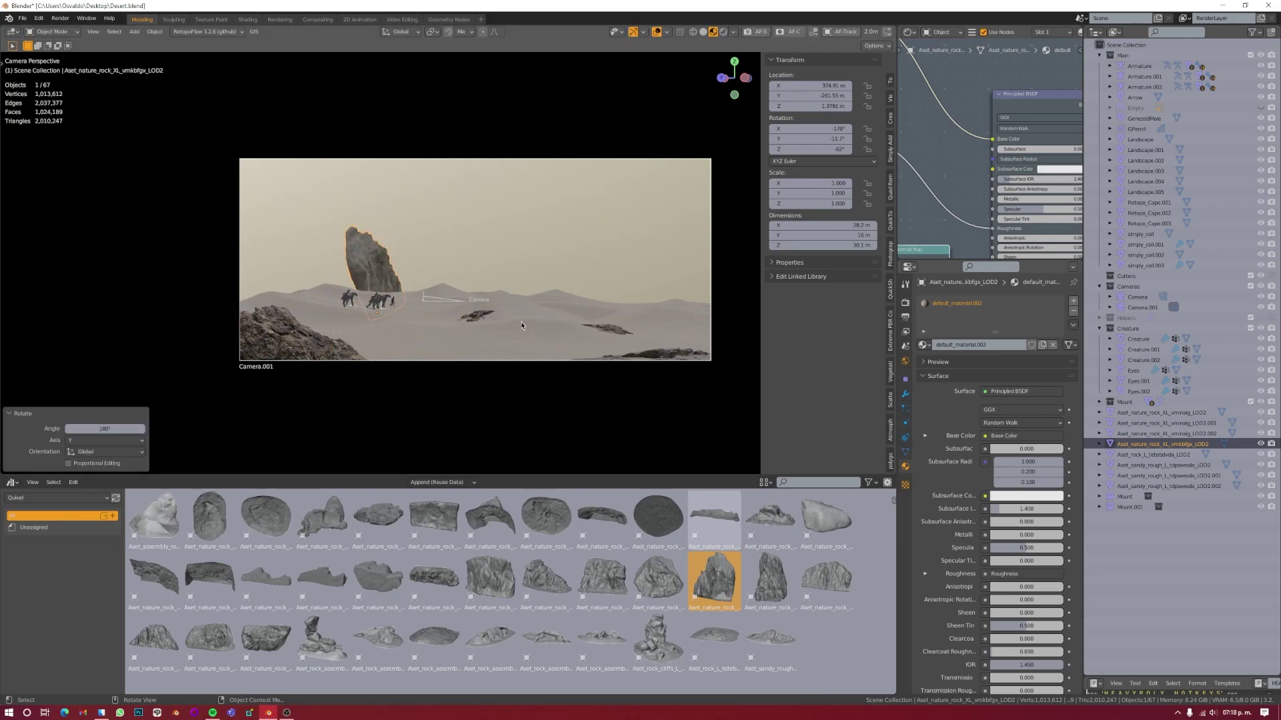
key("KP_7")
key("KP_0")
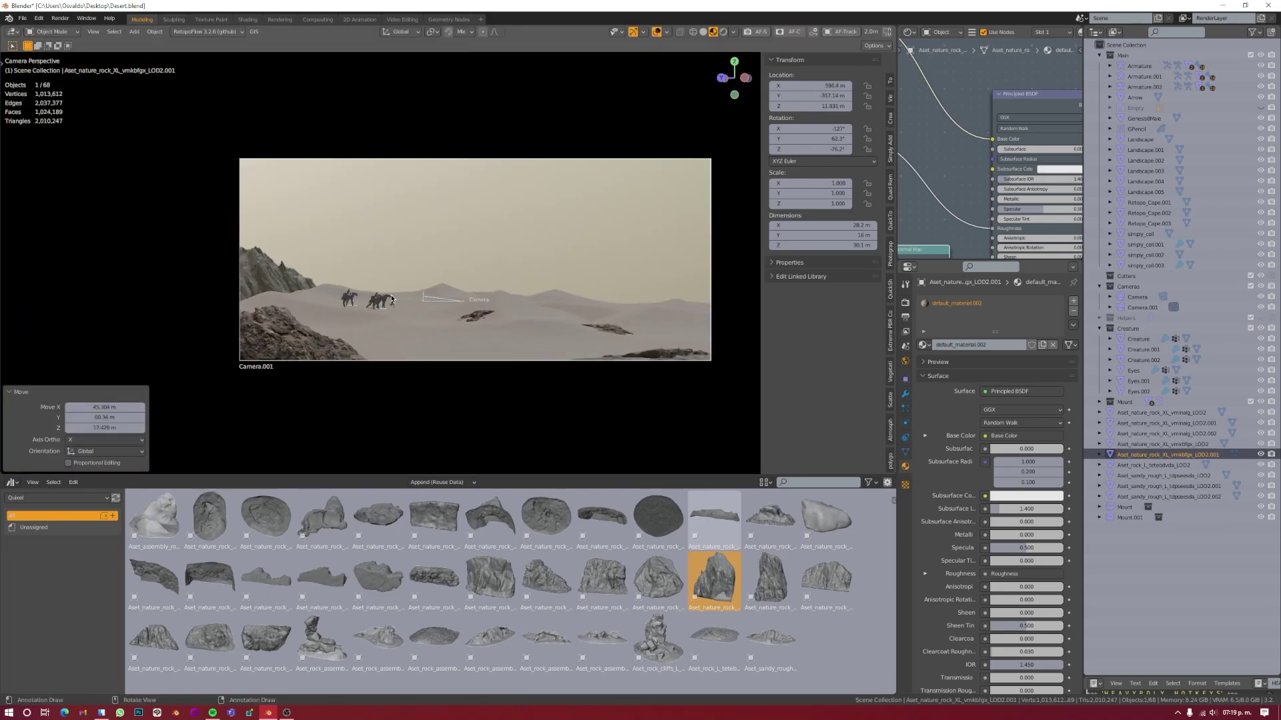
Step: Edit the camera's far clipping distance, then undo and reposition the tall rock
left_click(560, 363)
left_click(1025, 415)
key("ctrl+z")
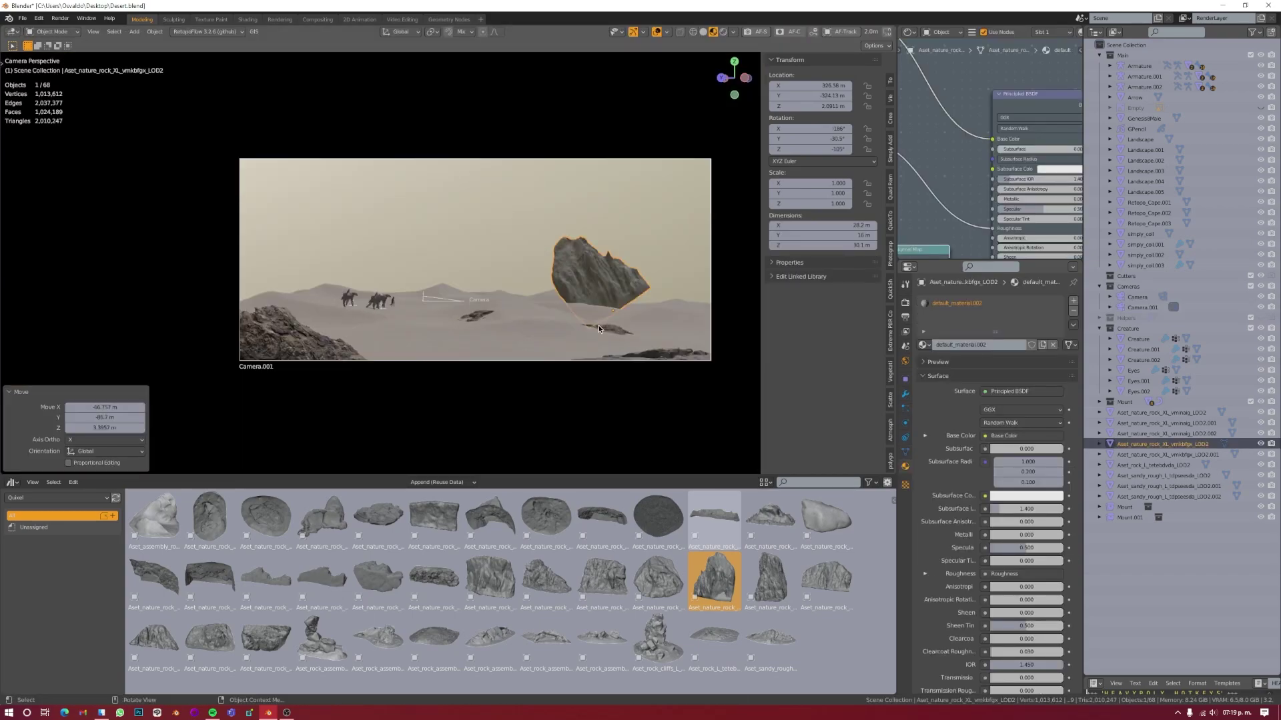
key("ctrl+z")
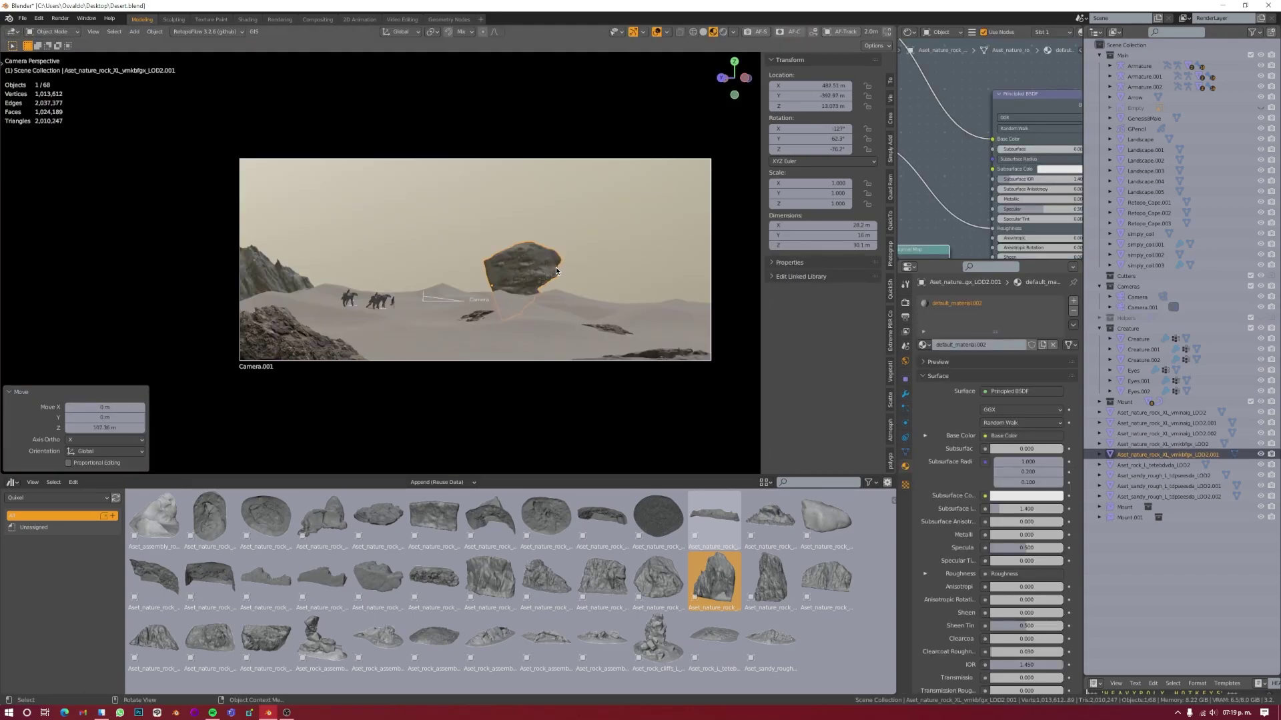
left_click(695, 375)
middle_click_drag(694, 376, 566, 323)
Step: Tilt the tall rock about 27 degrees, adjust its height, scale it up and save
key("r")
left_click(566, 323)
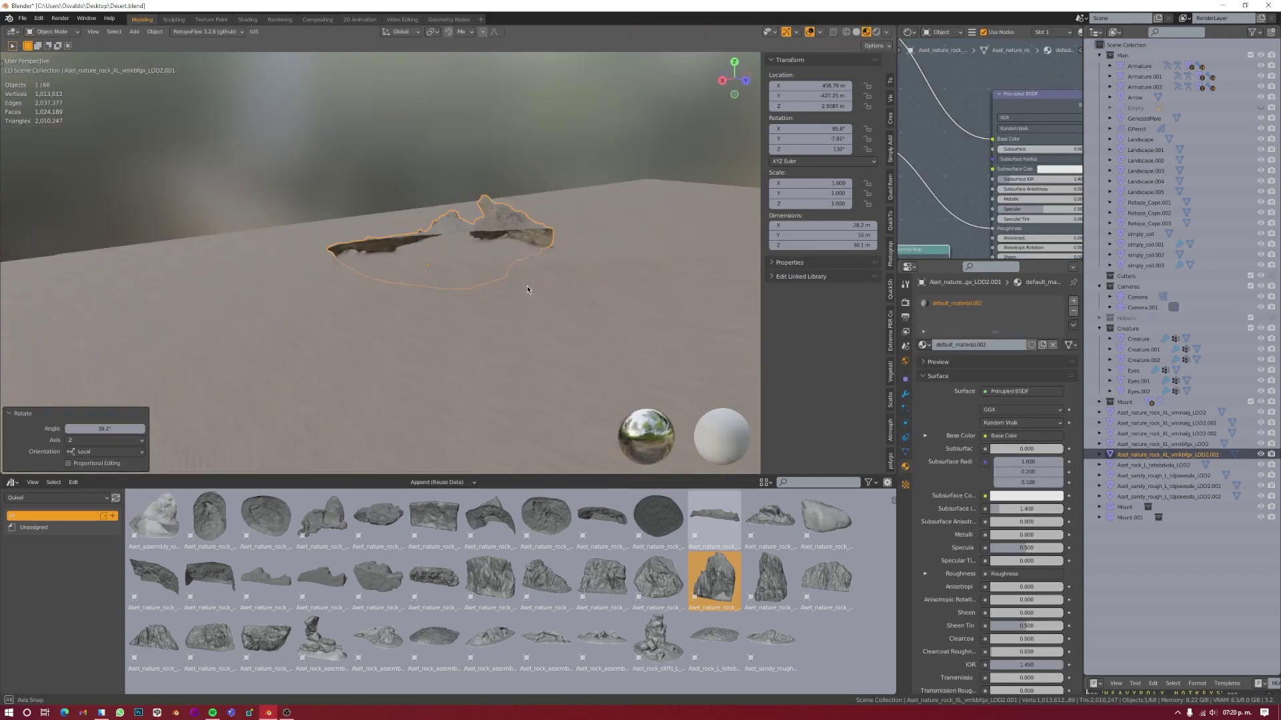
key("g")
key("z")
left_click(559, 332)
key("KP_0")
key("s")
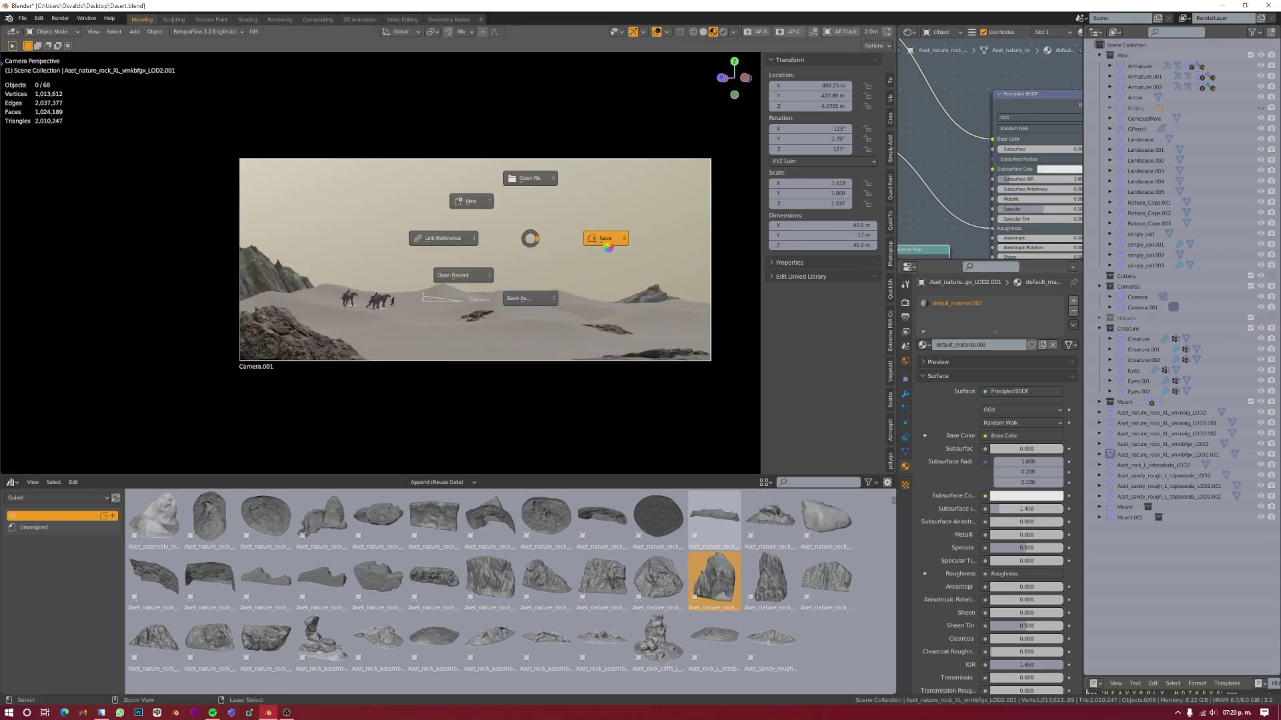
left_click(607, 241)
Step: Undo back through the recent camera and landscape edits
key("ctrl+z")
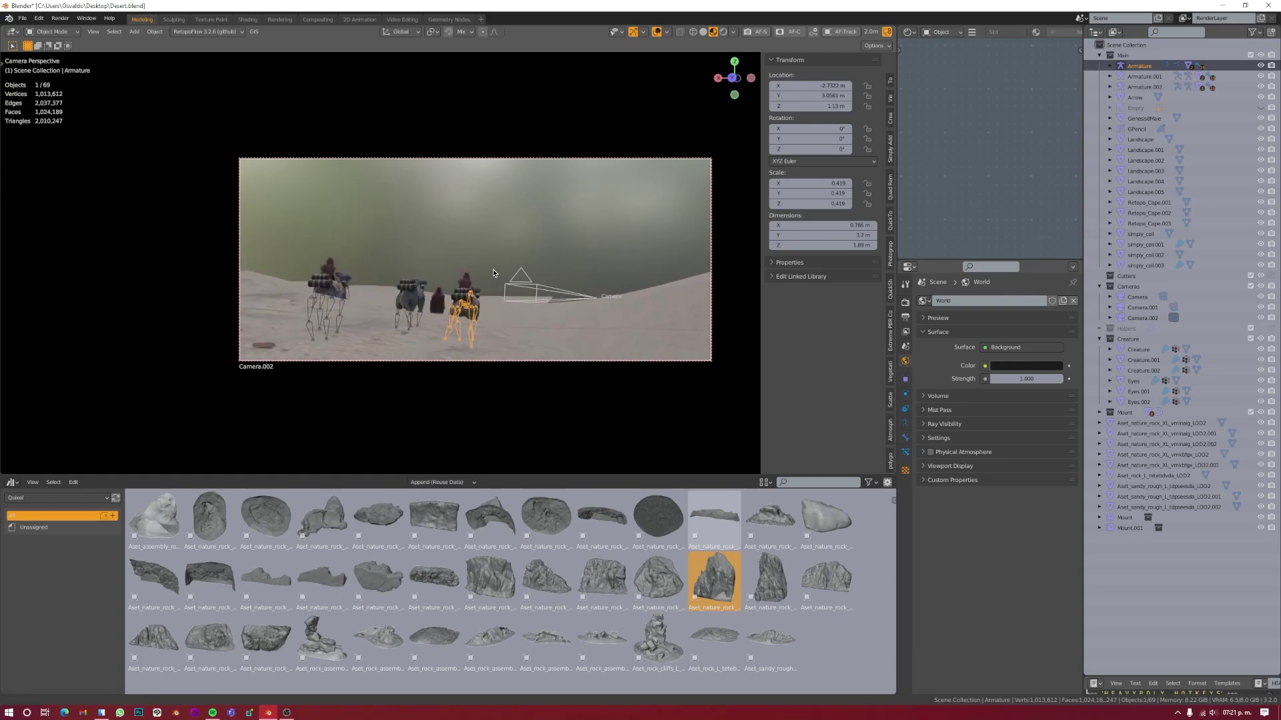
key("ctrl+z")
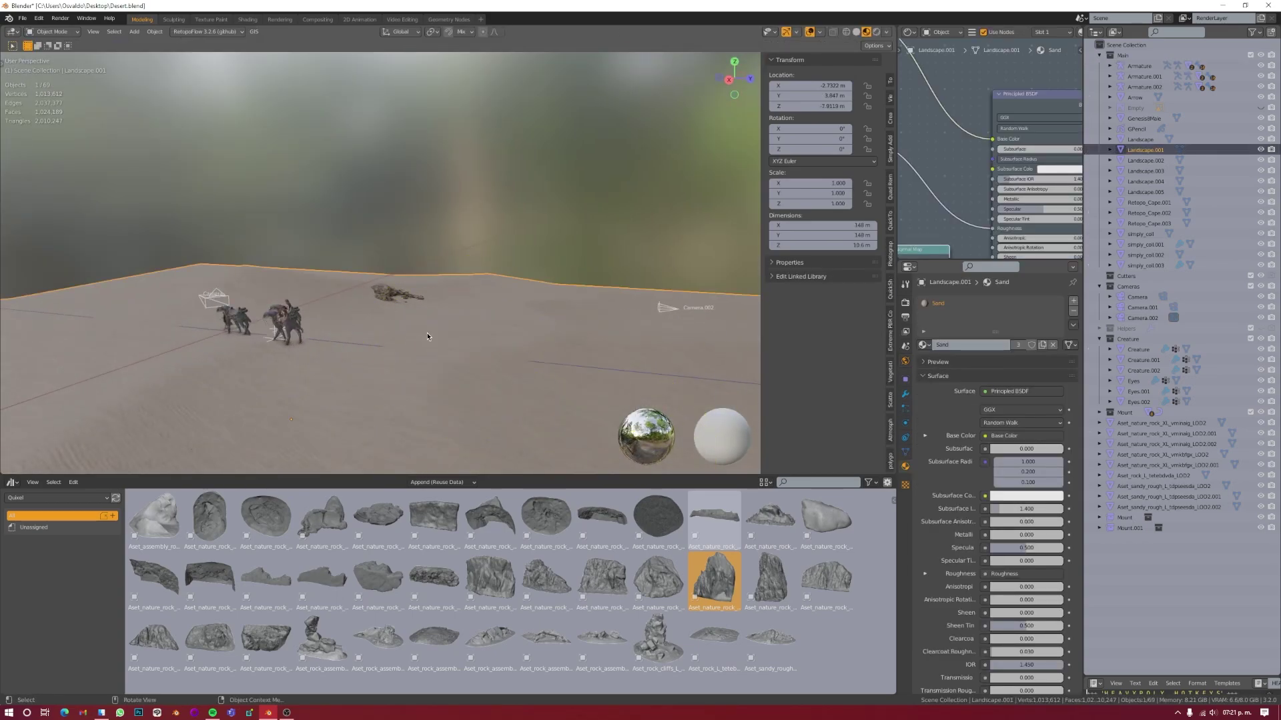
key("KP_0")
key("ctrl+z")
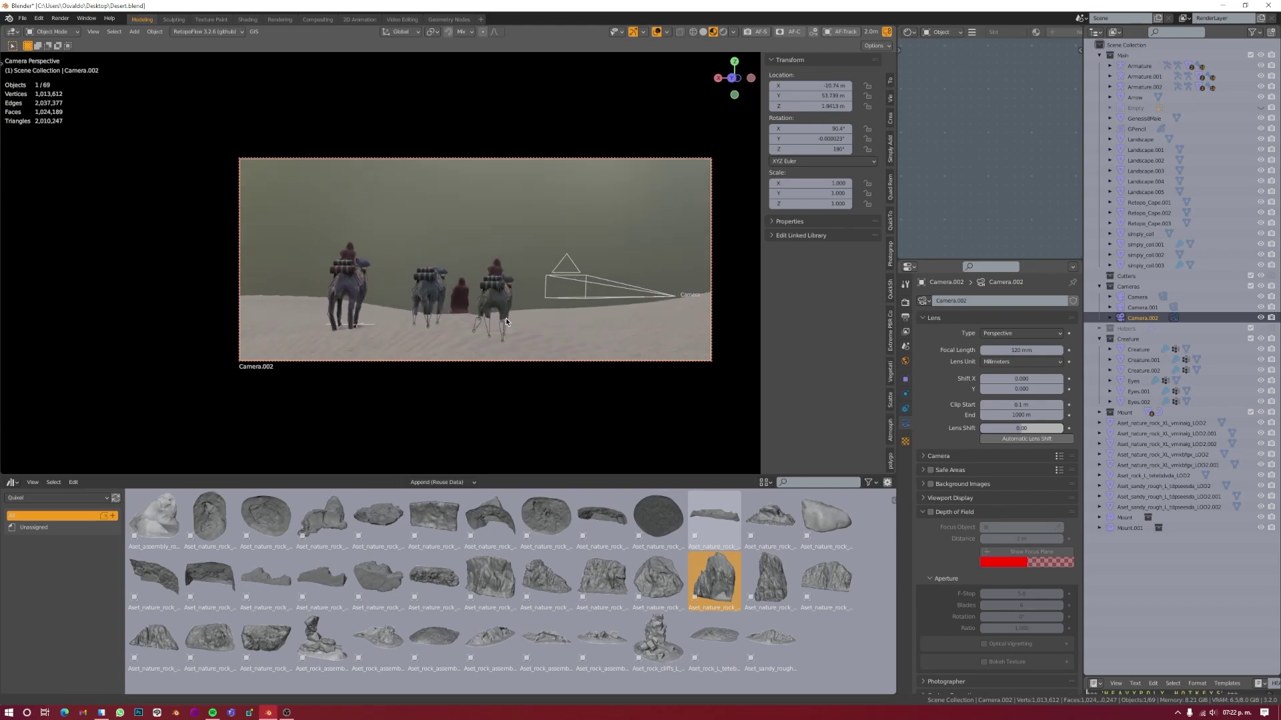
key("ctrl+z")
key("ctrl+z")
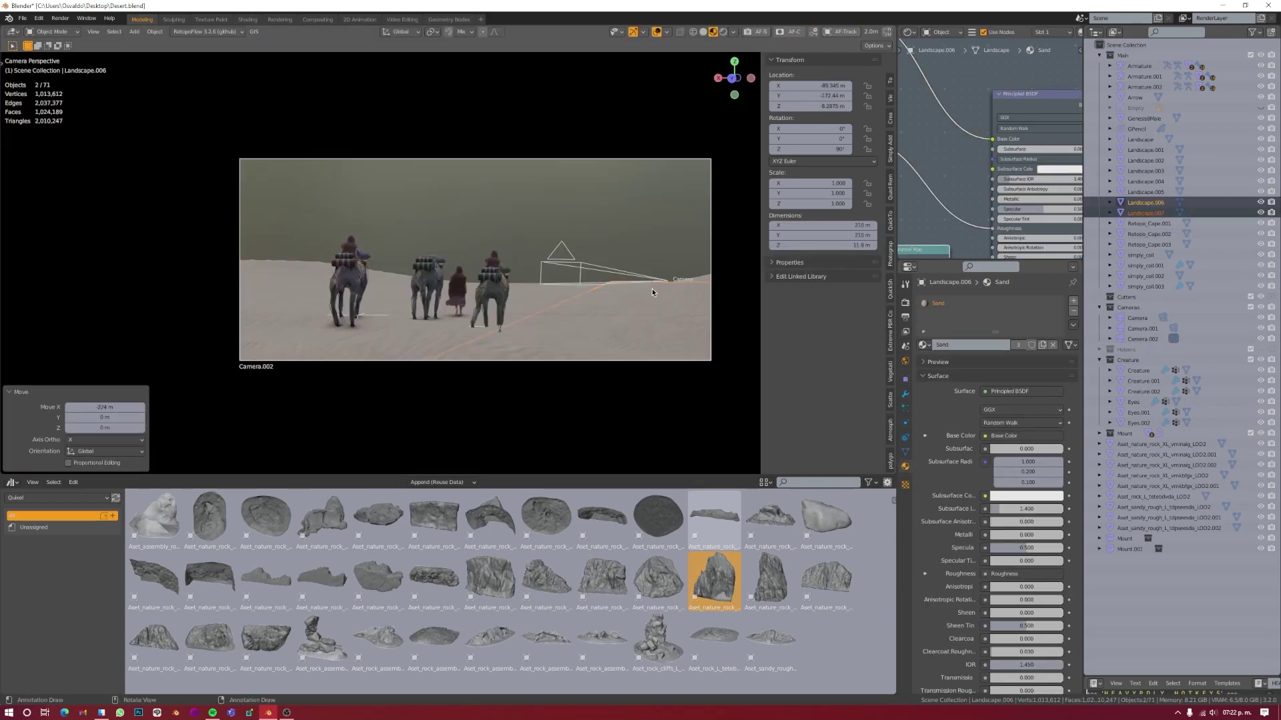
key("ctrl+z")
key("ctrl+z")
key("ctrl+z")
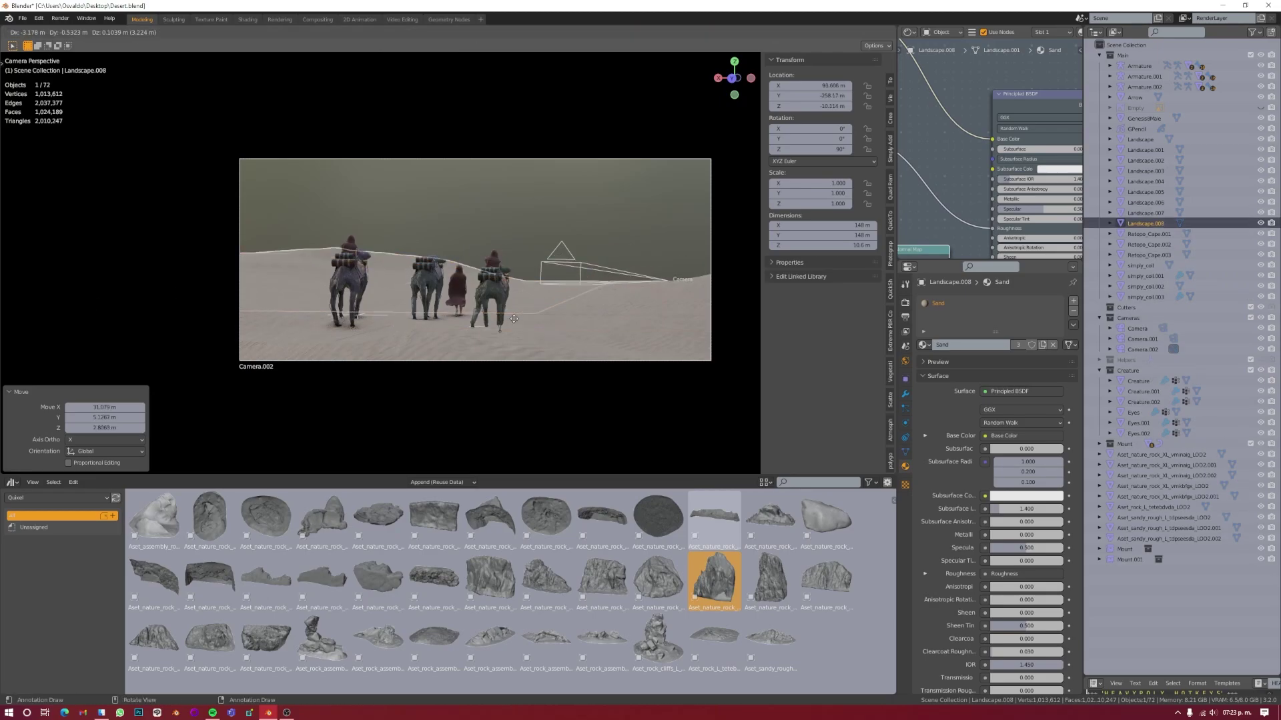
Step: Redo and undo the sandy rock changes until the rock rests on the ground
key("ctrl+shift+z")
key("ctrl+shift+z")
key("ctrl+shift+z")
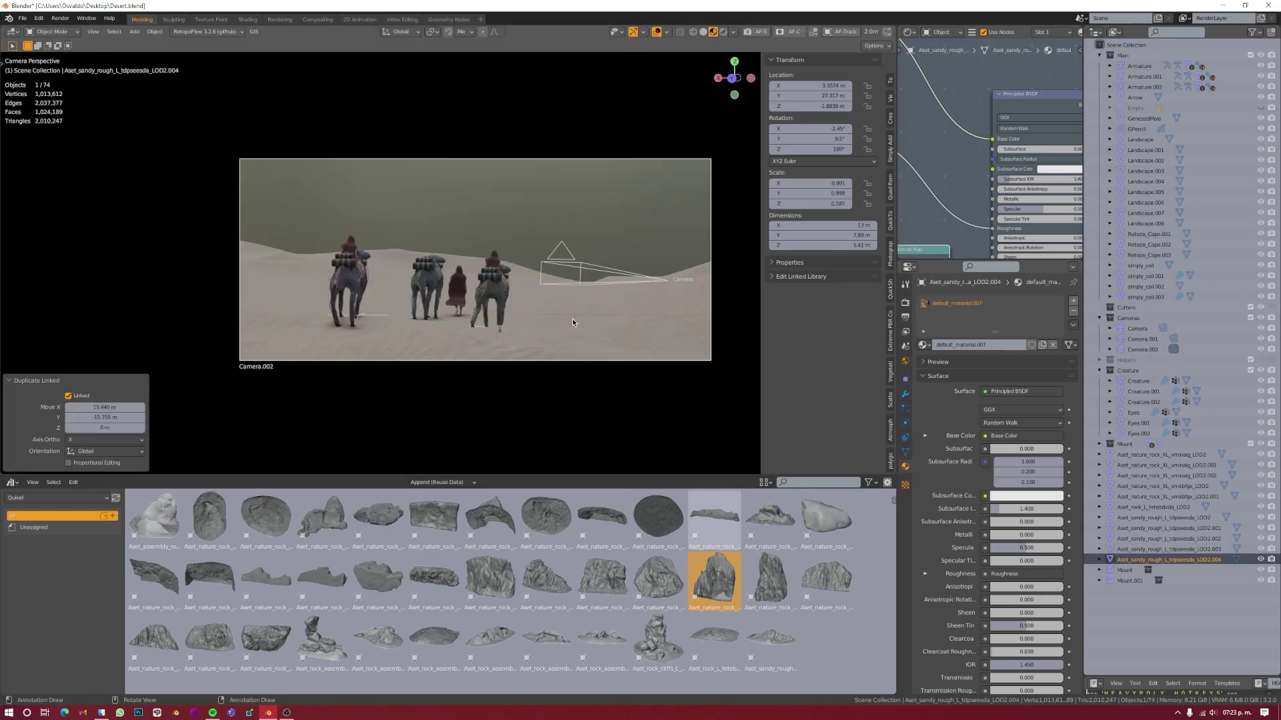
key("ctrl+shift+z")
key("ctrl+shift+z")
key("ctrl+shift+z")
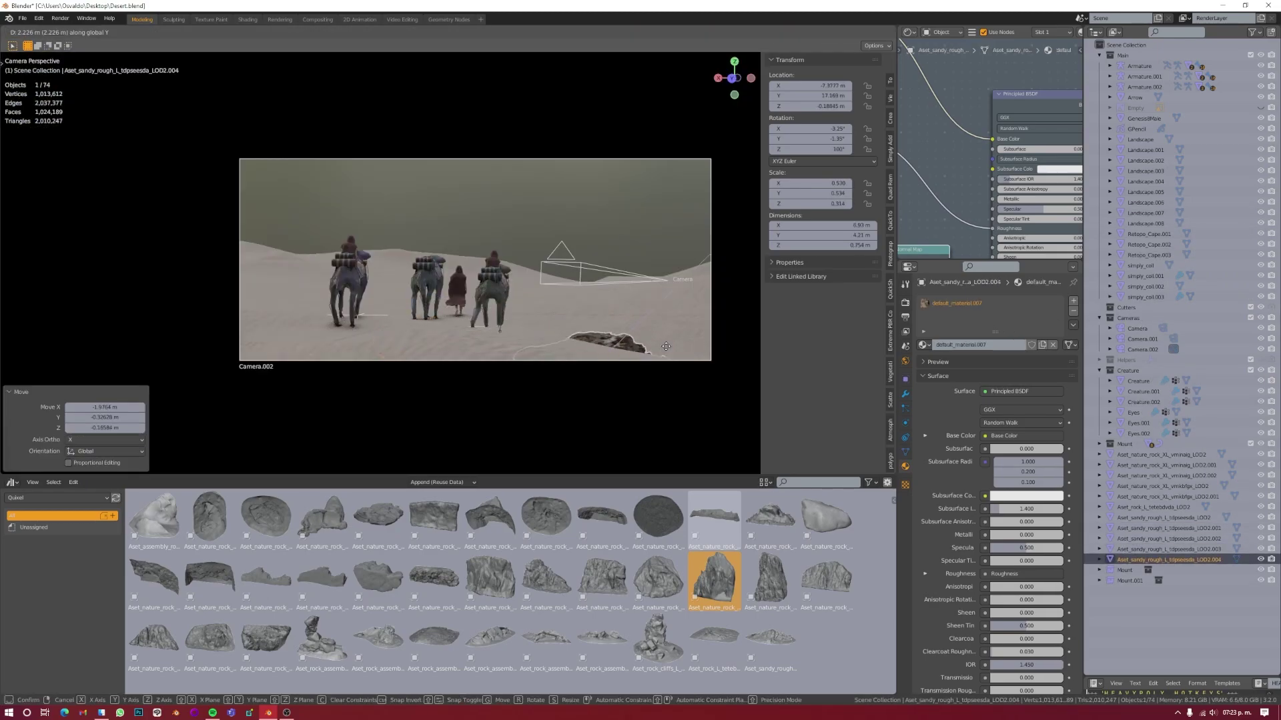
key("ctrl+z")
key("ctrl+z")
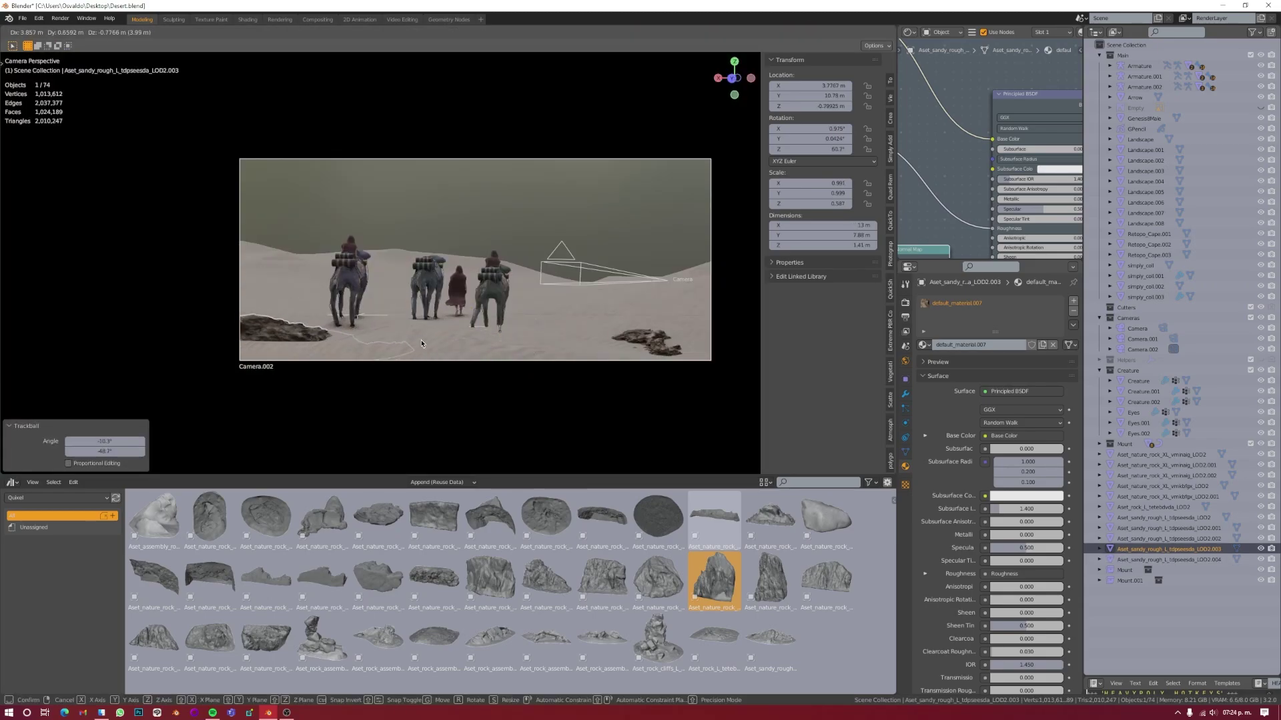
key("ctrl+shift+z")
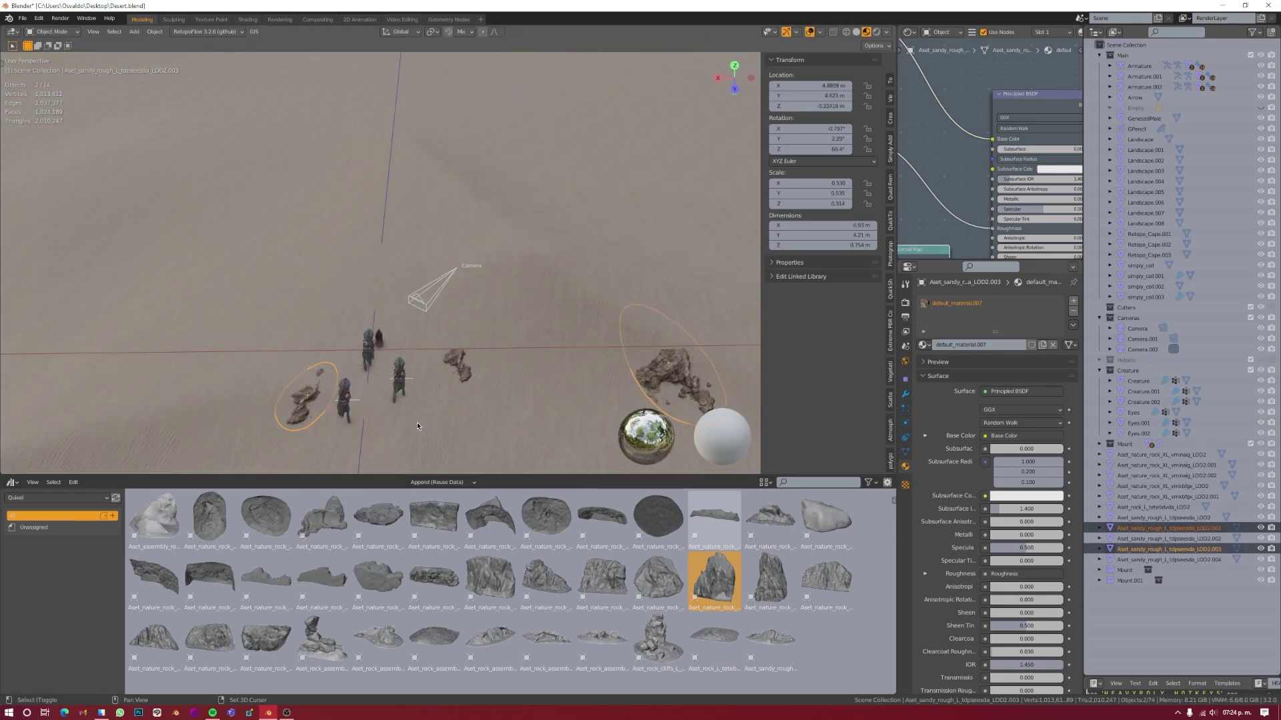
key("ctrl+shift+z")
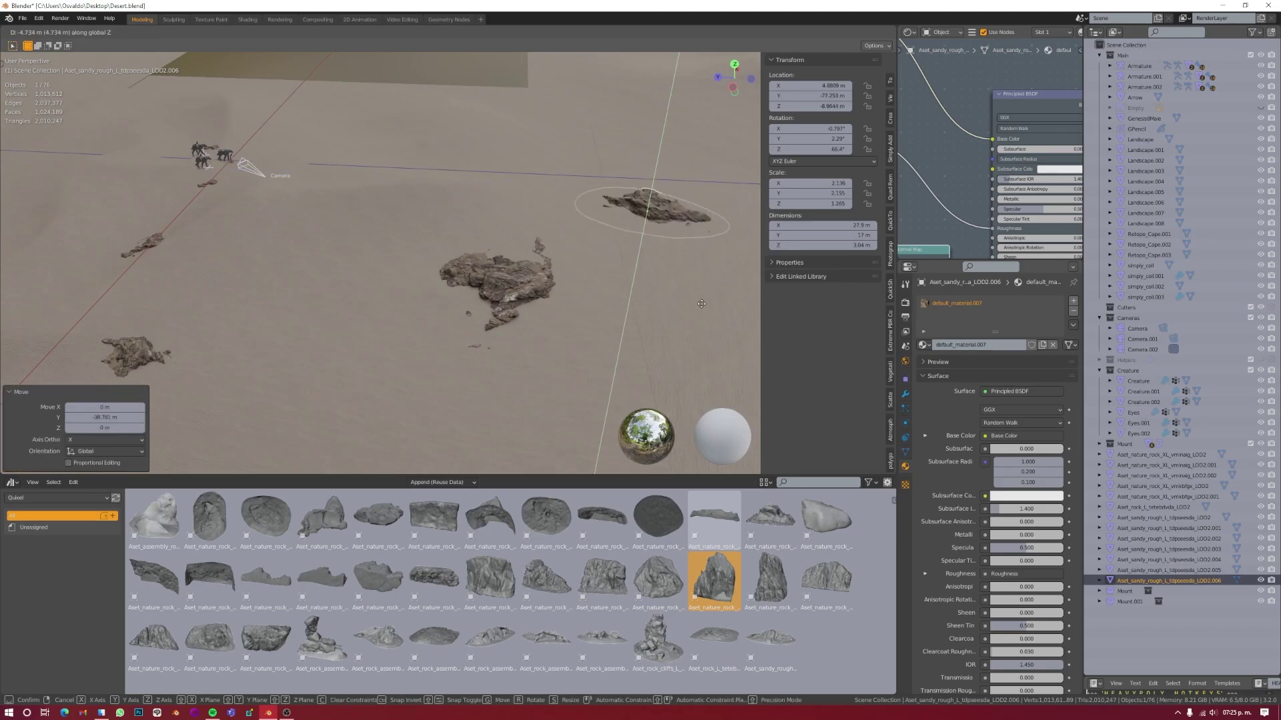
key("ctrl+z")
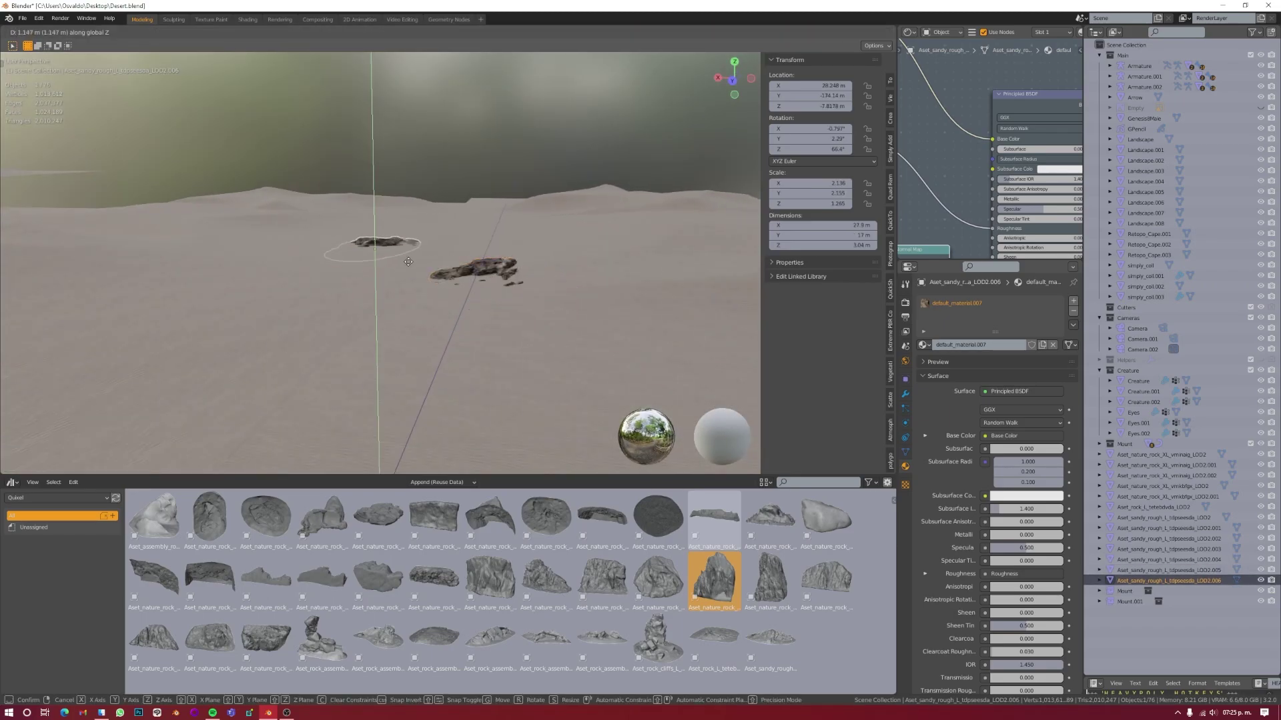
key("ctrl+z")
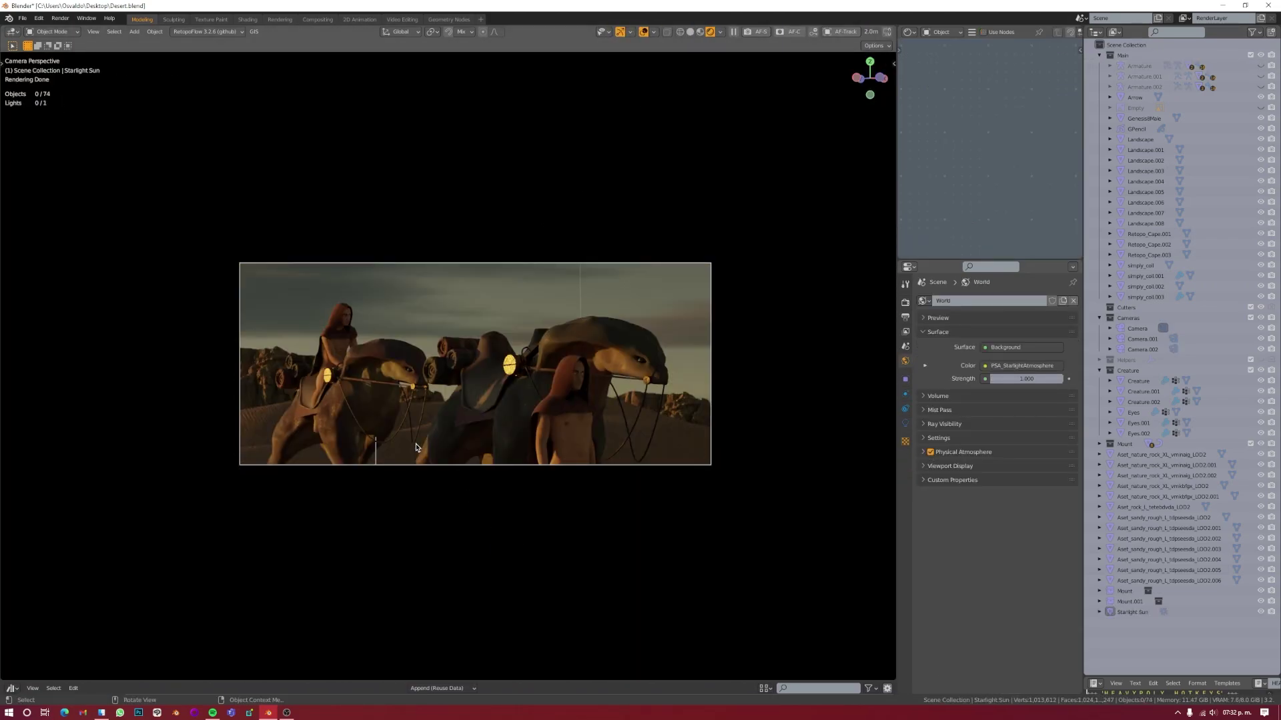
Step: Adjust the sky sun's angles and bring atmosphere density to 2.04
key("Return")
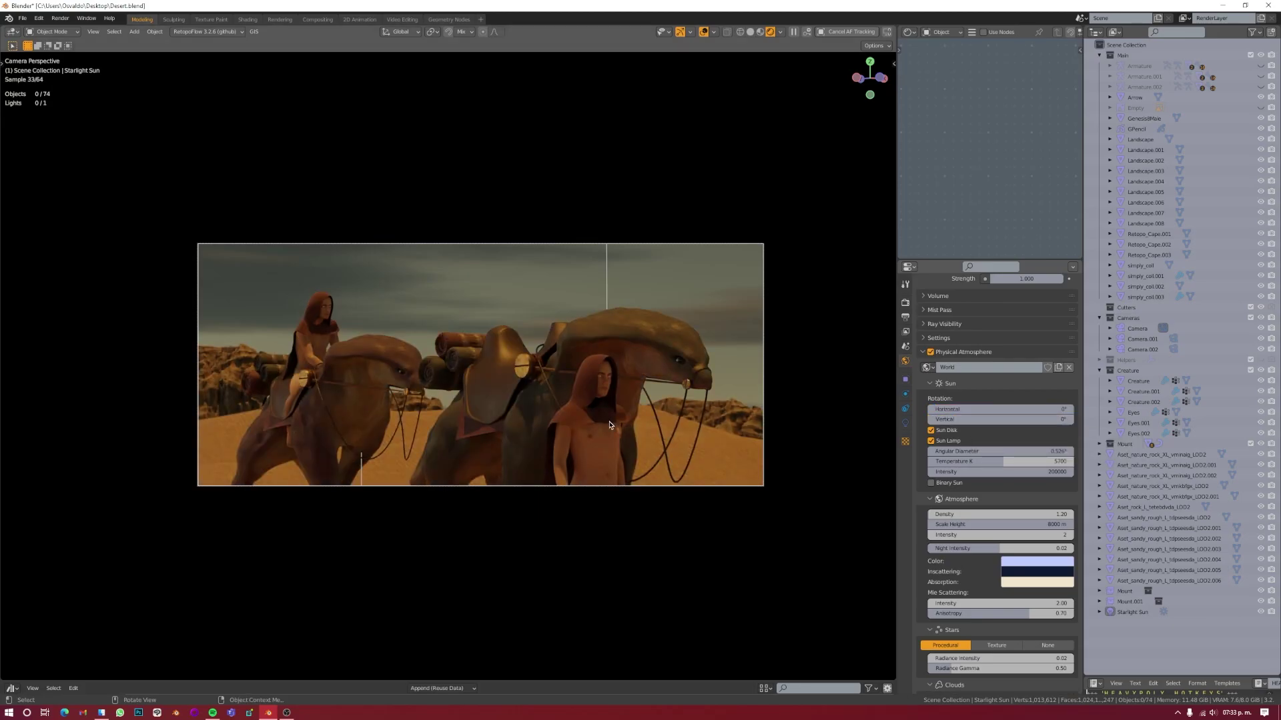
left_click_drag(980, 419, 1016, 413)
mouse_move(974, 514)
left_mouse_down()
mouse_move(995, 515)
mouse_move(964, 514)
left_mouse_up()
key("KP_0")
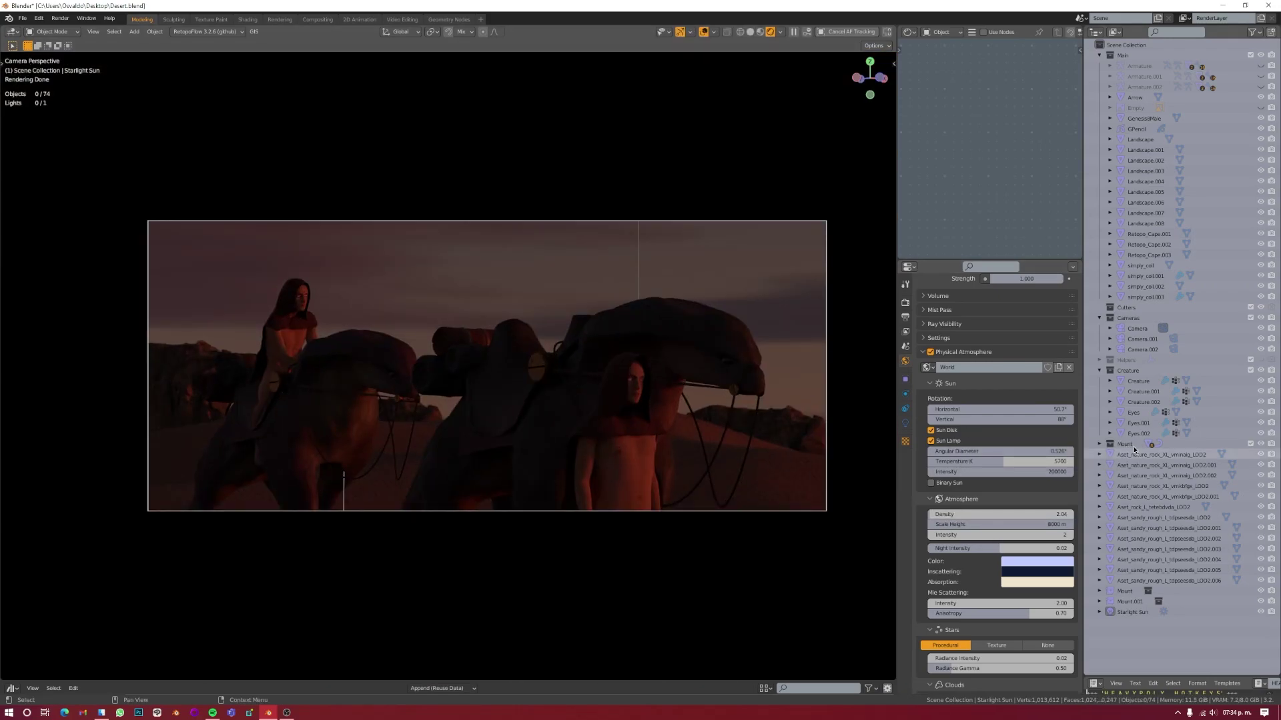
Step: Check the camera settings, then set the sun's vertical angle to 106° and preview
left_click(1137, 329)
left_click(905, 423)
scroll(992, 558, "down", 5)
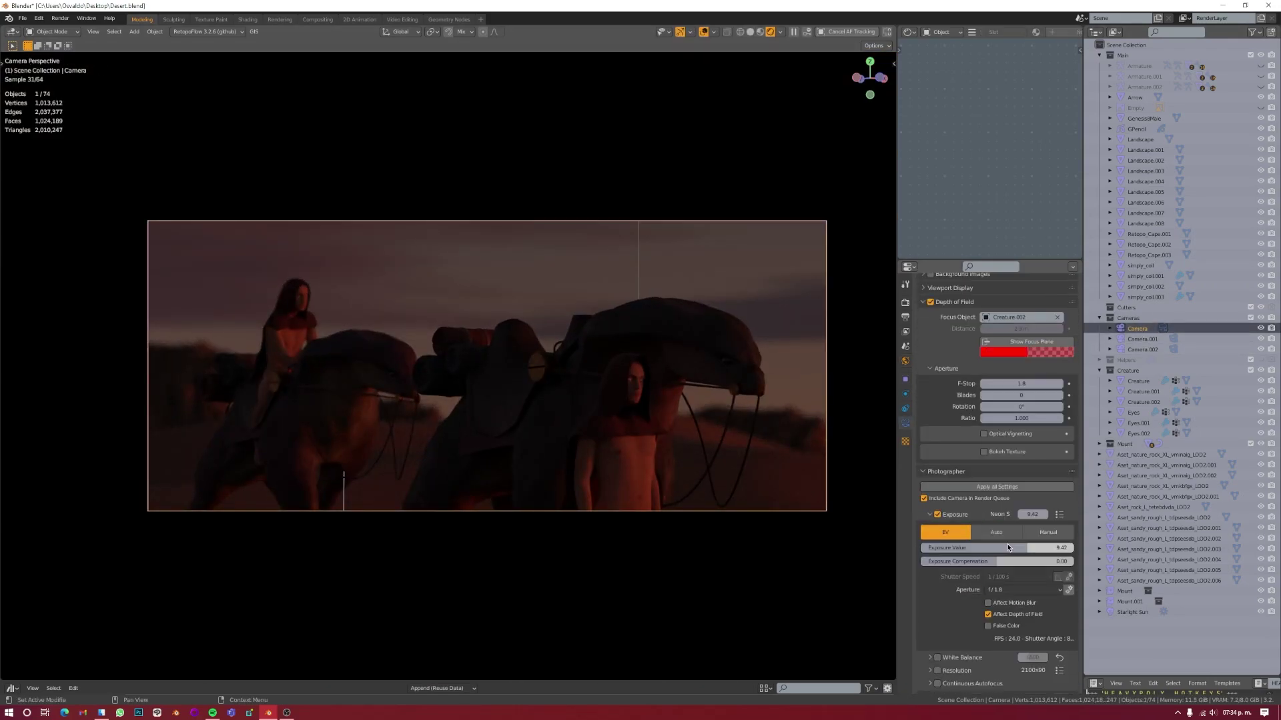
left_click(905, 361)
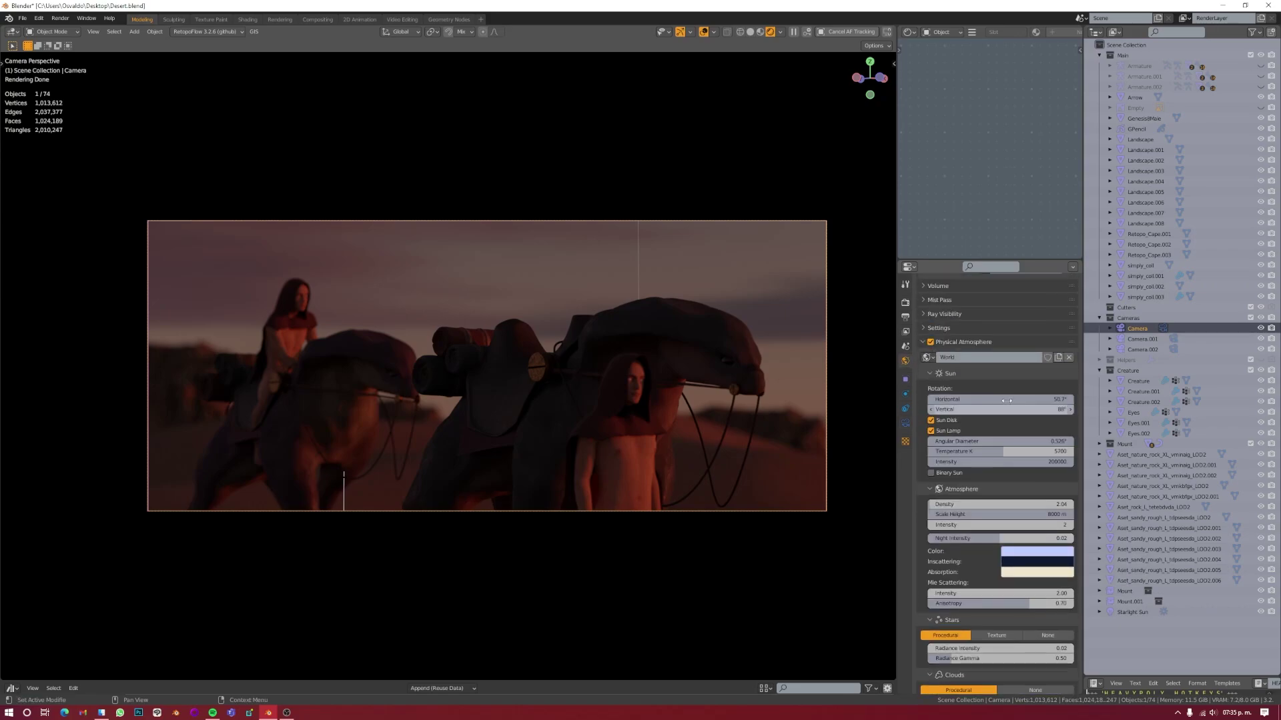
mouse_move(1000, 409)
left_mouse_down()
mouse_move(922, 413)
mouse_move(934, 414)
left_mouse_up()
key("KP_0")
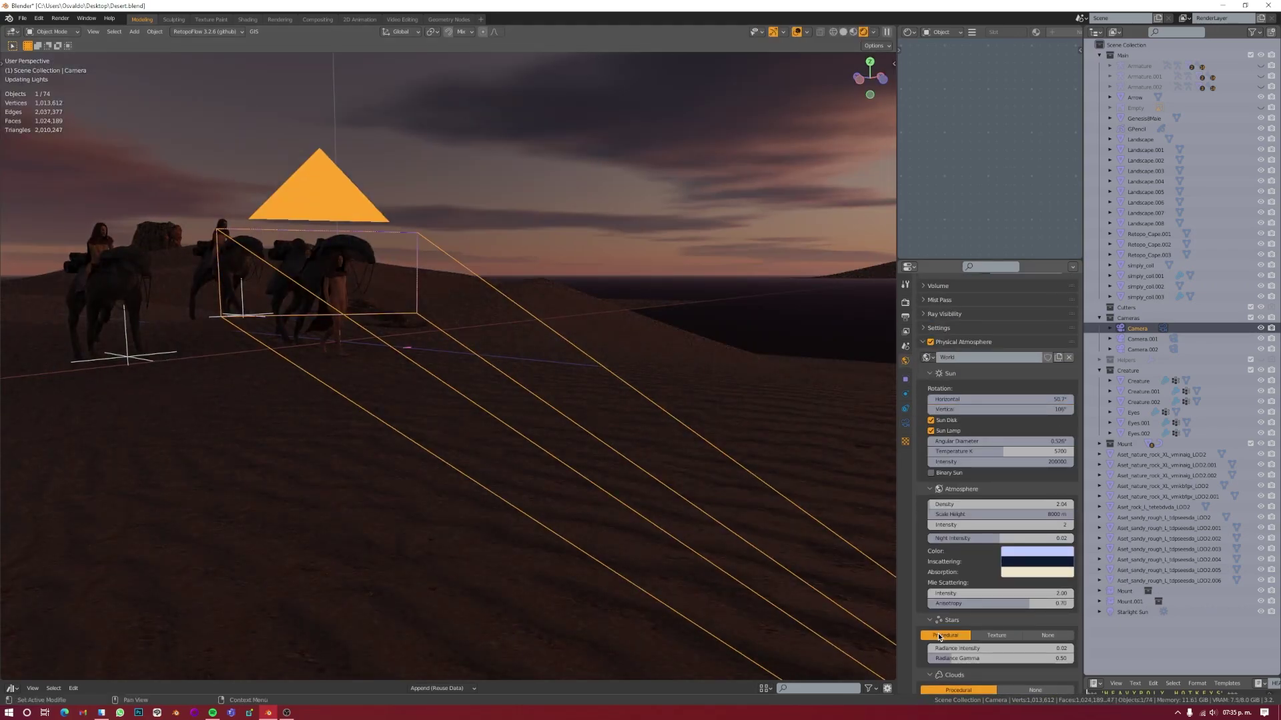
scroll(1001, 434, "down", 4)
key("KP_0")
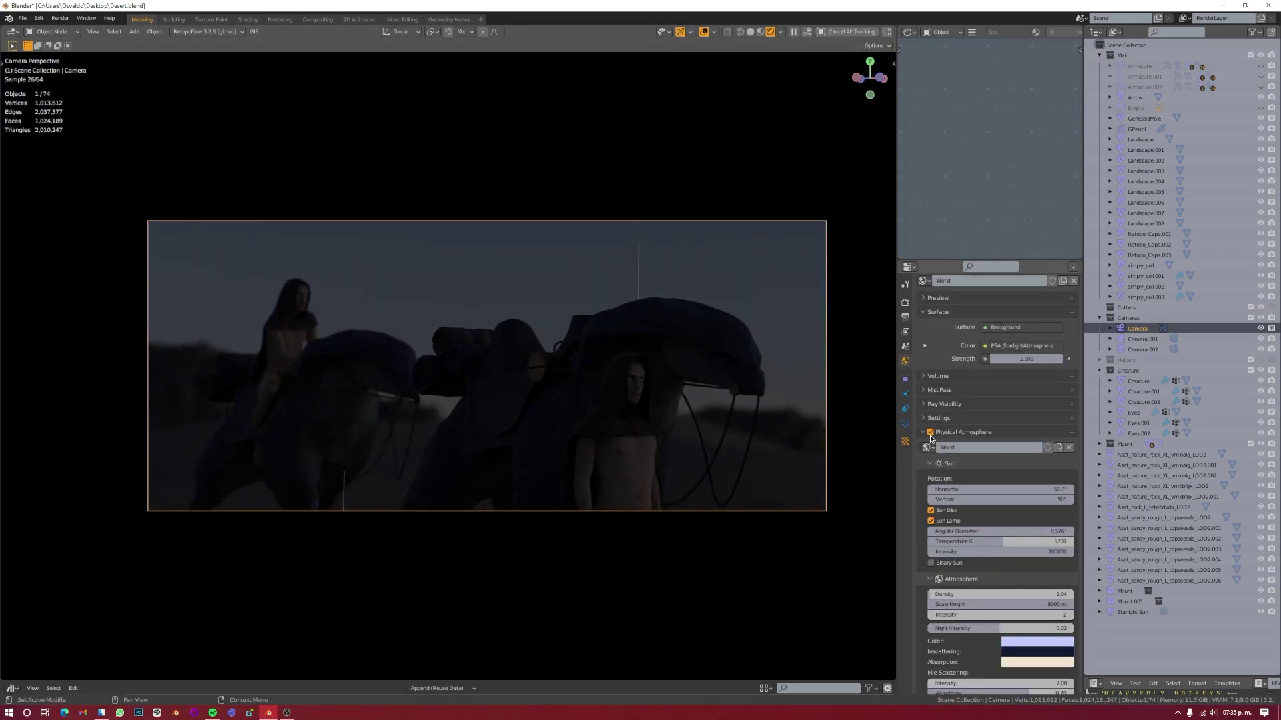
Step: Lower the sun elevation, raise dust and ozone, and rotate the sun to -36.4°
mouse_move(1021, 427)
left_mouse_down()
mouse_move(987, 427)
mouse_move(1100, 435)
mouse_move(997, 427)
left_mouse_up()
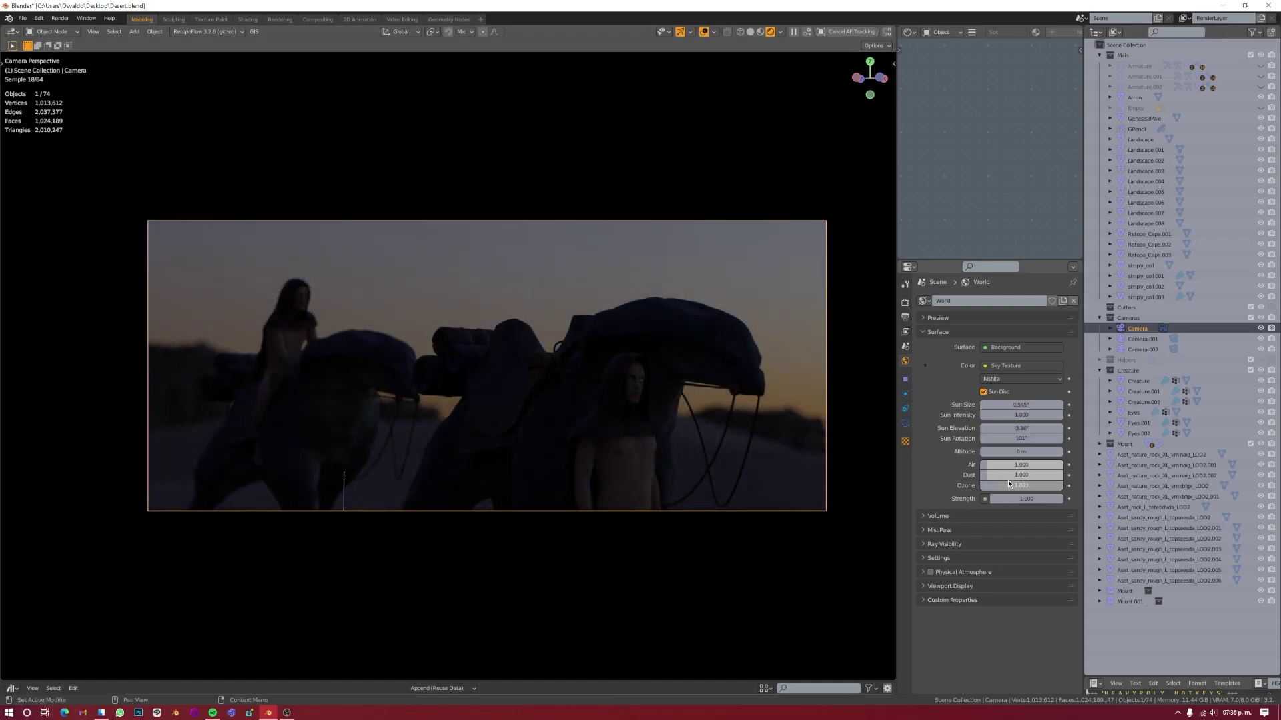
left_click_drag(1022, 485, 1048, 485)
left_click_drag(1010, 475, 1010, 476)
mouse_move(1022, 427)
left_mouse_down()
mouse_move(1037, 437)
mouse_move(878, 462)
left_mouse_up()
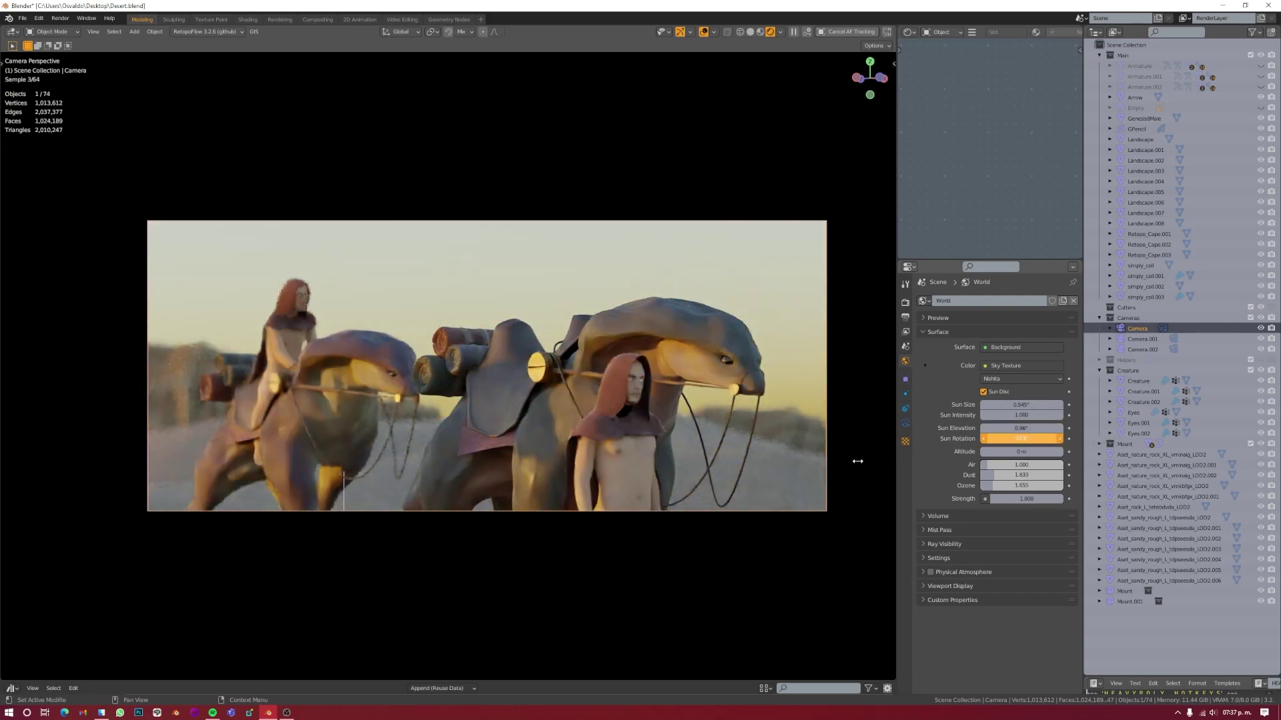
left_click_drag(878, 462, 854, 461)
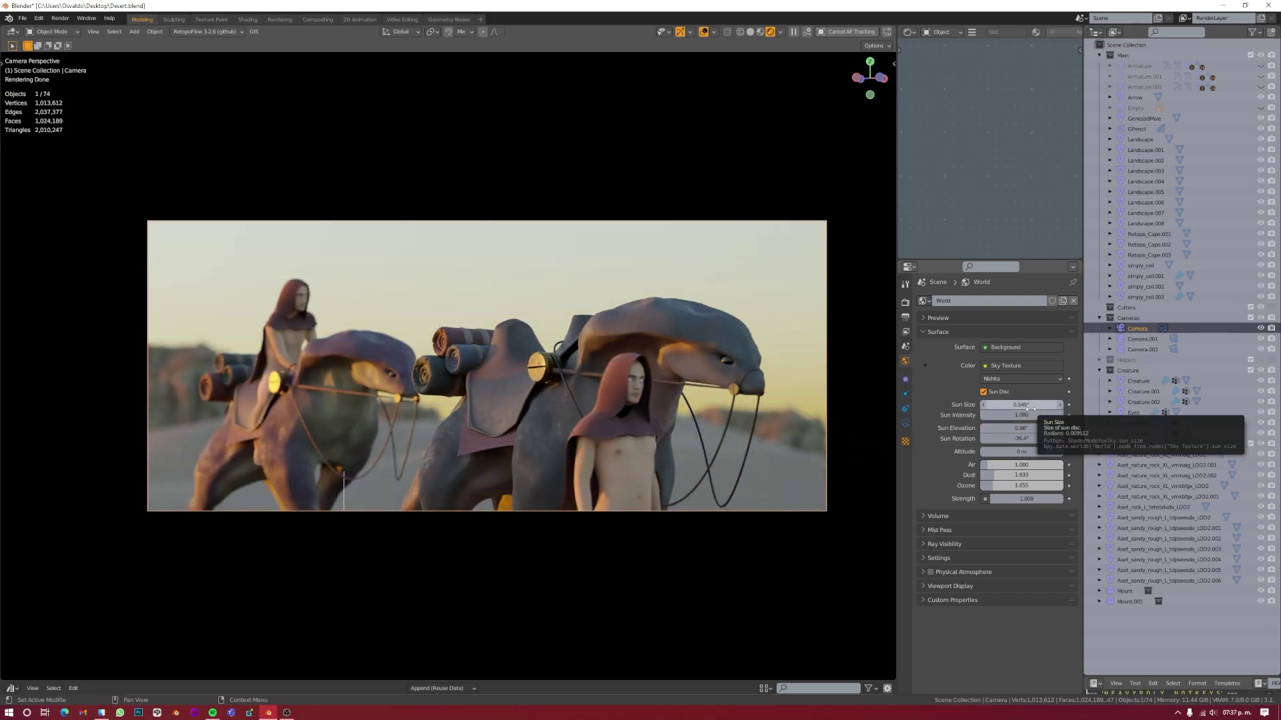
Step: Save Desert.blend, view through Camera.002, return to the riders close-up and save again
key("ctrl+s")
left_click(691, 391)
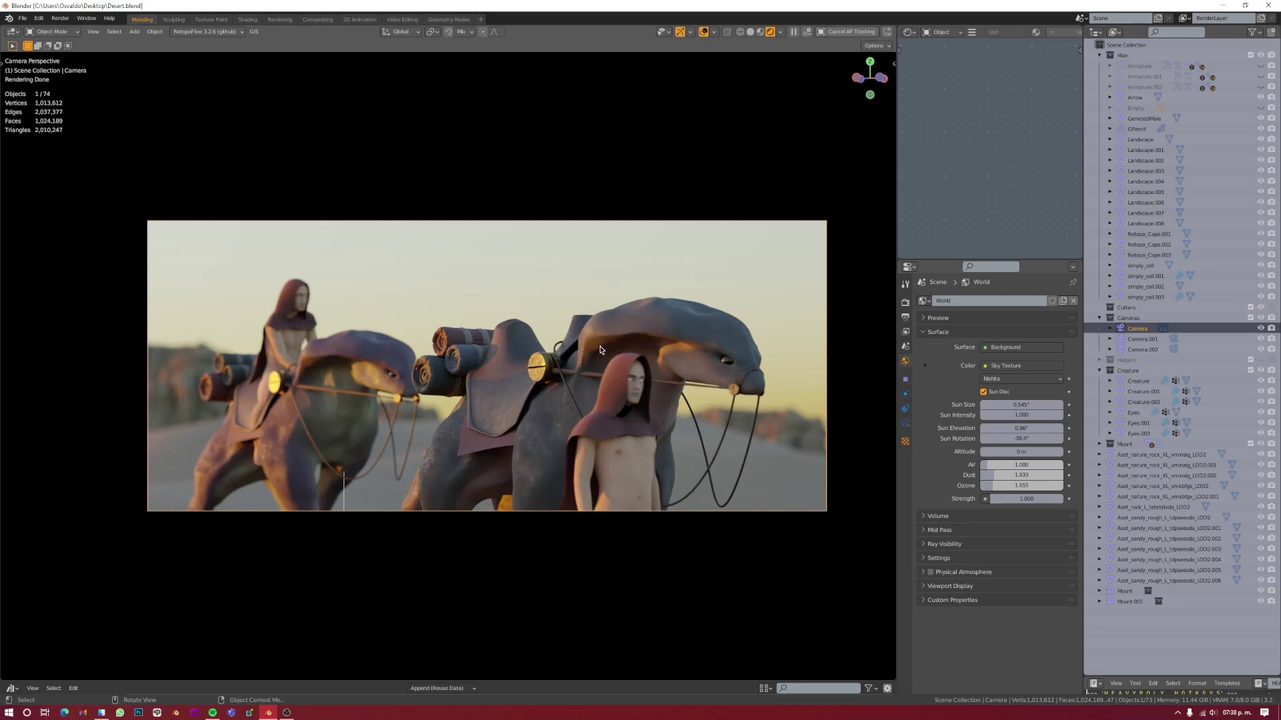
key("grave")
left_click(565, 528)
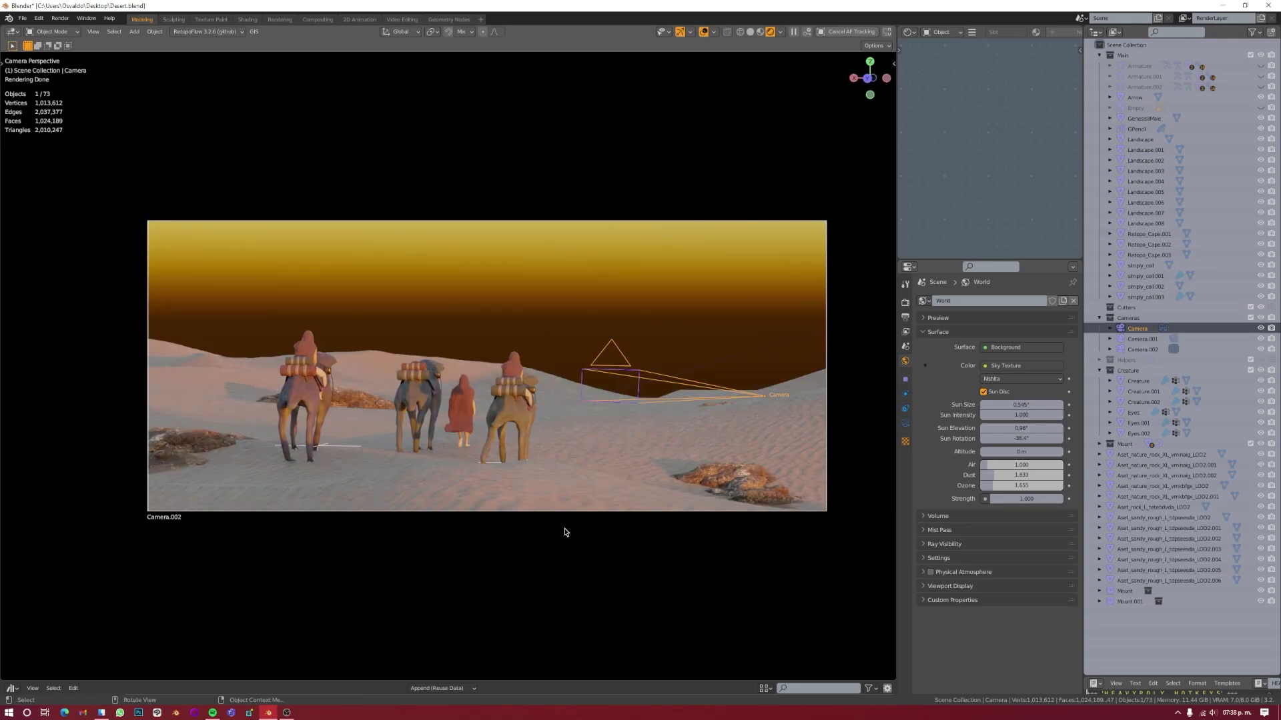
key("grave")
left_click(564, 601)
key("ctrl+s")
left_click(618, 535)
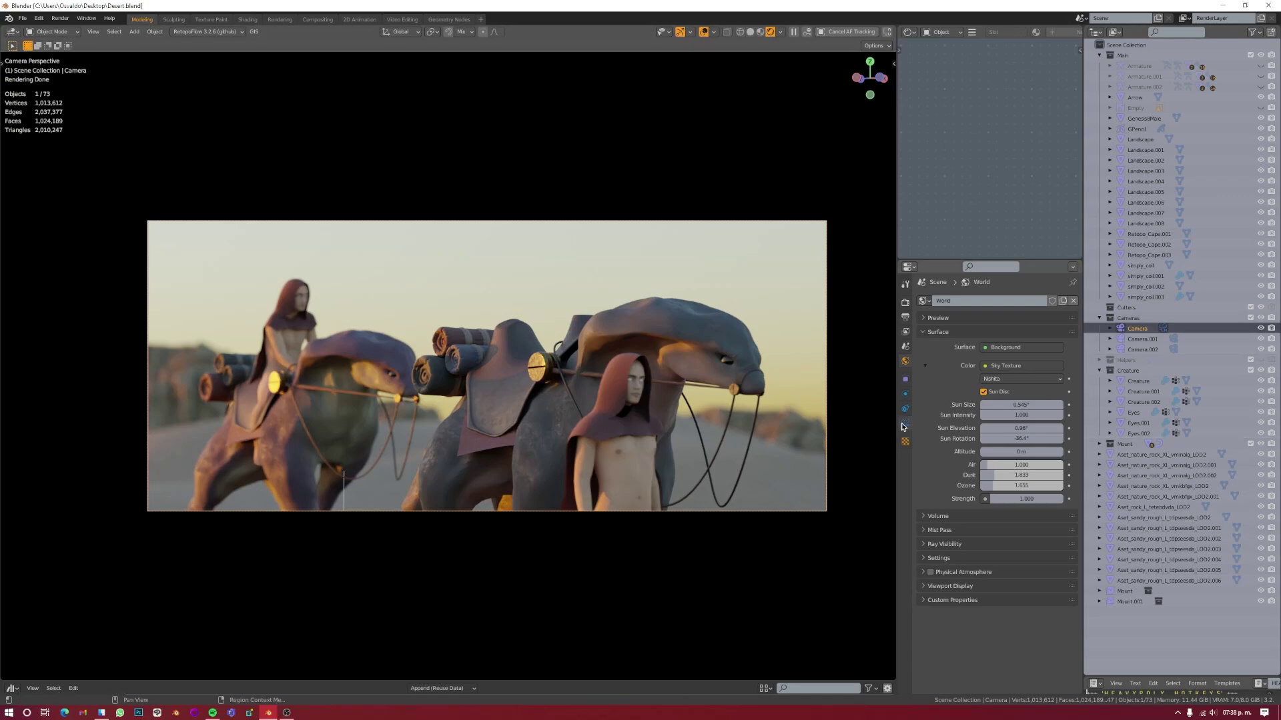
Step: Set the camera's depth-of-field F-Stop to 1.4
left_click(905, 425)
scroll(985, 562, "down", 3)
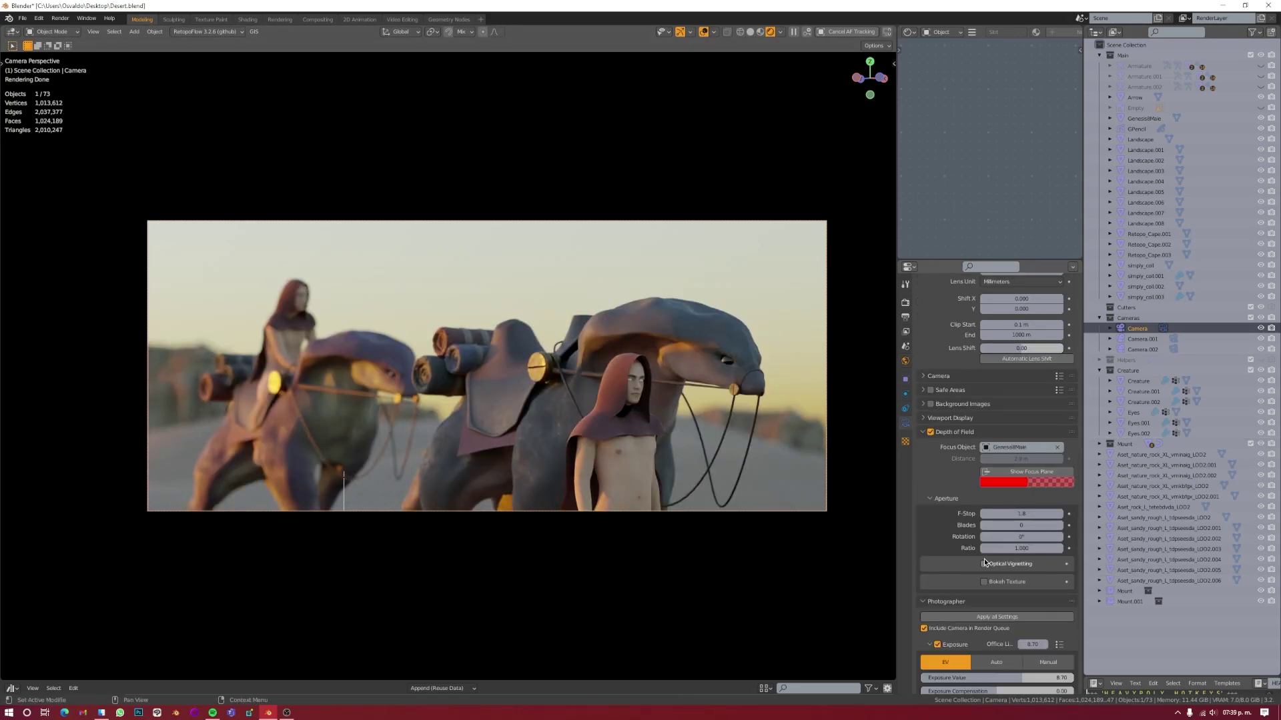
scroll(984, 562, "down", 4)
scroll(1046, 411, "up", 7)
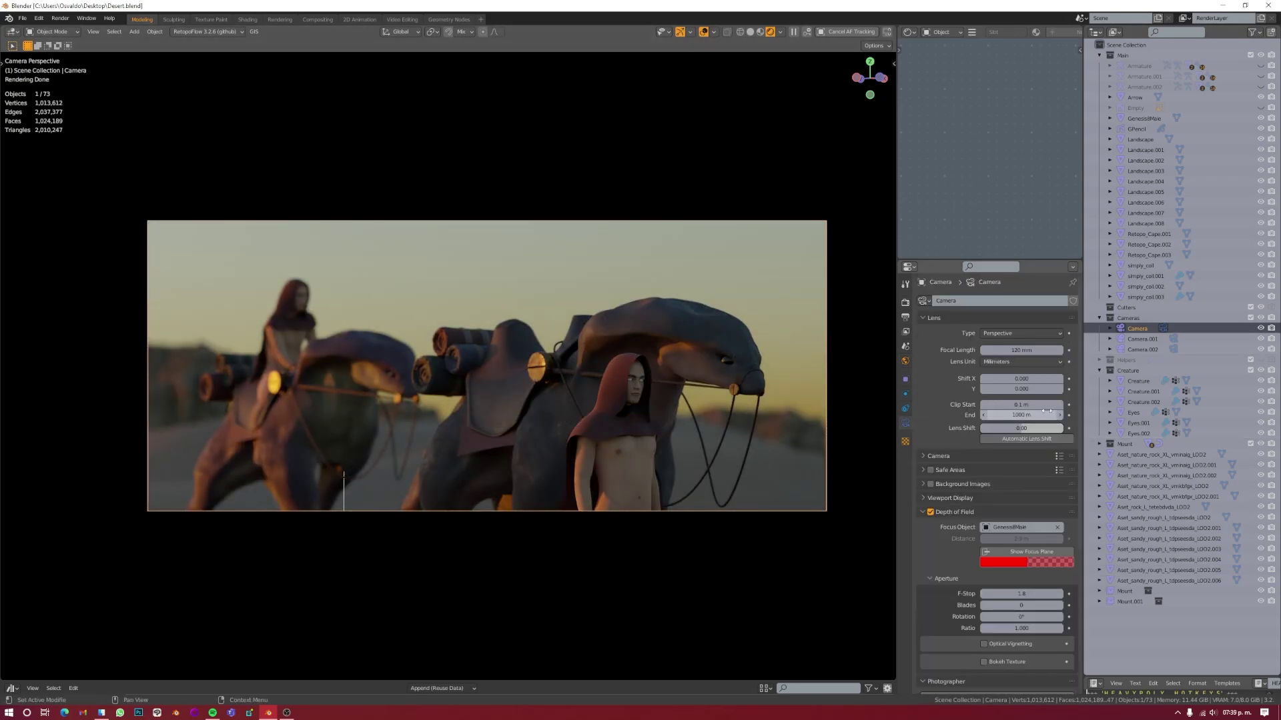
left_click_drag(1021, 628, 1060, 627)
scroll(994, 534, "down", 5)
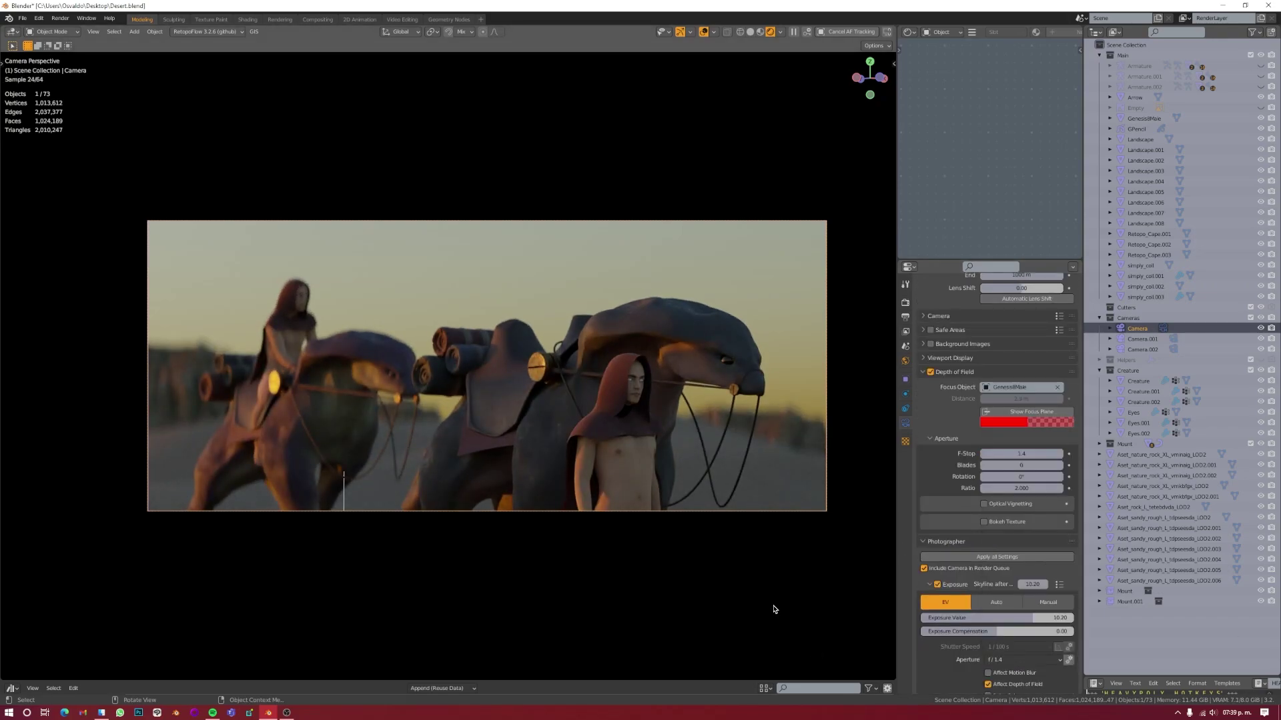
Step: Enable a transparent film background in the render settings
left_click(905, 302)
left_click(933, 484)
left_click(938, 559)
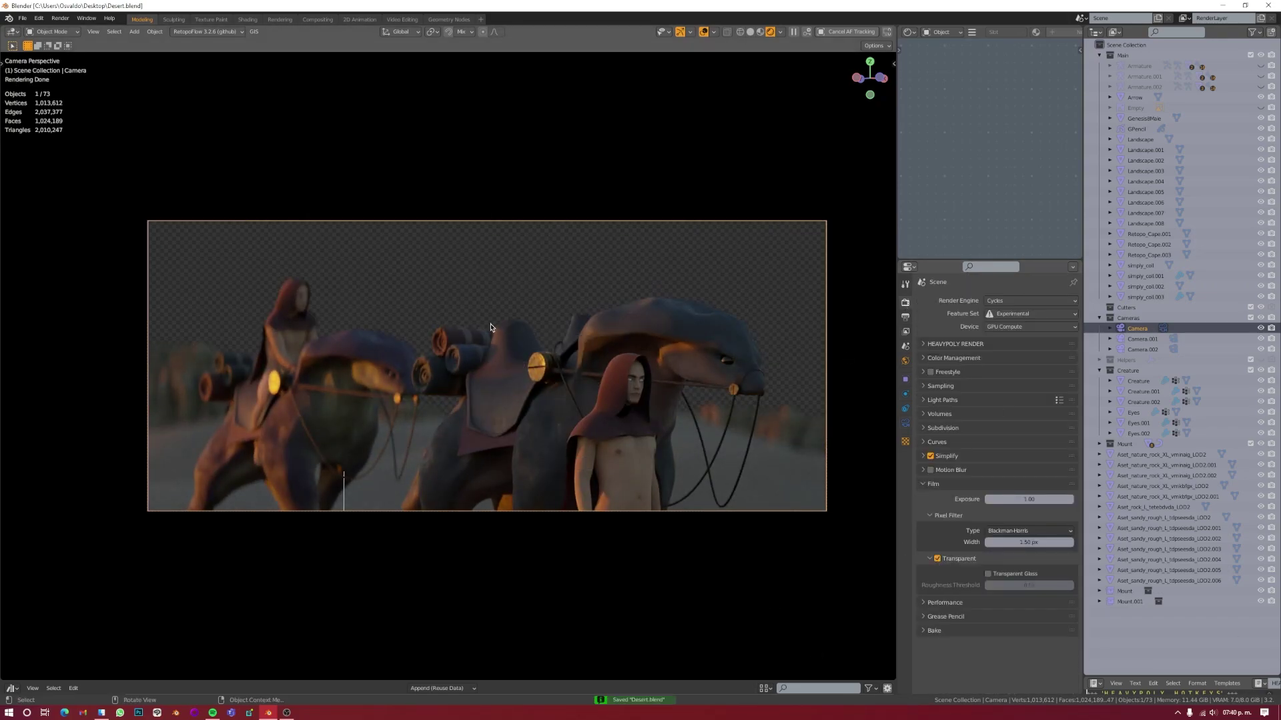
middle_click_drag(627, 335, 650, 333)
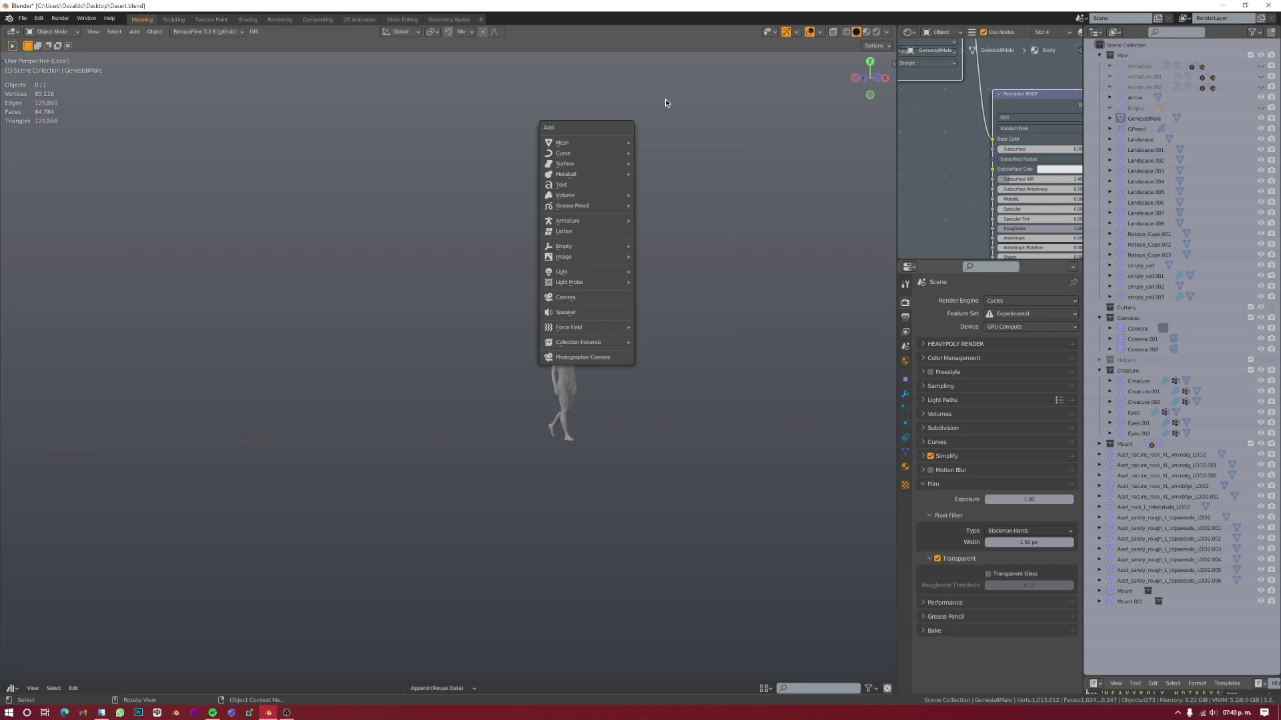
Step: Select the figure's upper face area, covering the eyes and forehead
key("KP_1")
key("t")
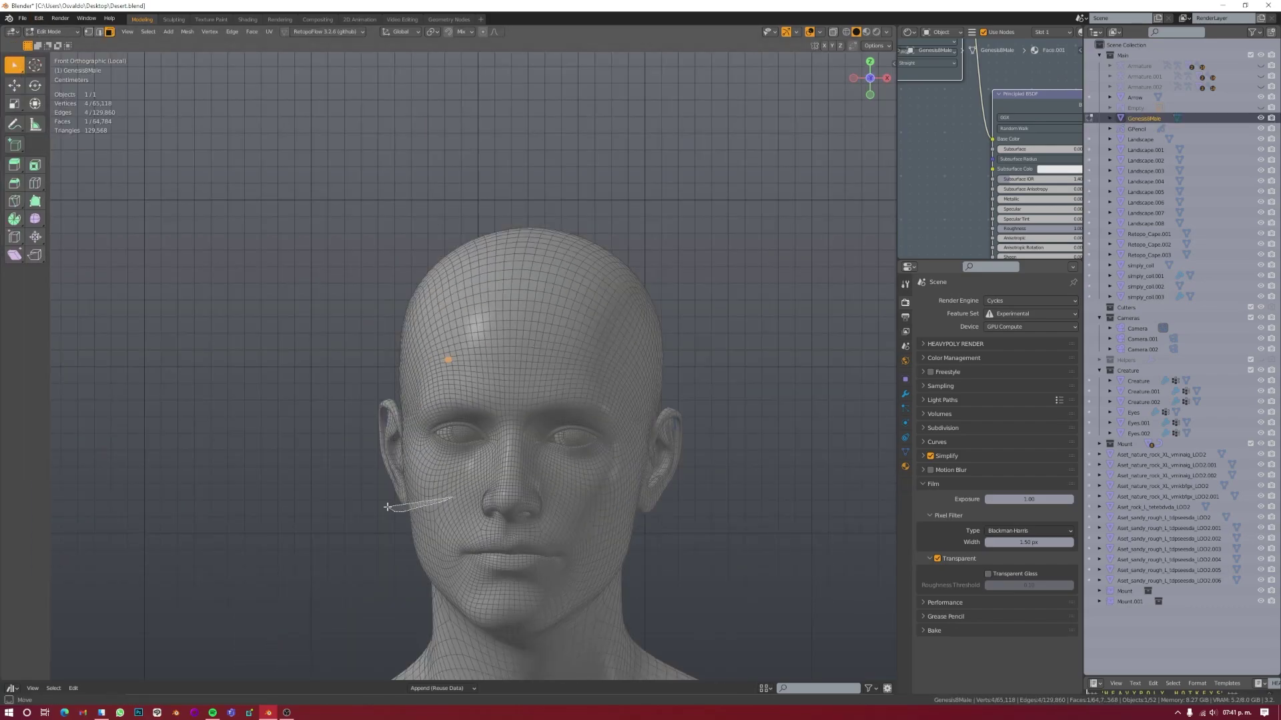
key("ctrl+KP_Add")
key("ctrl+KP_Add")
key("ctrl+KP_Add")
left_click(511, 460, "alt")
middle_click_drag(511, 460, 491, 507)
key("c")
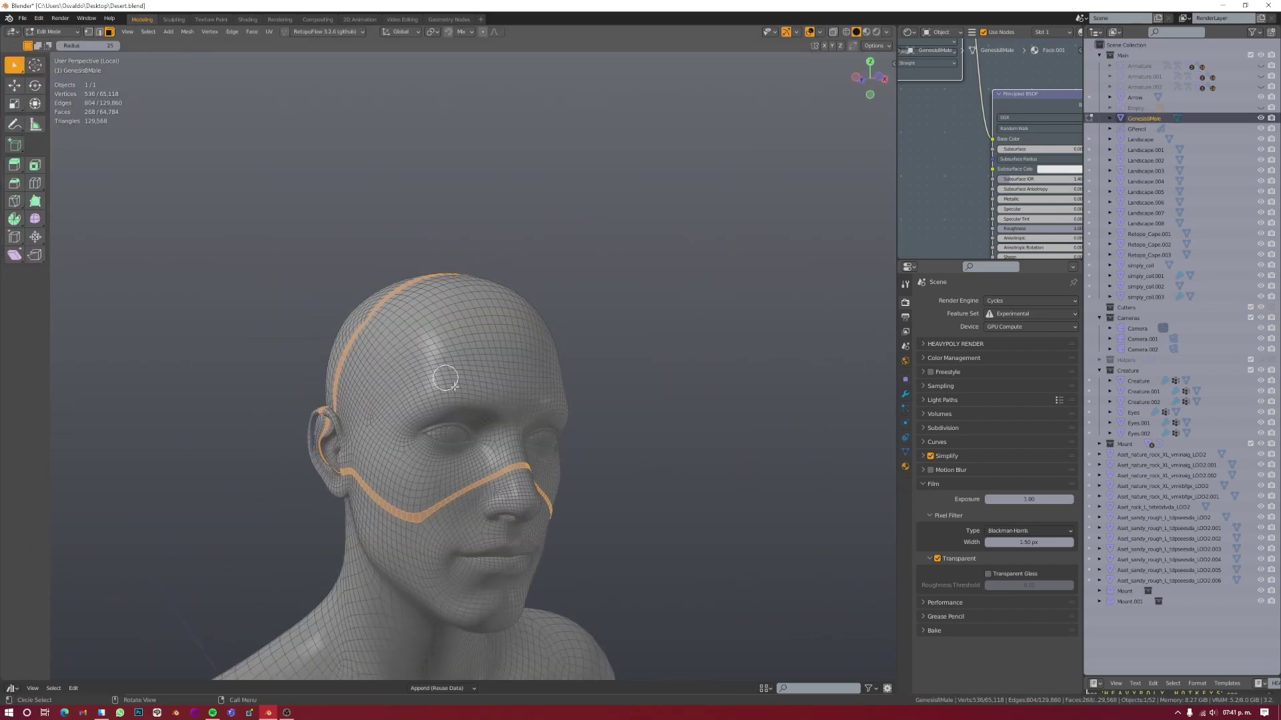
left_click_drag(511, 453, 371, 414)
middle_click_drag(372, 414, 729, 449)
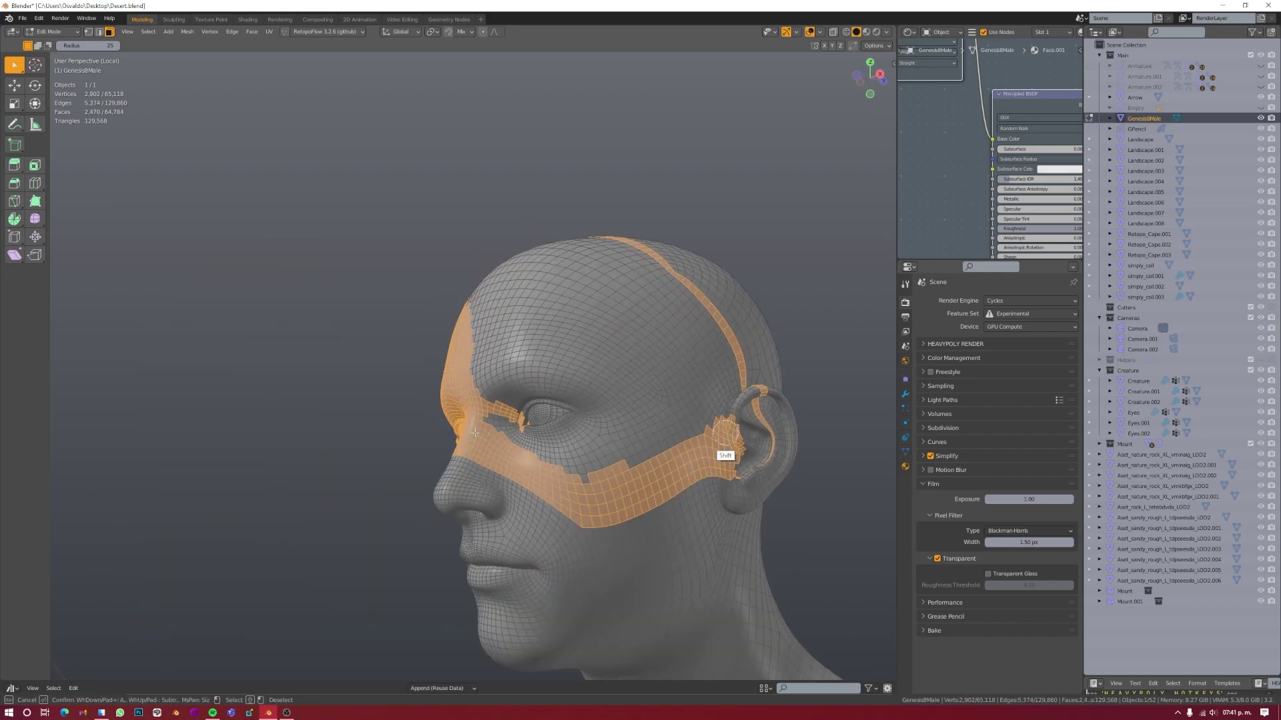
mouse_move(729, 449)
left_mouse_down()
mouse_move(475, 433)
mouse_move(615, 390)
mouse_move(507, 287)
left_mouse_up()
middle_click_drag(507, 287, 360, 259)
left_click_drag(360, 259, 423, 300)
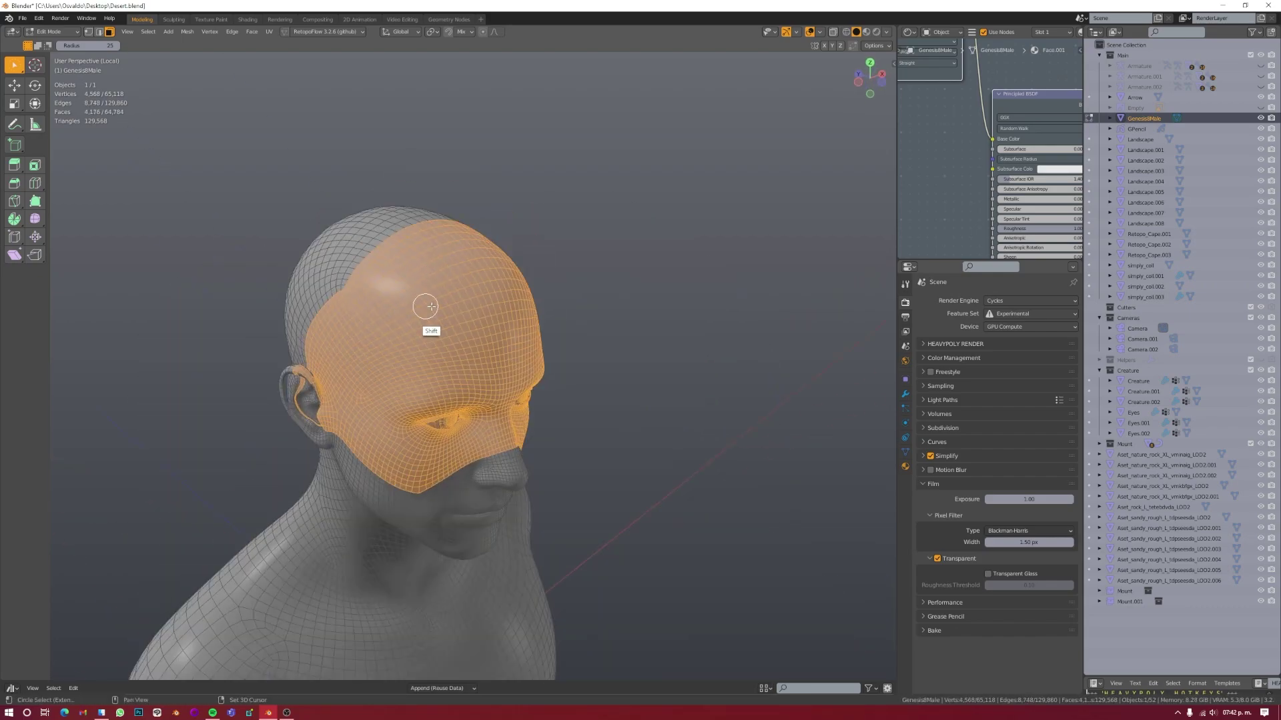
Step: Duplicate the upper-face selection in place and separate it into a new mask object
key("shift+d")
right_click(509, 439)
key("p")
left_click(529, 481)
Step: Delete the loose ear fragments from the separated mask piece
key("Tab")
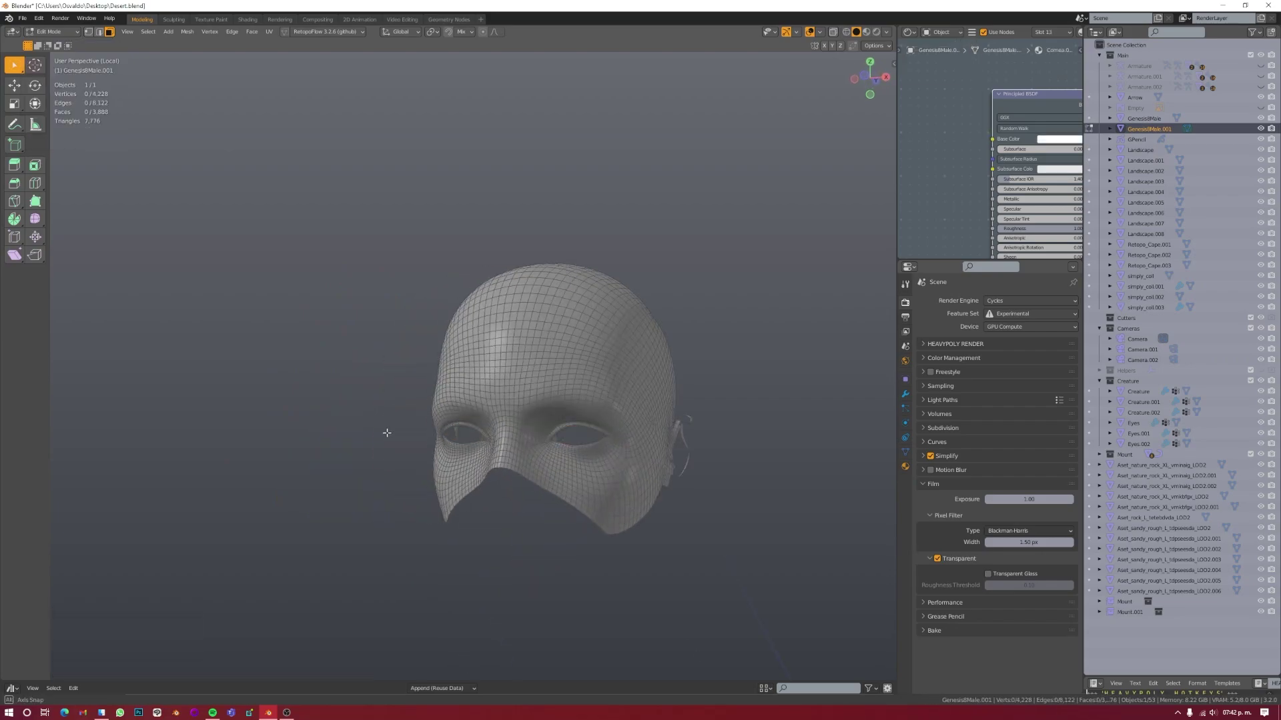
middle_click_drag(387, 435, 545, 403)
key("l")
key("x")
left_click(547, 397)
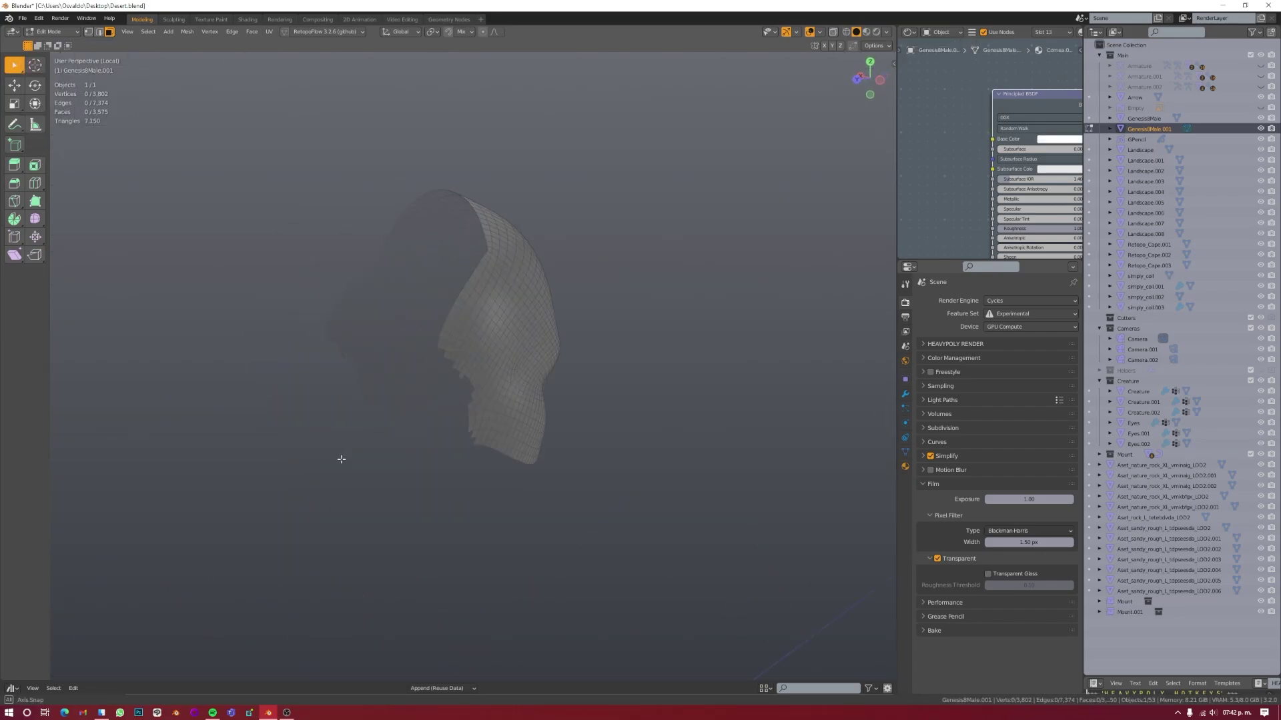
scroll(547, 389, "up", 2)
mouse_move(547, 388)
middle_mouse_down()
mouse_move(414, 400)
mouse_move(641, 483)
middle_mouse_up()
key("x")
key("Tab")
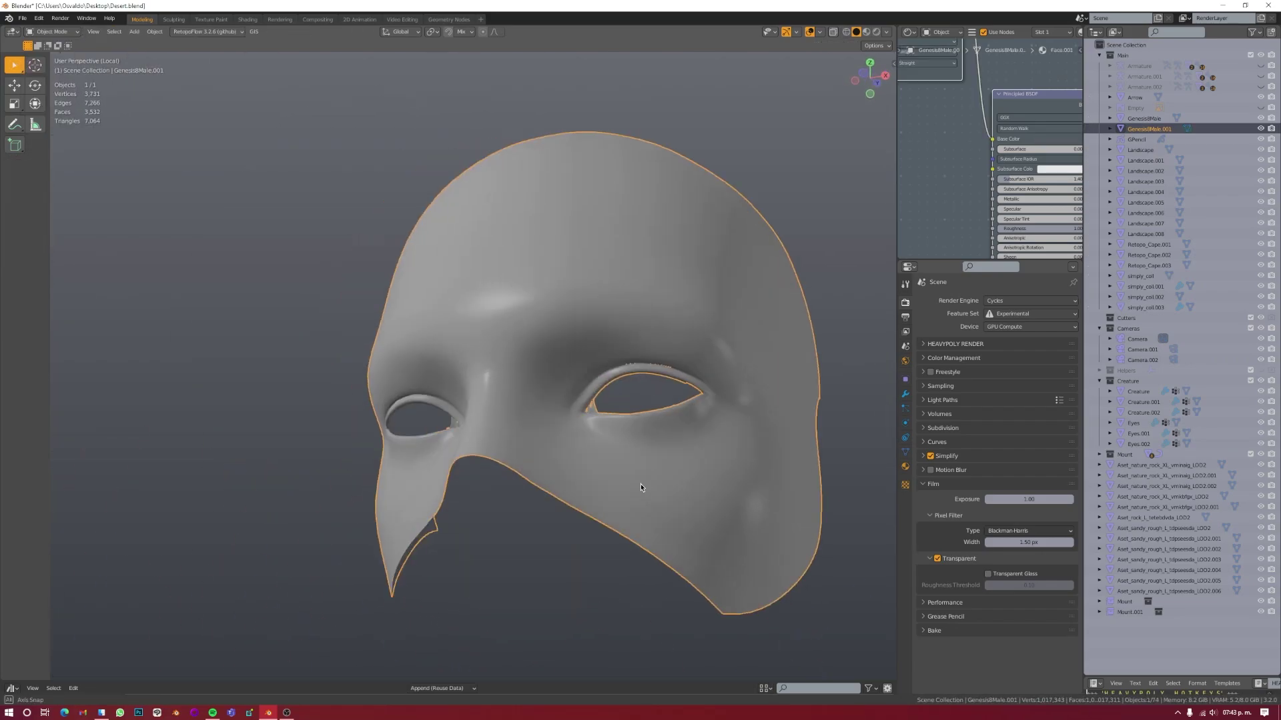
Step: Add a thickness modifier to the mask, make it permanent, and delete stray eye pieces
left_click(906, 394)
key("Tab")
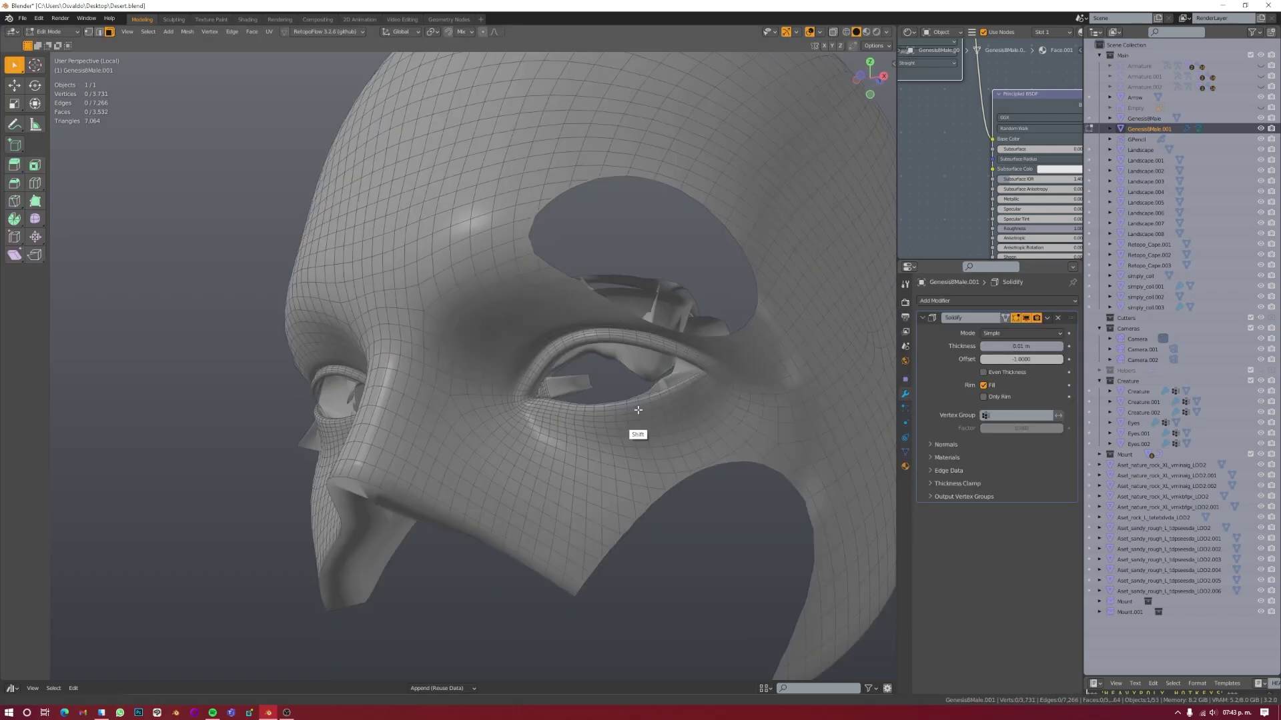
mouse_move(634, 434)
middle_mouse_down()
mouse_move(539, 384)
mouse_move(443, 429)
middle_mouse_up()
key("ctrl+l")
key("ctrl+a")
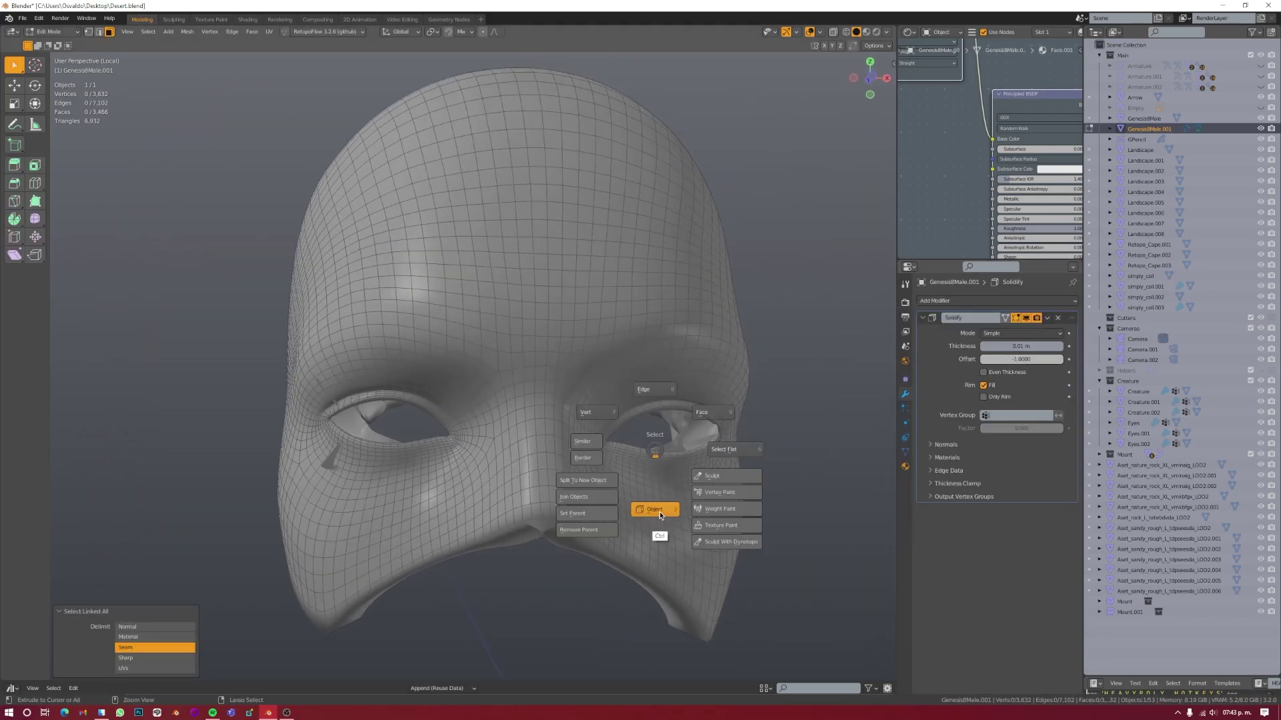
left_click(612, 504)
key("KP_1")
scroll(612, 503, "up", 3)
key("x")
key("Tab")
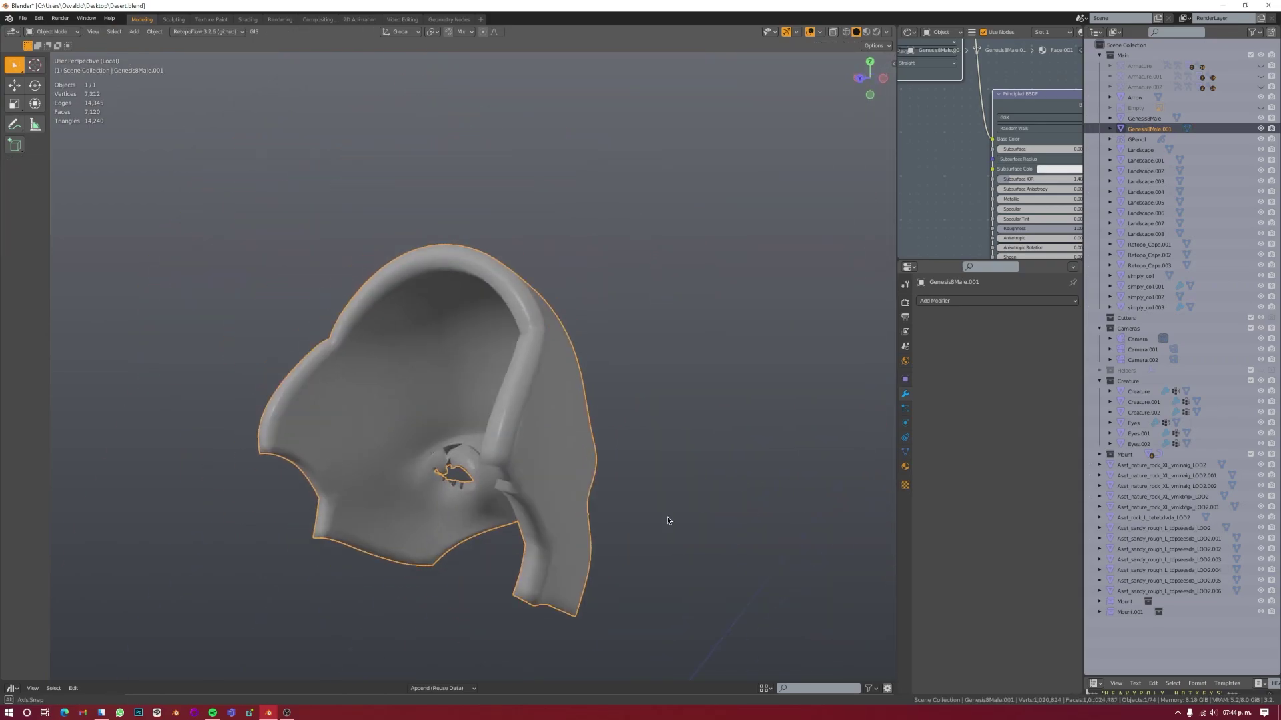
middle_click_drag(666, 521, 507, 353)
Step: Sculpt two horns pulling up from the mask's forehead
key("ctrl+Tab")
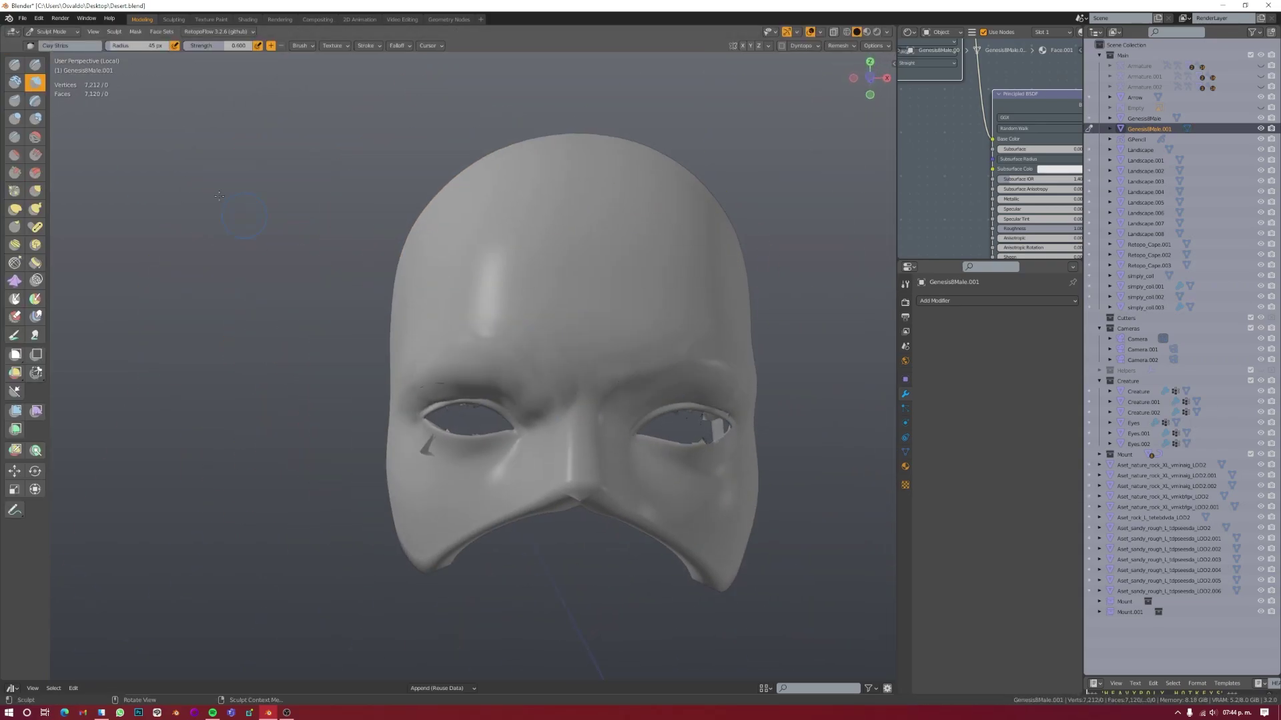
left_click_drag(567, 294, 587, 167)
left_click_drag(467, 287, 371, 175)
middle_click_drag(372, 175, 586, 452)
key("ctrl+Tab")
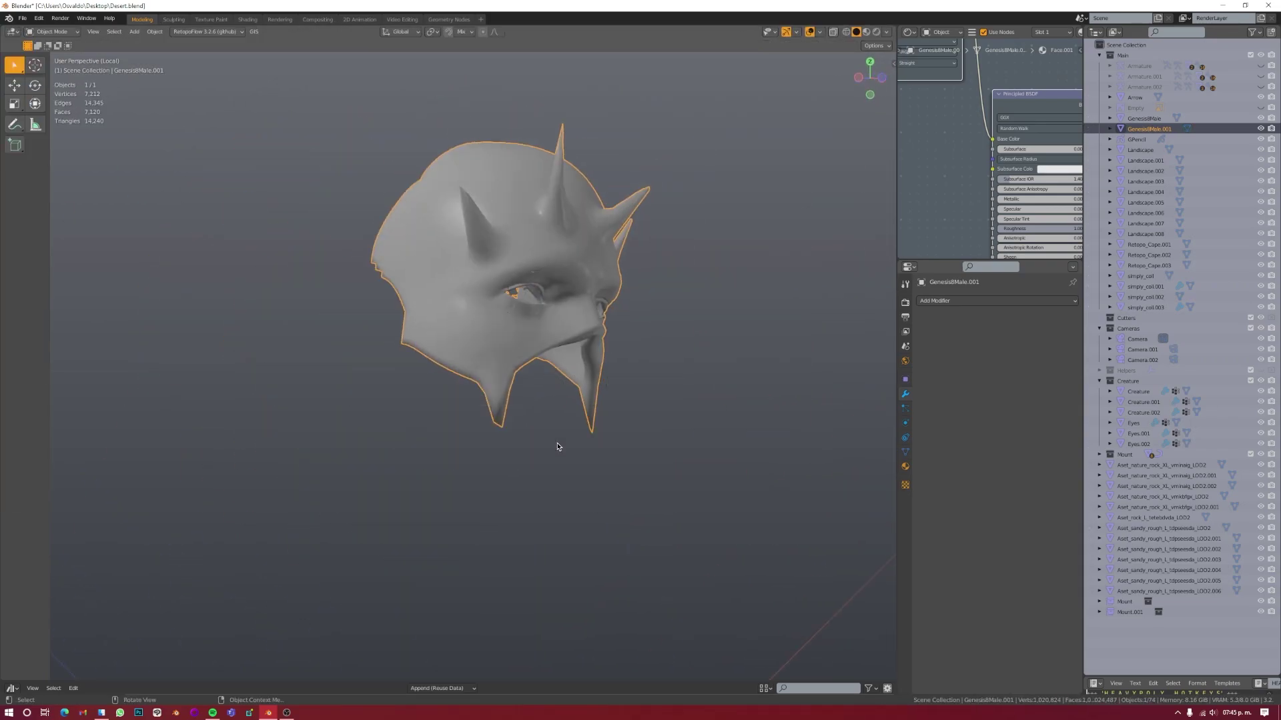
scroll(558, 449, "up", 5)
Step: Move the mask along Y onto the rider's face and apply the rusty Metal25 material
key("g")
key("y")
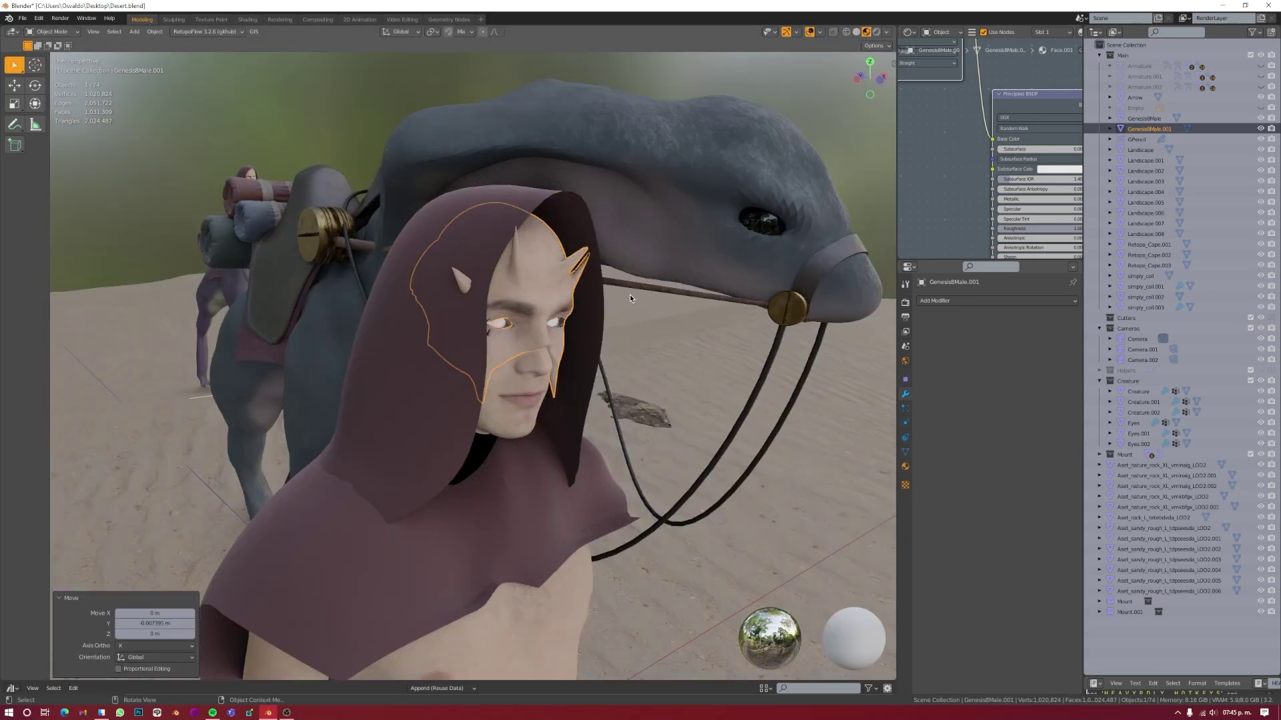
left_click(906, 466)
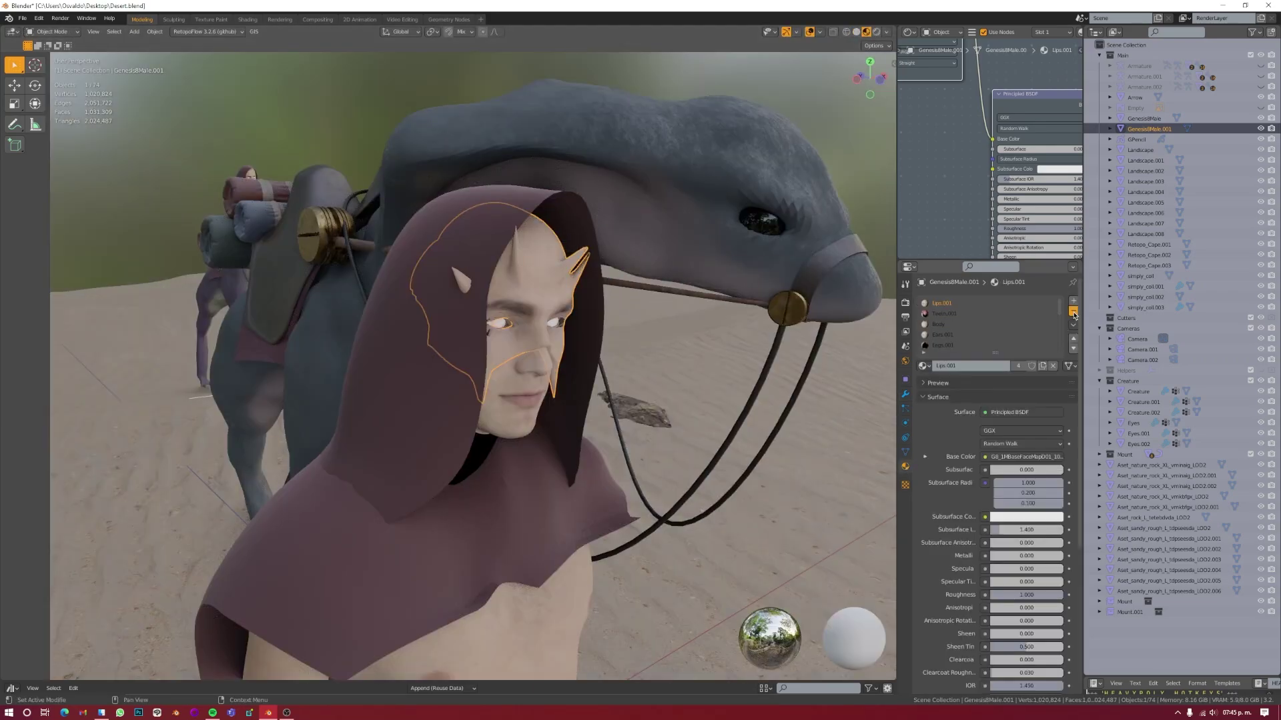
left_click(1000, 325)
key("n")
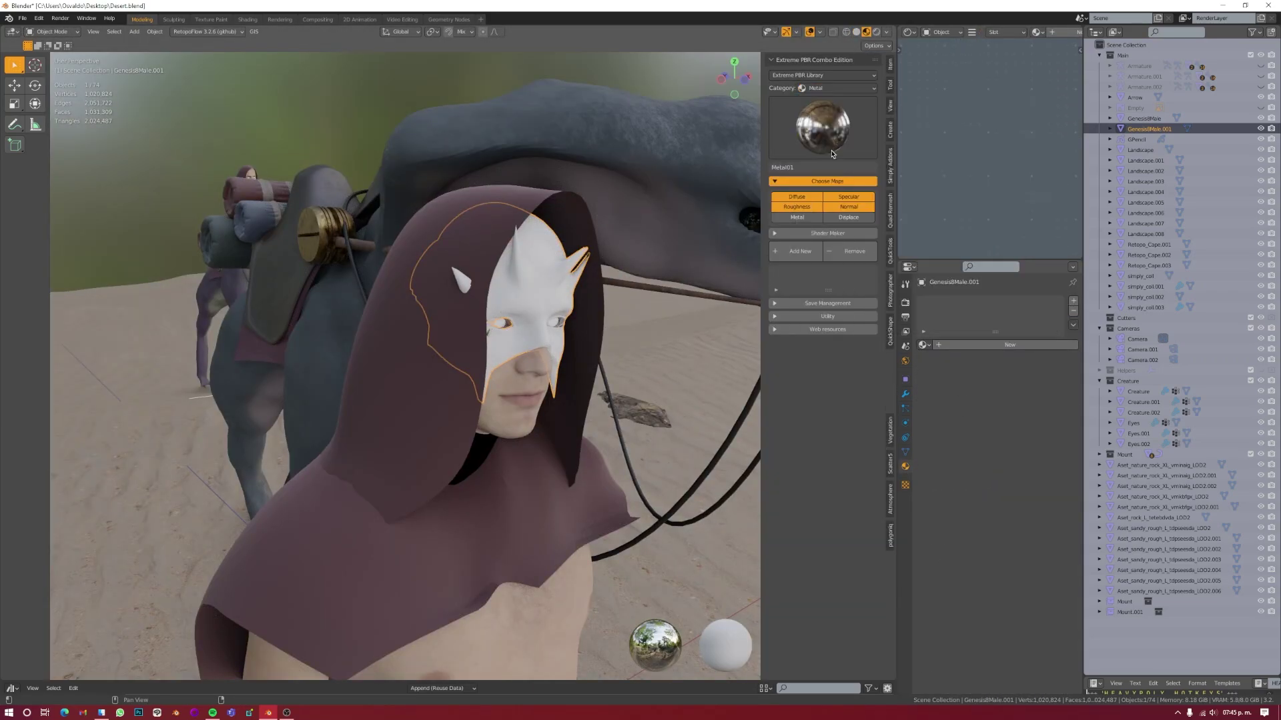
left_click(803, 257)
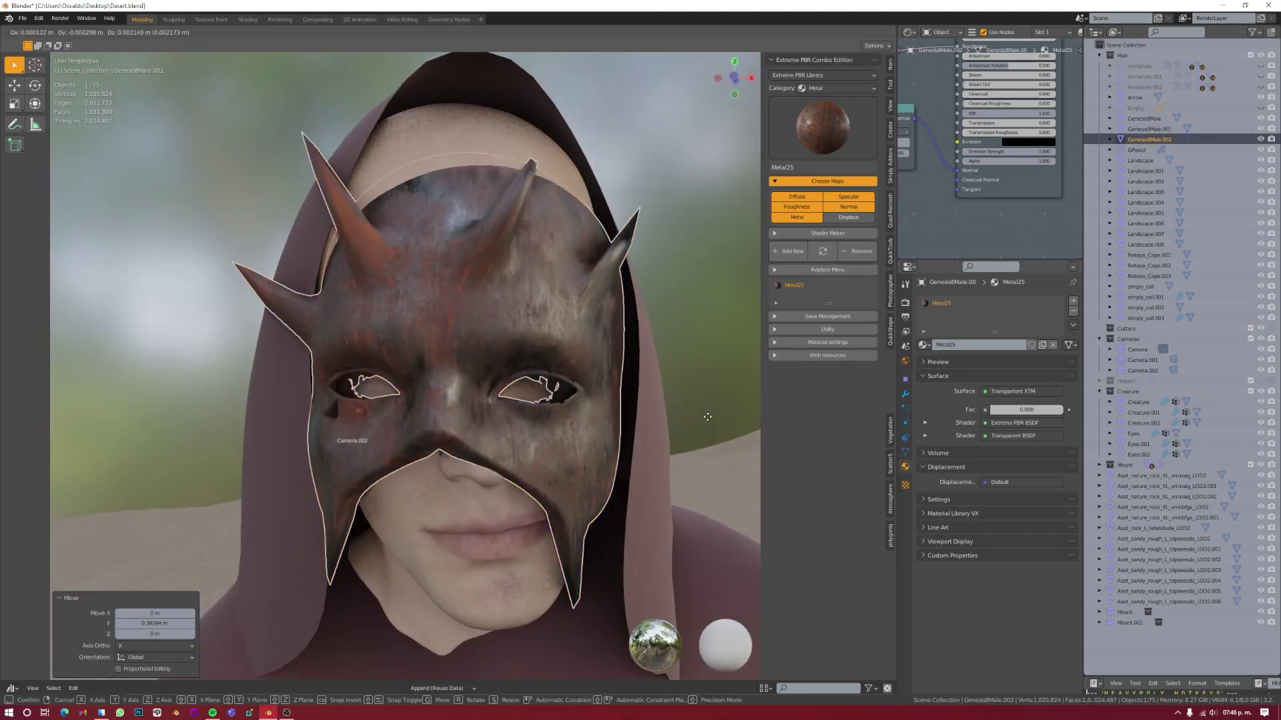
Step: Confirm the mask placement and preview the scene in Rendered shading
left_click(516, 387)
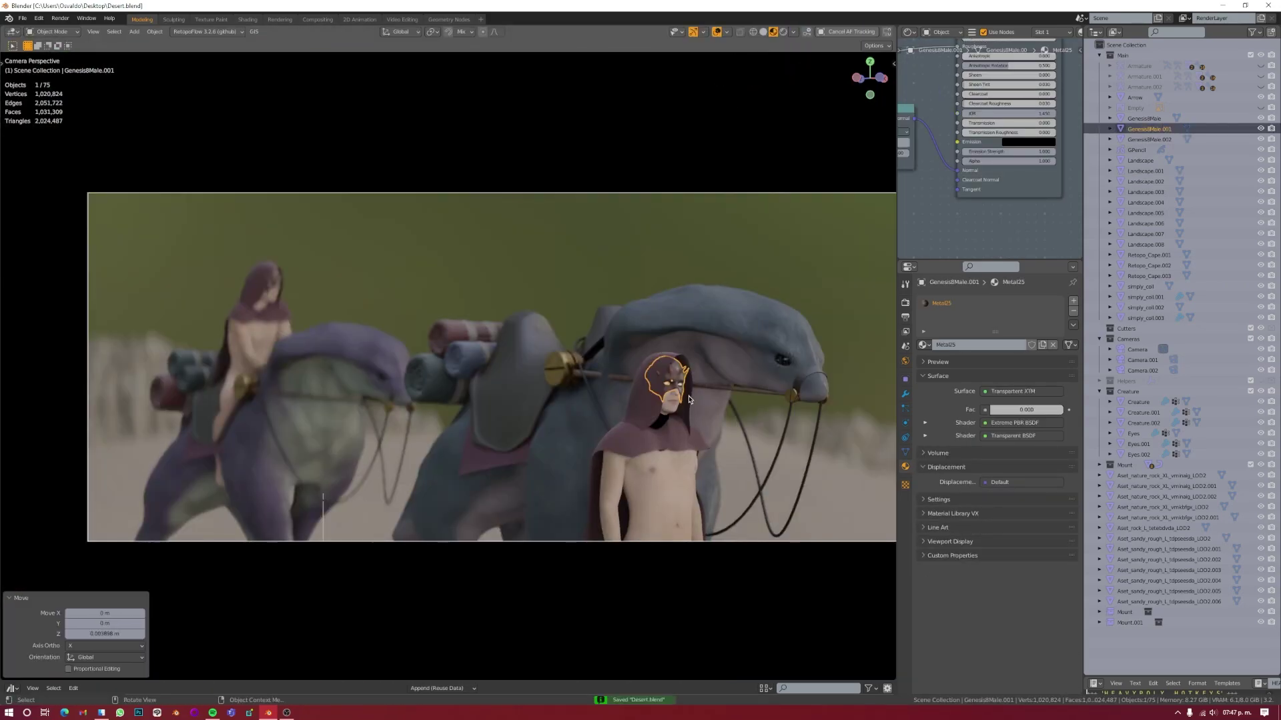
left_click(782, 32)
left_click(736, 416)
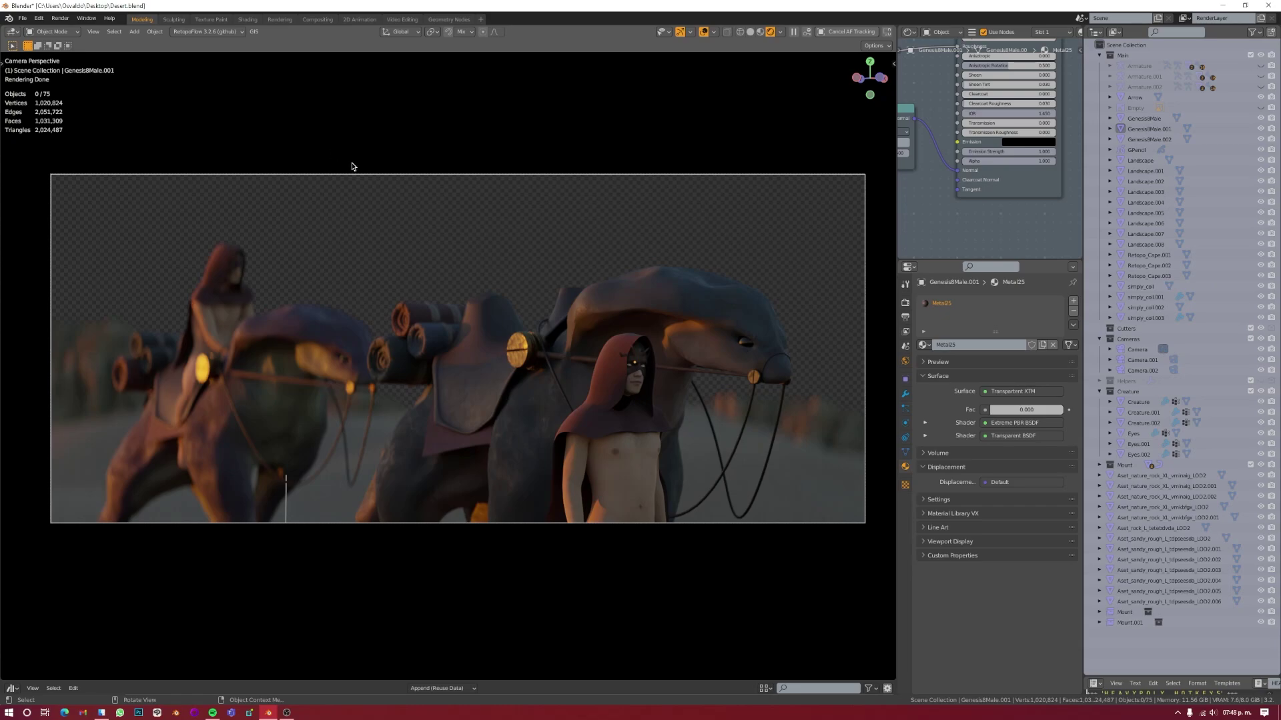
Step: Set the output resolution height to 1350 px
key("z")
left_click(905, 316)
double_click(1026, 324)
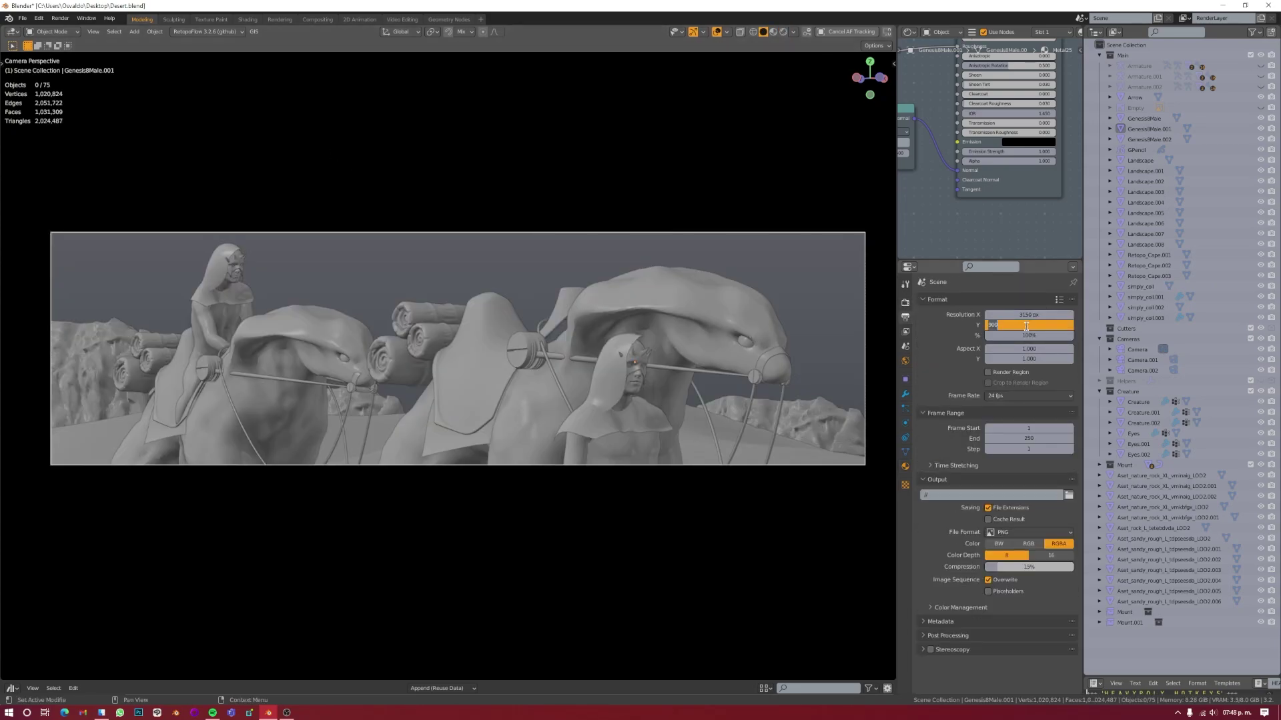
type("1350")
key("Return")
Step: Increase the World mist depth to 1281 m and save the file
left_click(905, 361)
key("z")
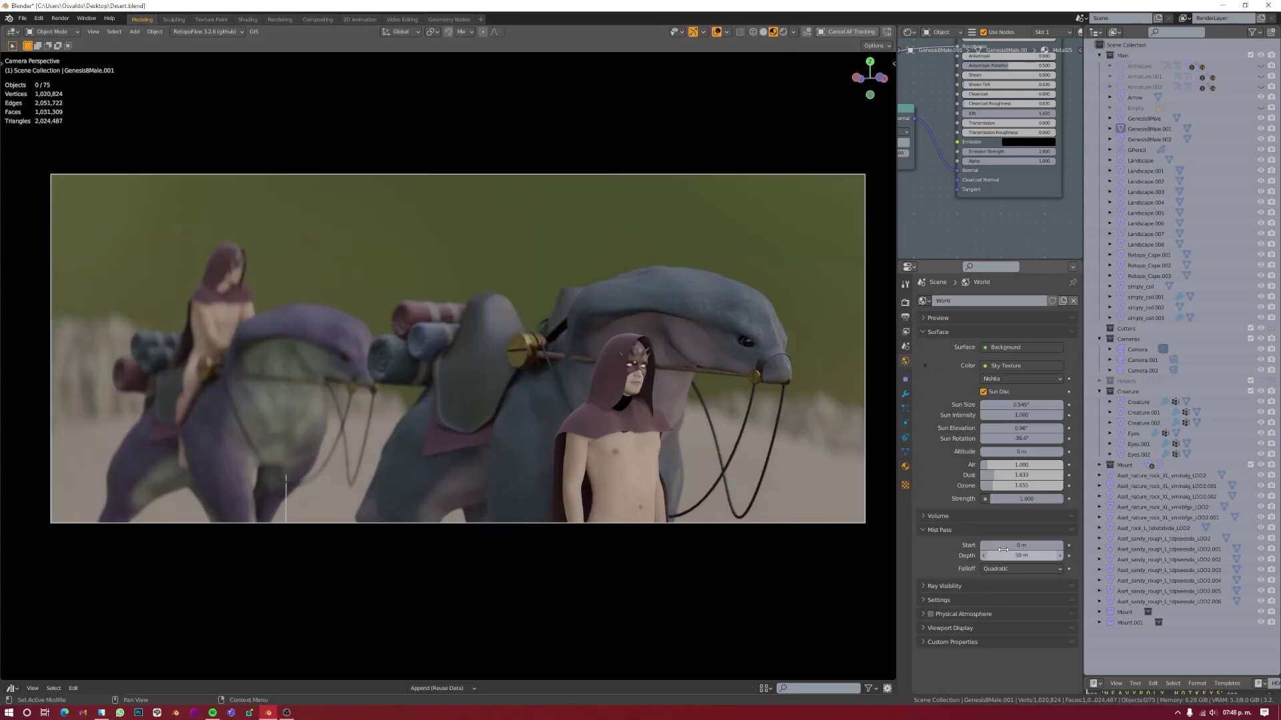
left_click_drag(1003, 550, 1041, 550)
key("z")
key("ctrl+s")
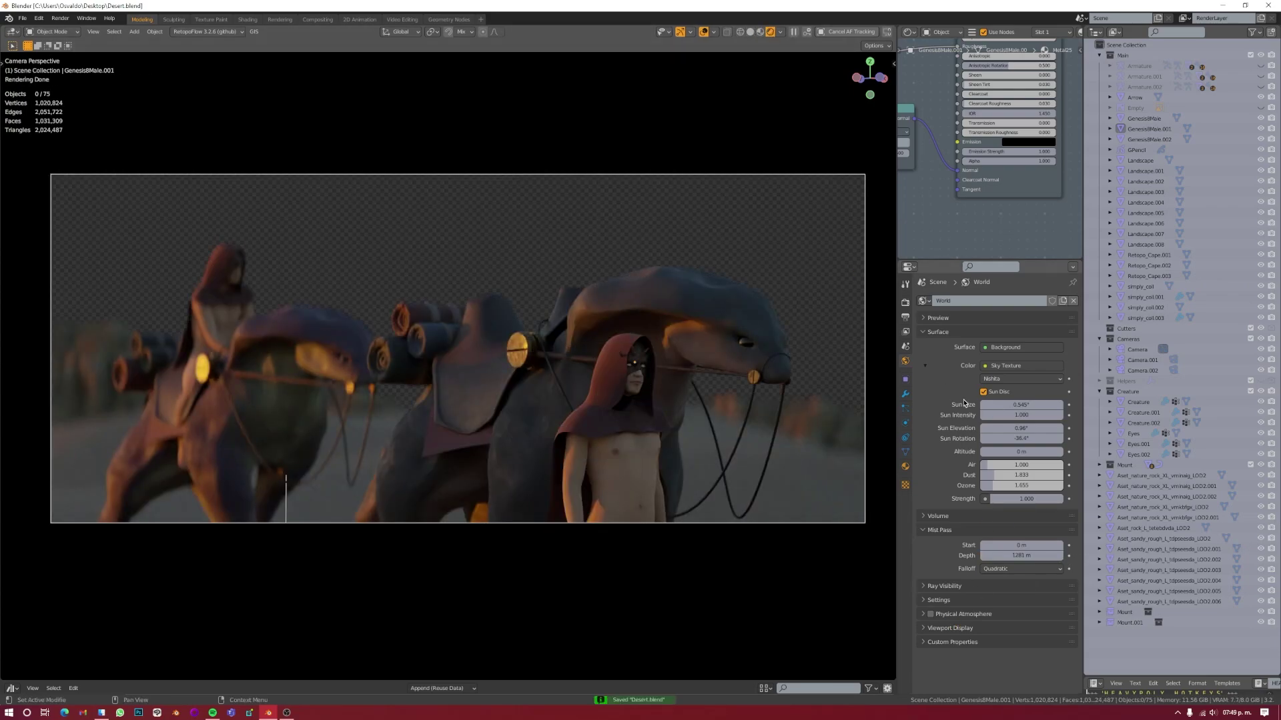
Step: Review the view layer settings, return to solid shading, and start the F12 render
left_click(906, 331)
scroll(1061, 499, "down", 5)
scroll(1061, 499, "down", 4)
scroll(1060, 499, "down", 5)
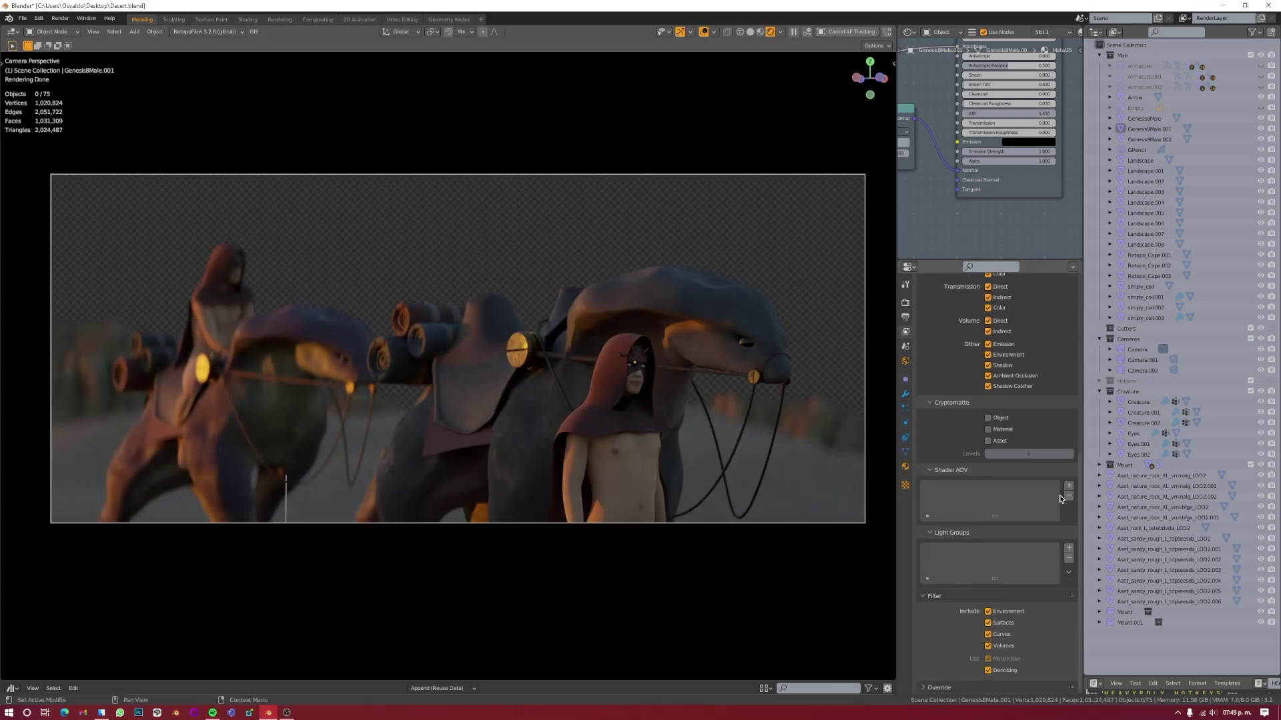
key("z")
key("F12")
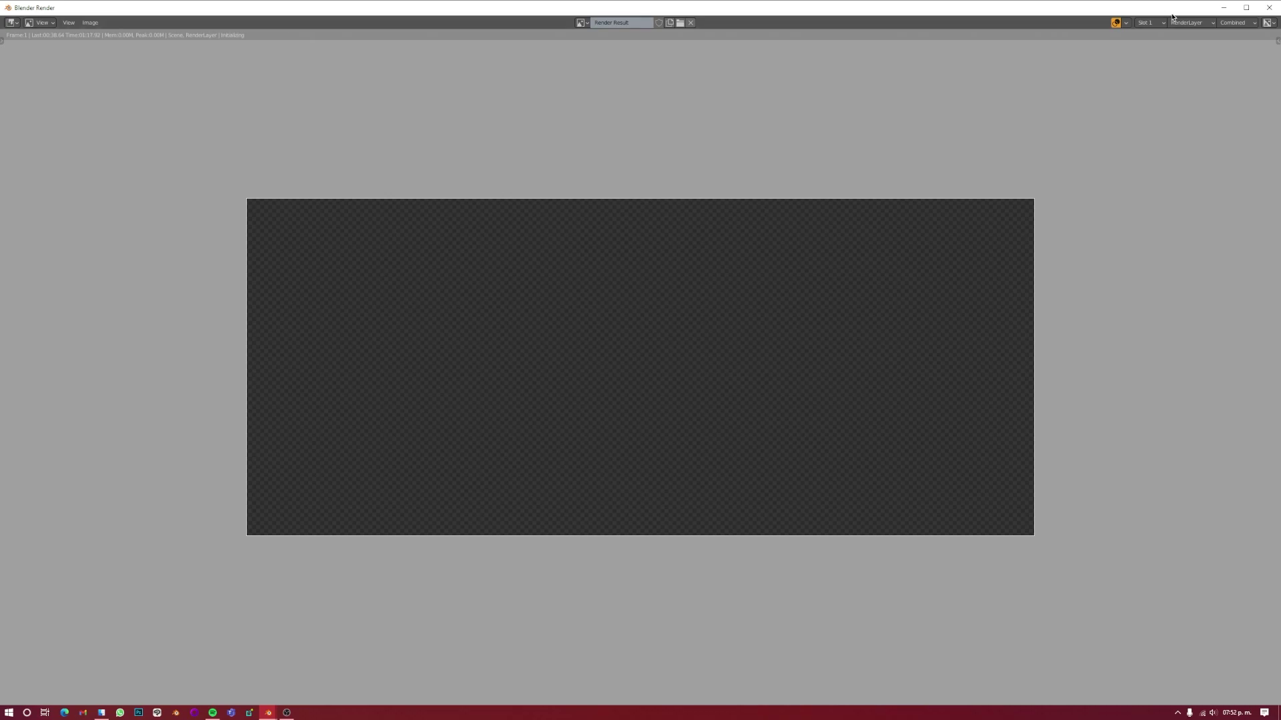
Step: Close the render window, change the output width, and render again
left_click_drag(1172, 17, 785, 141)
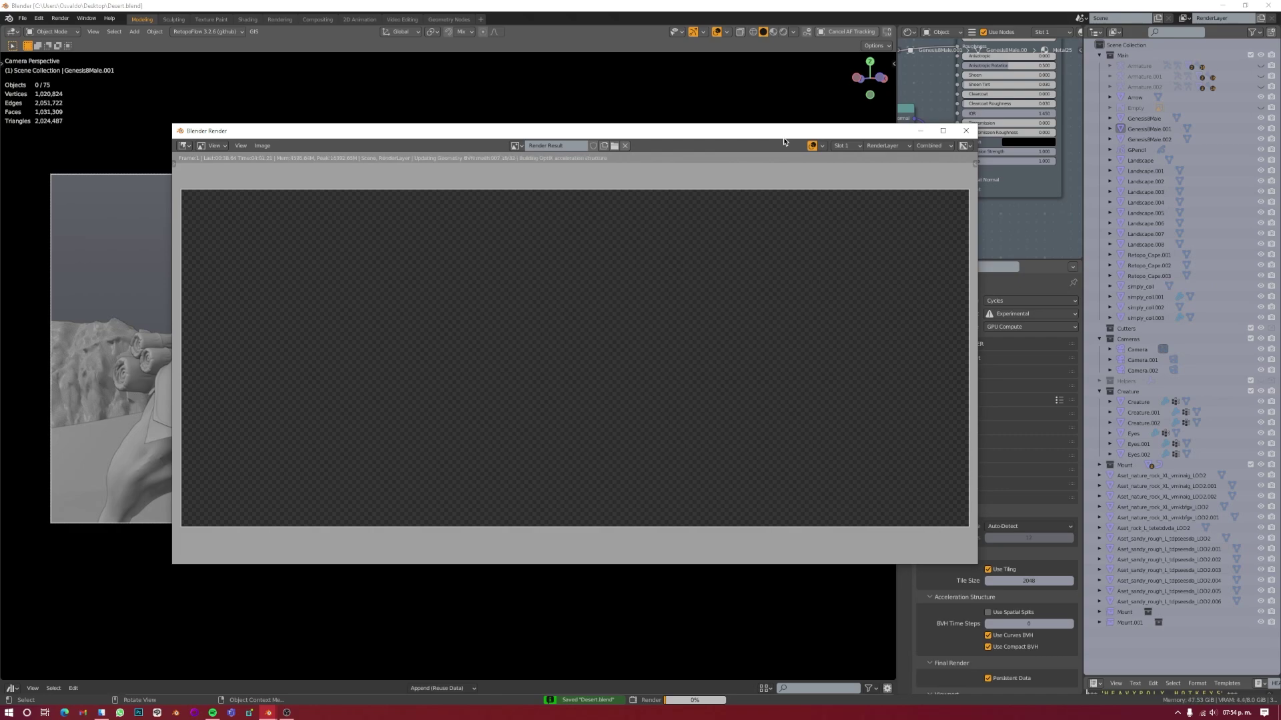
key("Escape")
left_click(905, 317)
double_click(1029, 314)
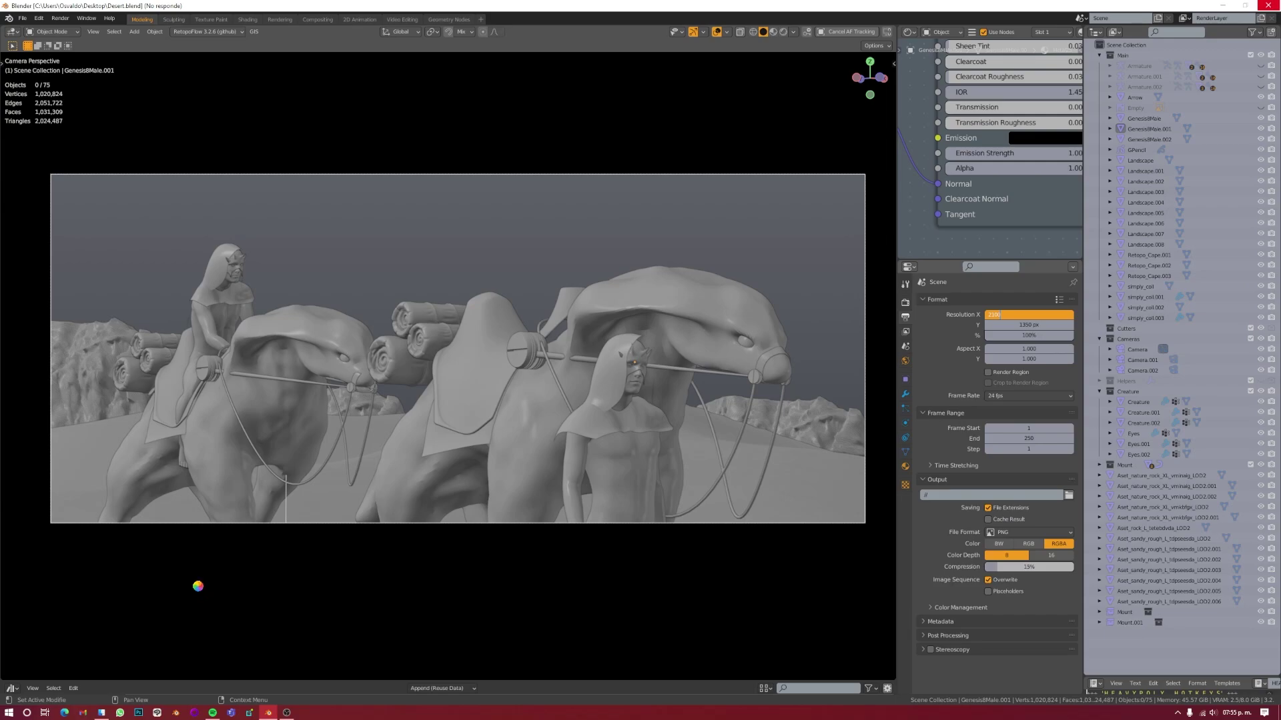
key("Return")
key("F12")
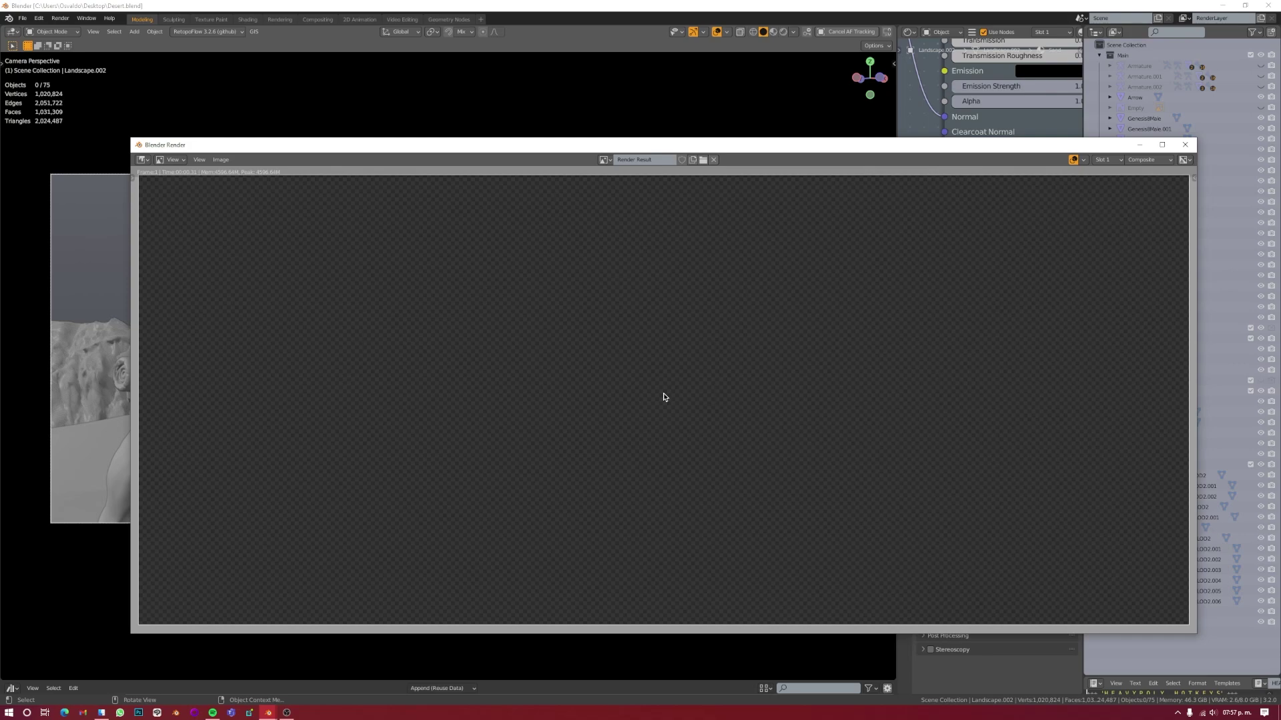
Step: Switch the render device from GPU to CPU and restart the render
key("Escape")
left_click(1027, 315)
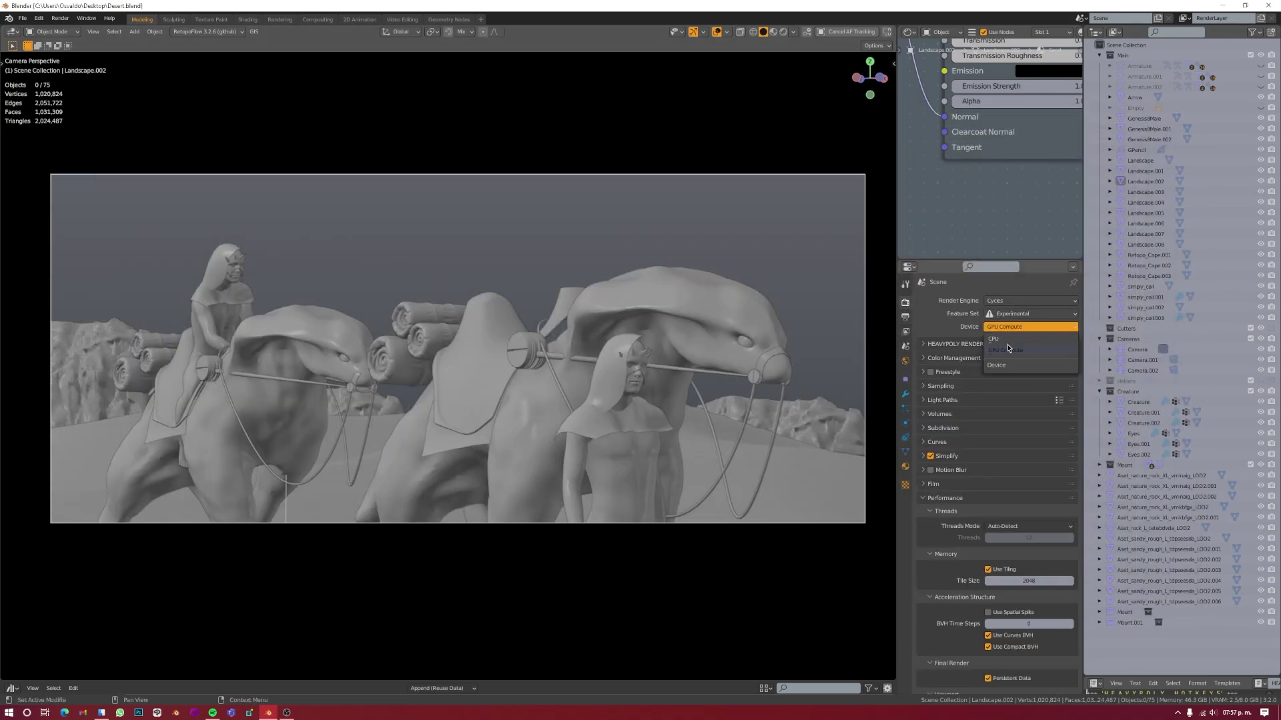
left_click(987, 329)
key("F12")
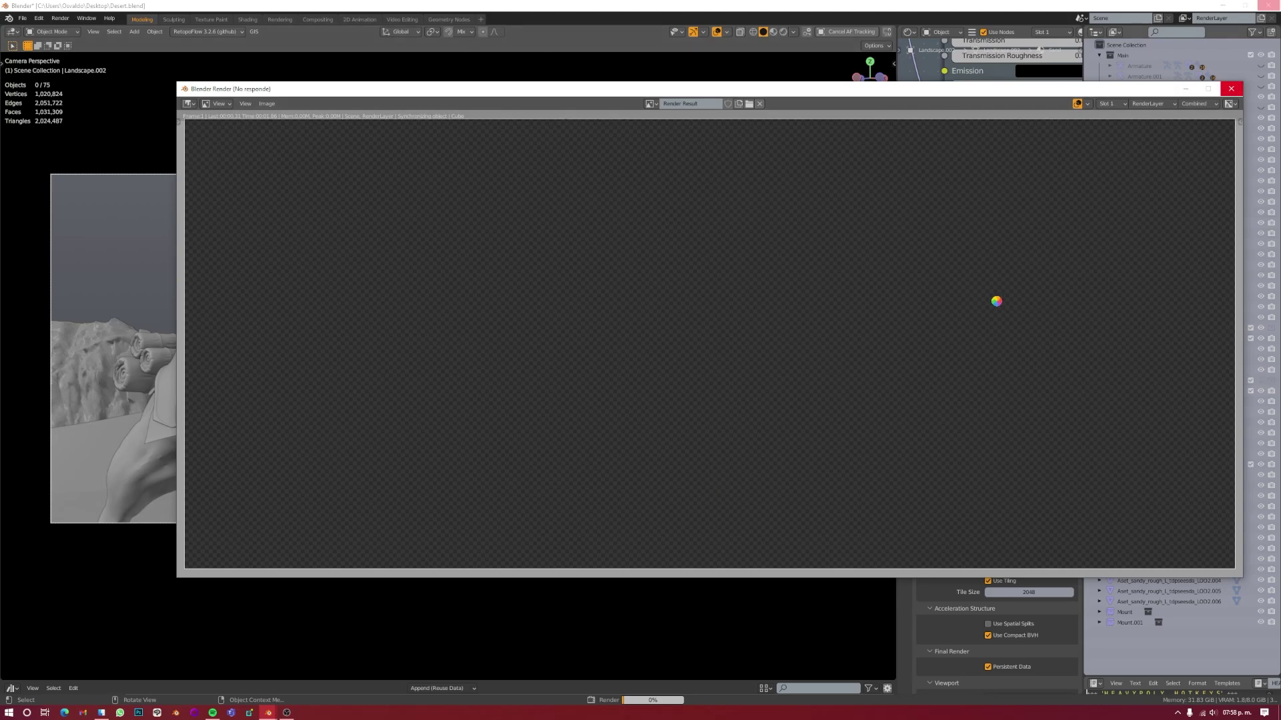
Step: Leave the camera view and box-select the distant landscape tiles
key("Escape")
middle_click_drag(988, 299, 692, 373)
left_click_drag(411, 164, 810, 199)
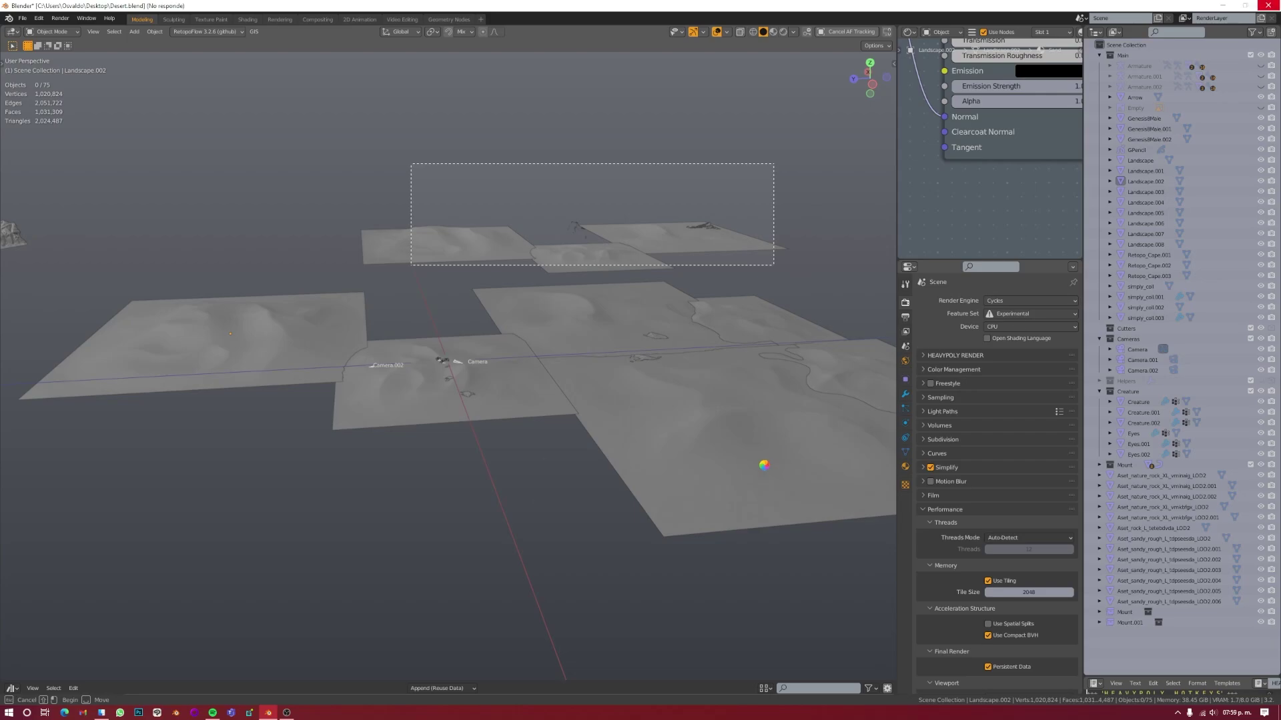
Step: Hide the distant landscape tiles and other off-camera objects
key("h")
left_click(713, 314)
key("h")
middle_click_drag(764, 464, 422, 410)
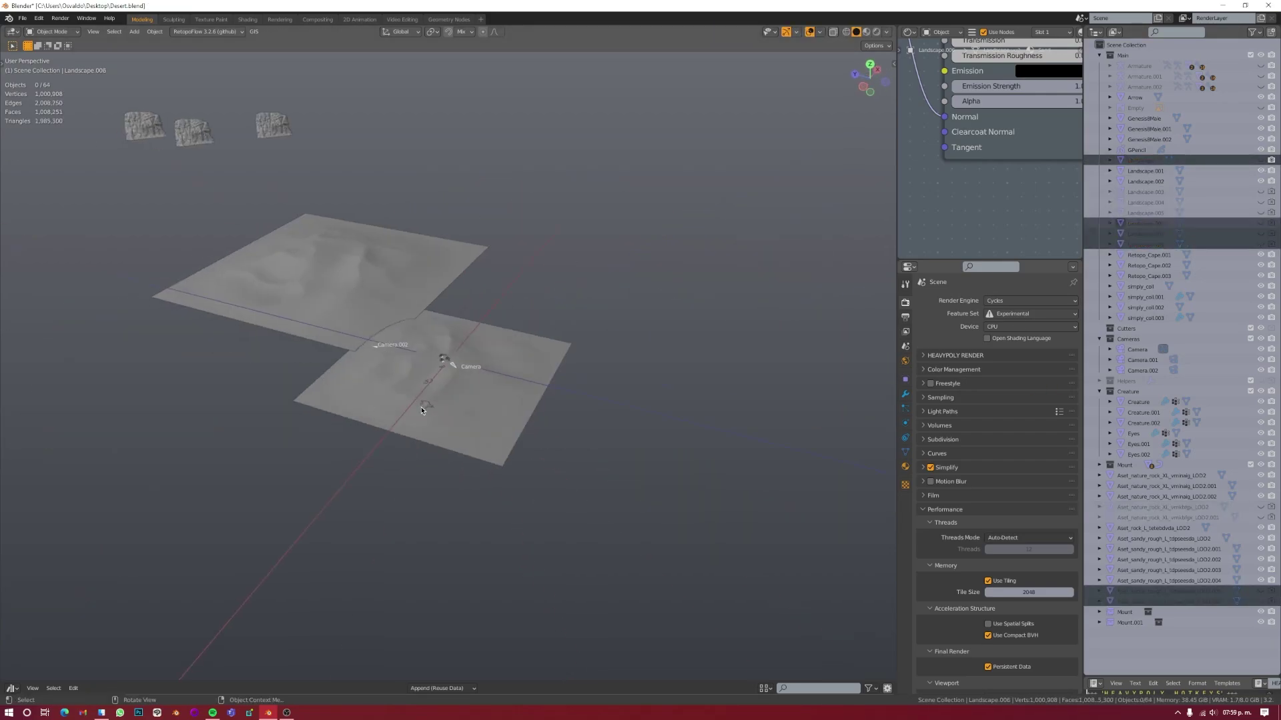
scroll(421, 410, "up", 5)
left_click(1260, 580)
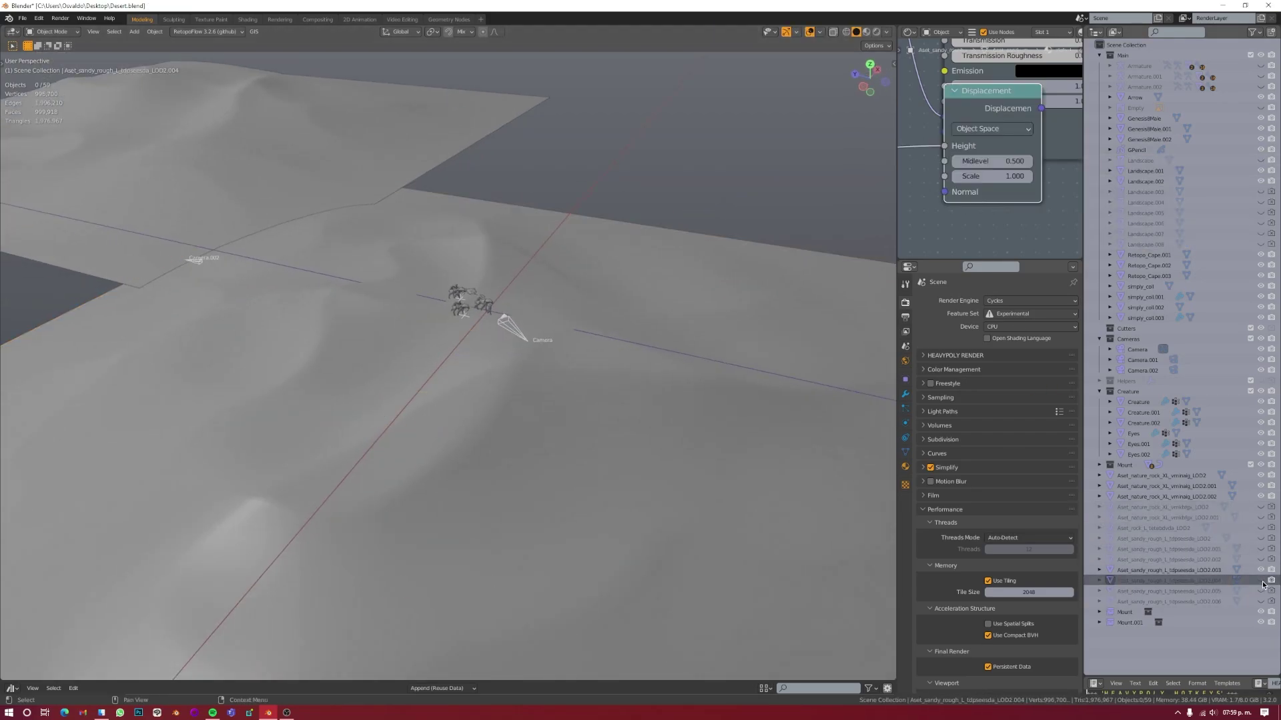
scroll(435, 423, "down", 5)
scroll(435, 423, "up", 8)
Step: Hide the spare cape and spare eyes objects
left_click(412, 434)
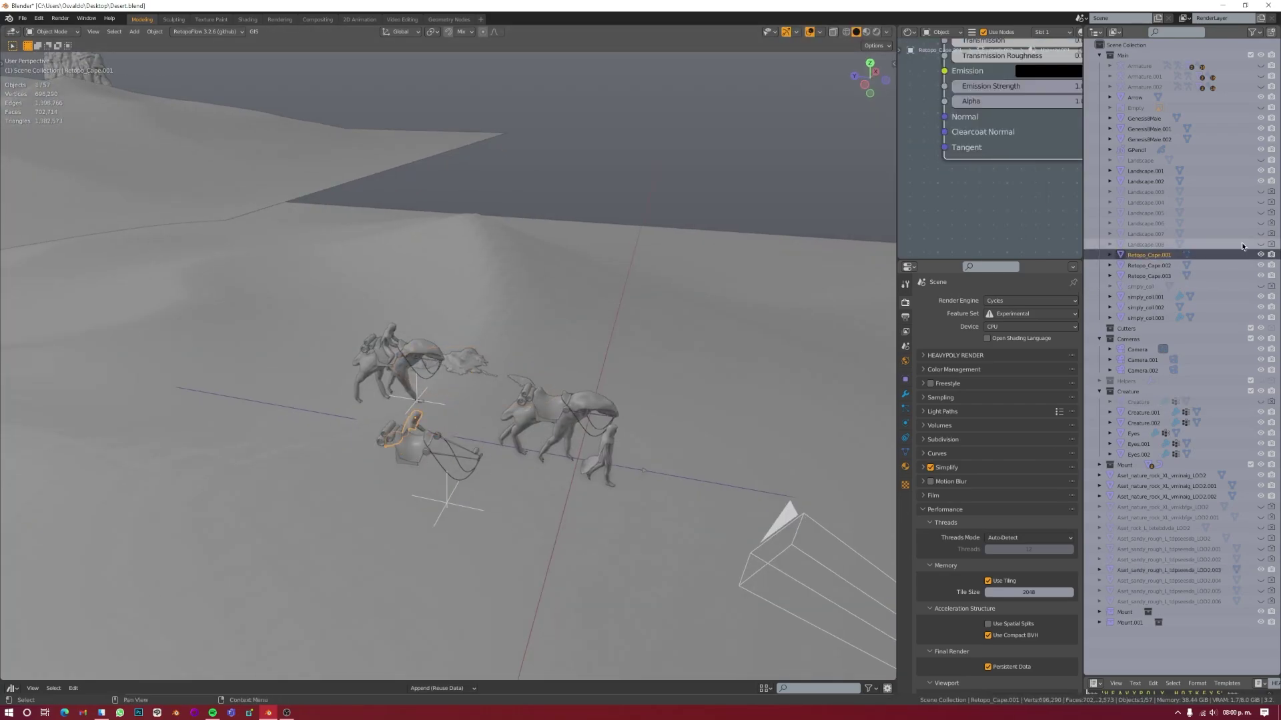
key("h")
left_click(478, 452)
key("h")
middle_click_drag(478, 453, 549, 473)
Step: Save the file and render the final image from the scene camera
key("ctrl+s")
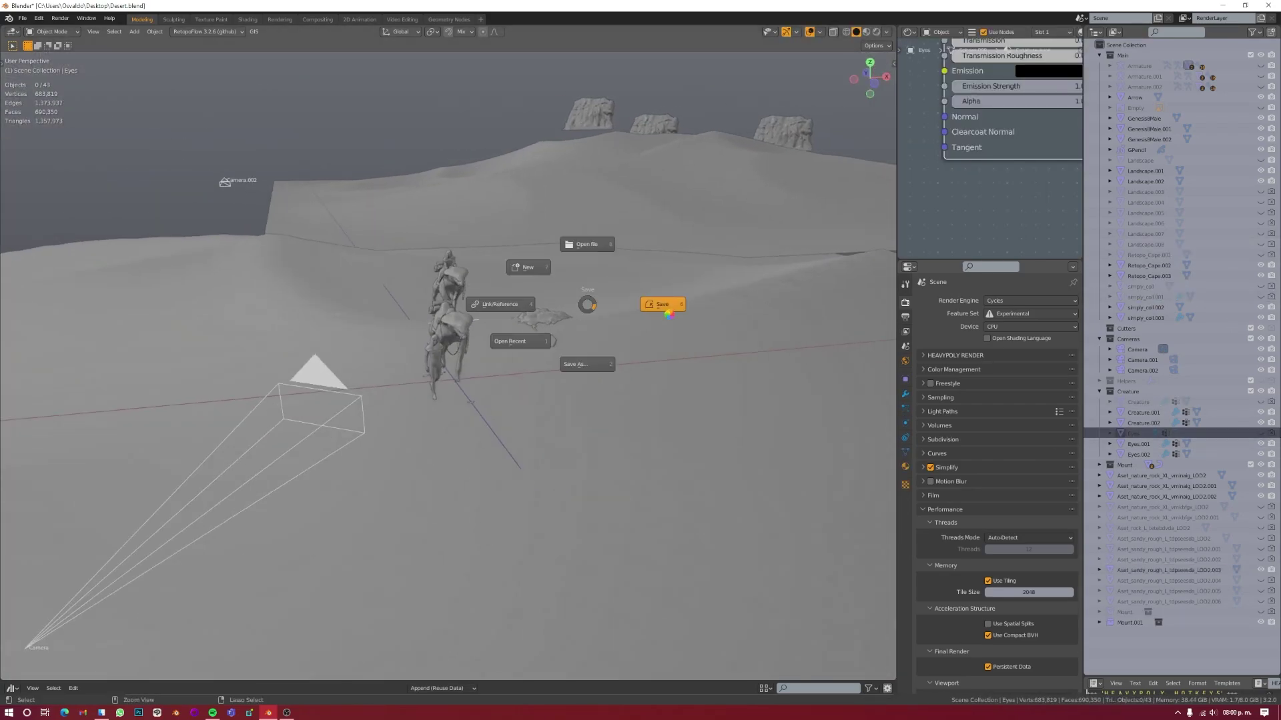
left_click(669, 314)
key("KP_0")
key("F12")
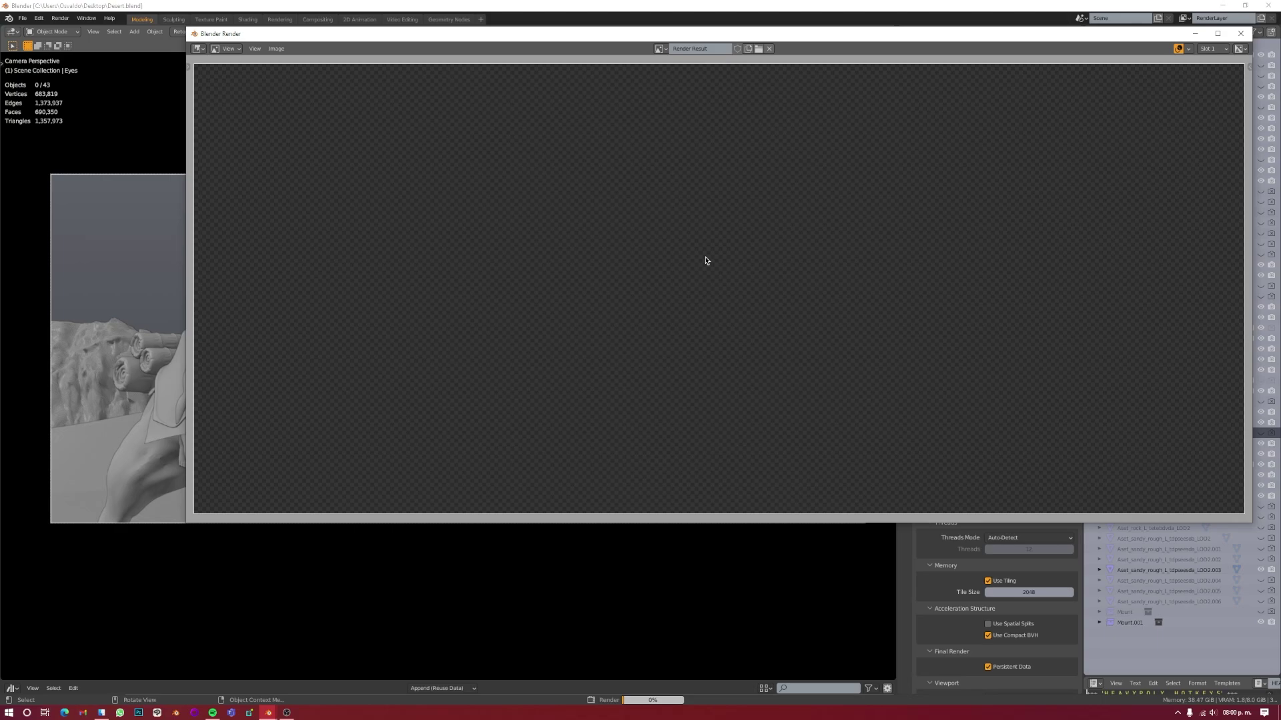
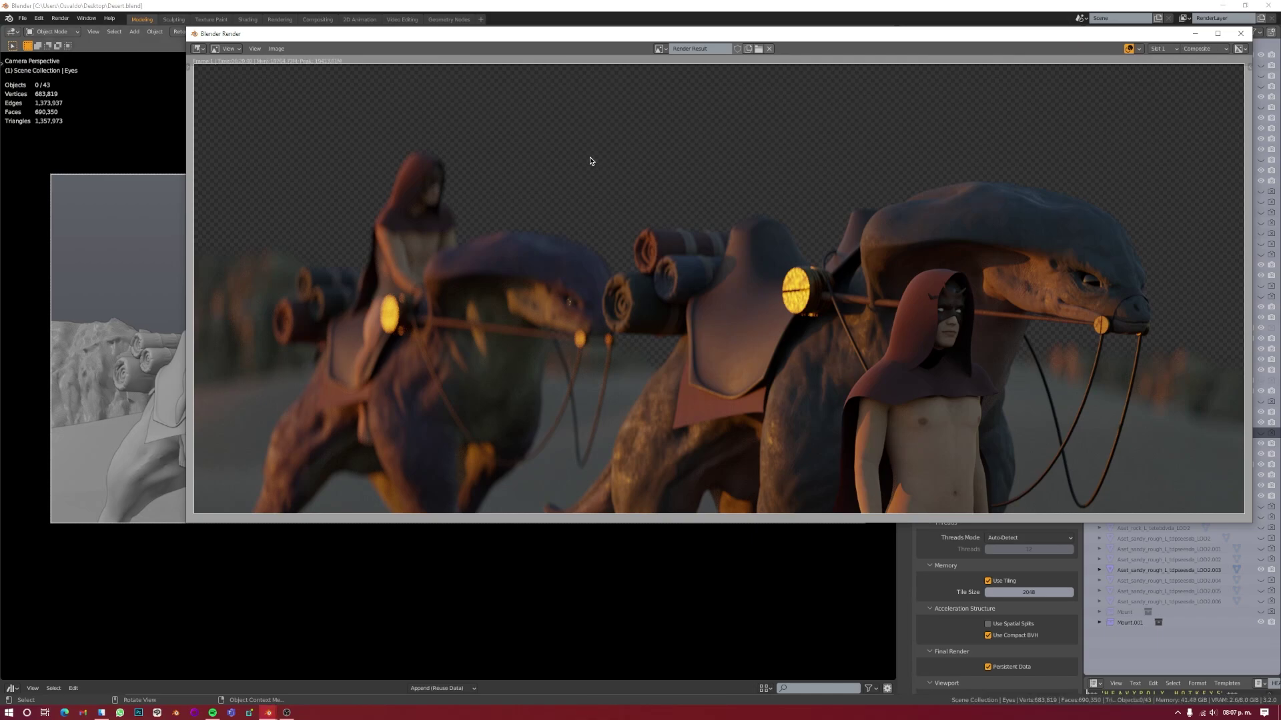
Step: Browse the render passes, including Normal, and save the current pass as an image
left_click(276, 48)
left_click(1160, 48)
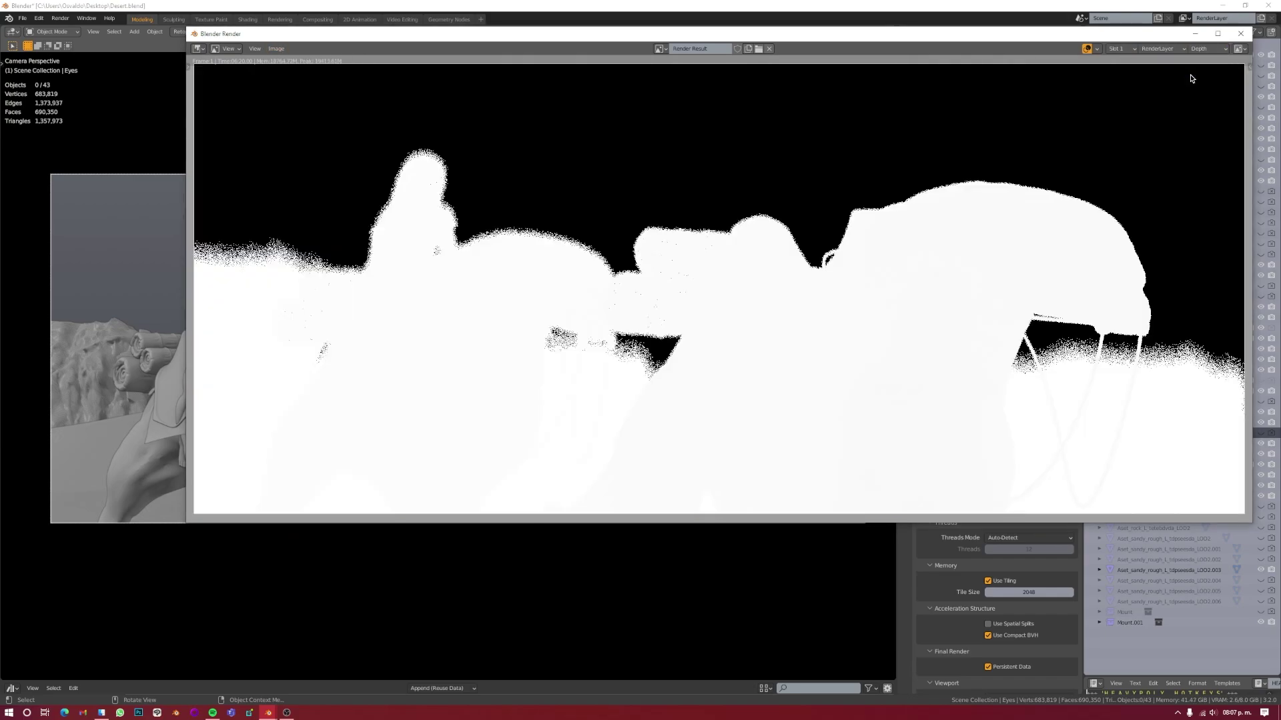
left_click(1207, 48)
left_click(1178, 122)
key("alt+o")
key("Escape")
Step: Save the AO pass as a PNG image
left_click(1207, 48)
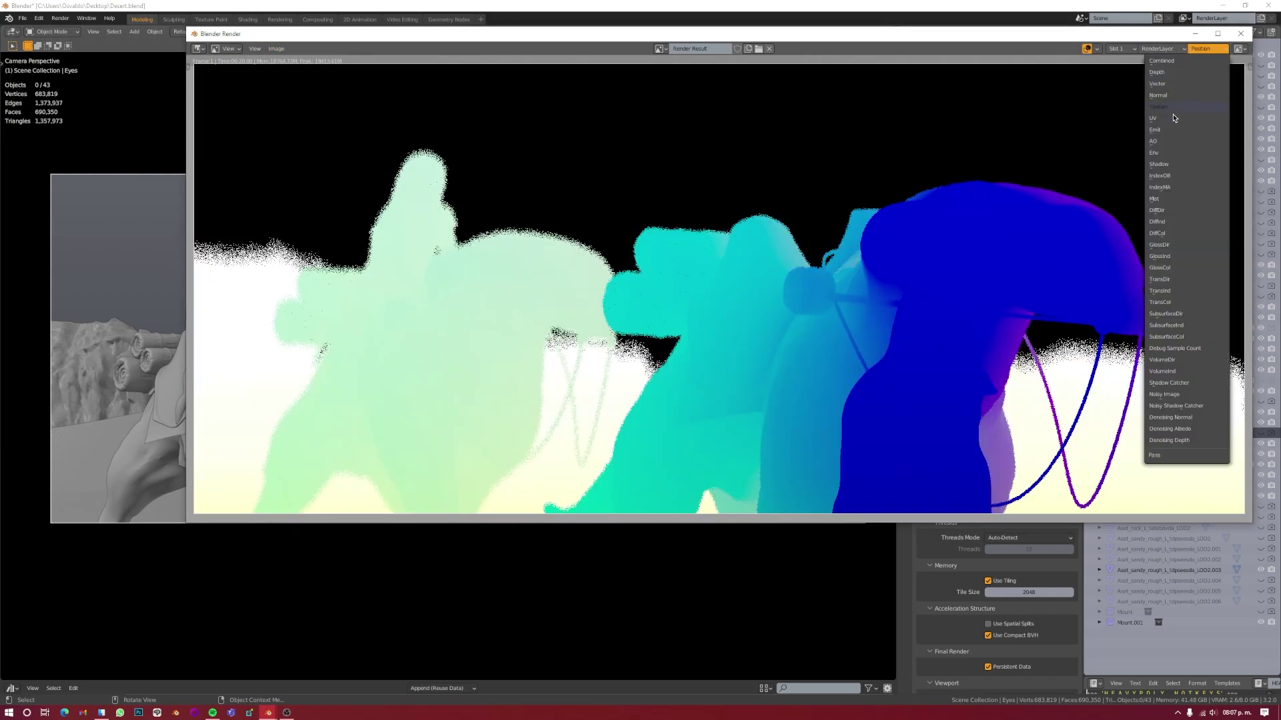
left_click(1153, 141)
left_click(276, 48)
left_click(289, 71)
key("Escape")
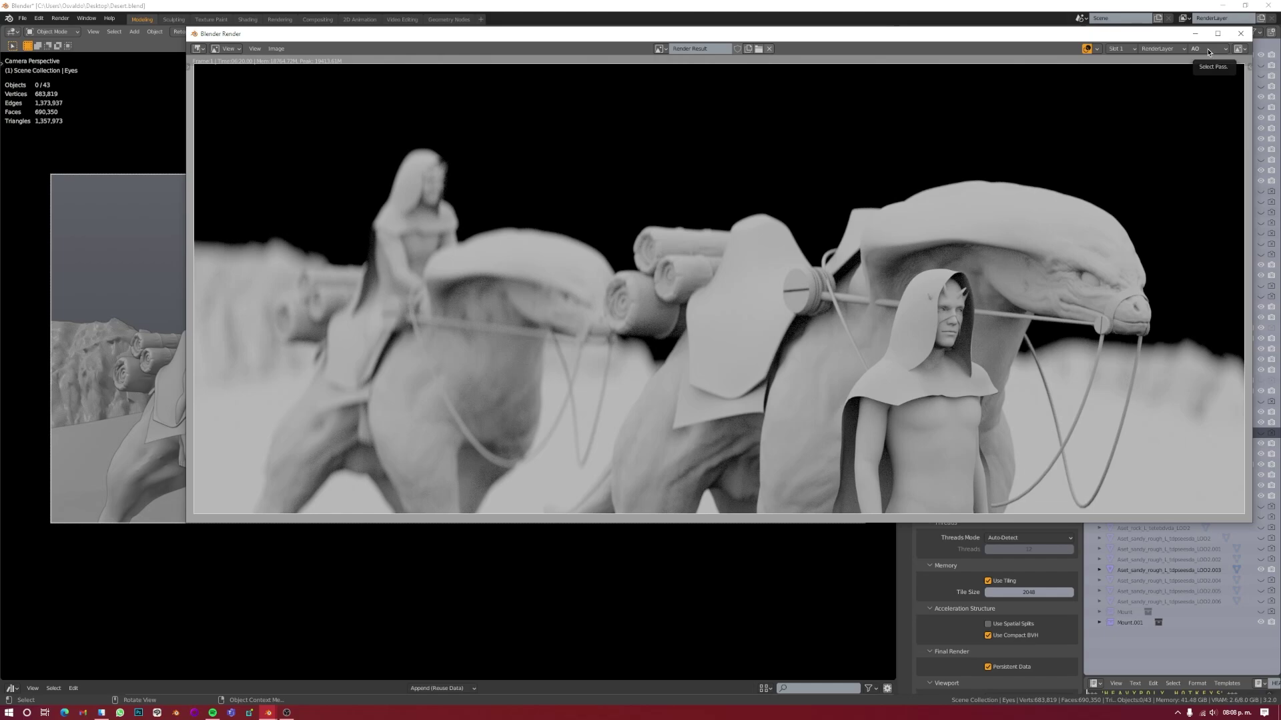
Step: Save the Env and Mist passes as separate PNG images
left_click(1209, 48)
left_click(1174, 127)
left_click(276, 48)
left_click(289, 71)
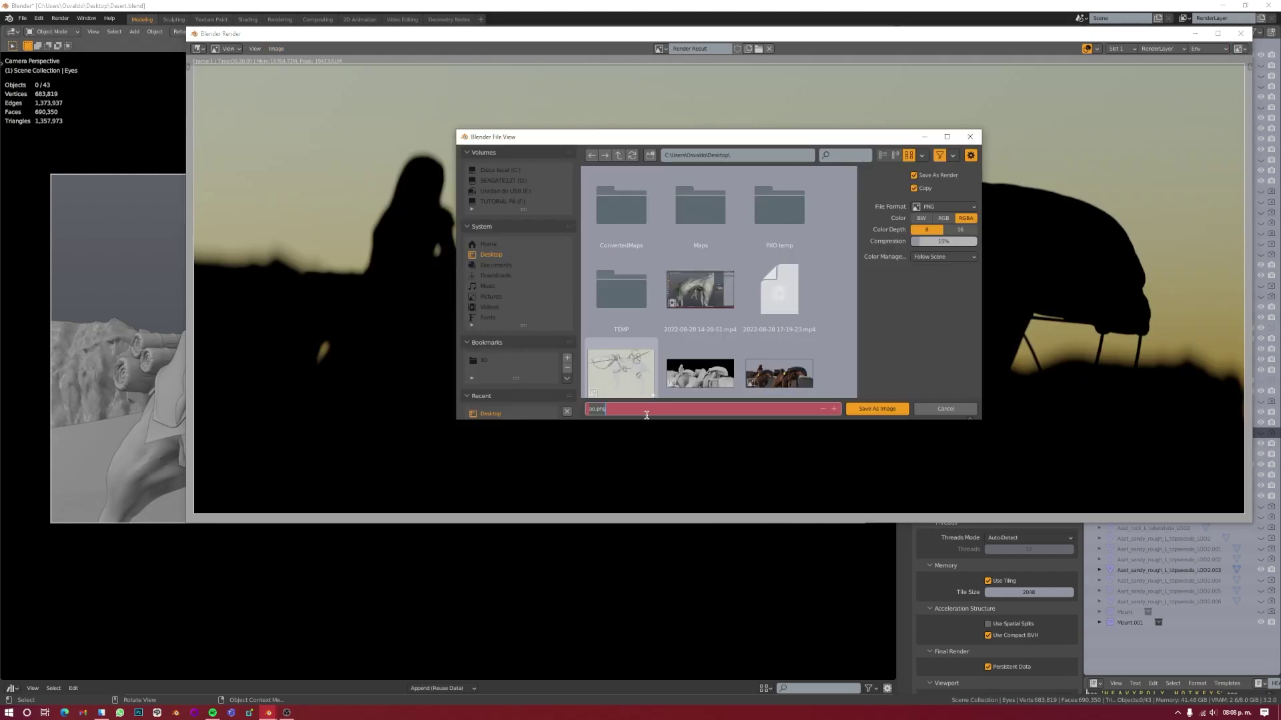
key("Escape")
left_click(1209, 48)
left_click(1162, 208)
left_click(276, 48)
left_click(289, 71)
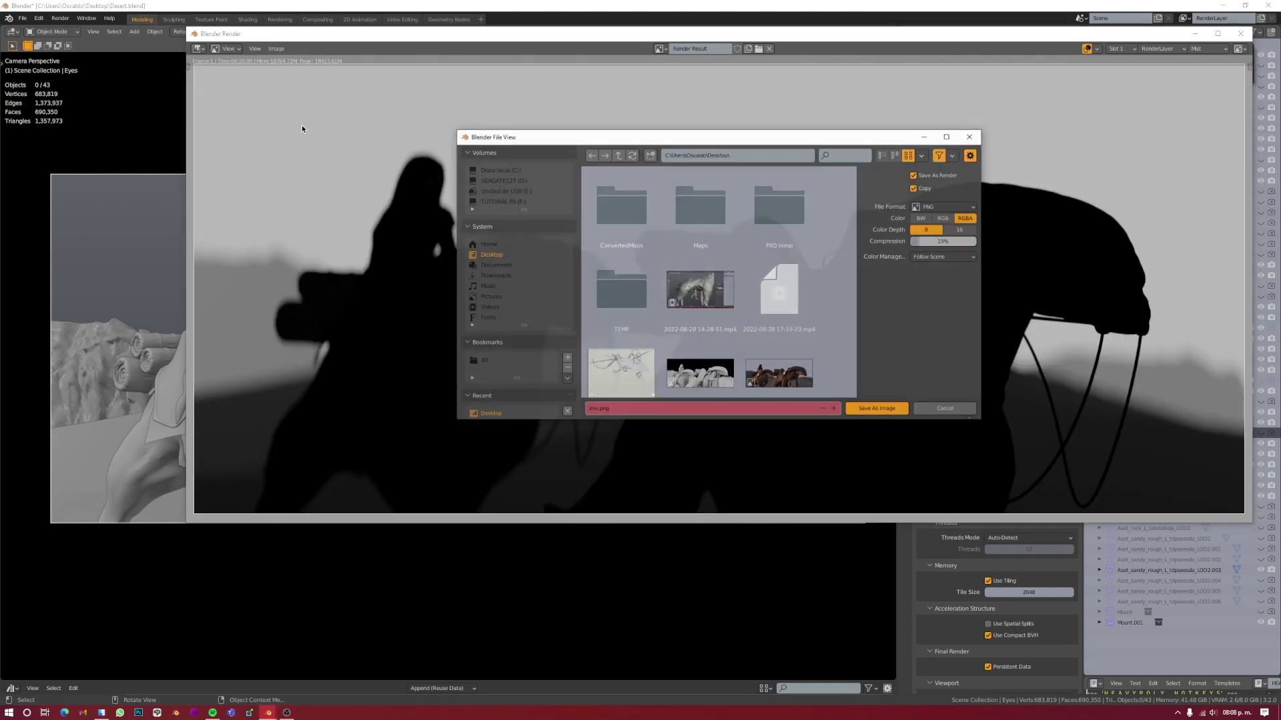
key("Escape")
Step: Preview the DiffDir and GlossInd passes from the pass list
left_click(1208, 49)
left_click(1158, 210)
left_click(1209, 48)
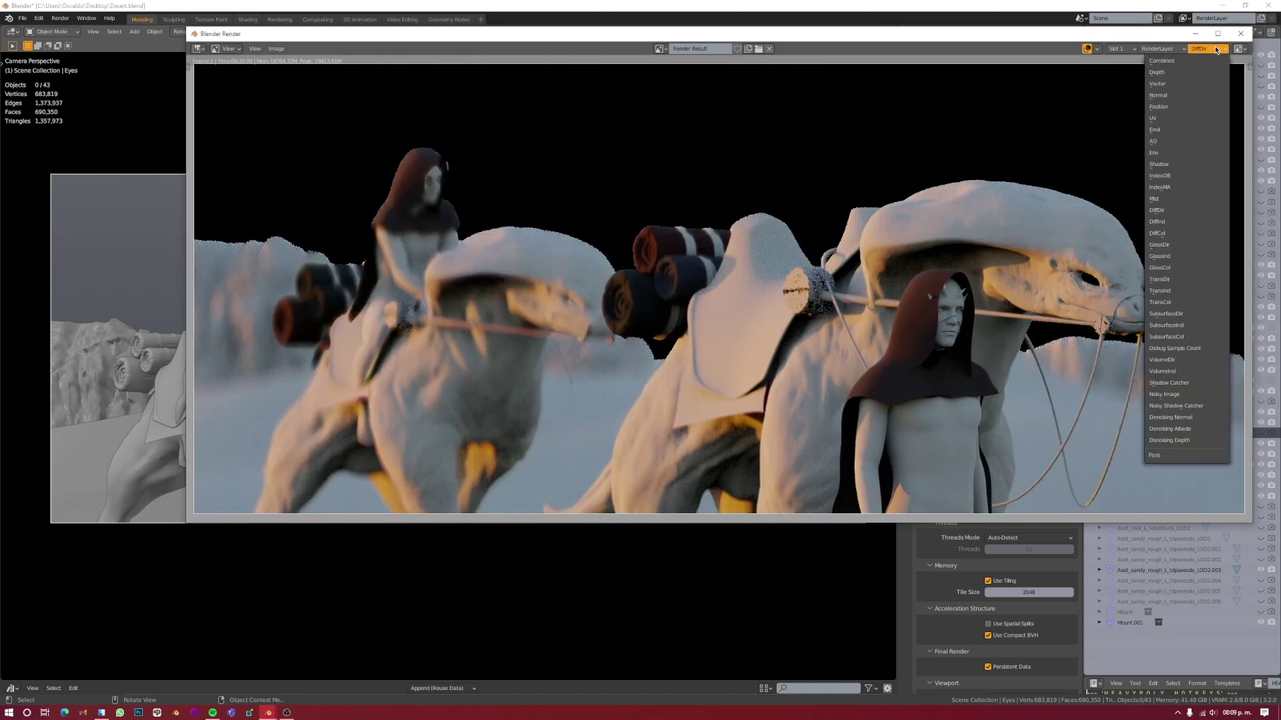
left_click(1167, 257)
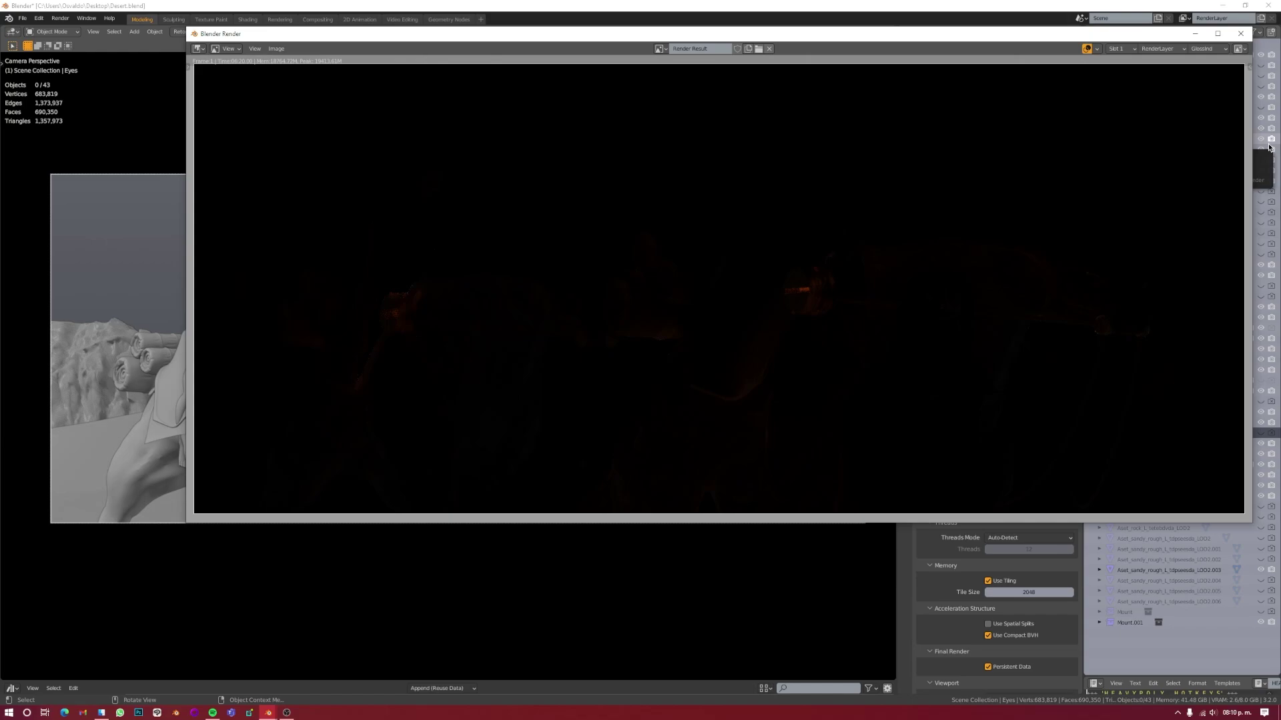
left_click(1211, 48)
Step: Close the render window, save, and set the ao layer to Multiply
key("Escape")
key("Escape")
key("ctrl+s")
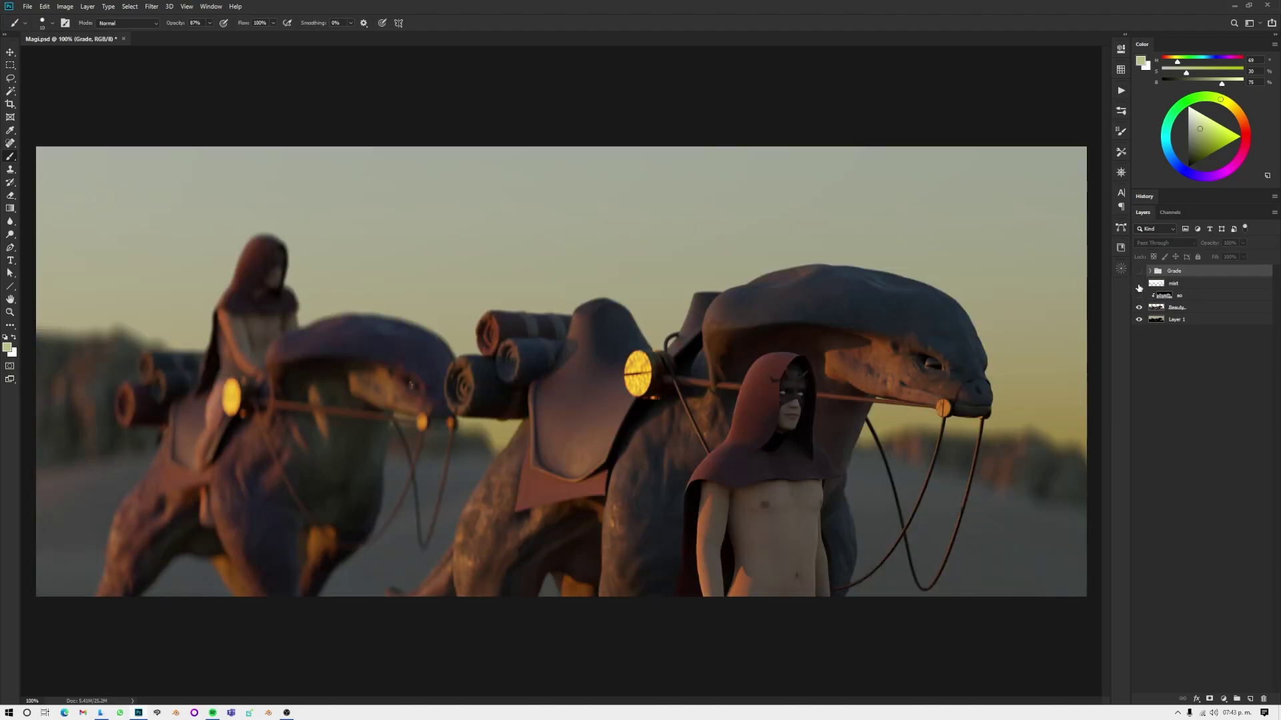
left_click(1139, 296)
left_click(1164, 243)
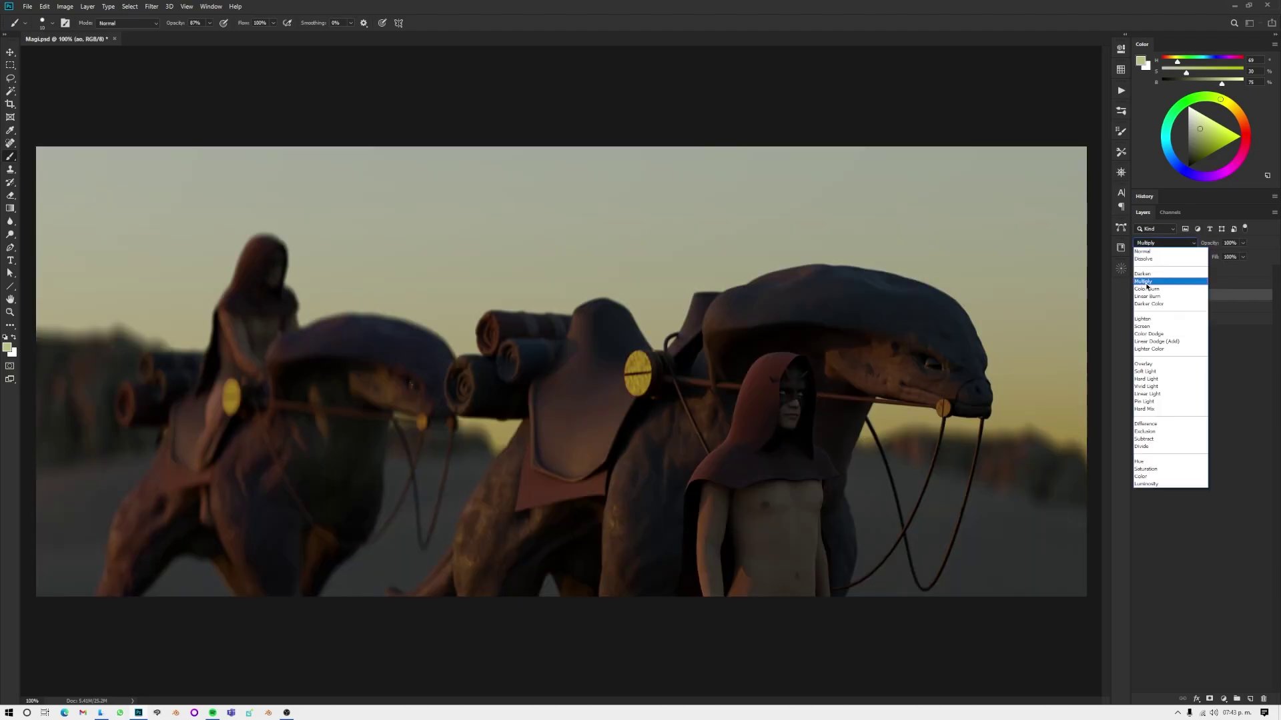
left_click(1154, 293)
key("ctrl+l")
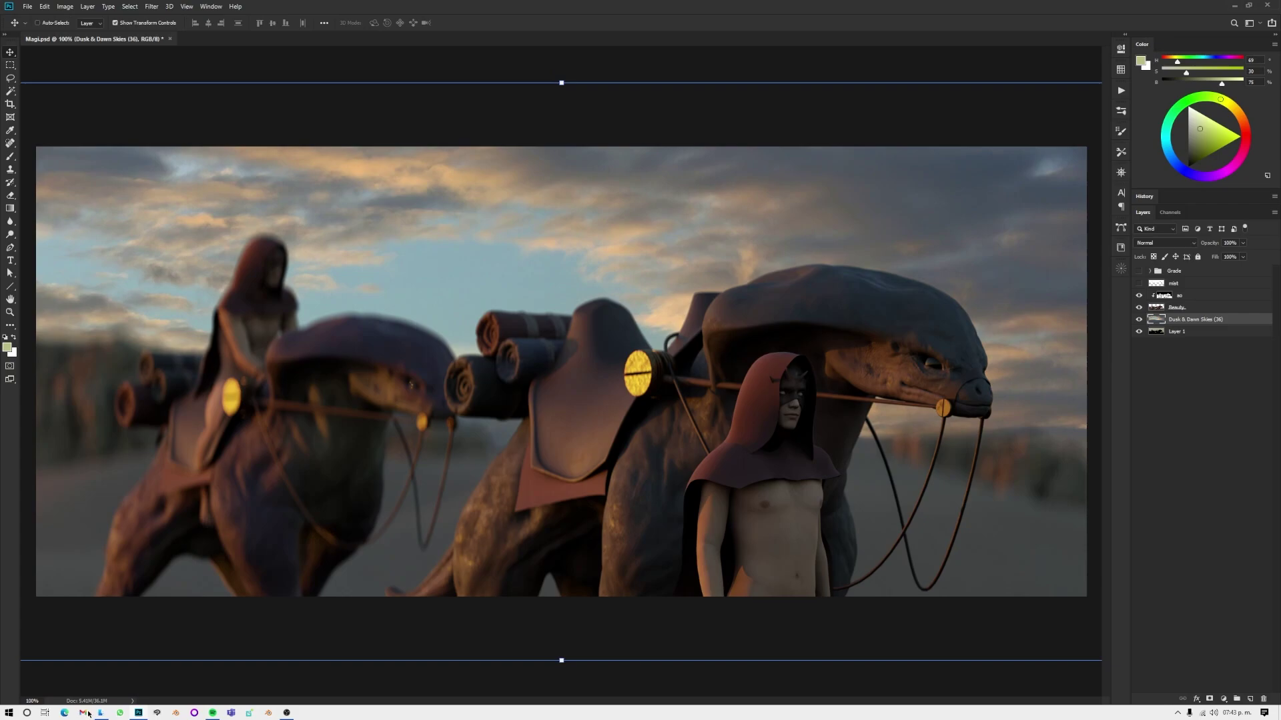
Step: Place a Dusk & Dawn sky photo, enlarging it and shifting it up-left
left_click(89, 714)
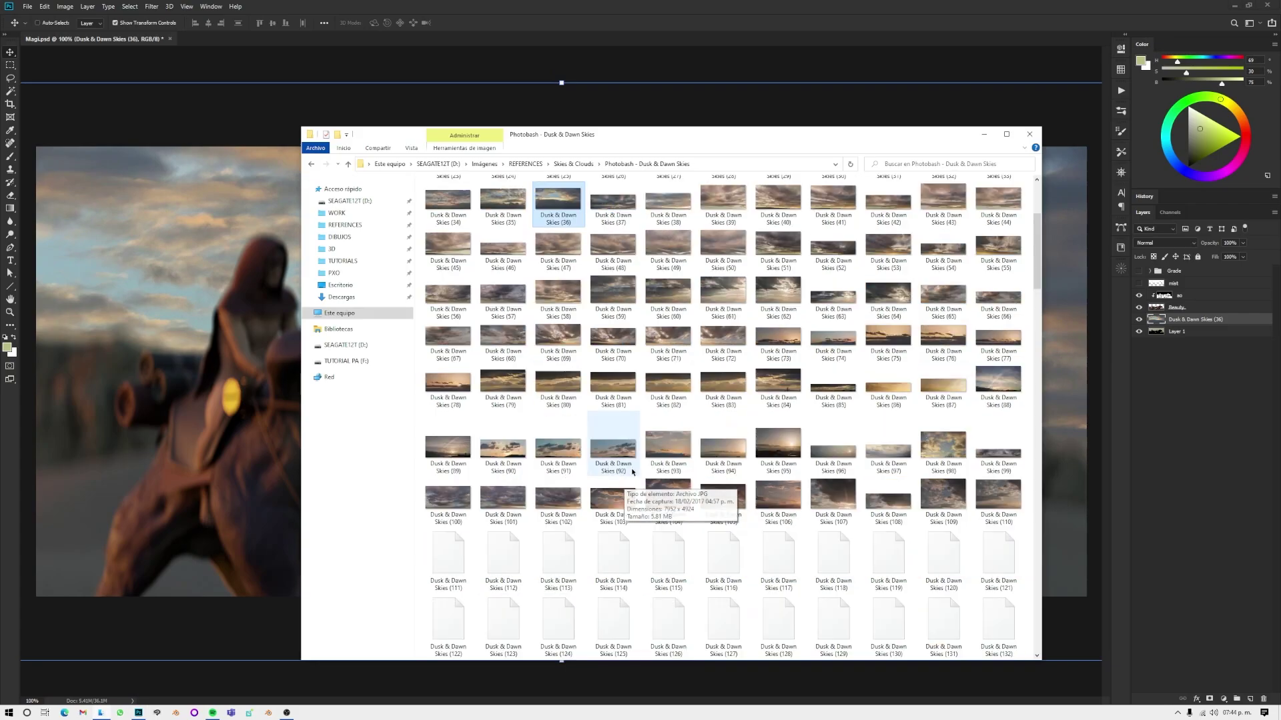
left_click_drag(660, 501, 831, 393)
key("alt+Tab")
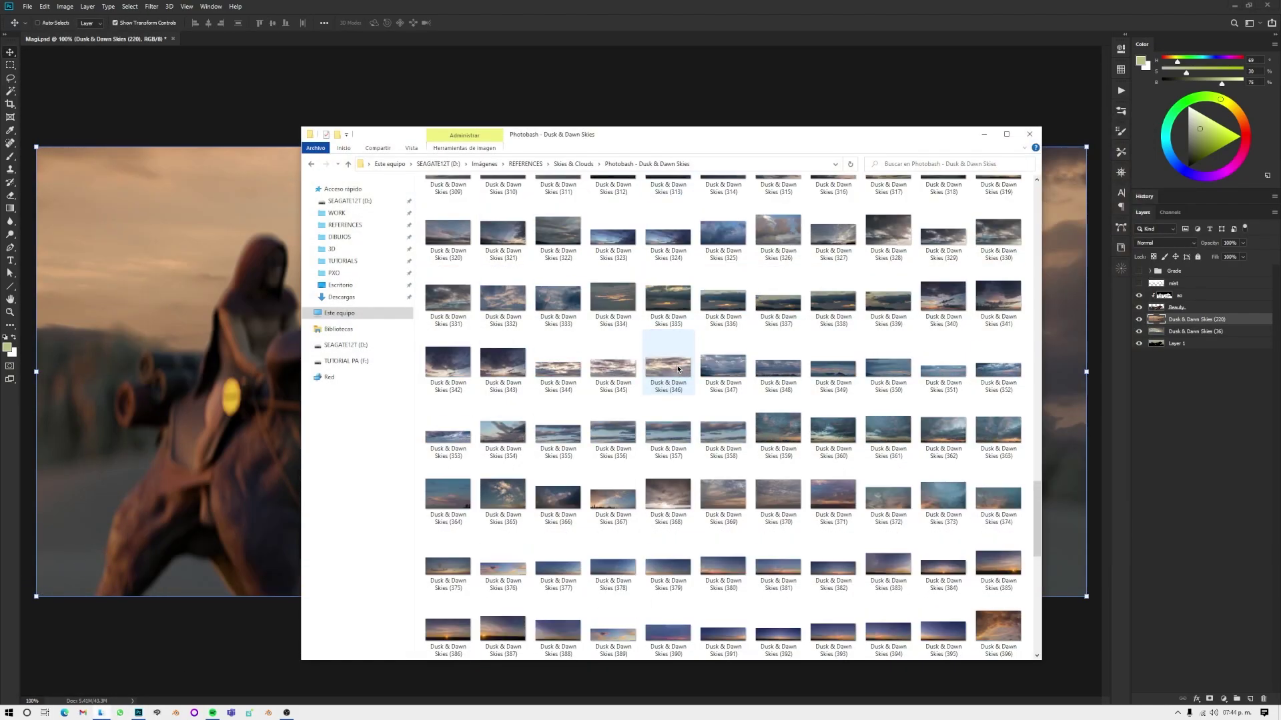
left_click(715, 438)
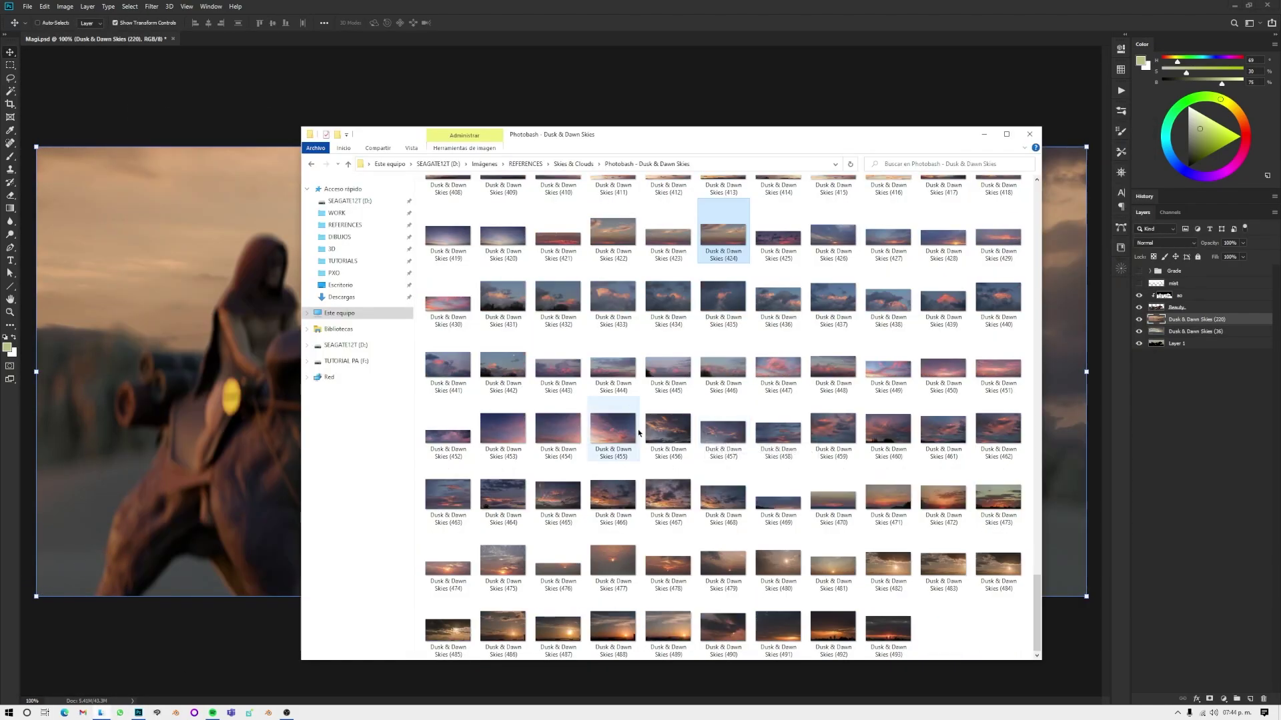
scroll(715, 438, "up", 15)
left_click_drag(668, 197, 155, 404)
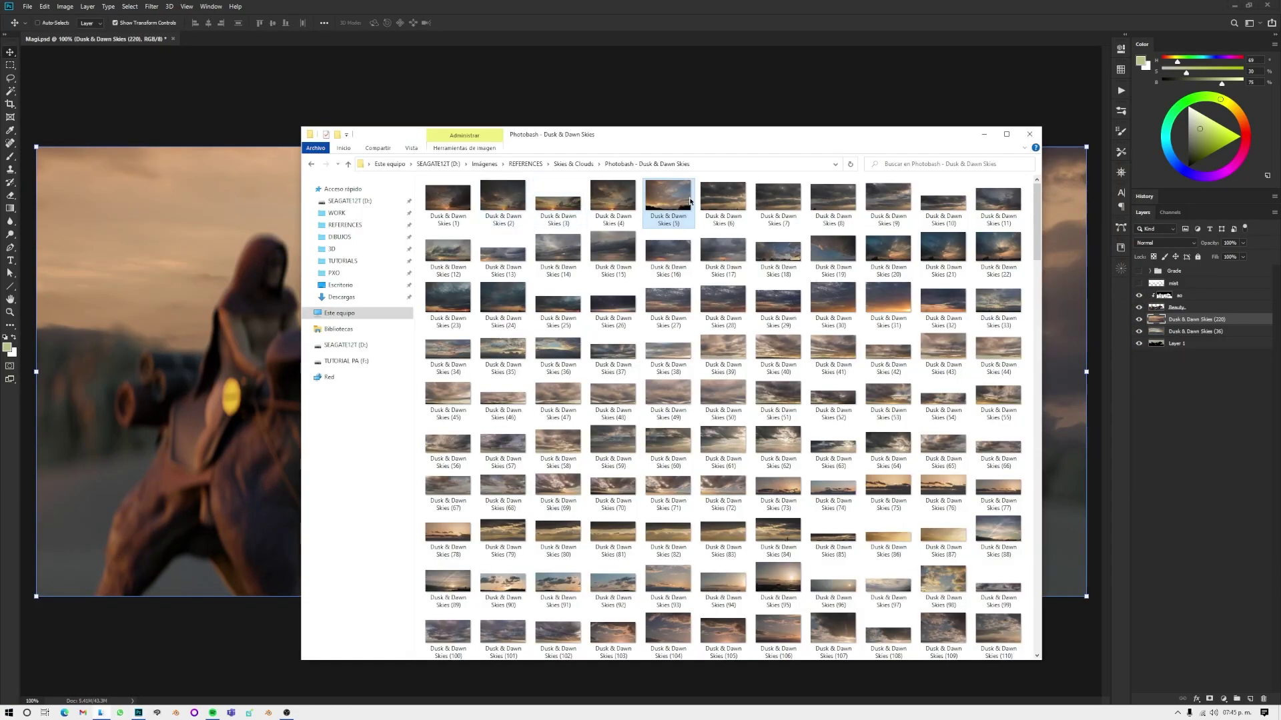
mouse_move(561, 147)
left_mouse_down("alt")
mouse_move(562, 193)
mouse_move(563, 74)
left_mouse_up("alt")
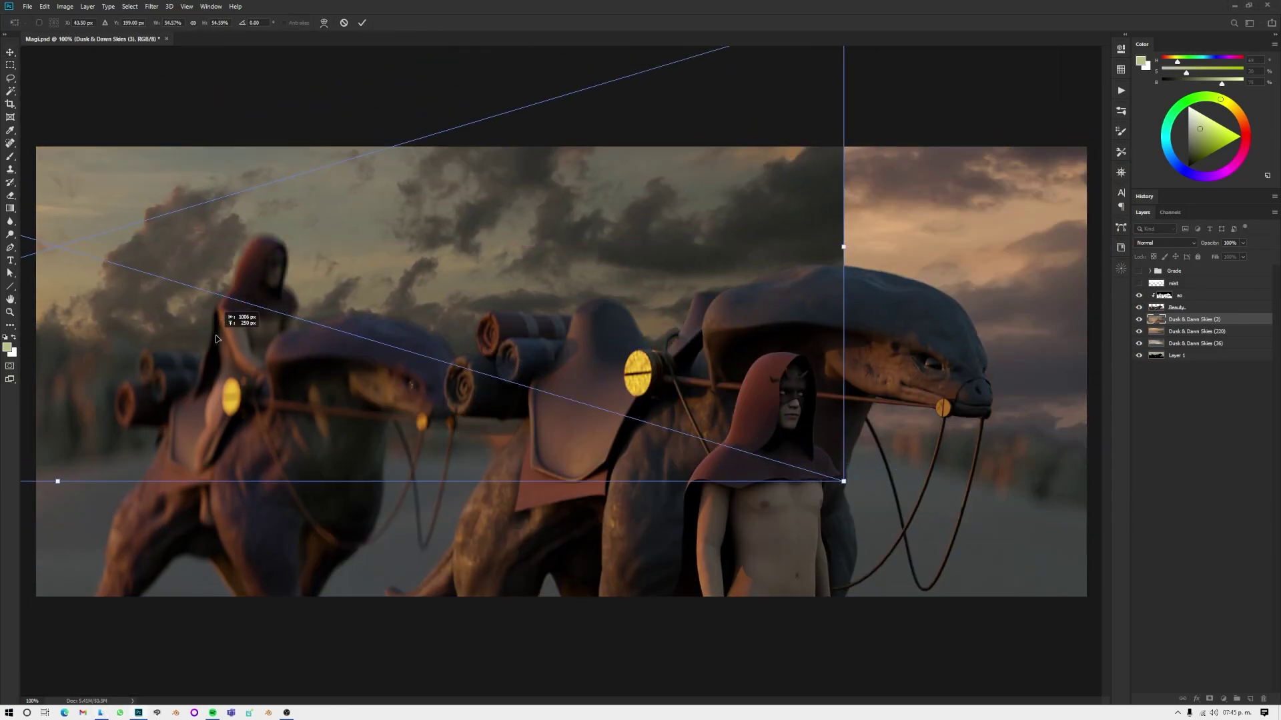
mouse_move(534, 502)
left_mouse_down()
mouse_move(441, 285)
mouse_move(224, 501)
left_mouse_up()
key("Return")
Step: Hide unused sky layers and set Blend If so the sky shows behind brighter areas
left_click_drag(1139, 319, 1139, 331)
left_click(1178, 343)
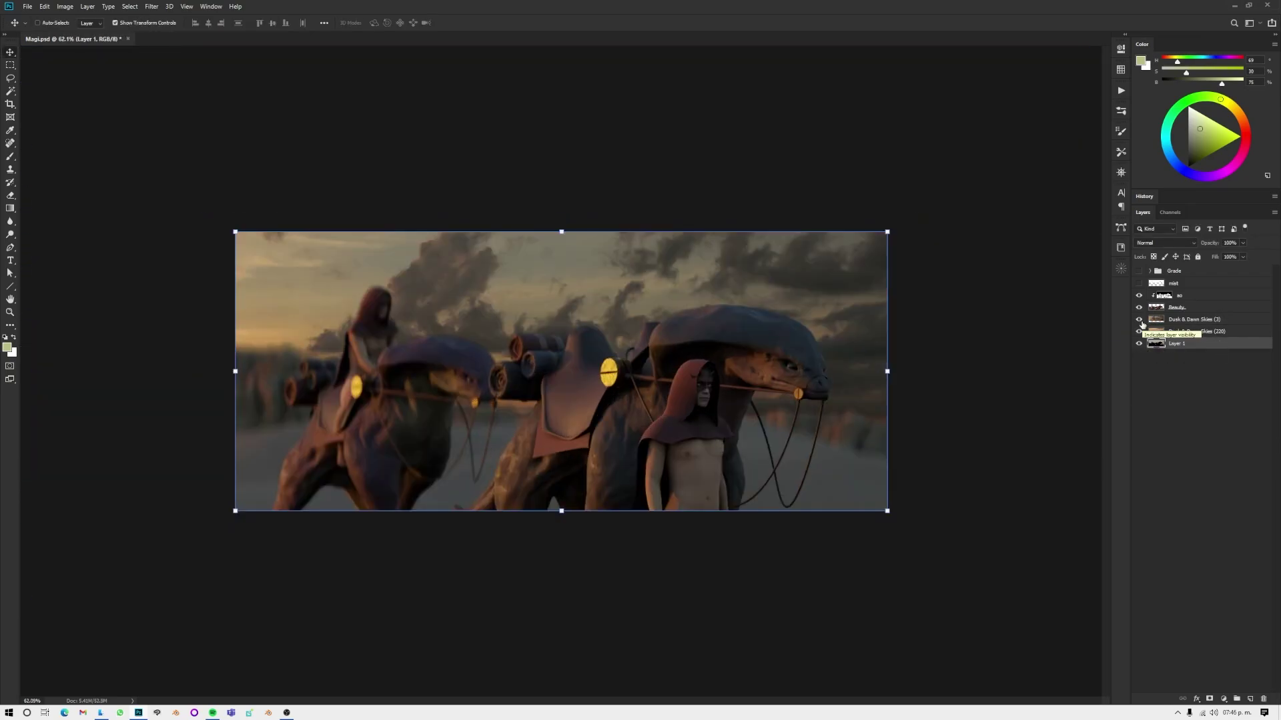
double_click(1240, 319)
mouse_move(1092, 375)
left_mouse_down("alt")
mouse_move(1034, 376)
mouse_move(1058, 353)
left_mouse_up("alt")
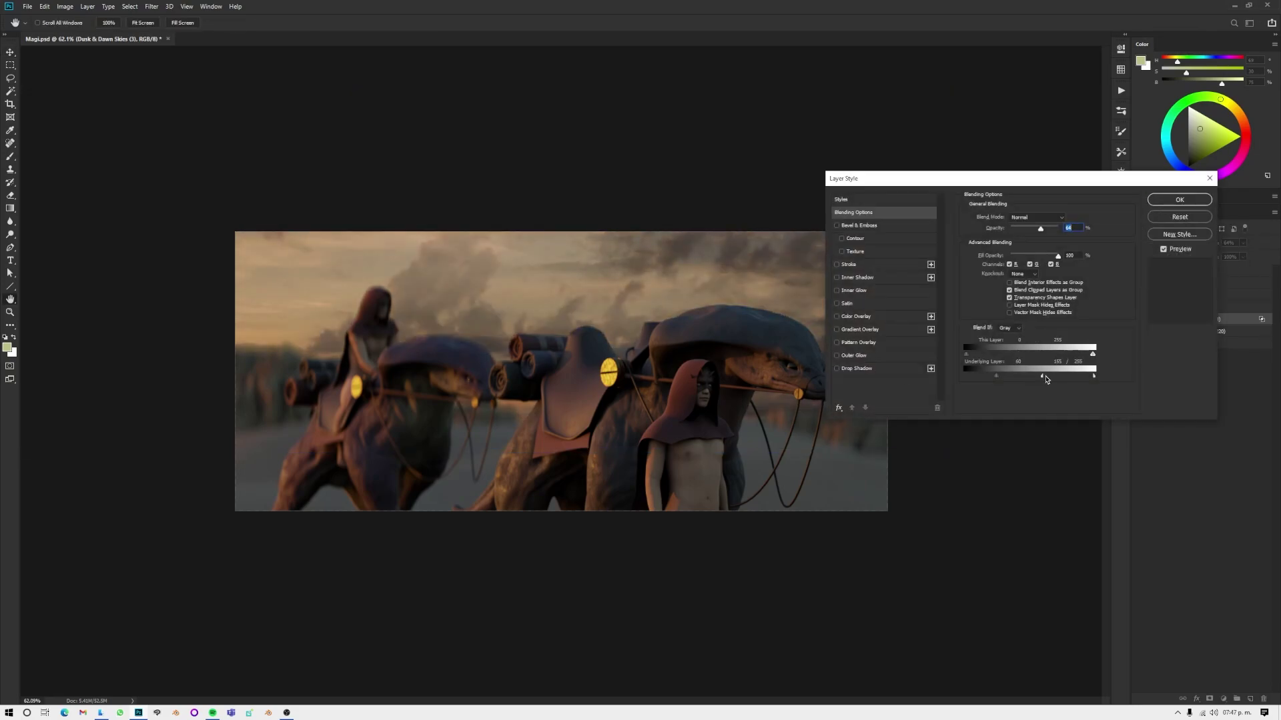
Step: Apply the Blend If settings, then Field Blur and transform the sky layer
key("Return")
key("b")
key("d")
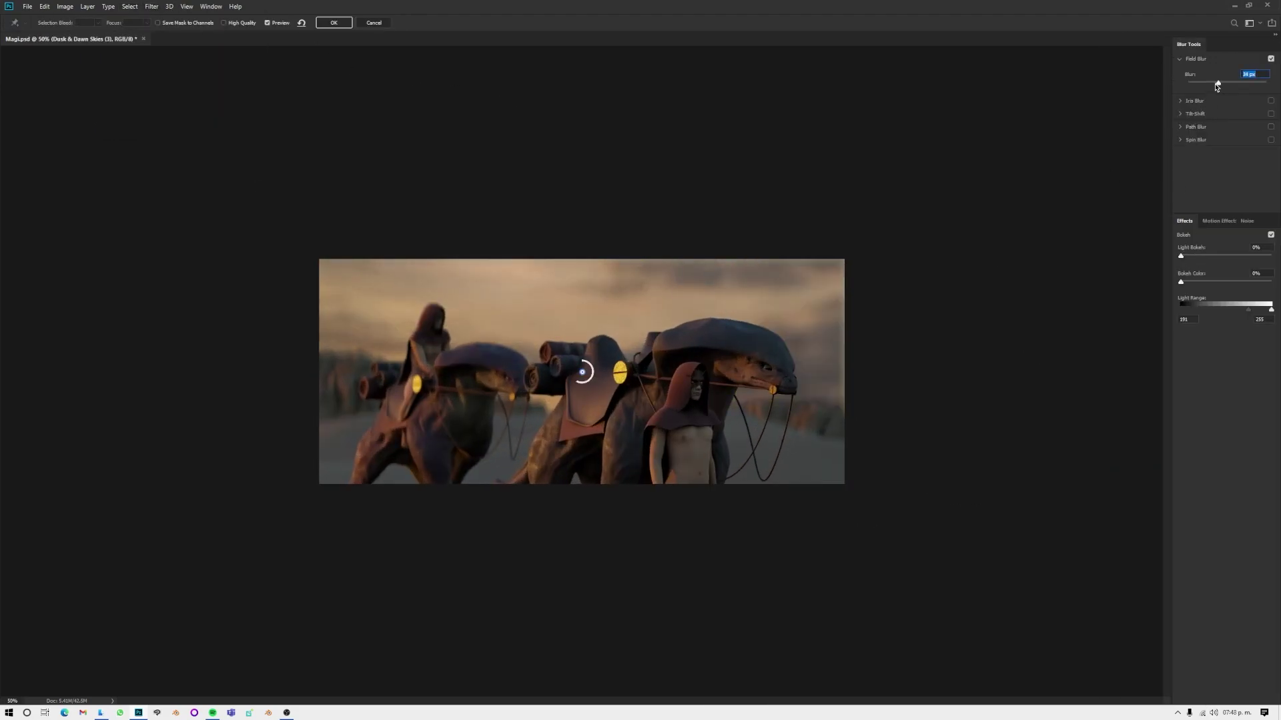
key("Return")
key("ctrl+t")
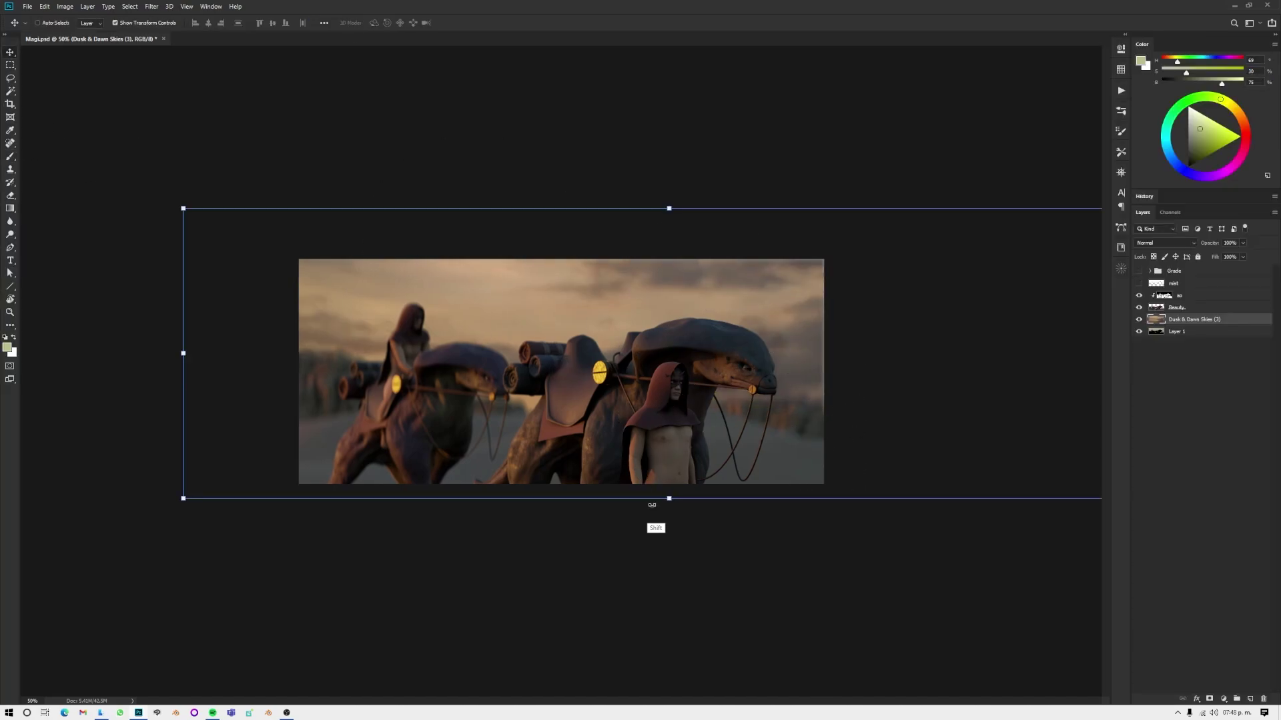
key("ctrl+0")
key("c")
key("ctrl+plus")
key("ctrl+plus")
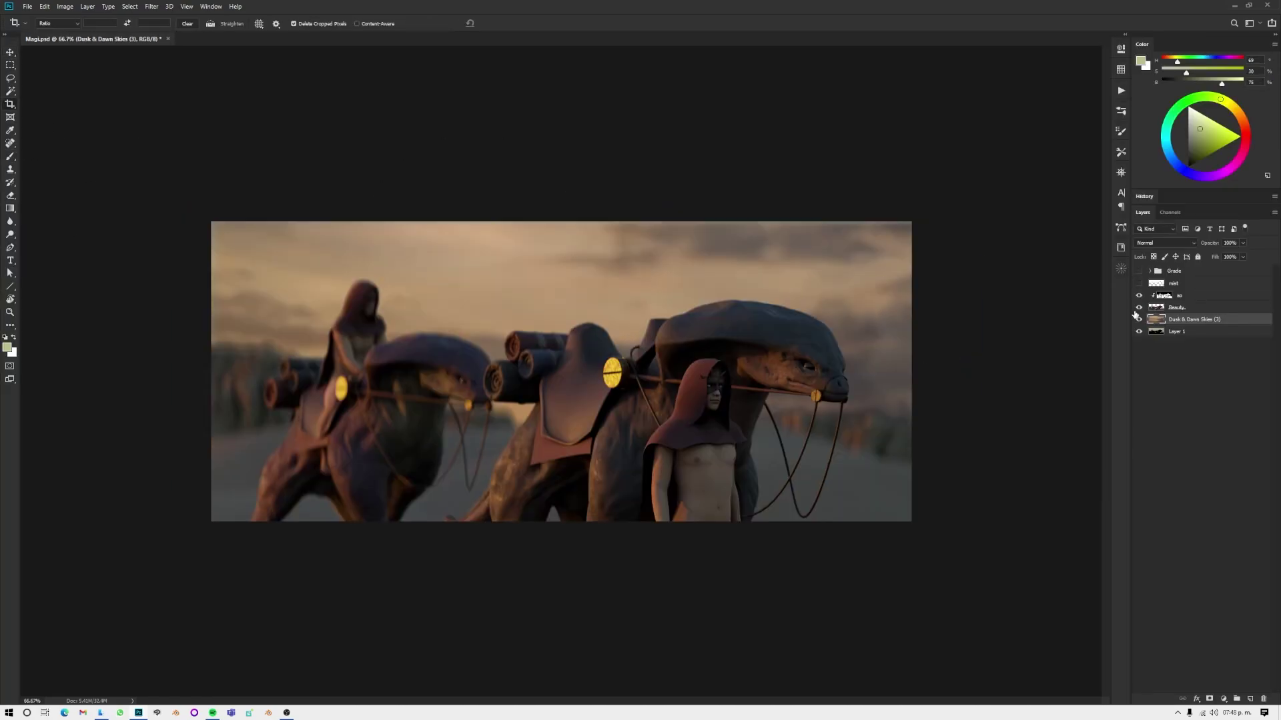
Step: Brighten the ao layer with Levels and add a new empty layer above mist
left_click(1139, 297)
left_click(1138, 297)
key("ctrl+l")
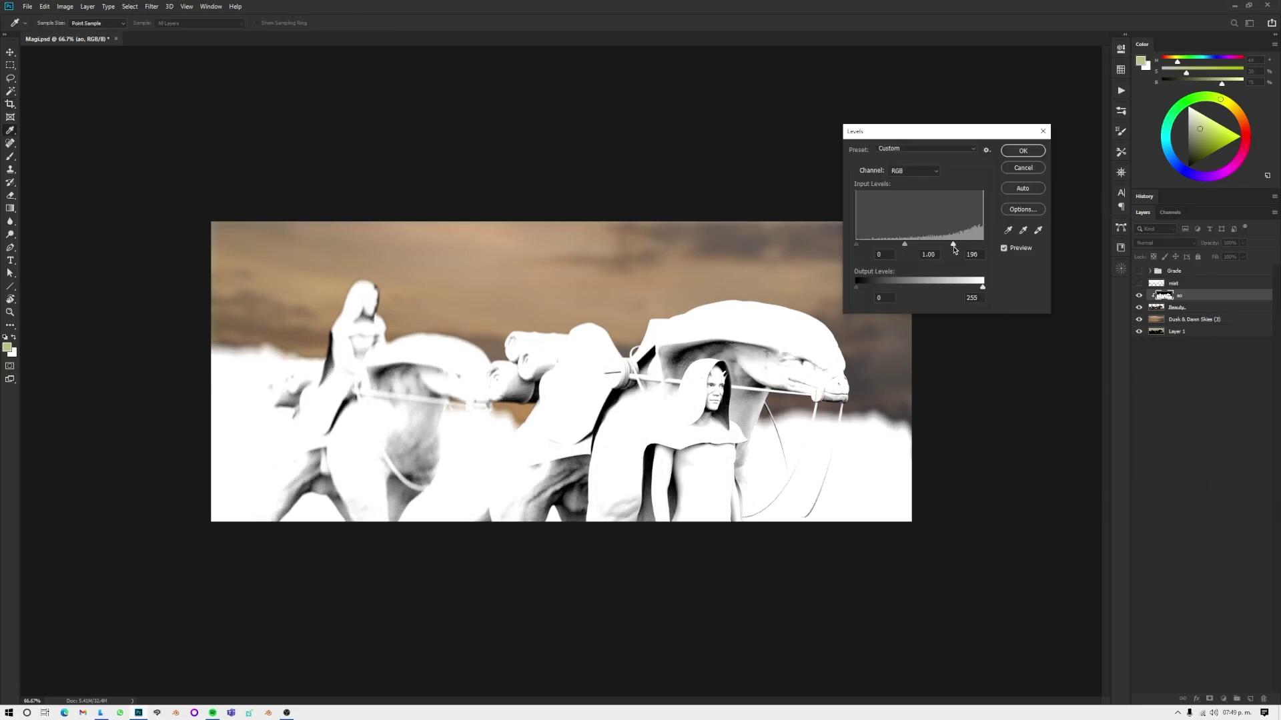
key("Escape")
left_click(1138, 300)
left_click(1139, 283)
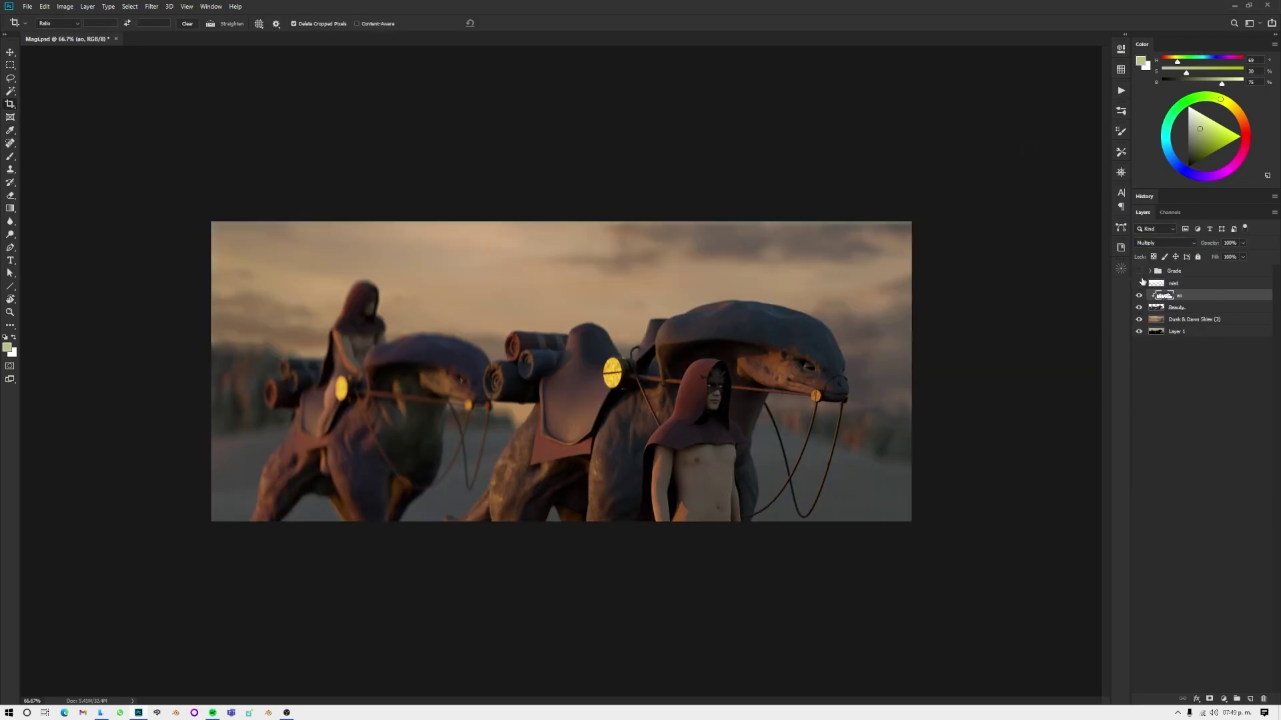
key("ctrl+shift+alt+n")
Step: Pick a reptile skin photo from the Photobash - Reptiles folder and select it
key("b")
key("alt+Tab")
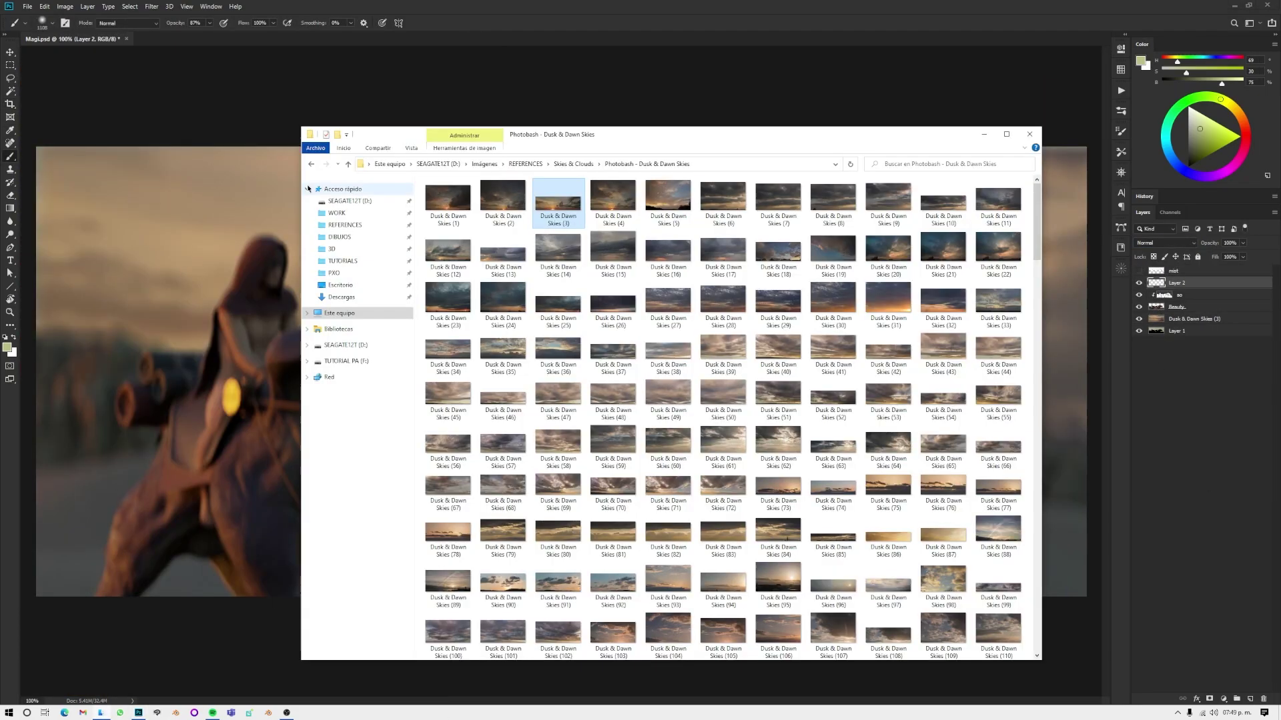
left_click(525, 163)
double_click(560, 203)
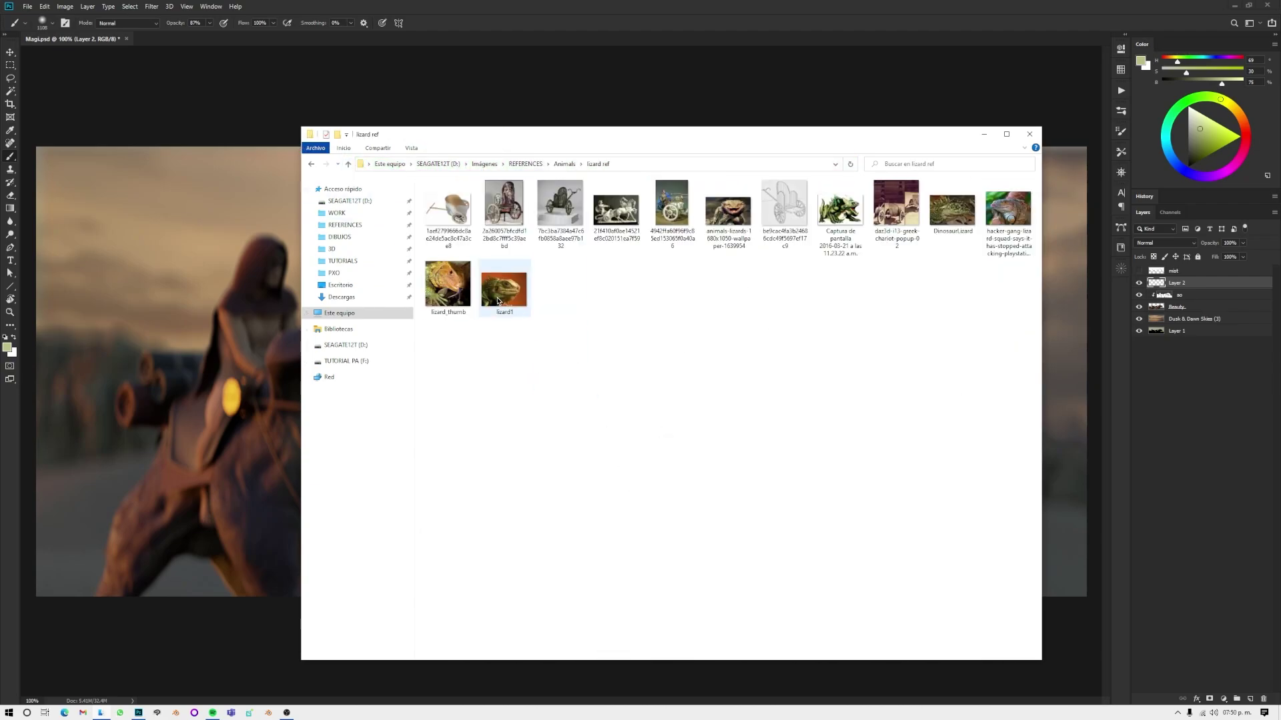
double_click(504, 287)
key("alt+Up")
double_click(612, 507)
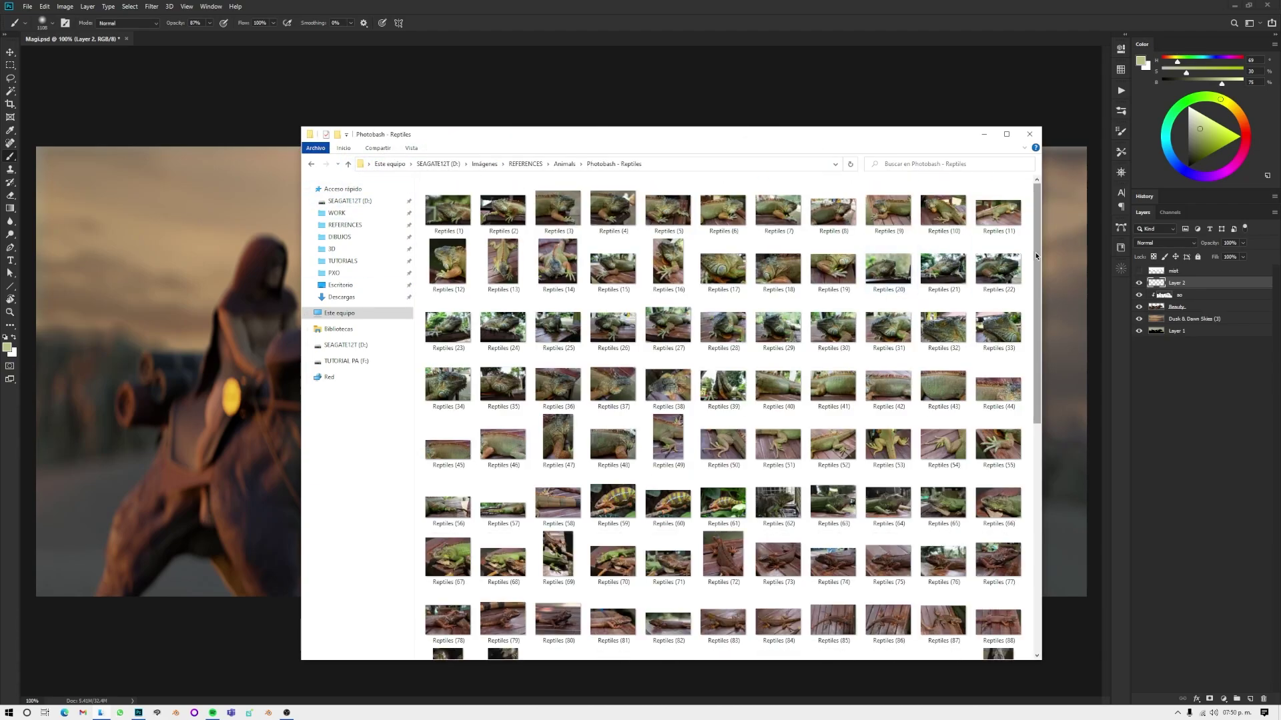
scroll(834, 354, "down", 5)
left_click(838, 353)
scroll(838, 352, "up", 3)
left_click_drag(943, 214, 854, 161)
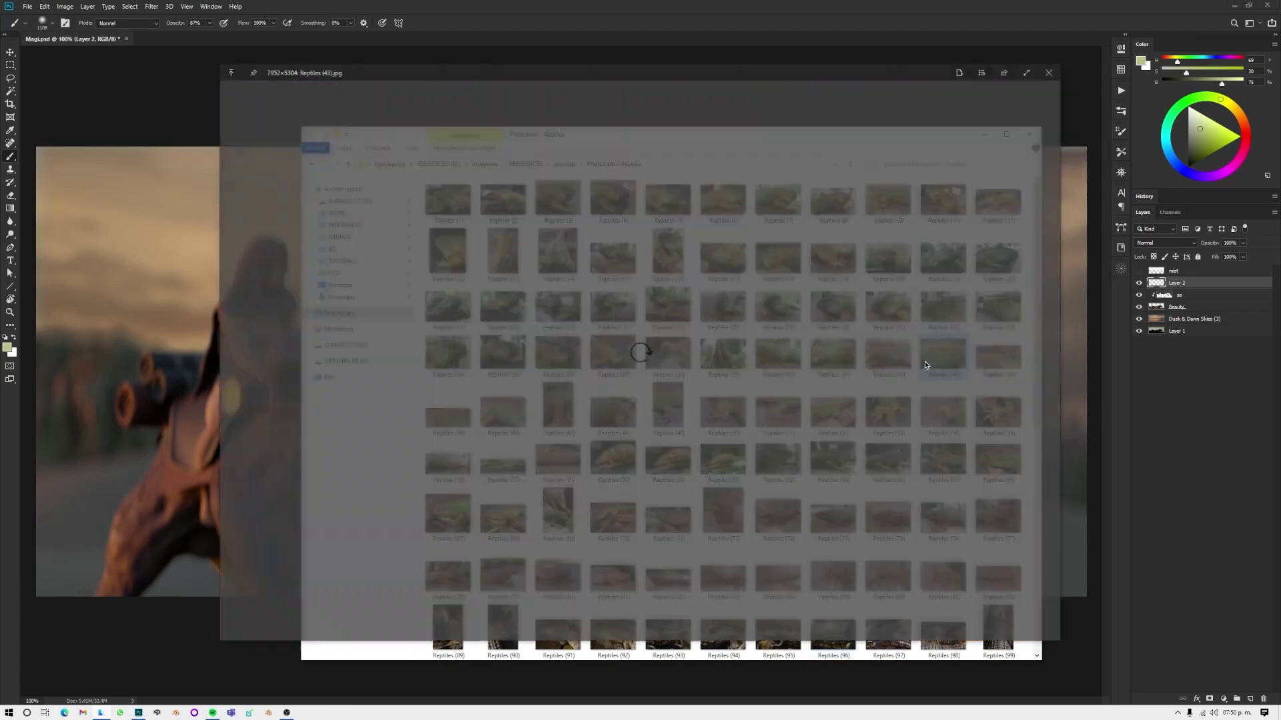
Step: Refine the skin selection, shrink it right, duplicate it and set it to Overlay
key("ctrl+alt+r")
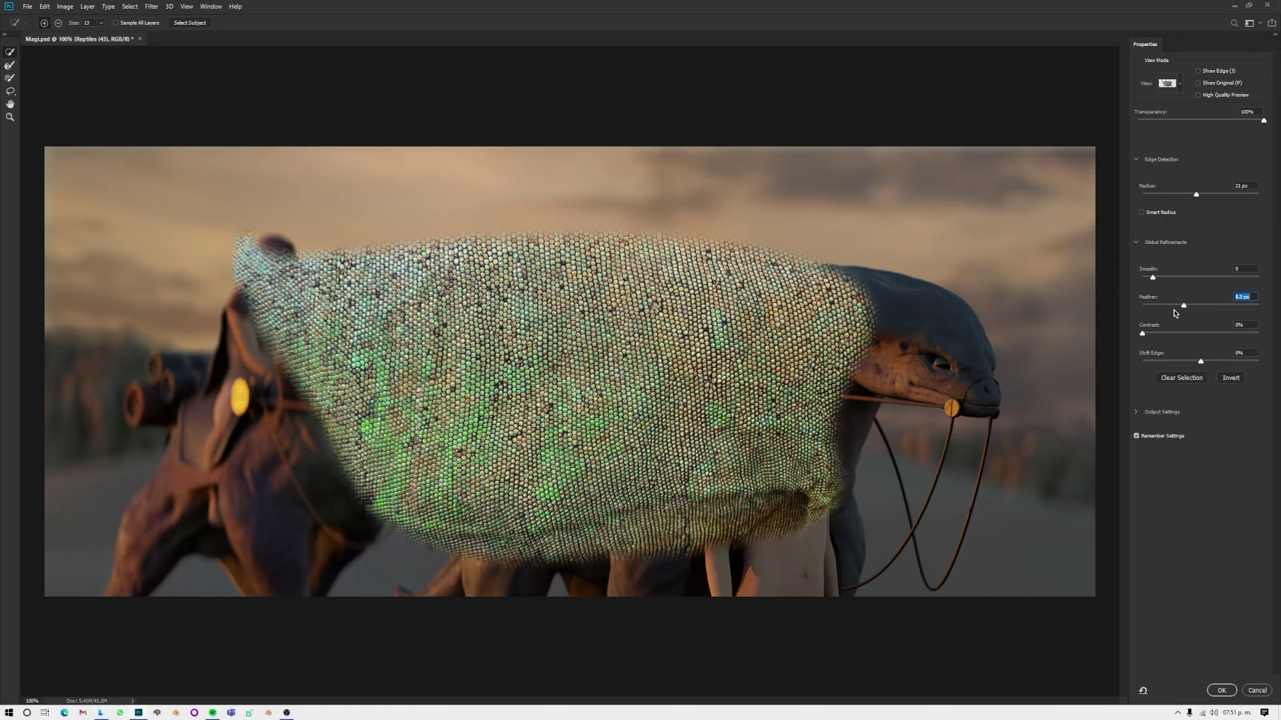
left_click(1230, 690)
mouse_move(832, 555)
left_mouse_down()
mouse_move(772, 518)
mouse_move(982, 458)
left_mouse_up()
key("ctrl+j")
left_click(1164, 243)
left_click(1154, 363)
Step: Warp the scale texture and a copy to follow the creature's back
key("ctrl+t")
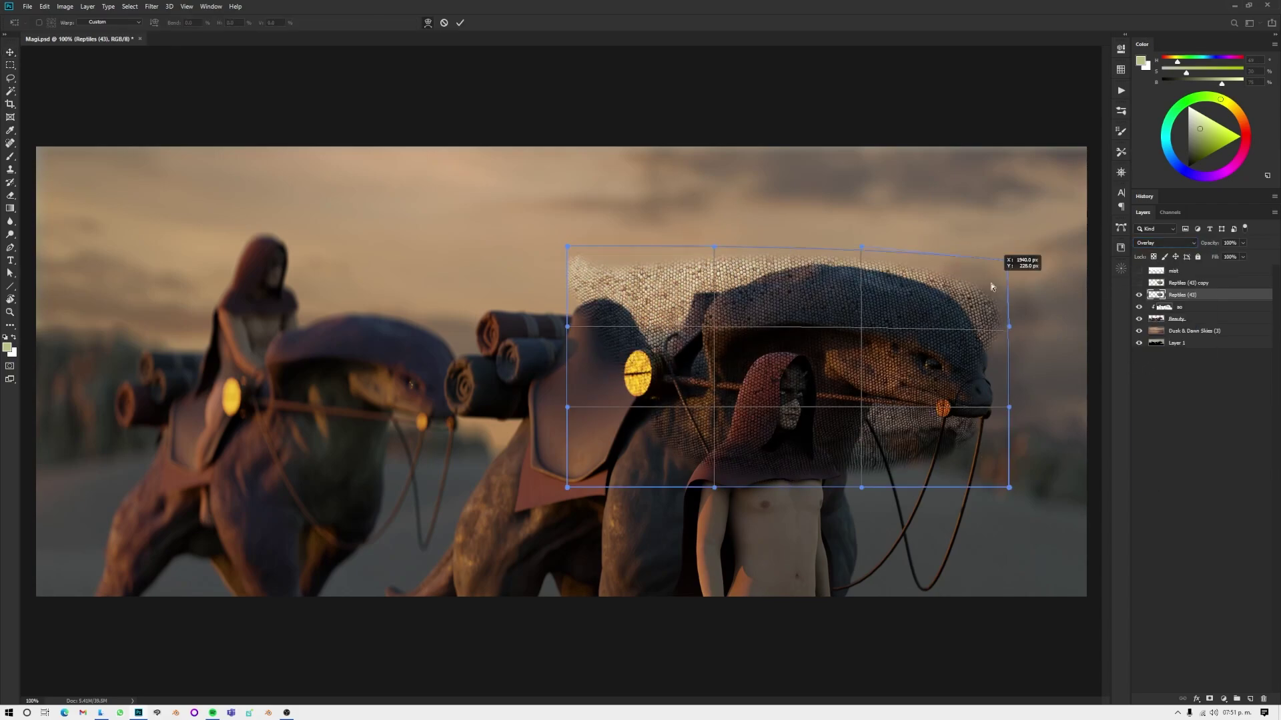
mouse_move(867, 360)
left_mouse_down()
mouse_move(861, 339)
mouse_move(844, 413)
mouse_move(554, 614)
left_mouse_up()
key("Return")
key("ctrl+j")
key("ctrl+t")
left_click_drag(694, 634, 739, 617)
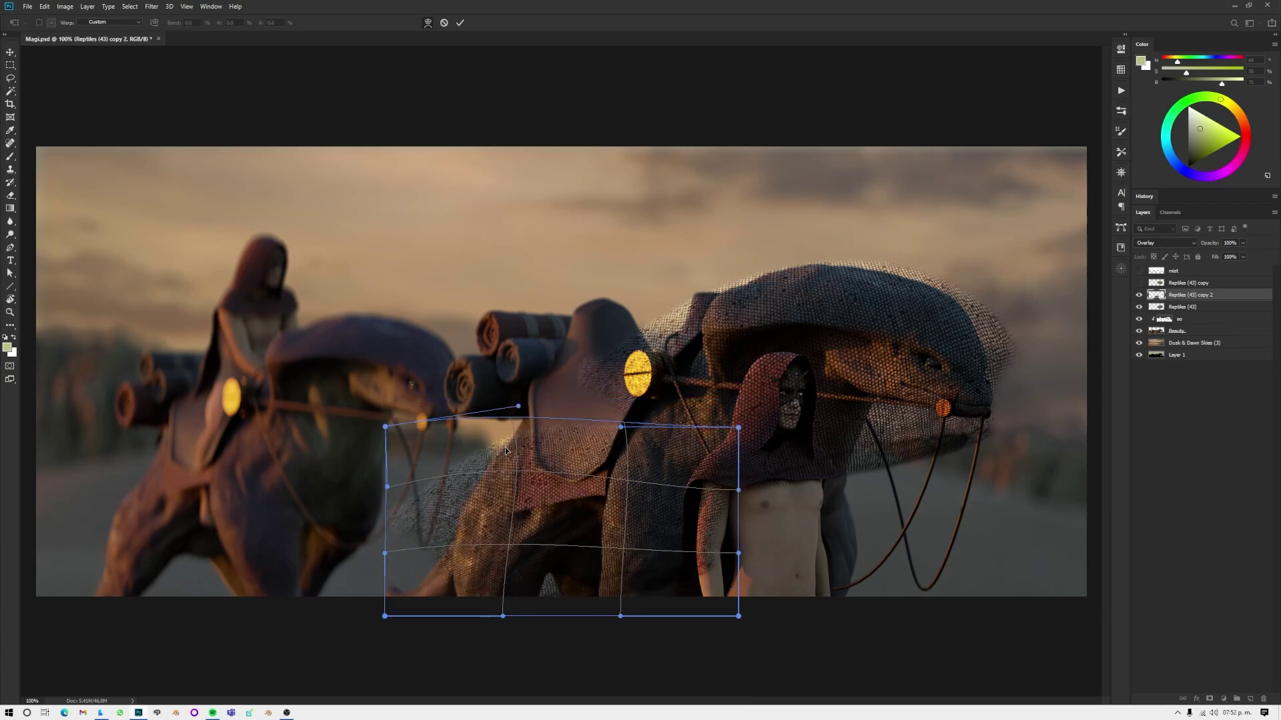
mouse_move(400, 534)
left_mouse_down()
mouse_move(445, 571)
mouse_move(341, 627)
left_mouse_up()
key("Return")
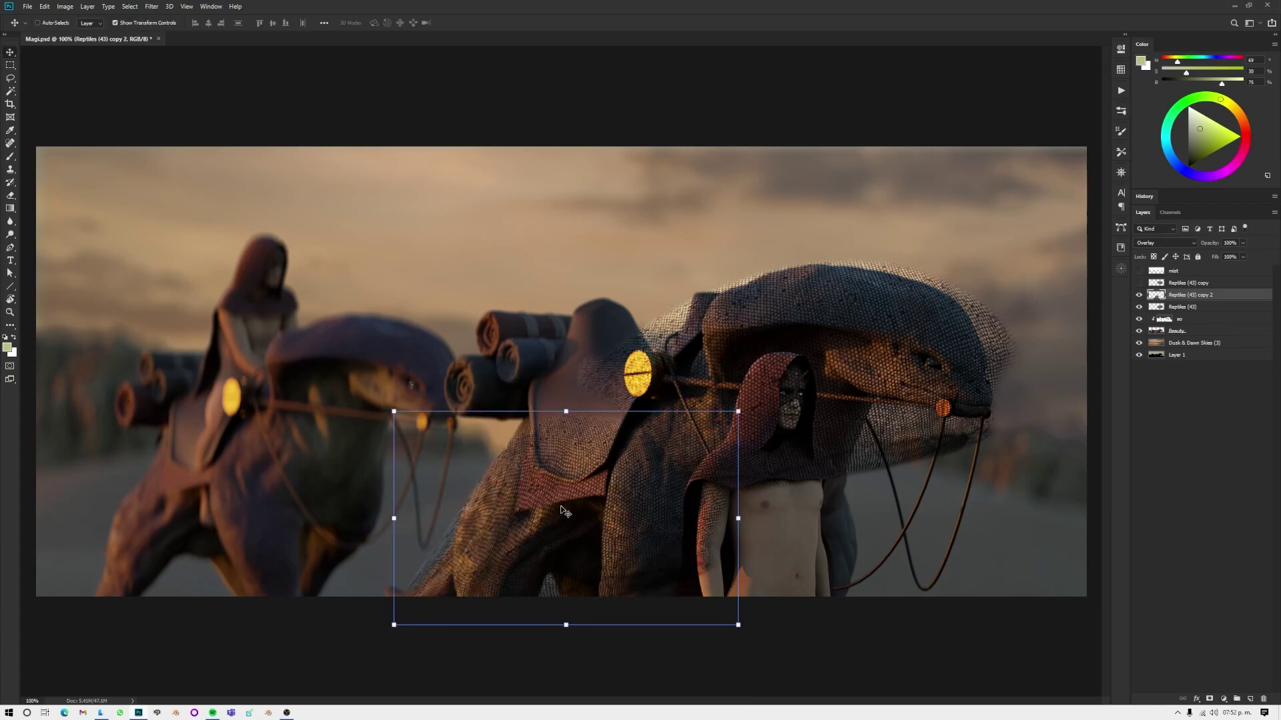
Step: Clone scale over the torso, clip the texture with a black mask, brush opacity 87%
left_click(493, 517, "alt")
left_click_drag(831, 540, 825, 507)
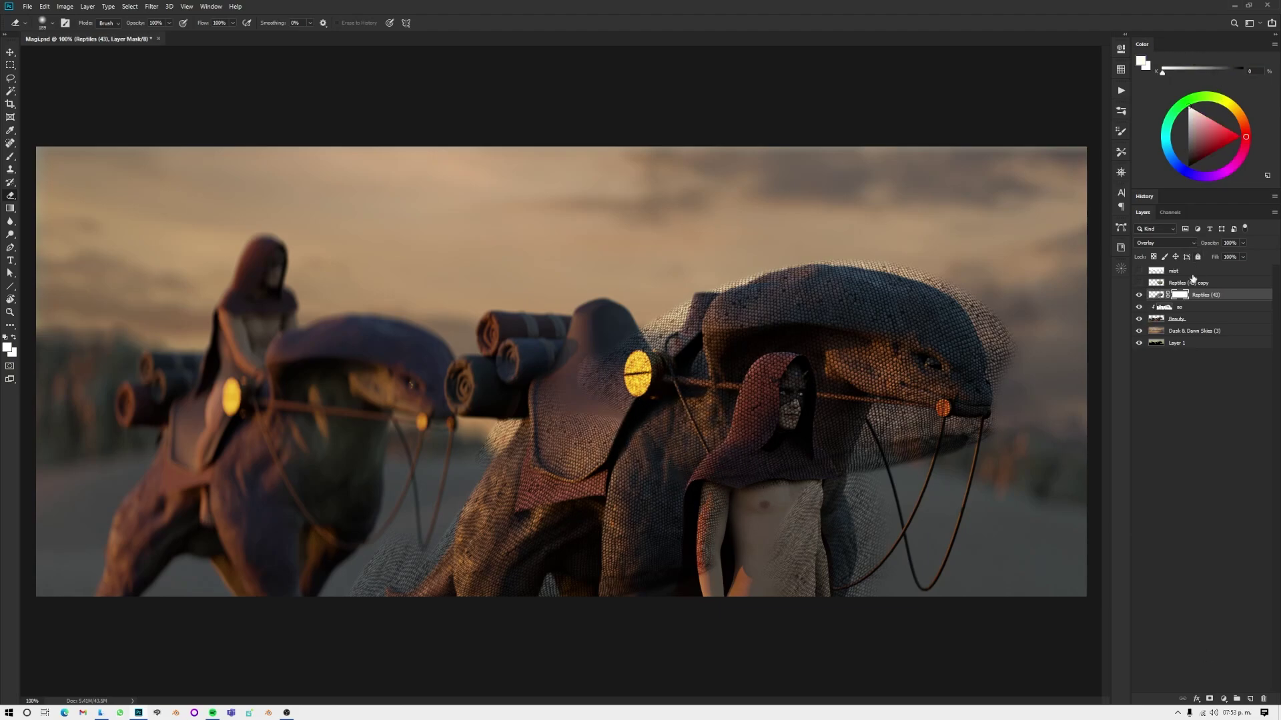
key("ctrl+alt+g")
key("ctrl+i")
key("b")
right_click(477, 268)
key("Escape")
key("8")
key("7")
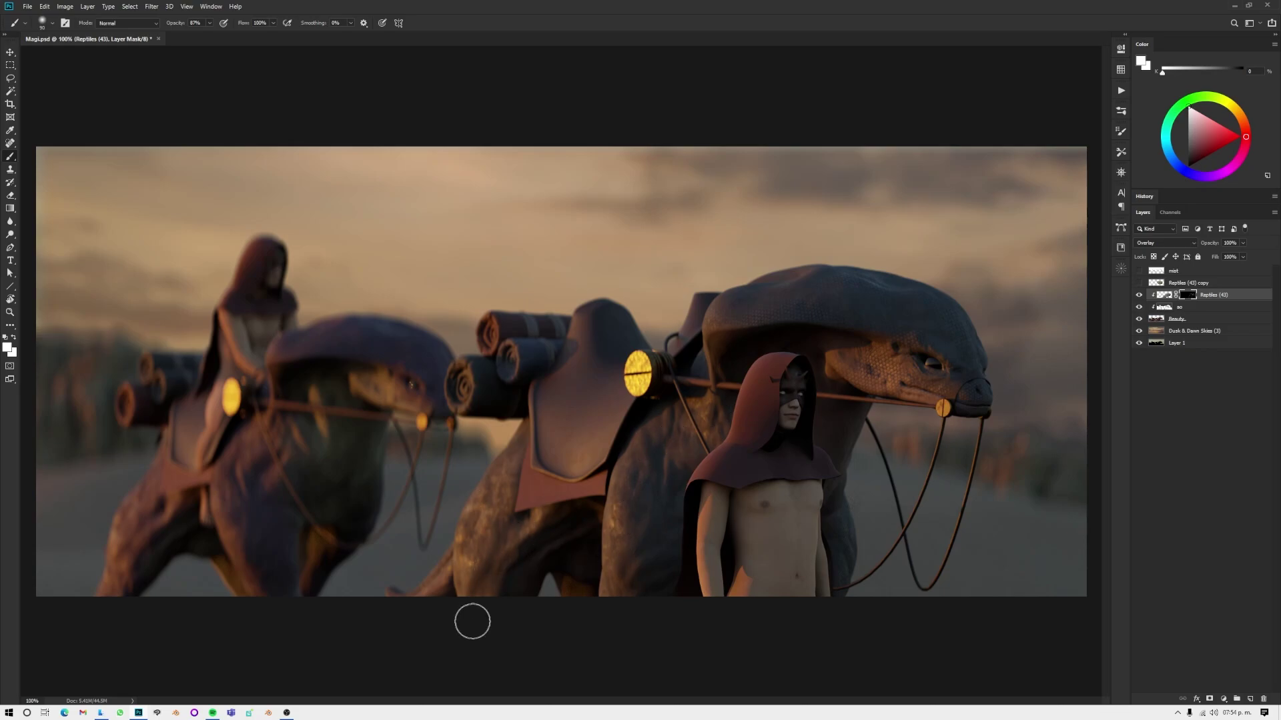
Step: Scale a texture duplicate over the left lizard, merge it and paint the mask
key("ctrl+plus")
key("ctrl+plus")
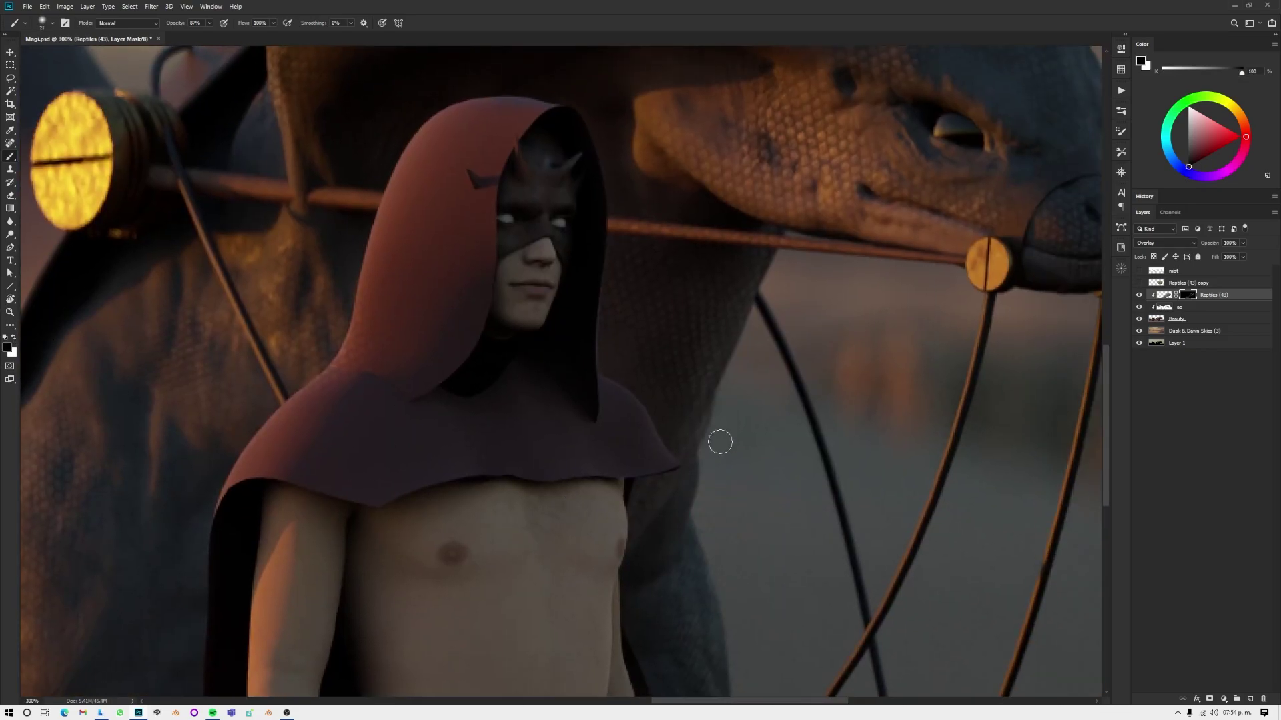
key("ctrl+minus")
key("x")
right_click_drag(639, 545, 644, 546, "ctrl+alt")
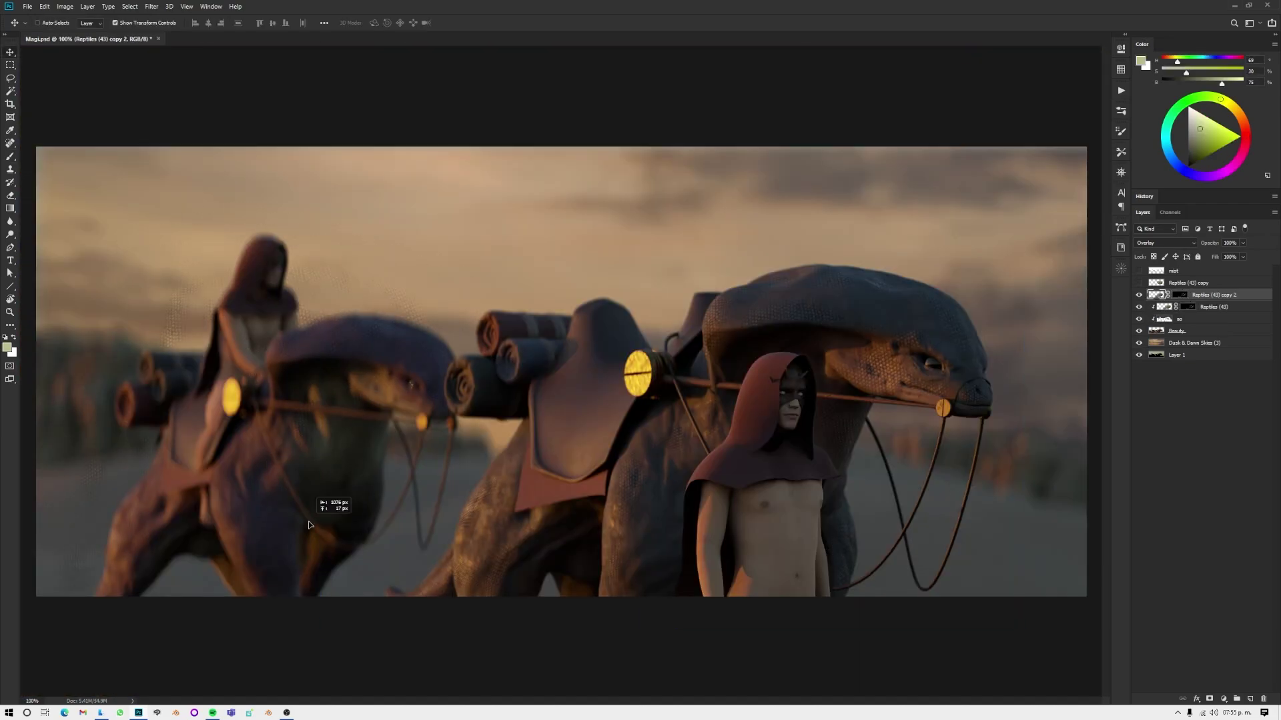
left_click_drag(443, 464, 434, 400)
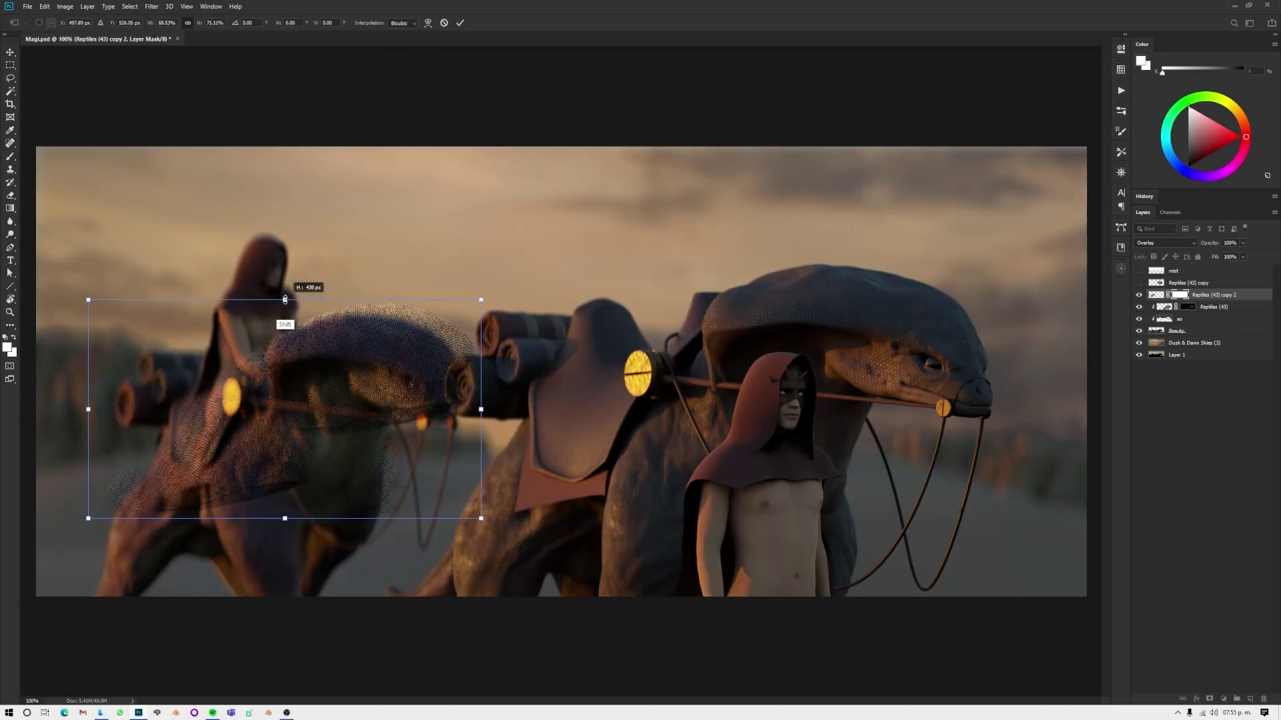
key("Return")
mouse_move(105, 384)
left_mouse_down("alt")
mouse_move(244, 632)
mouse_move(337, 587)
left_mouse_up("alt")
key("b")
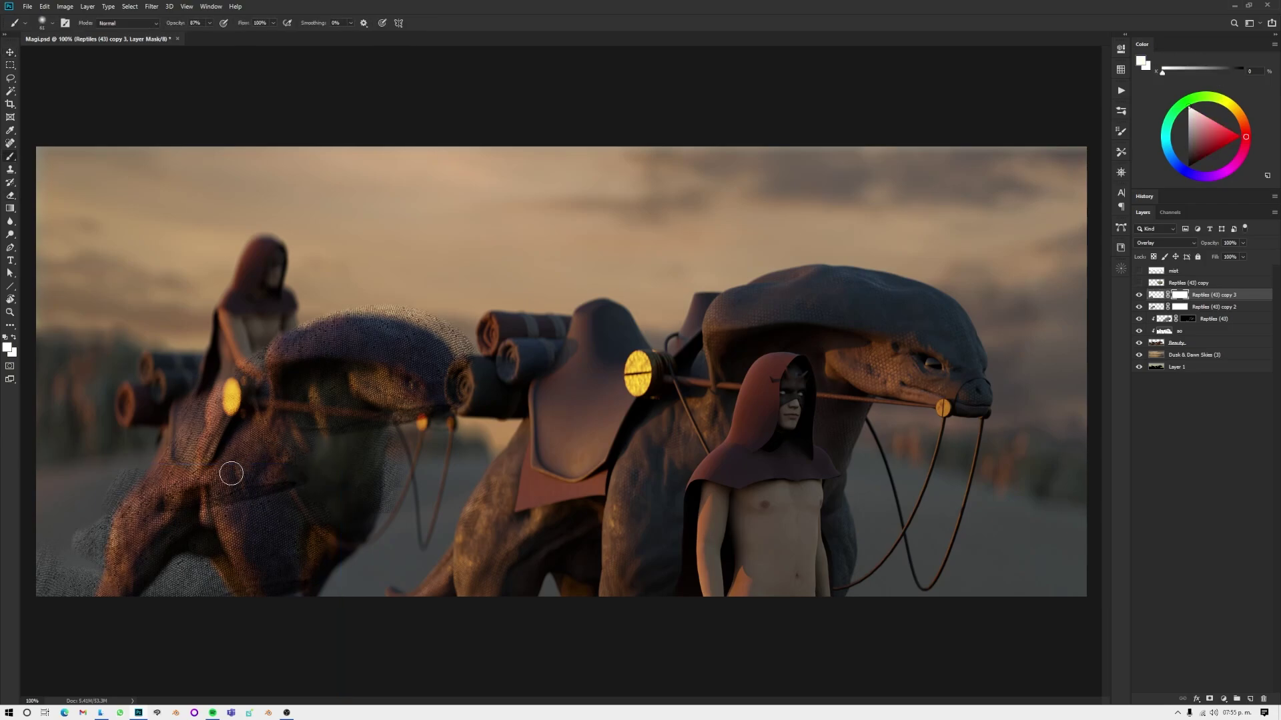
key("ctrl+e")
key("x")
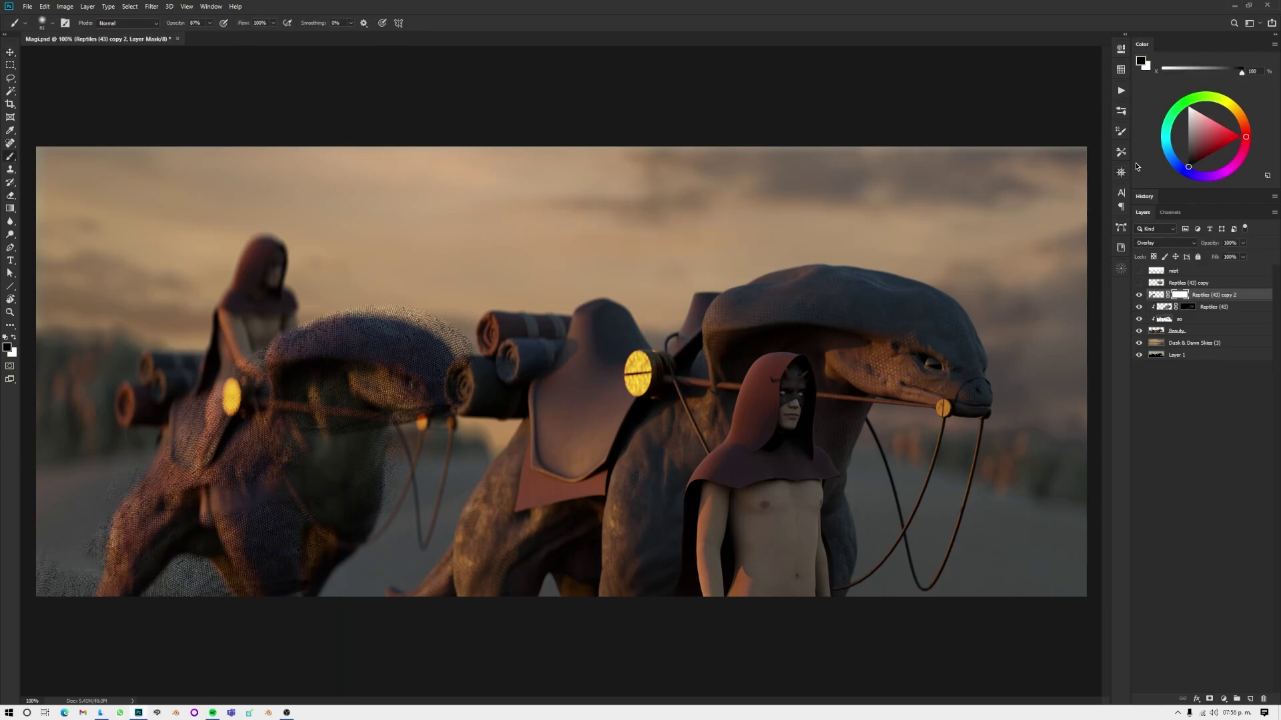
key("ctrl+i")
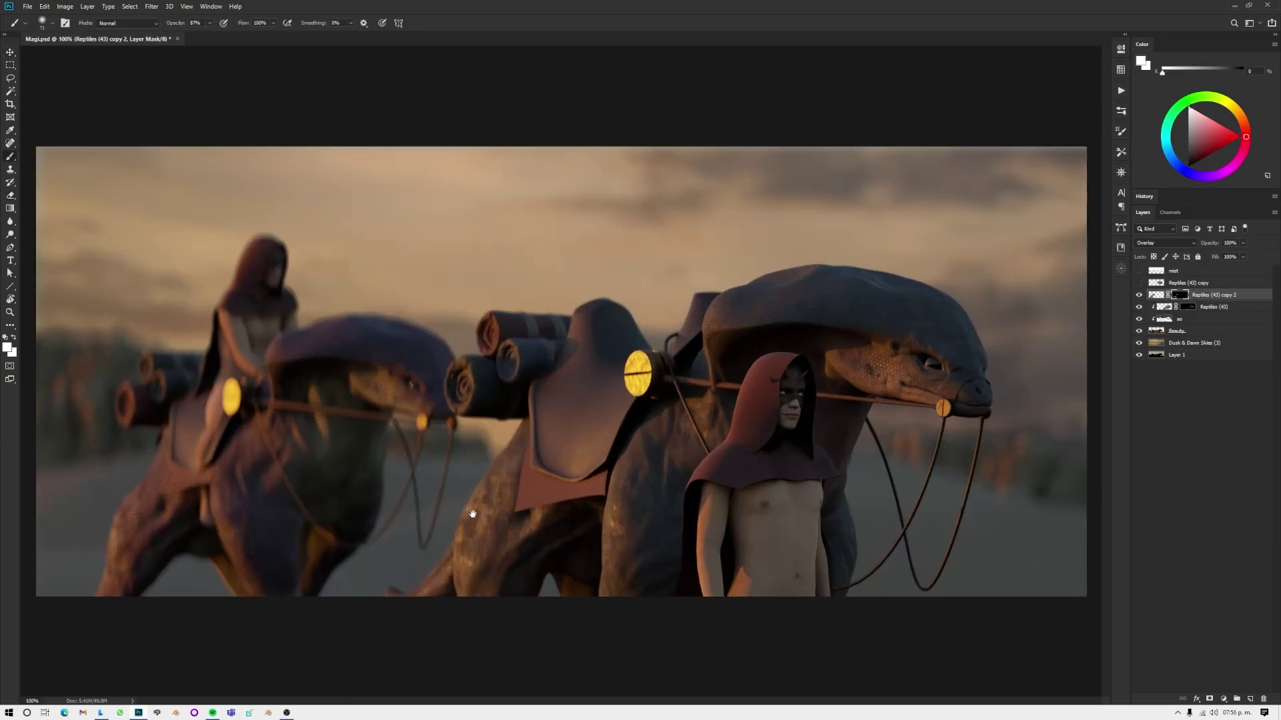
key("ctrl+minus")
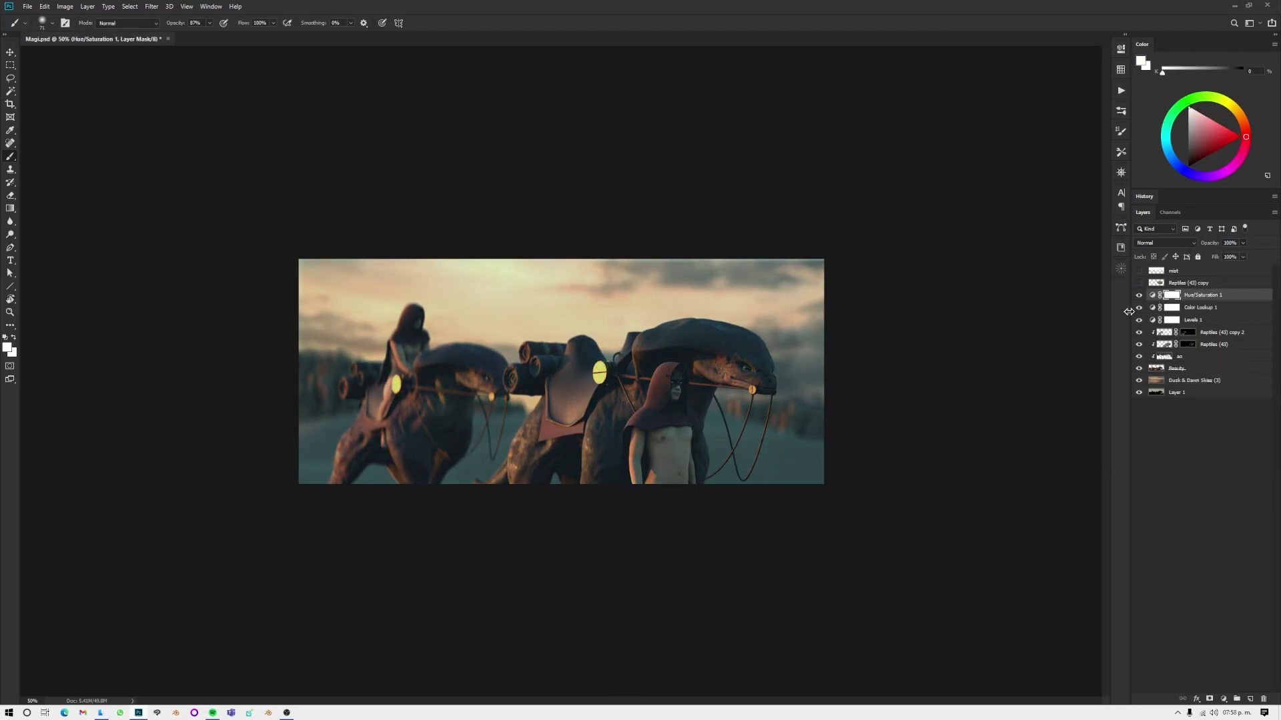
Step: Add a cooling blue Photo Filter adjustment layer
left_click(1223, 699)
left_click(1230, 620)
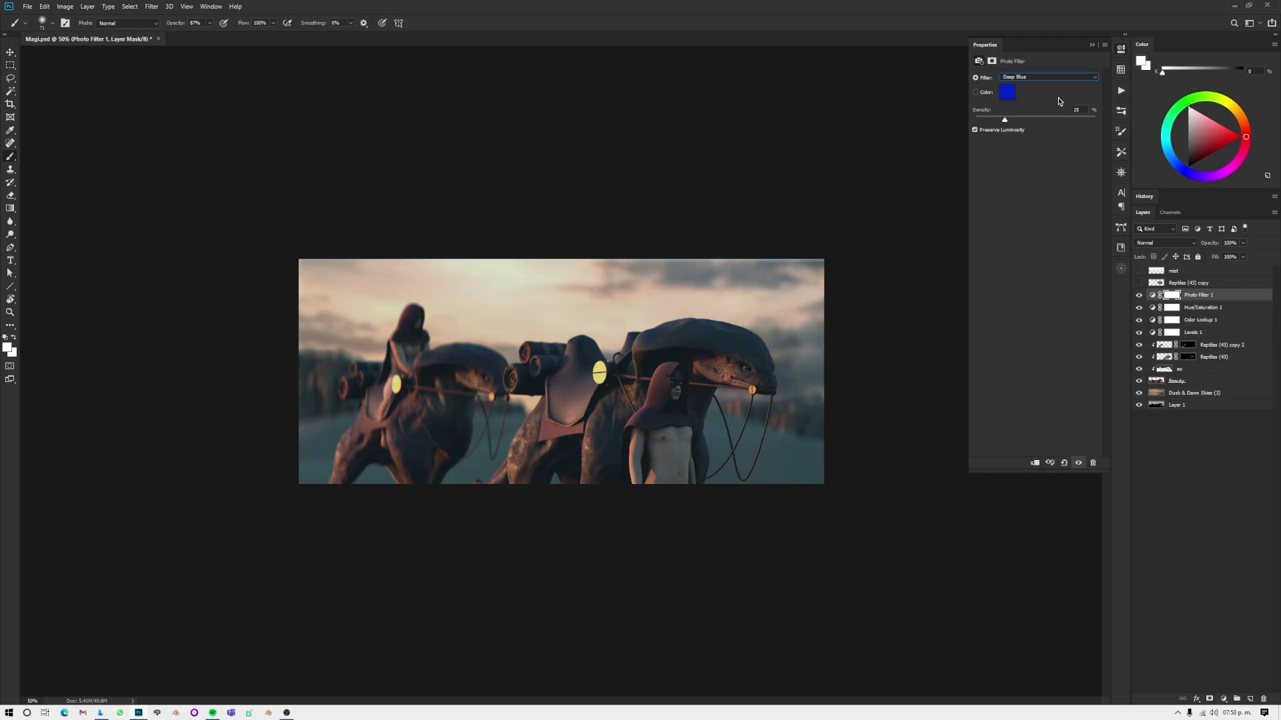
left_click(1048, 77)
left_click(1059, 101)
Step: Add a Color Lookup with LUT Perfect Vibe.cube, reorder it and lower its opacity
left_click(1054, 78)
left_click(1064, 79)
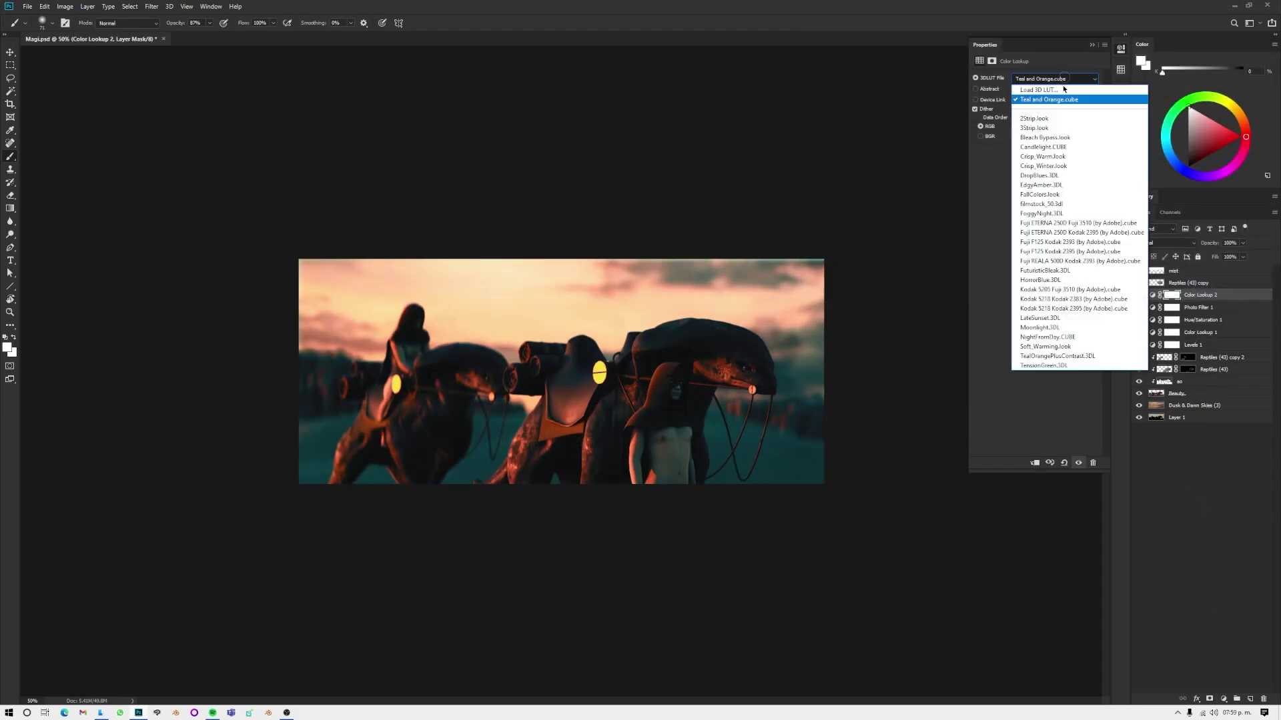
double_click(920, 144)
mouse_move(1154, 307)
left_mouse_down()
mouse_move(1139, 302)
mouse_move(1153, 350)
left_mouse_up()
left_click(1201, 295)
left_click(1243, 243)
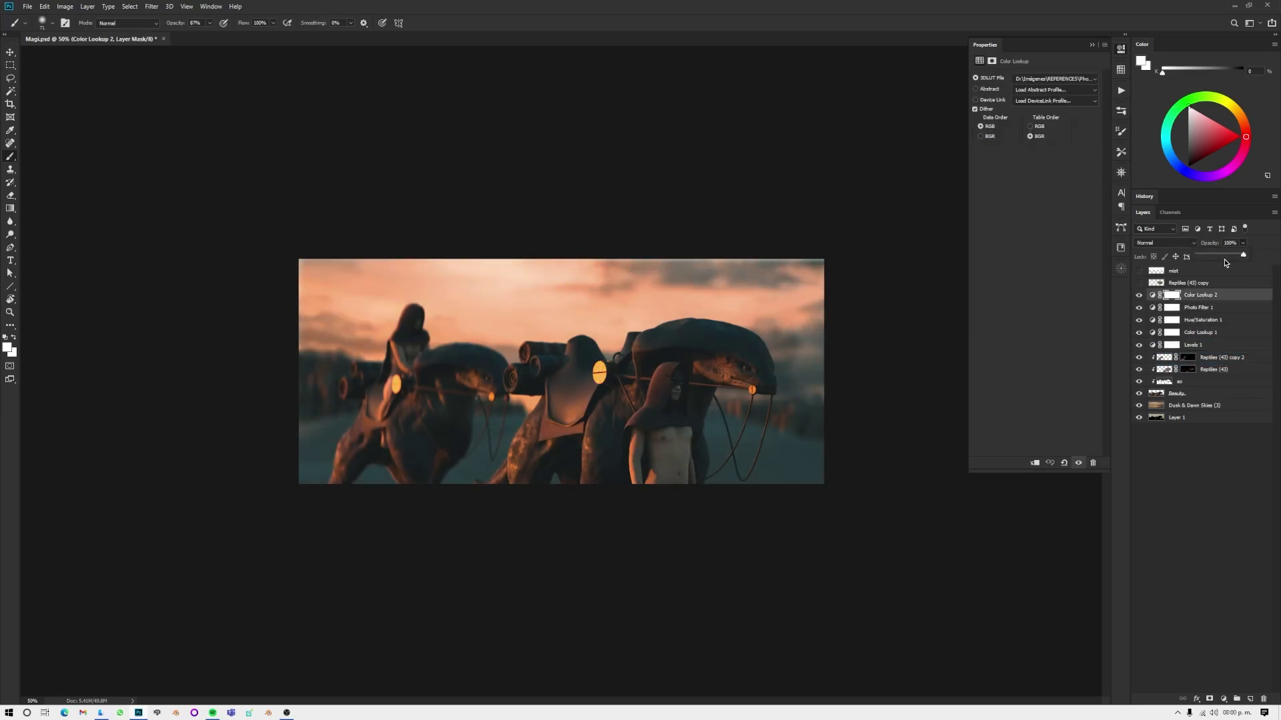
left_click_drag(1246, 254, 1224, 269)
Step: Add a dark-to-beige Gradient Map in Color Dodge at 28%, then stamp visible layers
left_click(1064, 120)
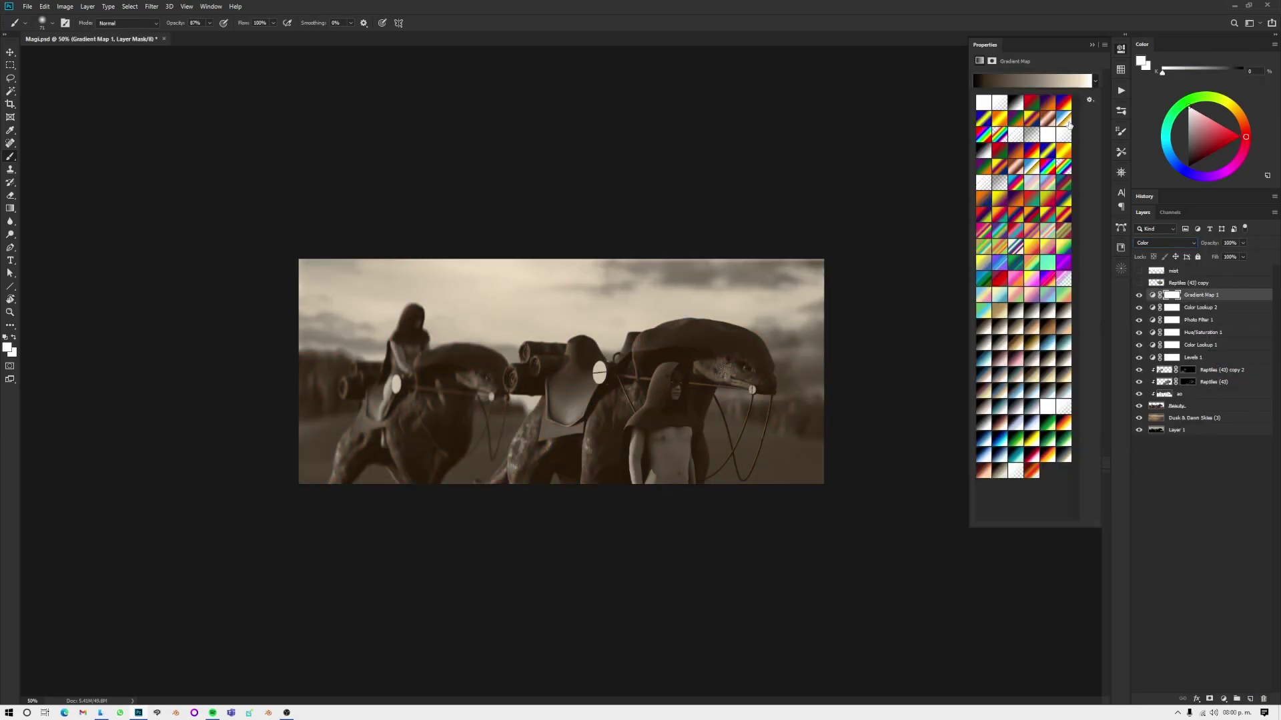
left_click(1047, 377)
left_click(985, 471)
left_click(1164, 243)
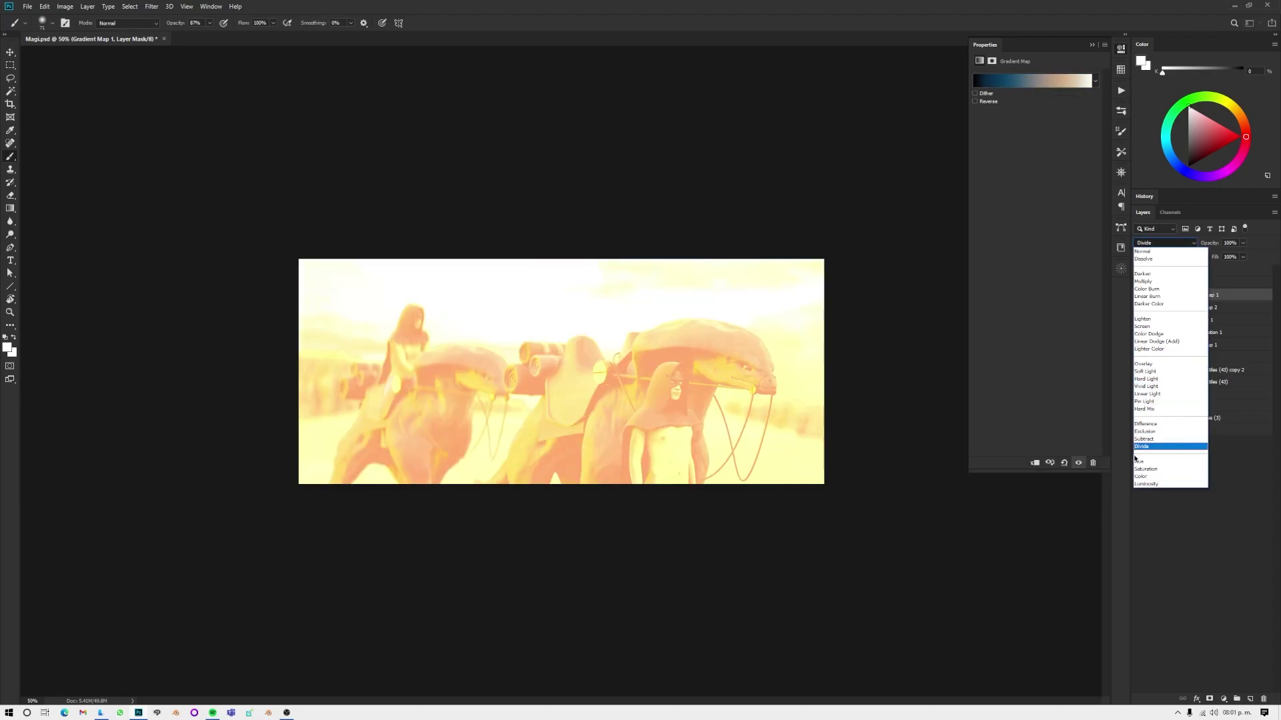
left_click(1154, 336)
left_click_drag(1243, 257, 1211, 254)
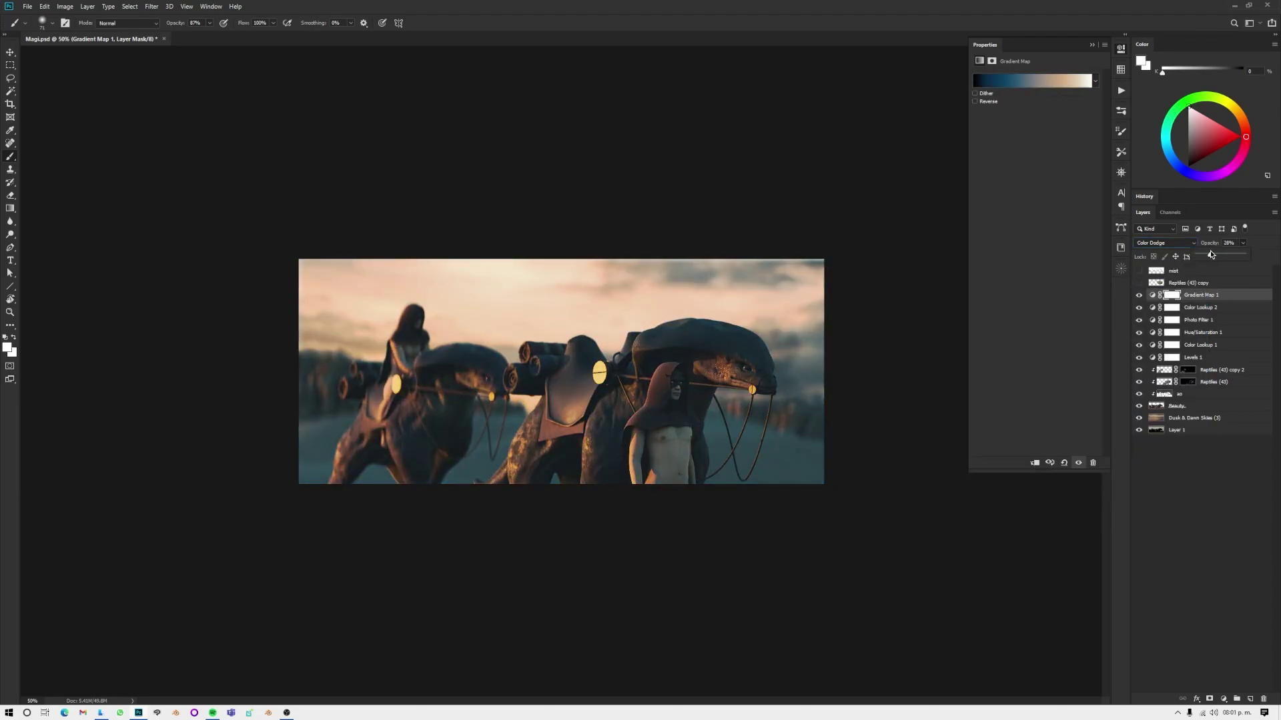
key("ctrl+shift+alt+e")
Step: Convert the merged layer for Smart Filters and lower Whites to -78 in Camera Raw
left_click(1092, 421)
left_click(152, 6)
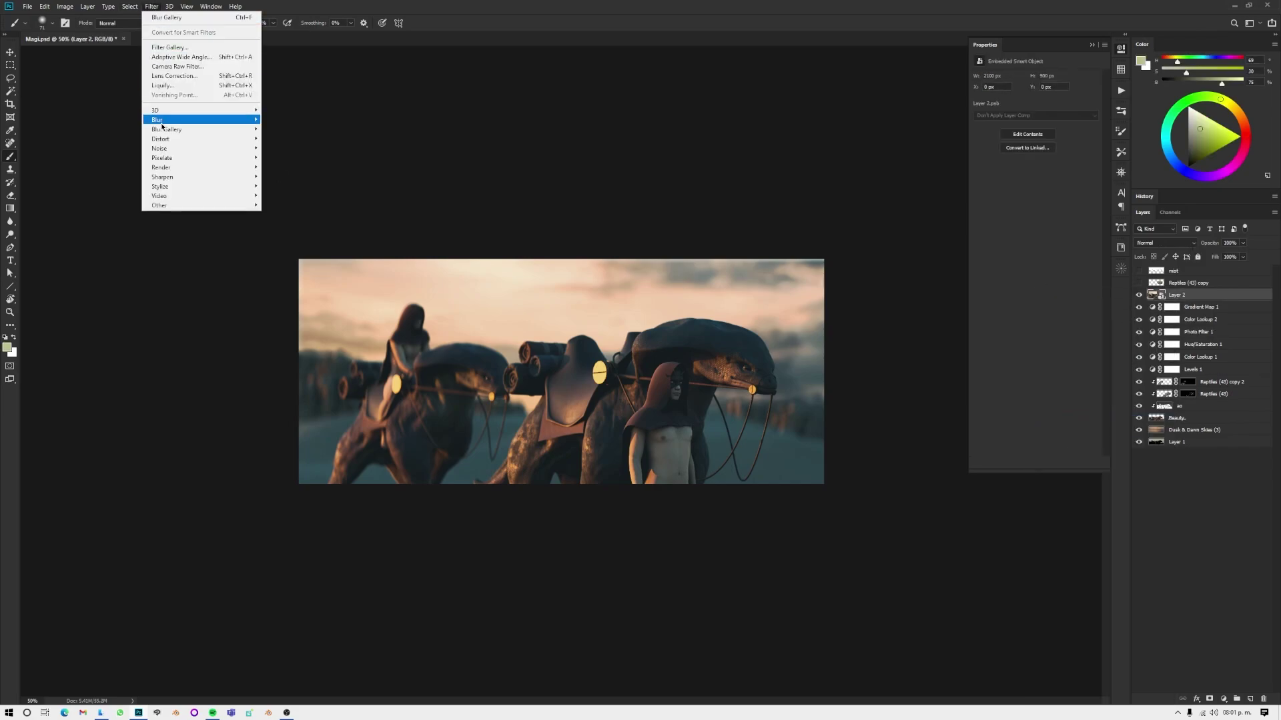
left_click(170, 71)
mouse_move(875, 339)
left_mouse_down()
mouse_move(853, 354)
mouse_move(880, 346)
left_mouse_up()
left_click_drag(874, 385, 834, 385)
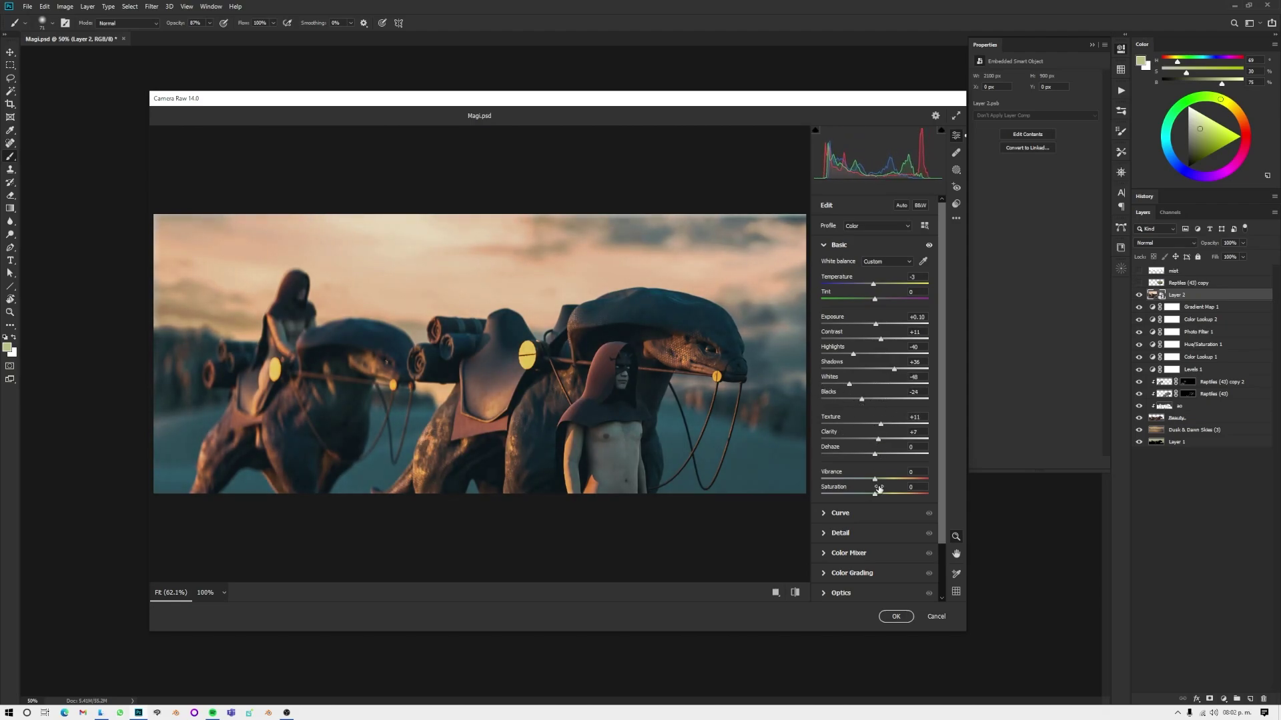
Step: Try a yellows luminance change, open Calibration, and apply the Camera Raw filter
left_click(839, 245)
left_click(849, 305)
left_click(888, 335)
left_click_drag(875, 392, 852, 392)
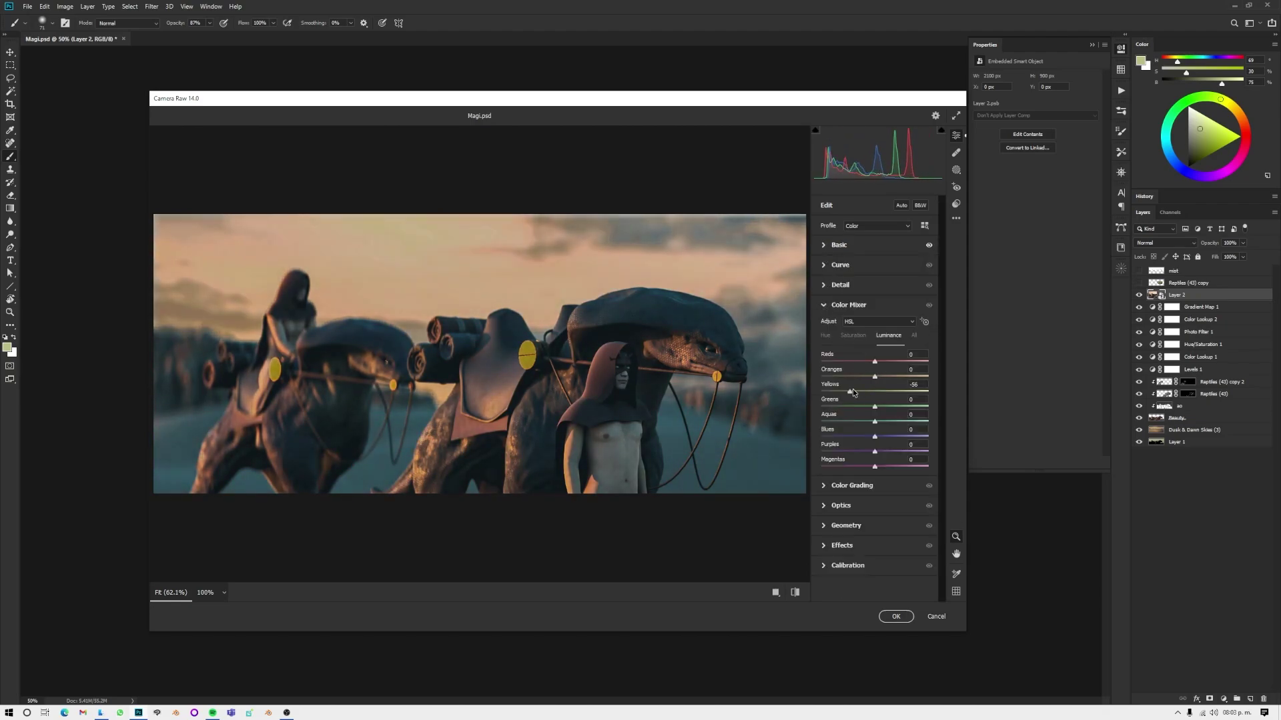
double_click(851, 391)
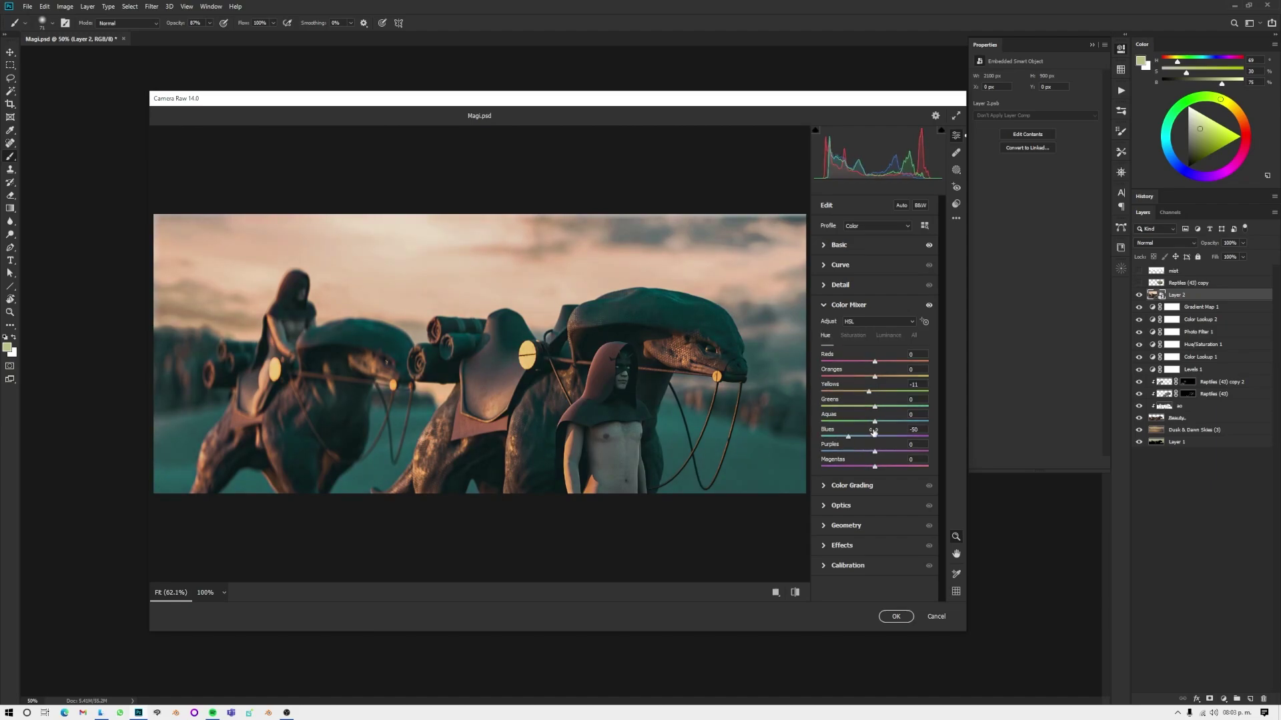
left_click(848, 304)
left_click(824, 405)
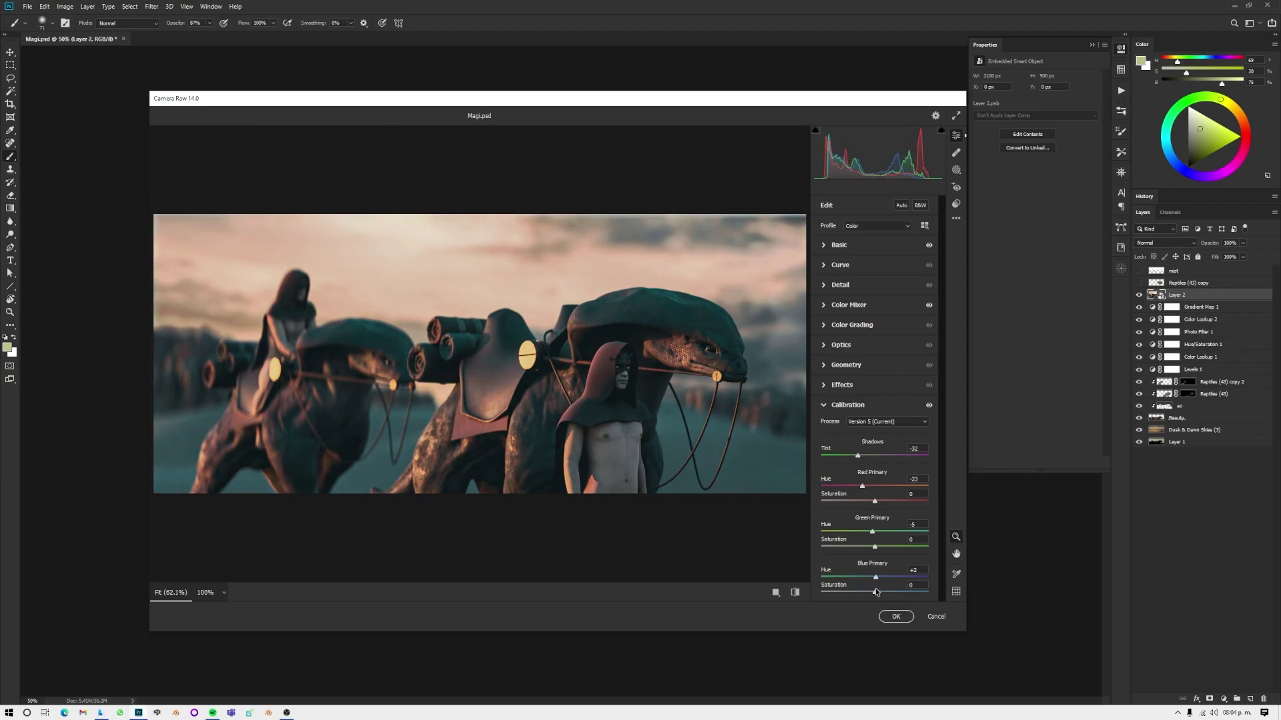
key("Return")
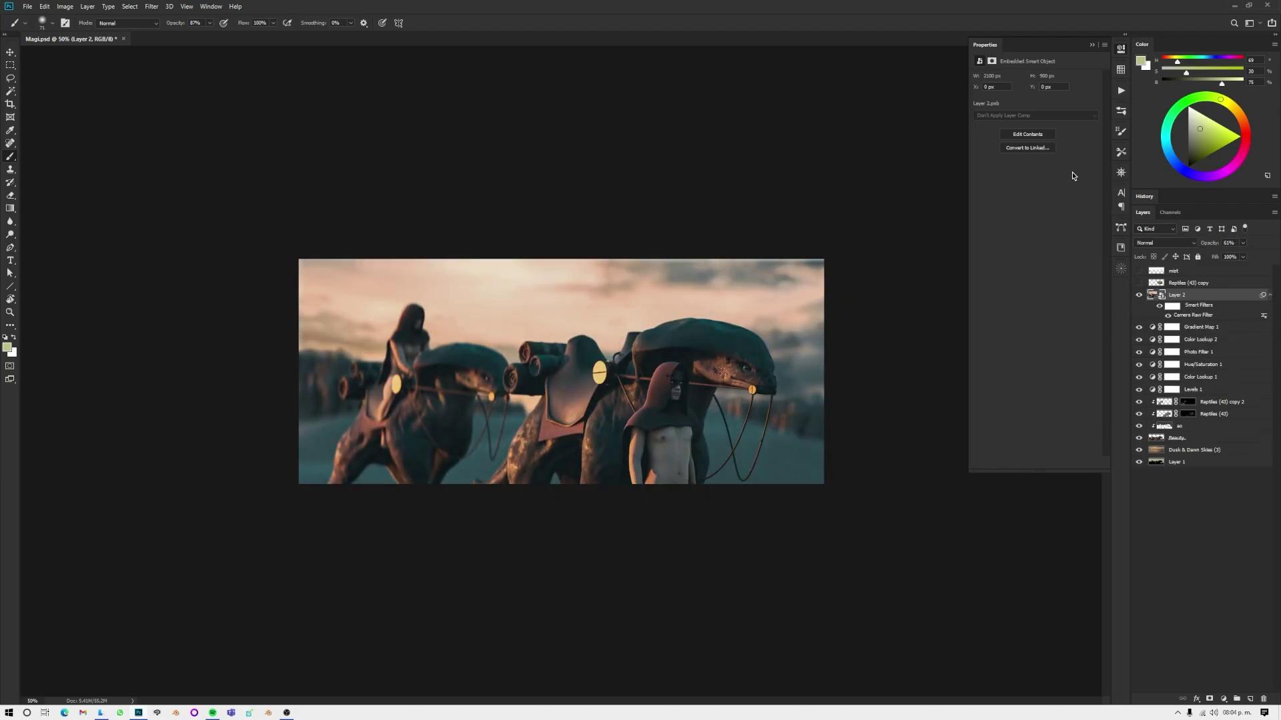
left_click(956, 231)
Step: Choose a 10 px brush preset and resize the painting brush
scroll(693, 410, "up", 4, "alt")
right_click(527, 330)
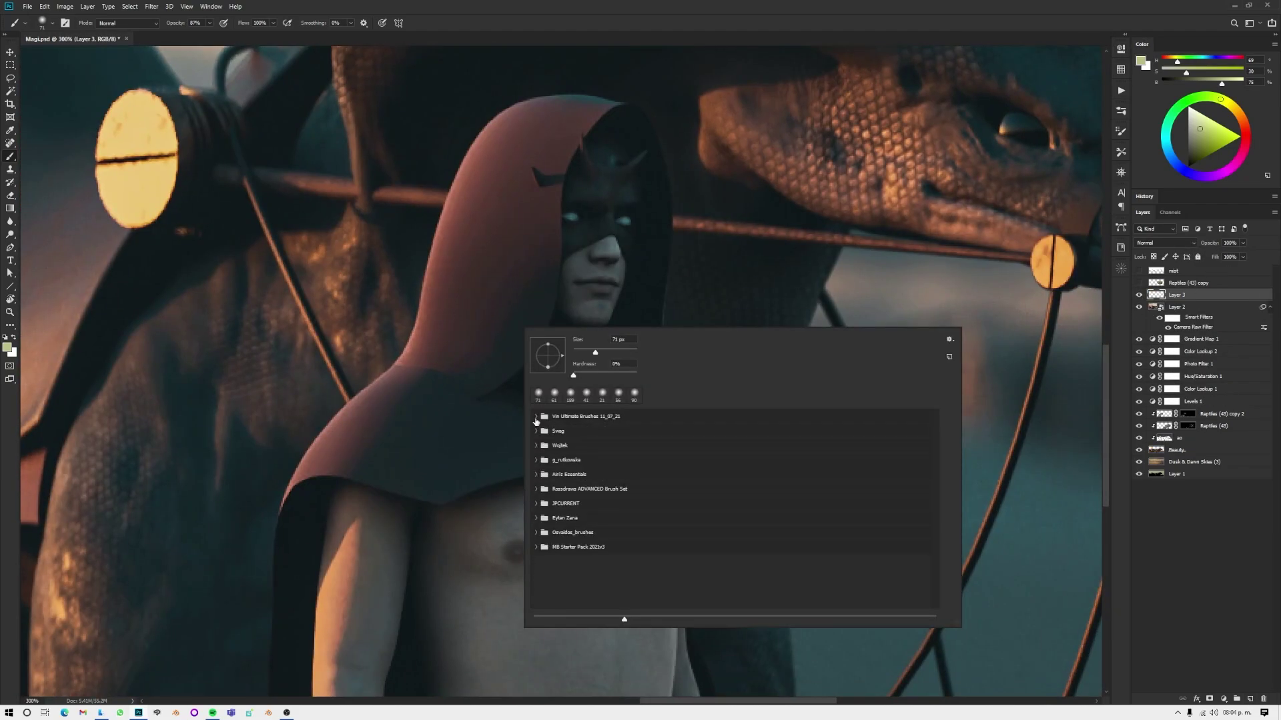
double_click(601, 477)
right_click(511, 341)
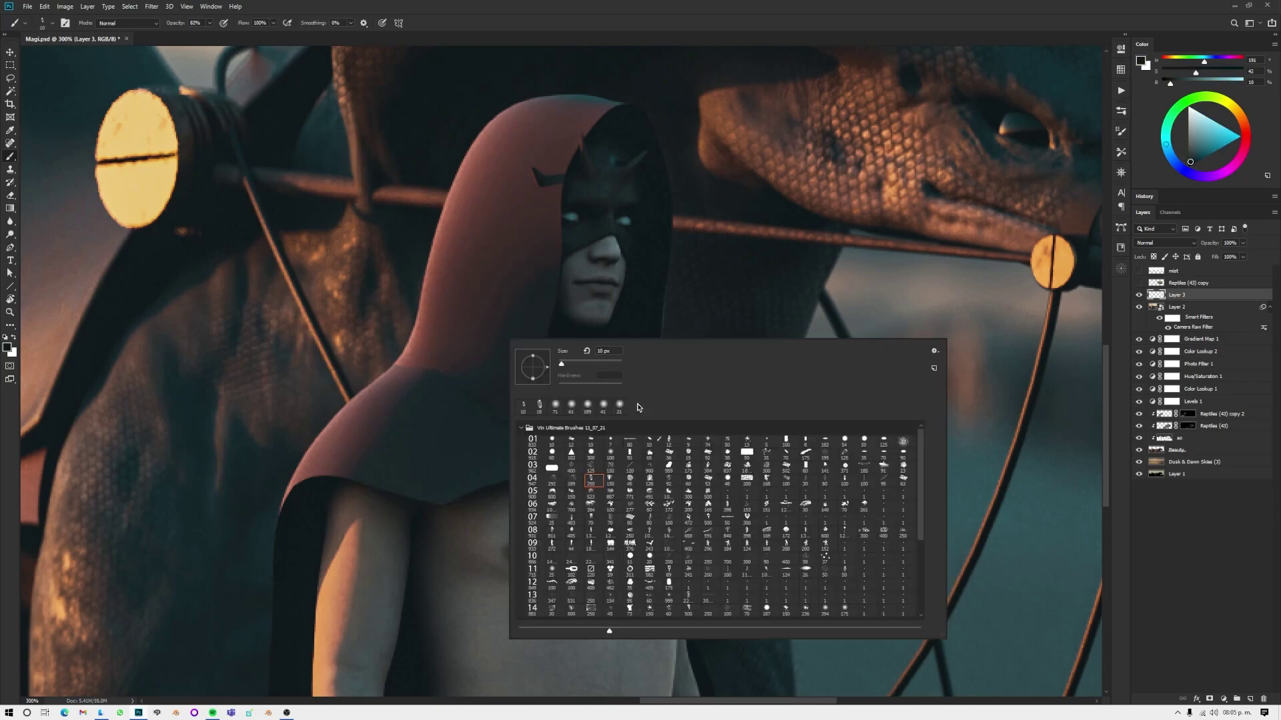
scroll(919, 494, "down", 5)
scroll(920, 494, "down", 1)
right_click_drag(484, 370, 403, 371, "ctrl+alt")
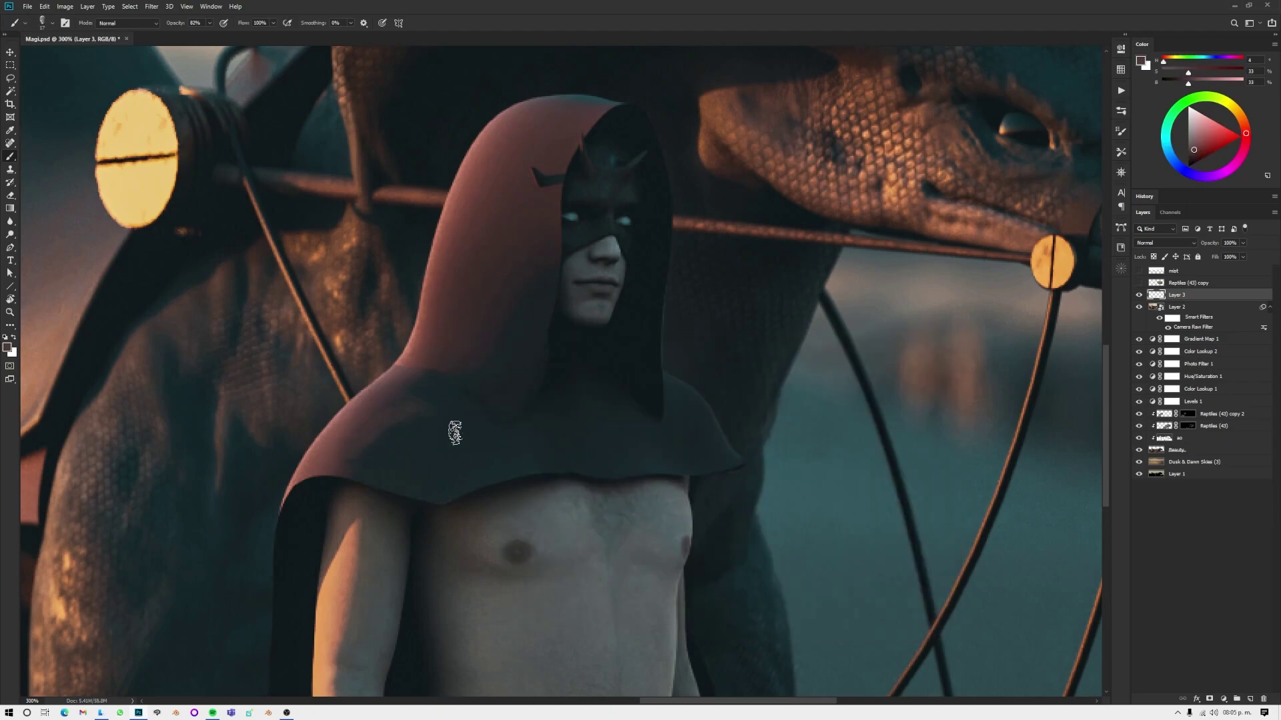
scroll(543, 346, "down", 1, "alt")
Step: Paint dark tones over the bare chest and a pink stroke down the cloak edge
left_click(419, 319, "alt")
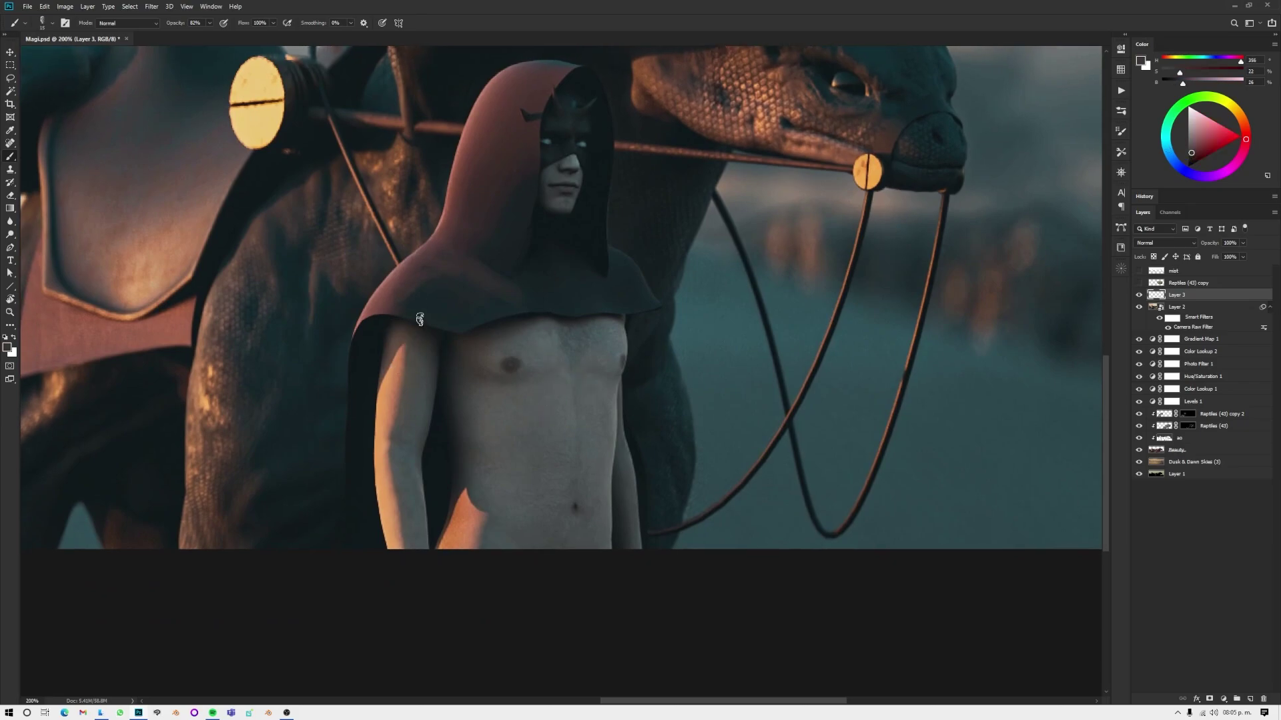
mouse_move(522, 525)
left_mouse_down()
mouse_move(543, 443)
mouse_move(586, 371)
mouse_move(372, 349)
left_mouse_up()
left_click(372, 349, "alt")
left_click(393, 275, "alt")
mouse_move(347, 461)
left_mouse_down()
mouse_move(393, 280)
mouse_move(377, 412)
left_mouse_up()
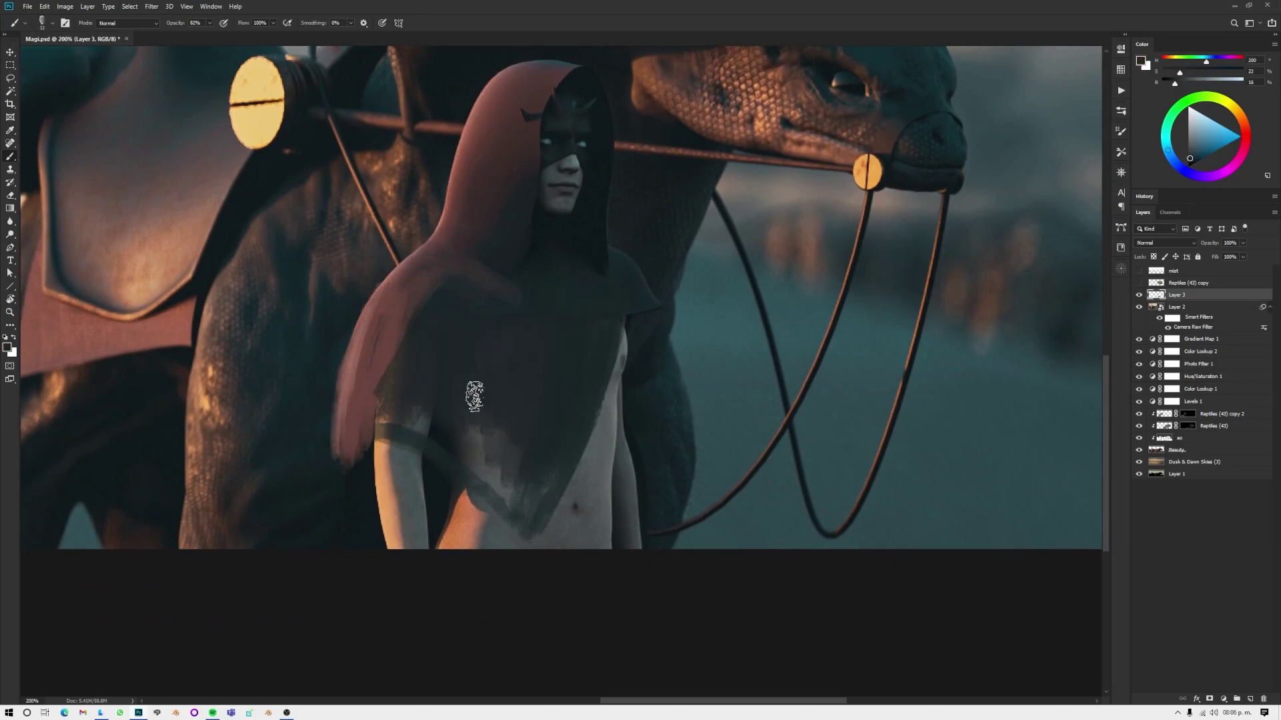
Step: Extend the dark cloak over the chest and belly, adding reddish strokes along its left edge
left_click(596, 401, "alt")
left_click_drag(596, 401, 543, 531)
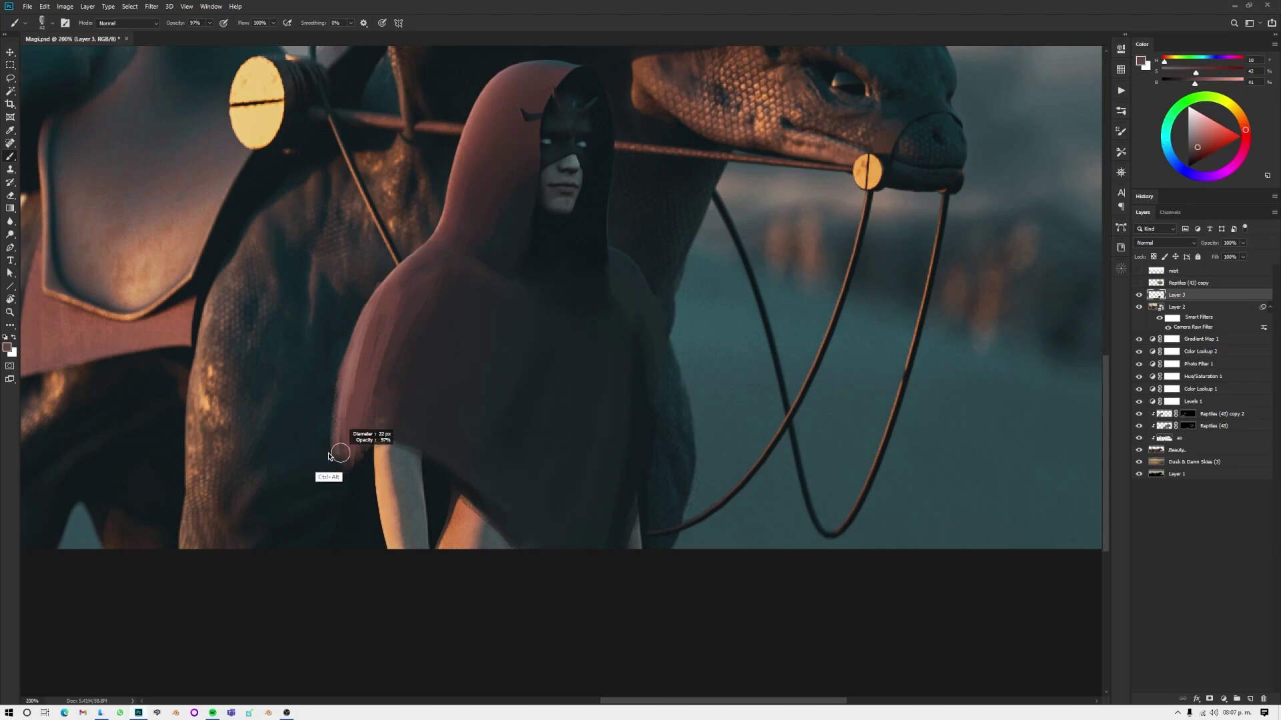
left_click_drag(337, 460, 333, 534)
left_click(442, 488, "alt")
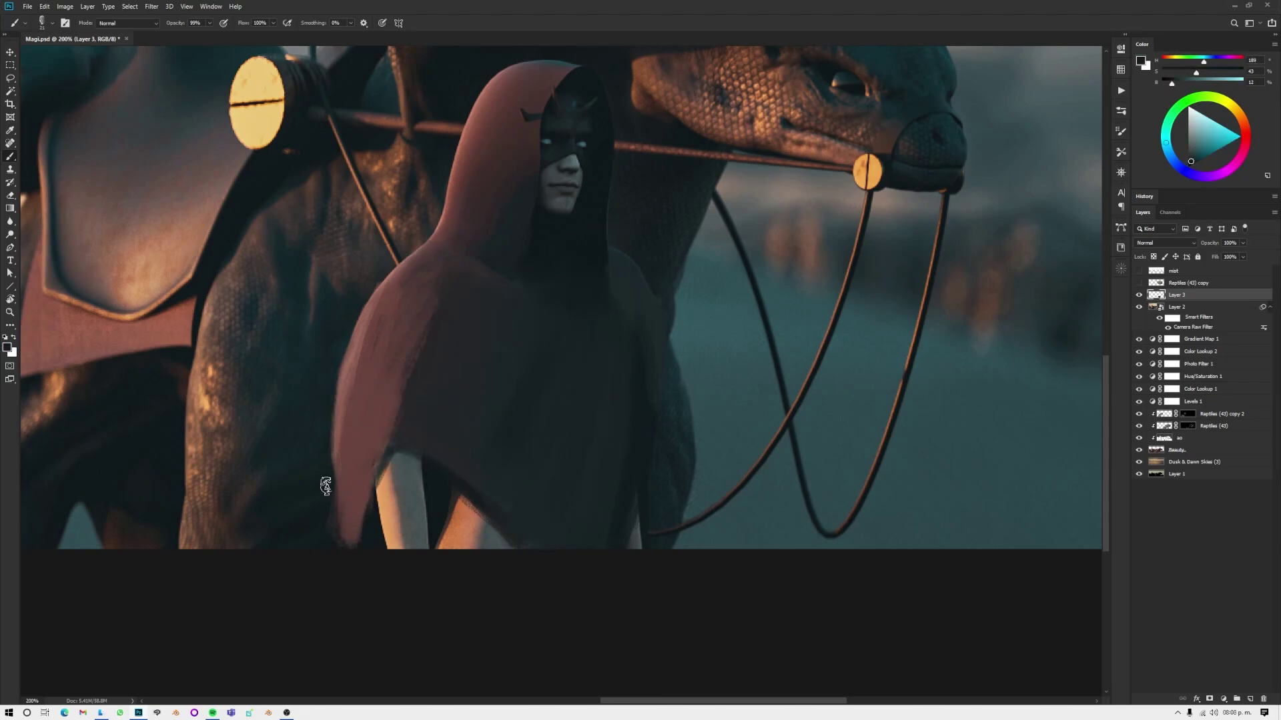
Step: Sample the reddish cloak colour, resize the brush and switch to a different brush preset
left_click(350, 364, "alt")
right_click_drag(408, 359, 425, 378, "ctrl+alt")
right_click(417, 418)
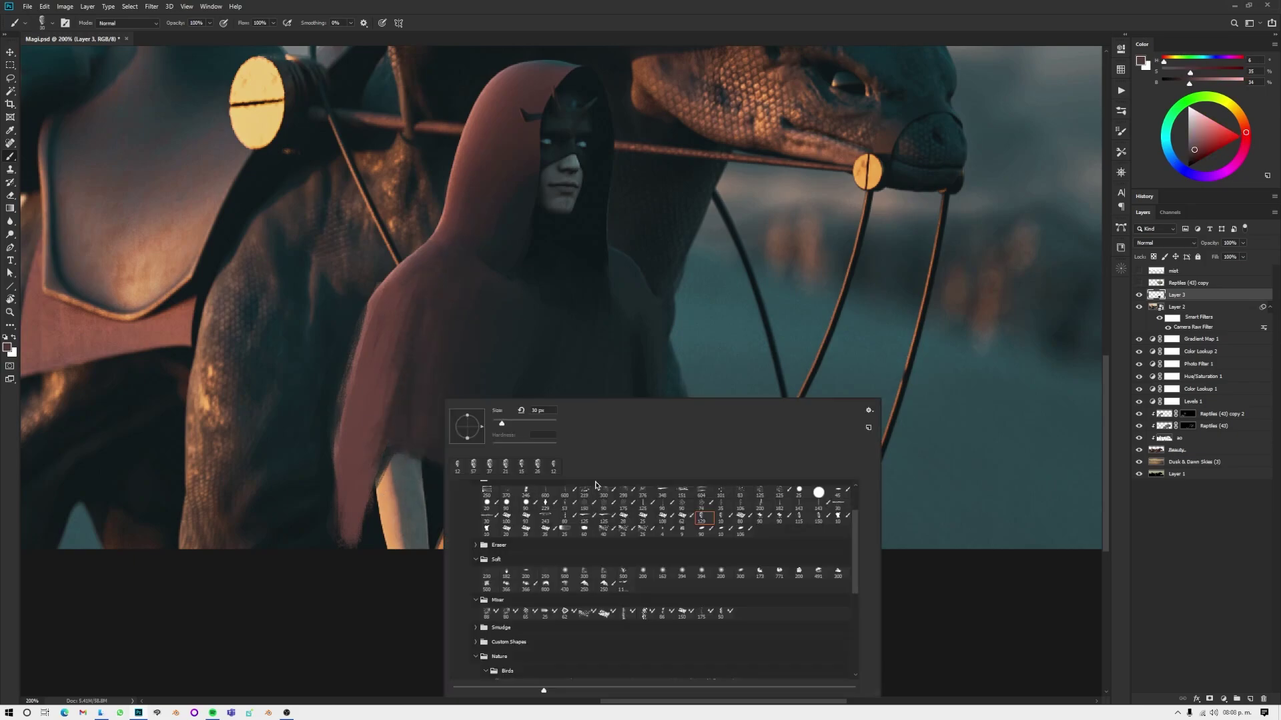
left_click(448, 278, "alt")
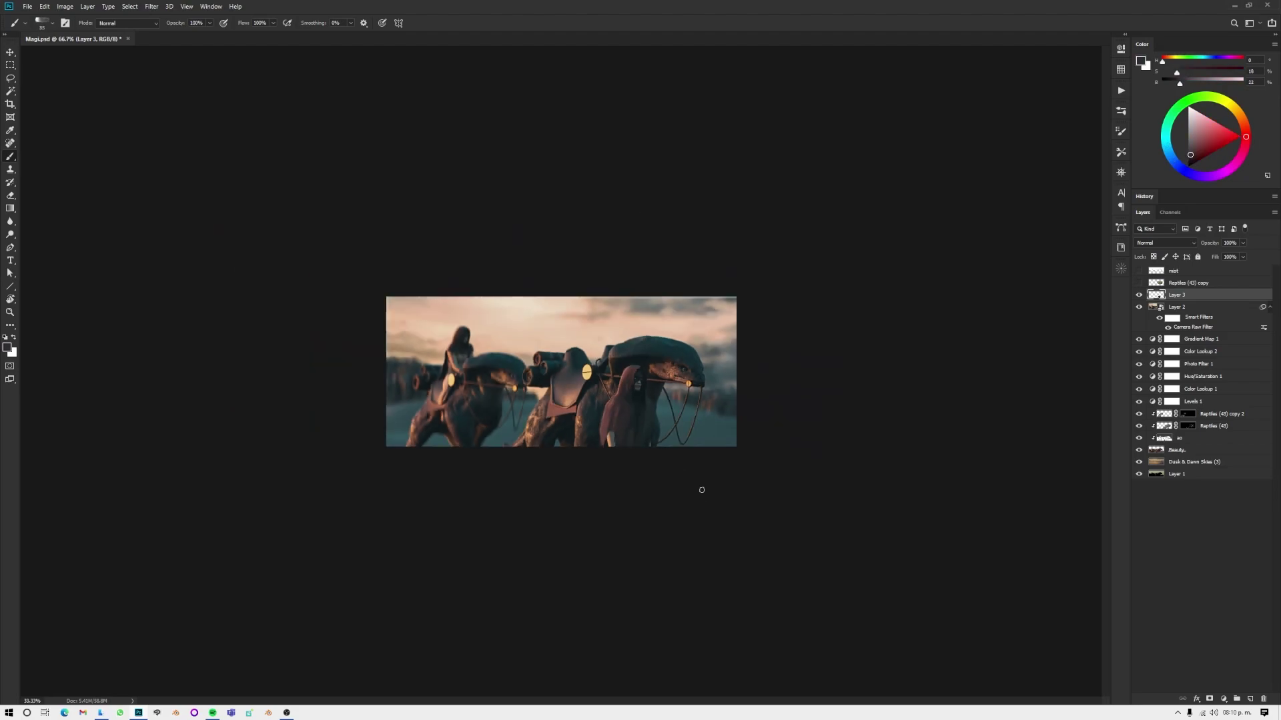
Step: Sample a dark neutral and other paint colours from the scene for further cloak strokes
scroll(740, 423, "down", 1, "alt")
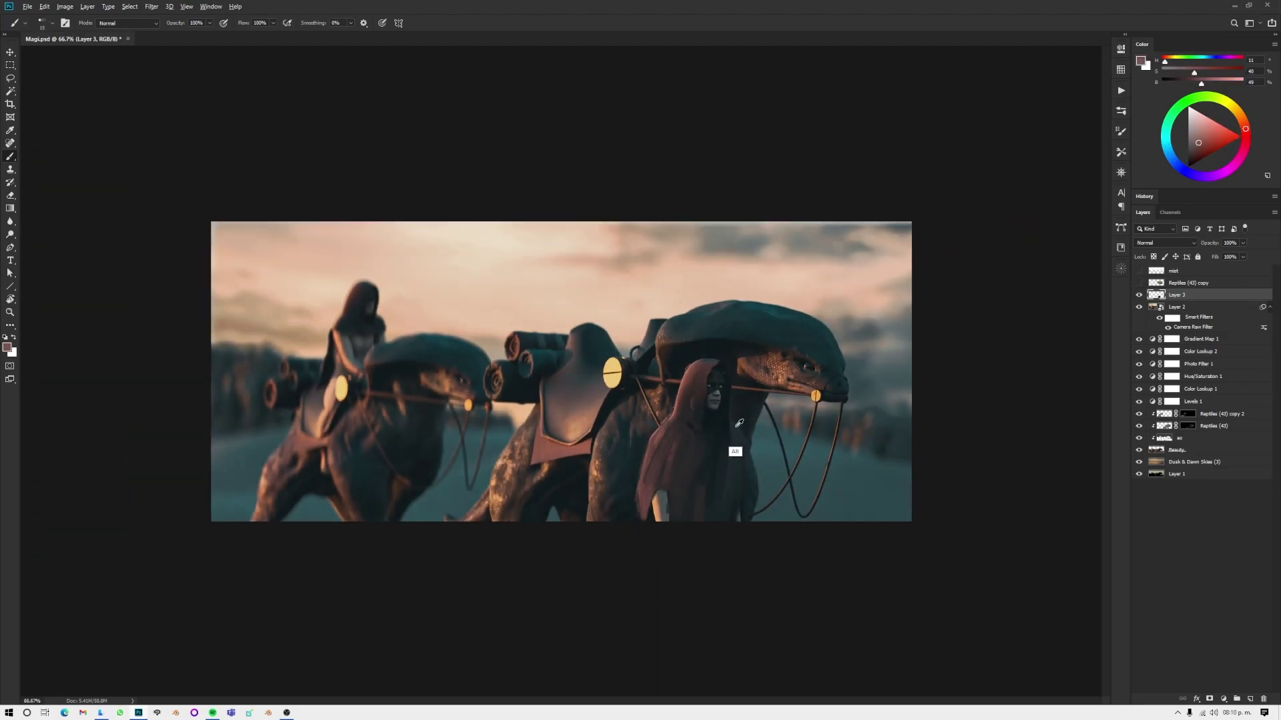
left_click(743, 450, "alt")
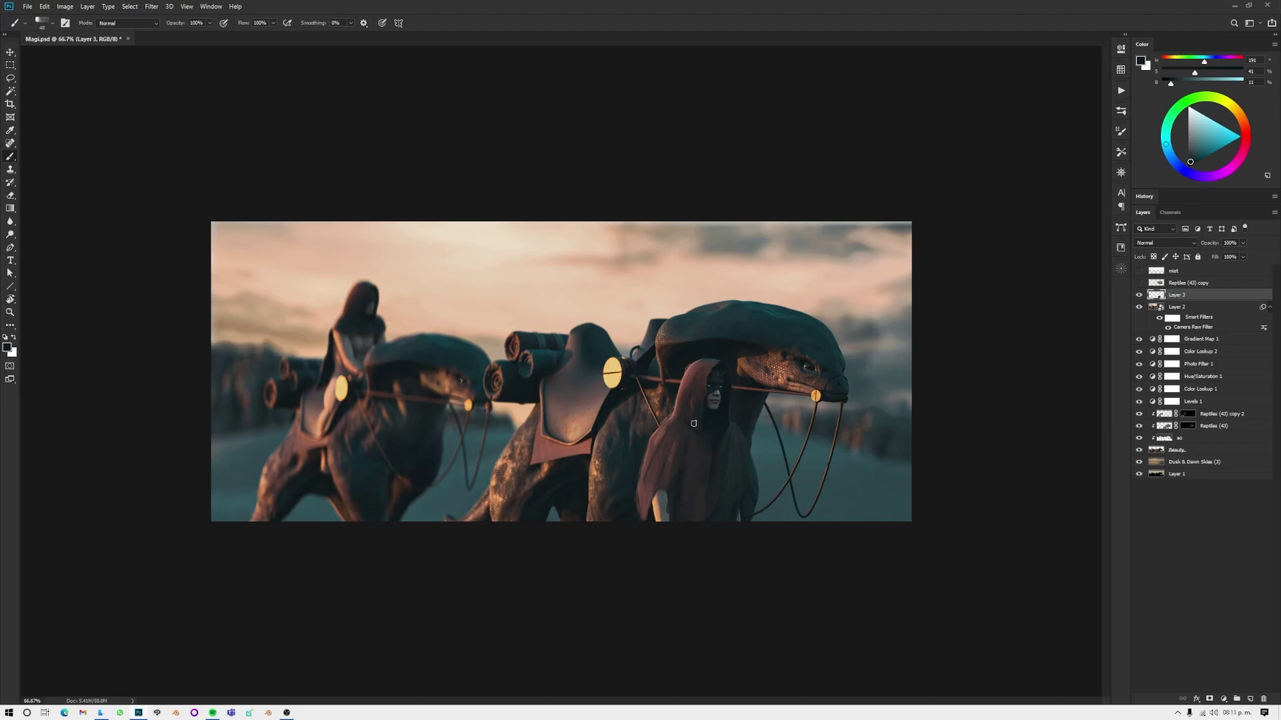
scroll(694, 424, "up", 2, "alt")
scroll(513, 393, "down", 1, "alt")
left_click(513, 393, "alt")
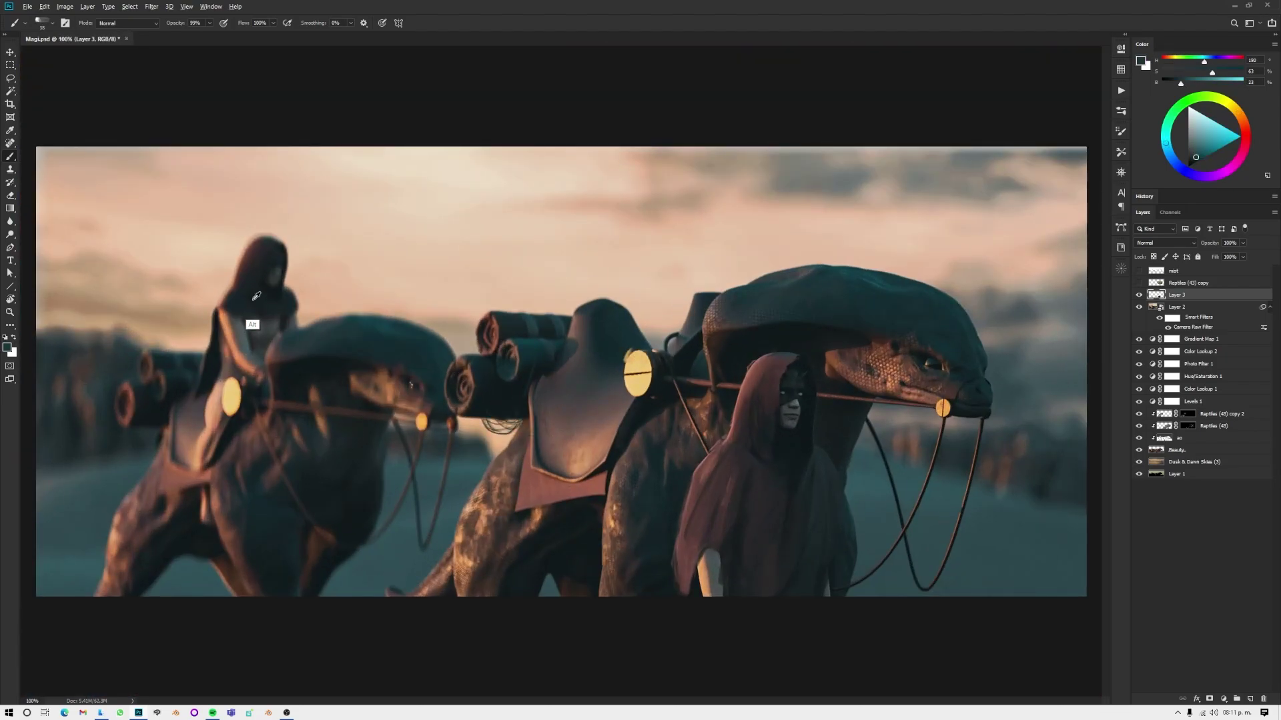
scroll(614, 491, "down", 2, "alt")
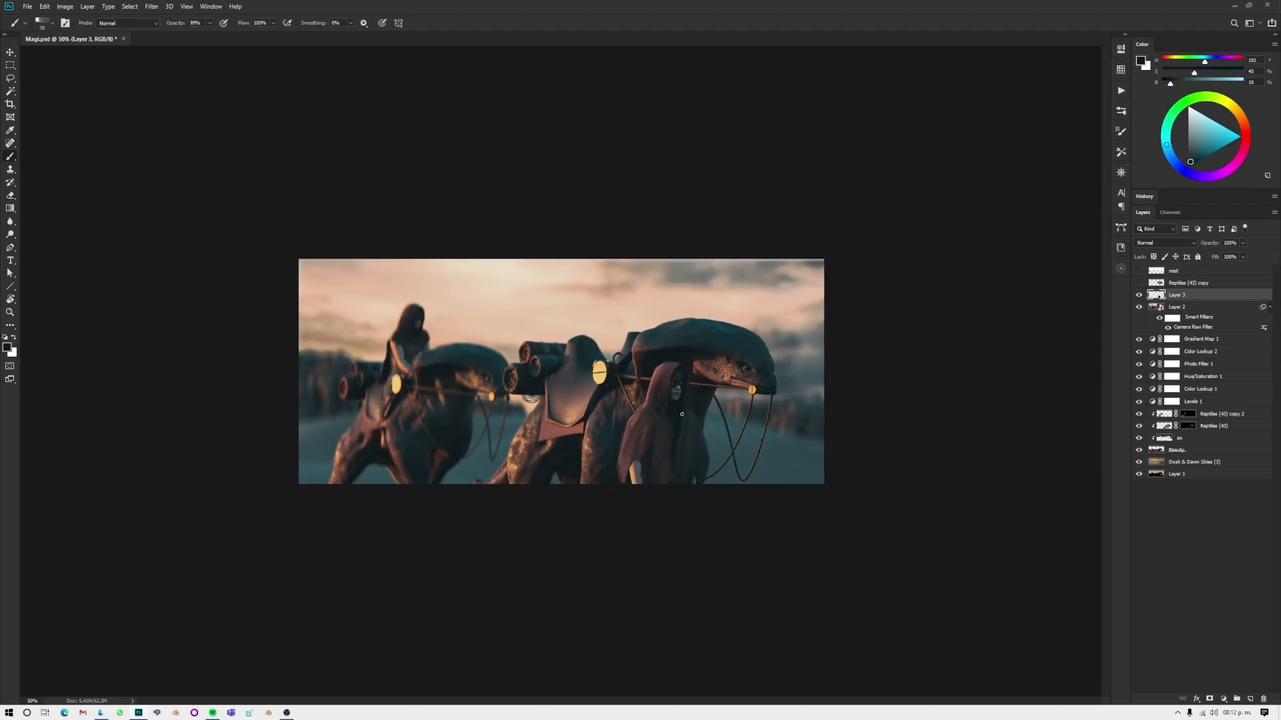
scroll(701, 486, "down", 1, "alt")
scroll(701, 486, "up", 1, "alt")
right_click(594, 407)
Step: Preview the composite in a custom greyscale proof and add Layer 4
left_click(187, 6)
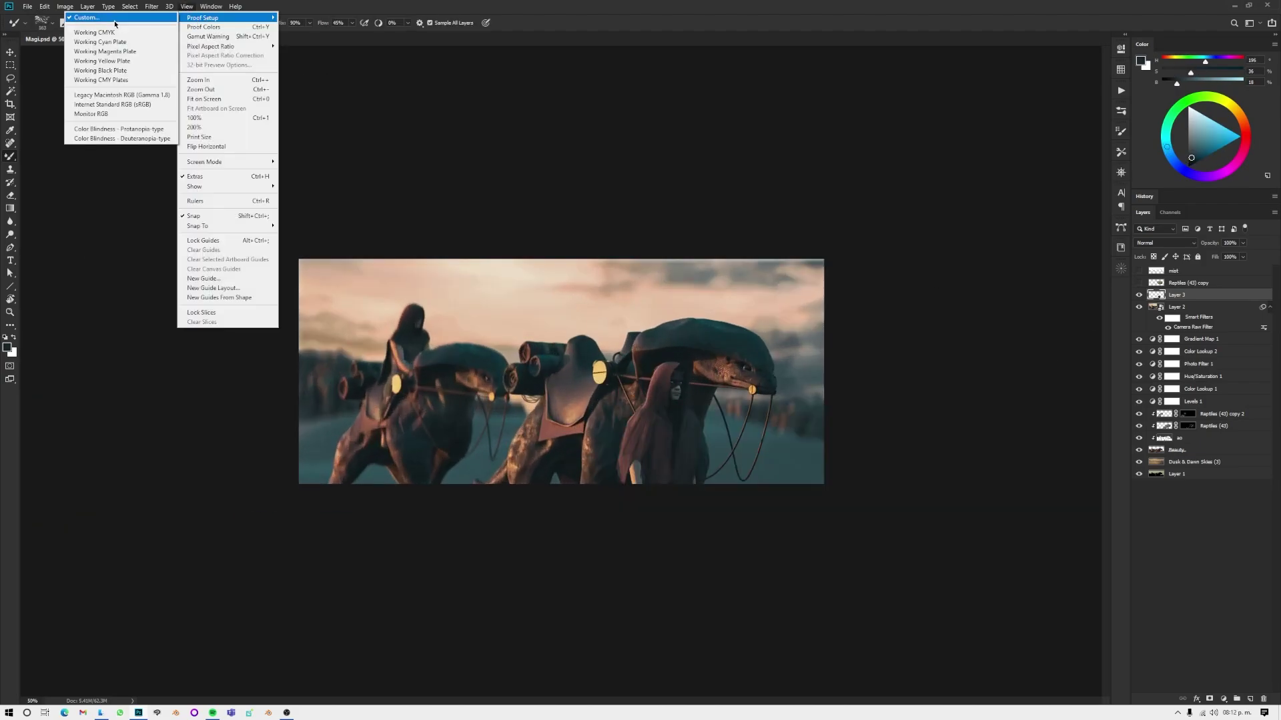
left_click(115, 21)
left_click(753, 193)
key("ctrl+shift+alt+n")
Step: Switch from the Mixer Brush to the regular Brush, pick a preset and resize it
right_click(567, 355)
right_click(8, 157)
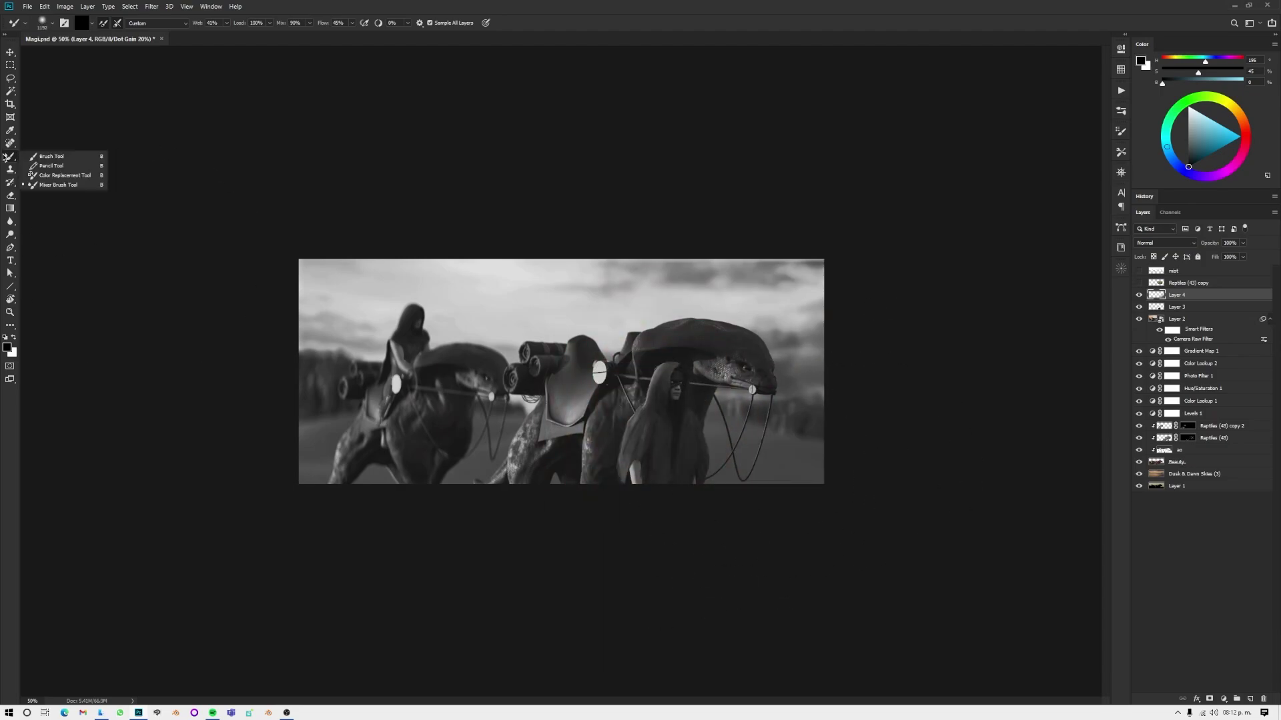
left_click(51, 156)
right_click(677, 407)
scroll(760, 501, "up", 2)
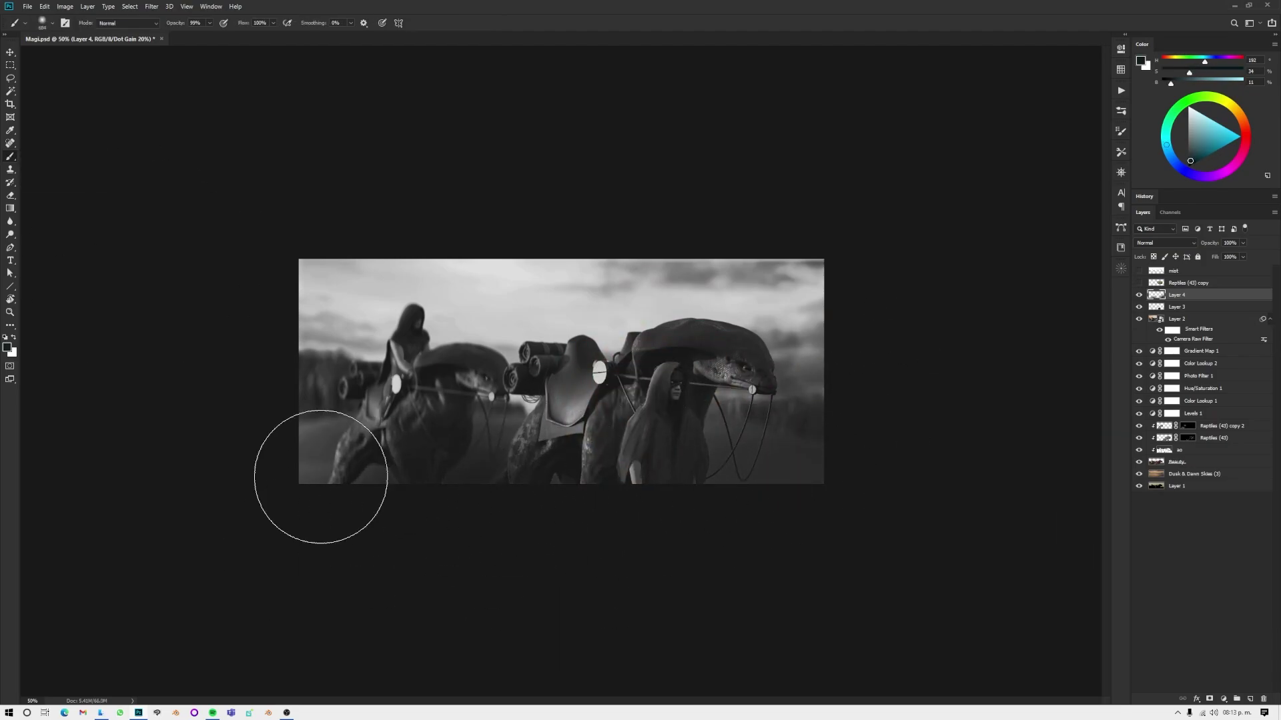
right_click_drag(329, 286, 273, 287, "ctrl+alt")
Step: Add Layer 5 for lighting with white as the paint colour and a resized brush
key("ctrl+shift+alt+n")
key("x")
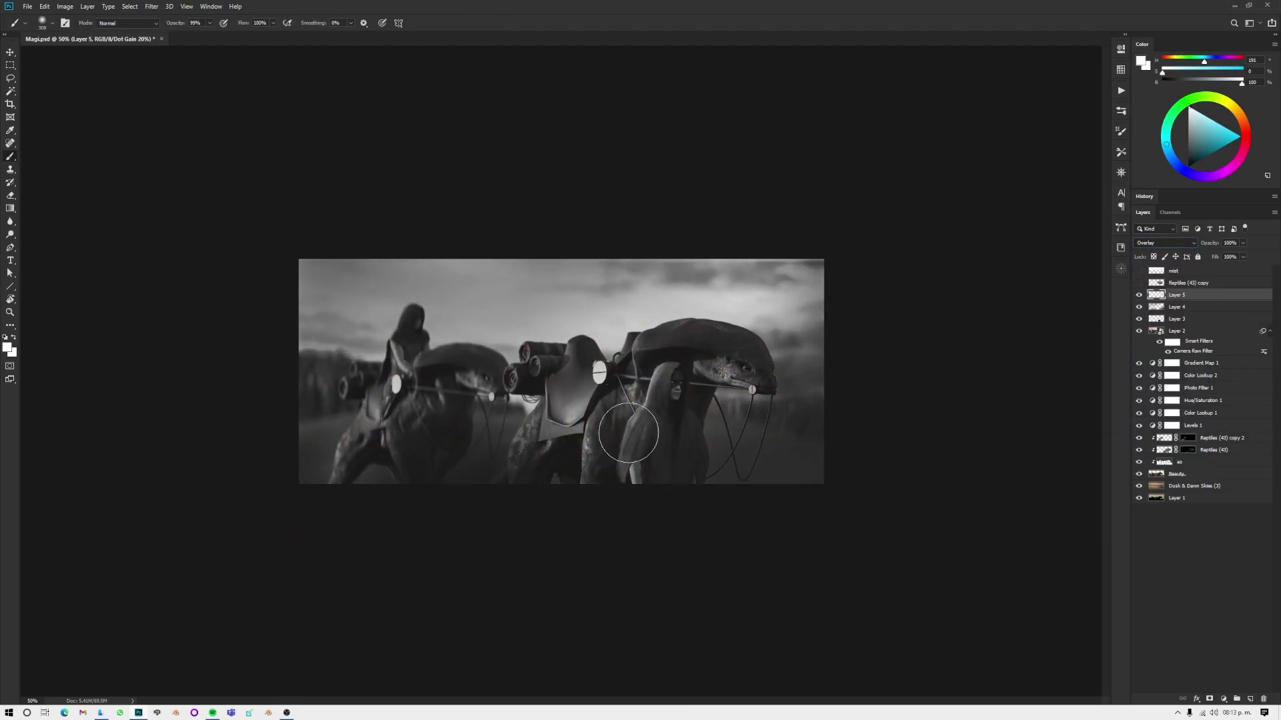
right_click_drag(558, 430, 536, 439, "ctrl+alt")
scroll(632, 475, "down", 3, "alt")
scroll(560, 501, "up", 1, "alt")
scroll(586, 481, "up", 1, "alt")
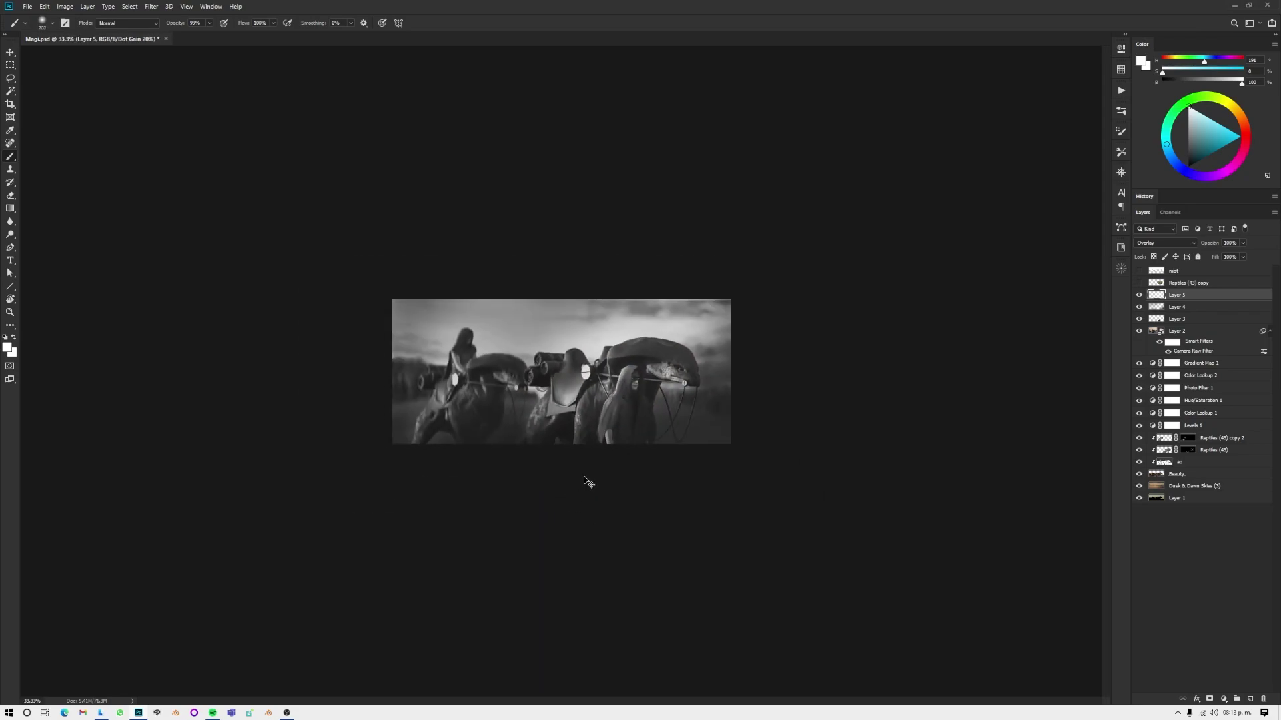
scroll(586, 480, "up", 2, "alt")
scroll(613, 434, "down", 3, "alt")
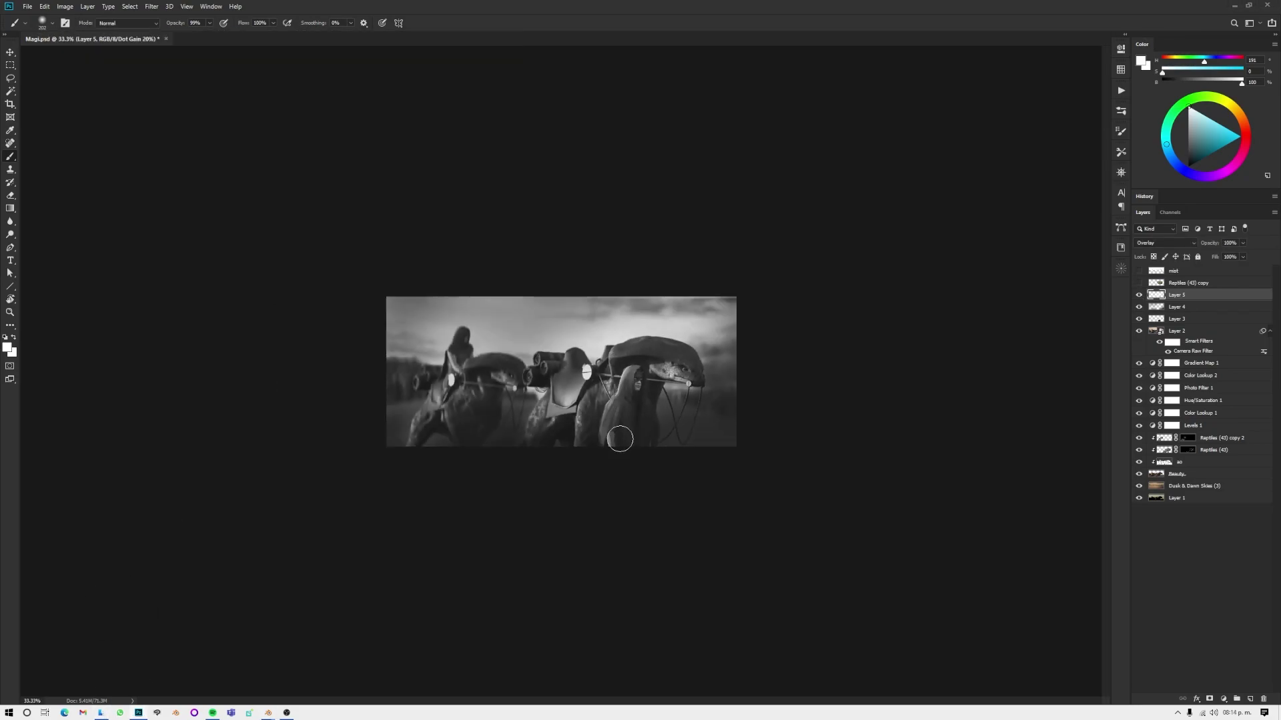
scroll(613, 434, "up", 2, "alt")
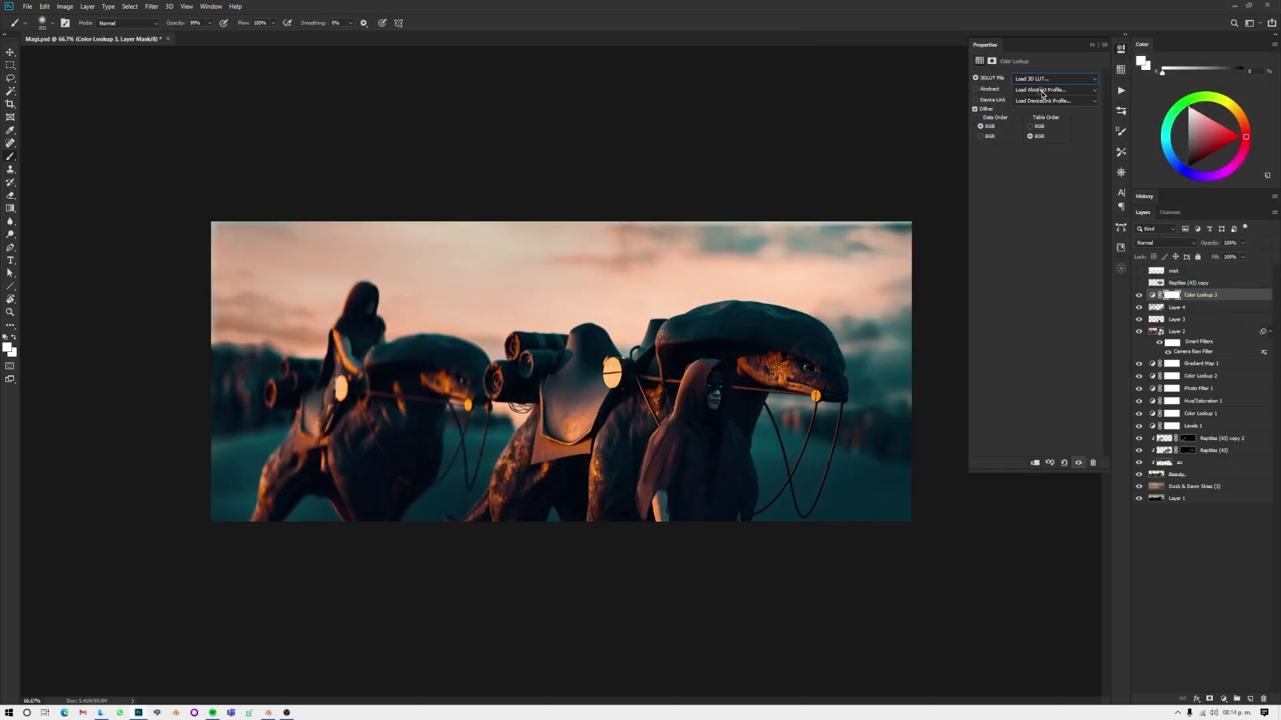
Step: Add a Color Lookup with Golden Hour.cube at reduced opacity and a new layer above it
left_click(1054, 78)
double_click(947, 120)
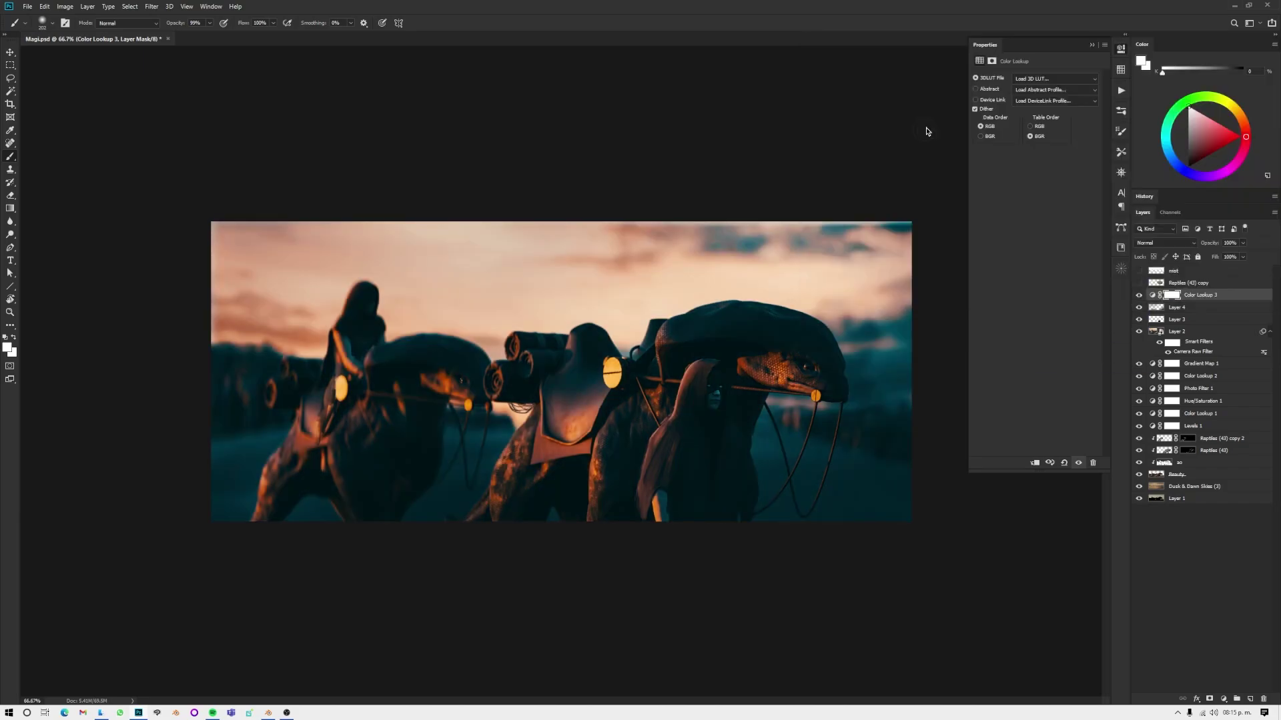
left_click_drag(1245, 256, 1209, 266)
left_click(1121, 53)
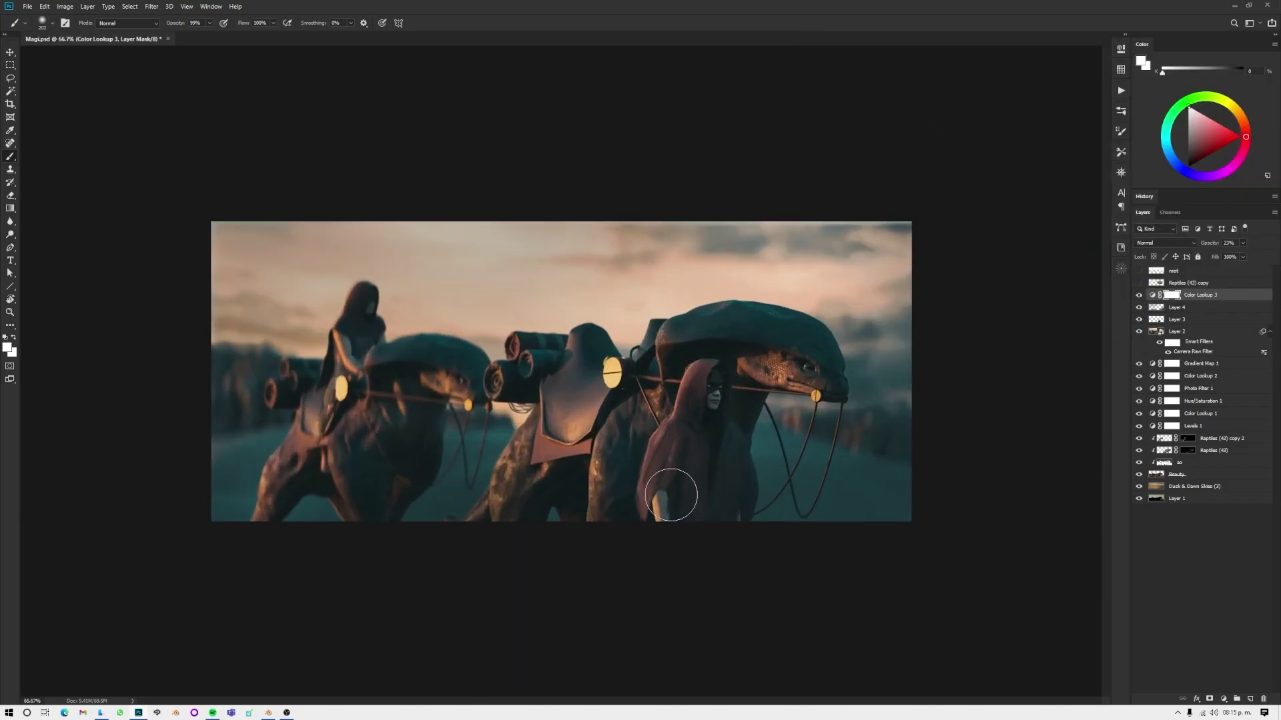
Step: Blend the hooded figure's cloak with a resized wet Mixer Brush sampling all layers
key("ctrl+shift+alt+n")
right_click(674, 500)
key("ctrl+plus")
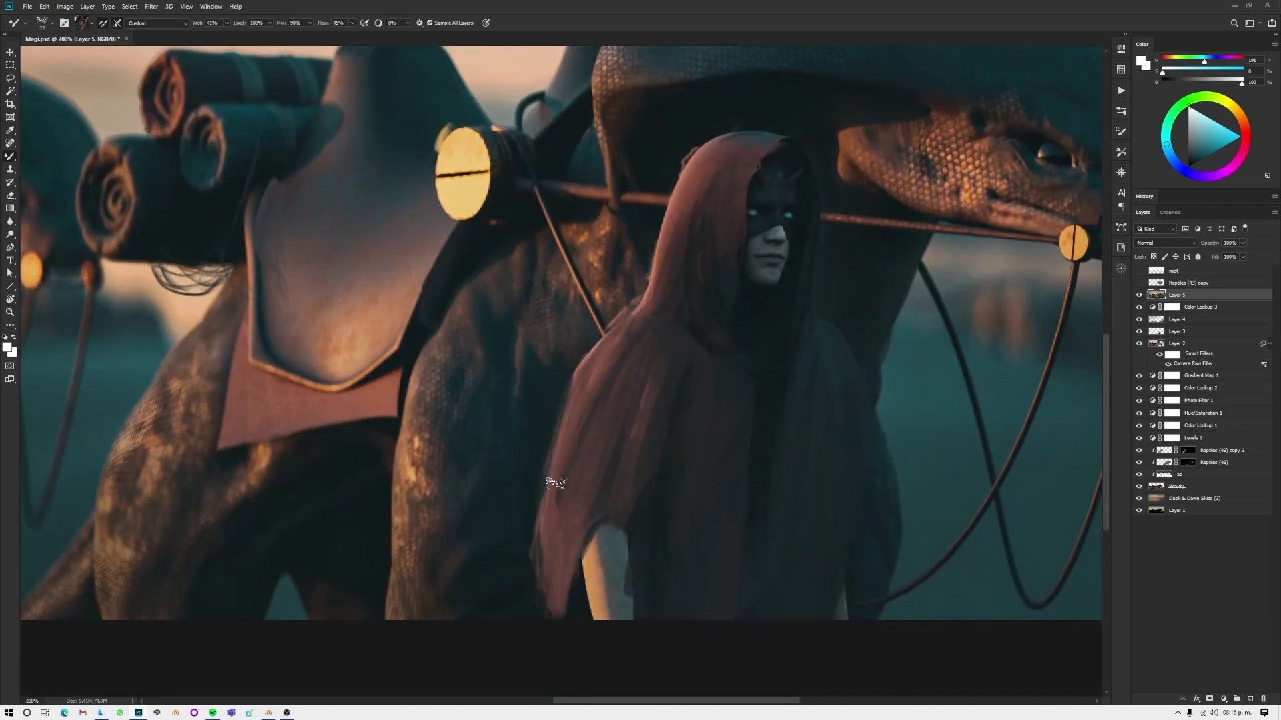
right_click_drag(660, 439, 638, 445, "ctrl+alt")
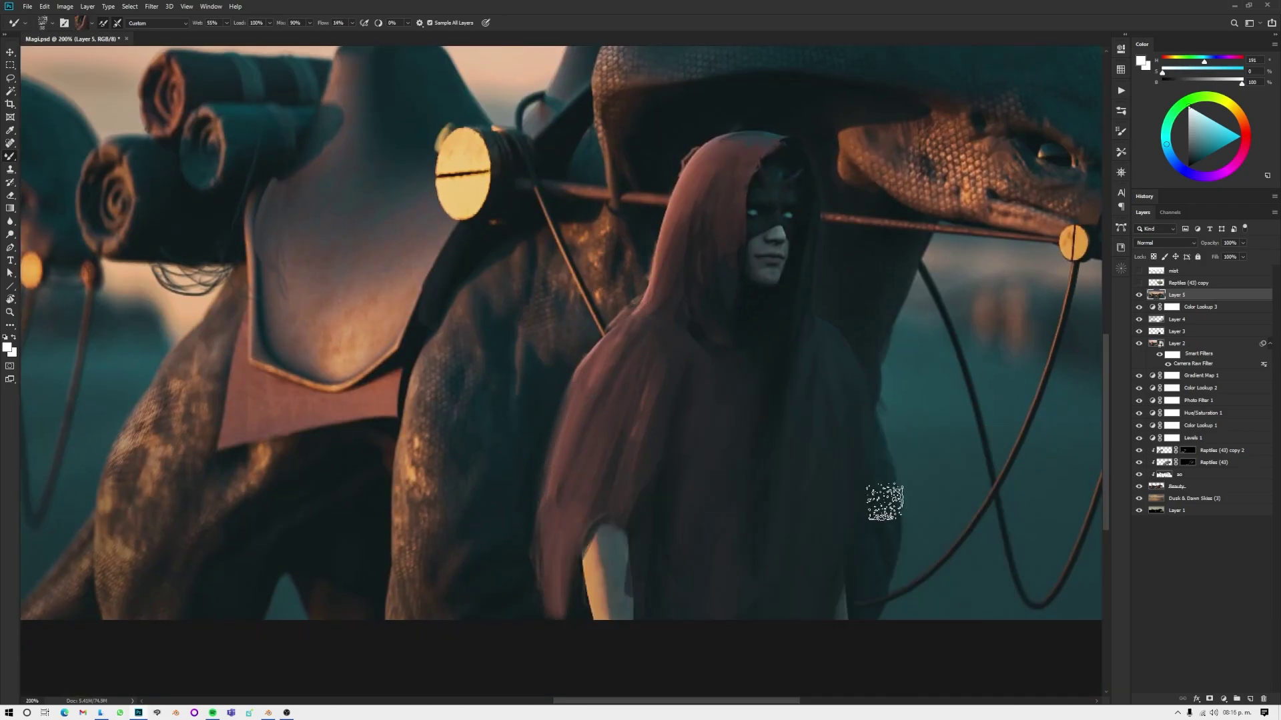
scroll(687, 483, "up", 3)
scroll(576, 214, "left", 2)
scroll(575, 214, "down", 4, "alt")
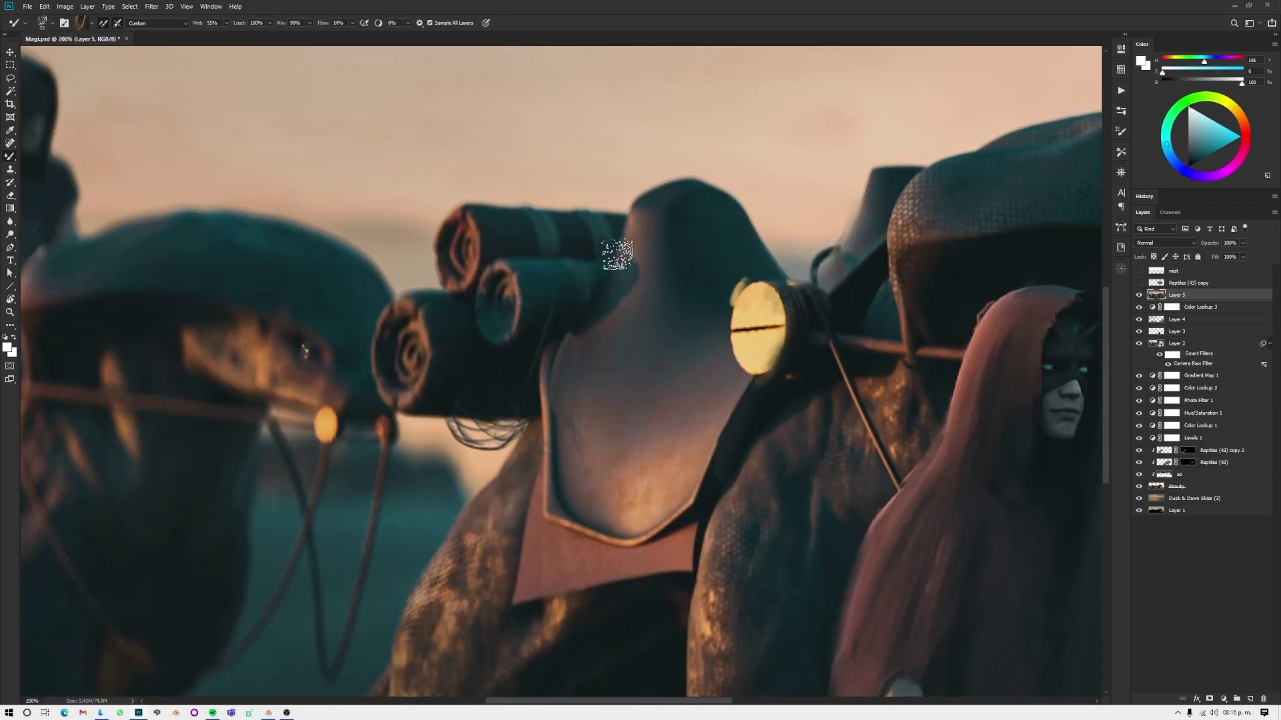
left_click(596, 445, "alt")
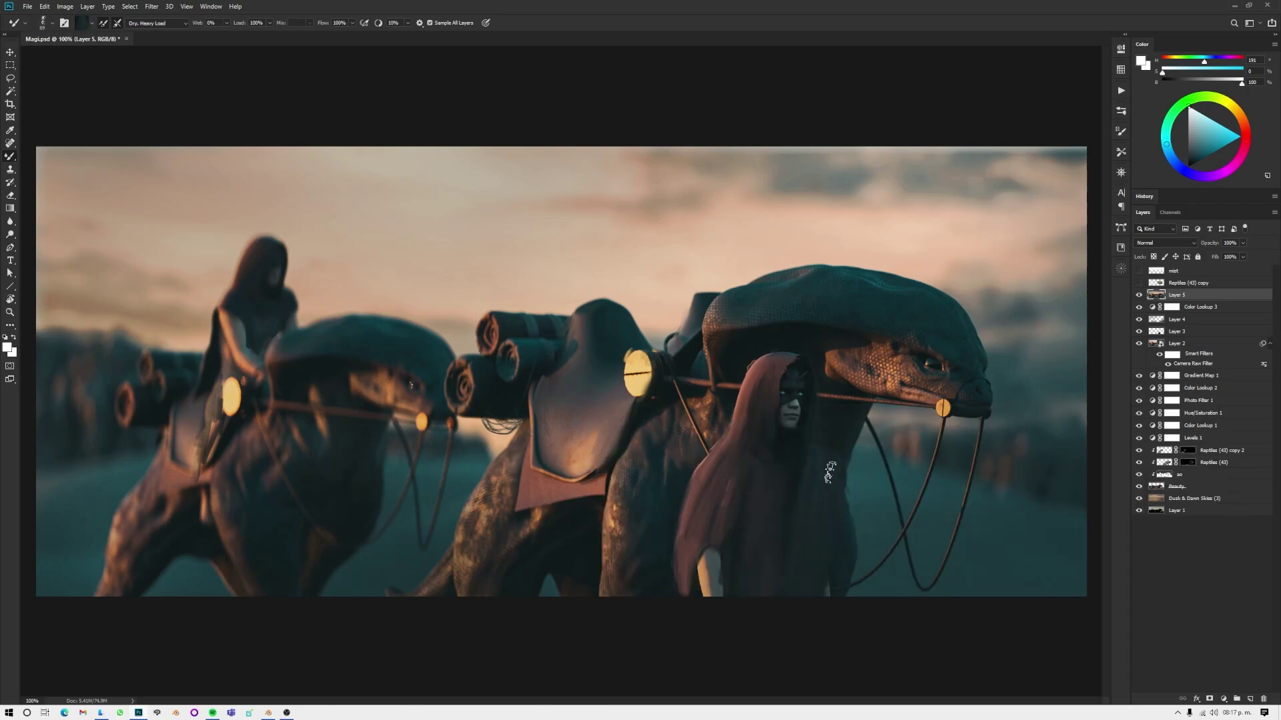
key("5")
Step: Switch back to the regular Brush and sample a dark teal from the canvas
right_click(939, 297)
key("shift+b")
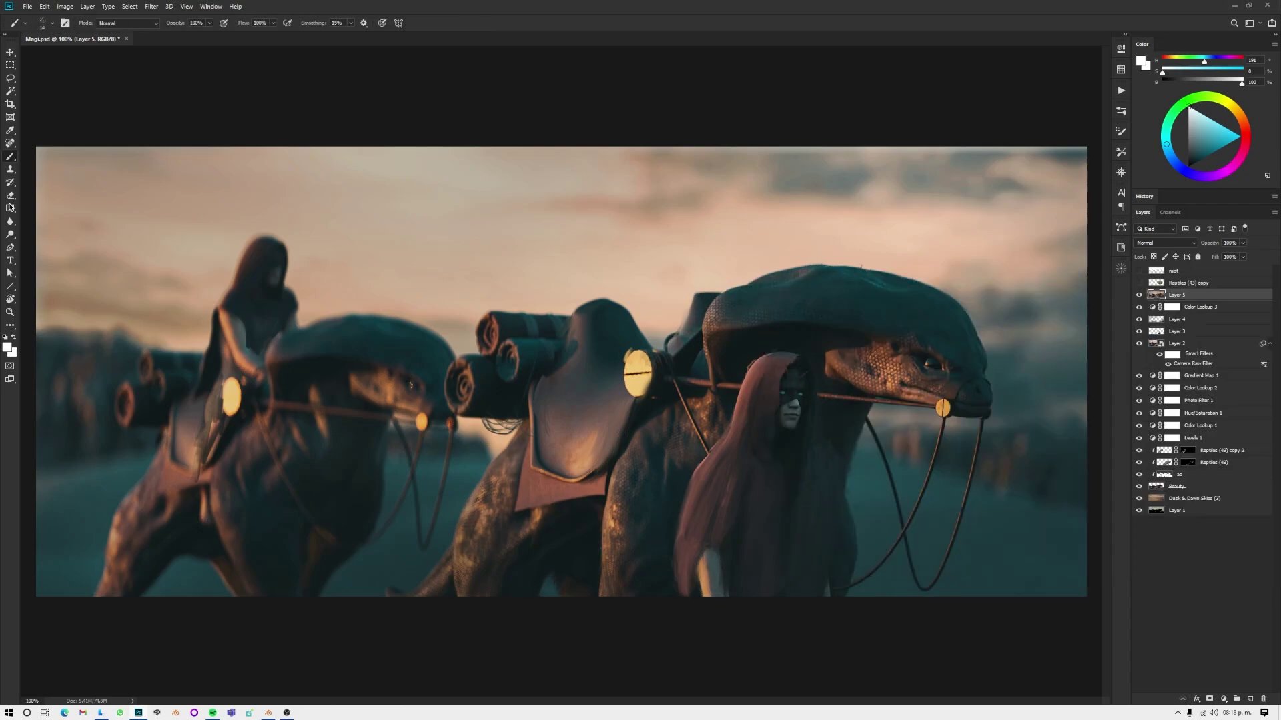
left_click(707, 319, "alt")
scroll(670, 502, "down", 2, "alt")
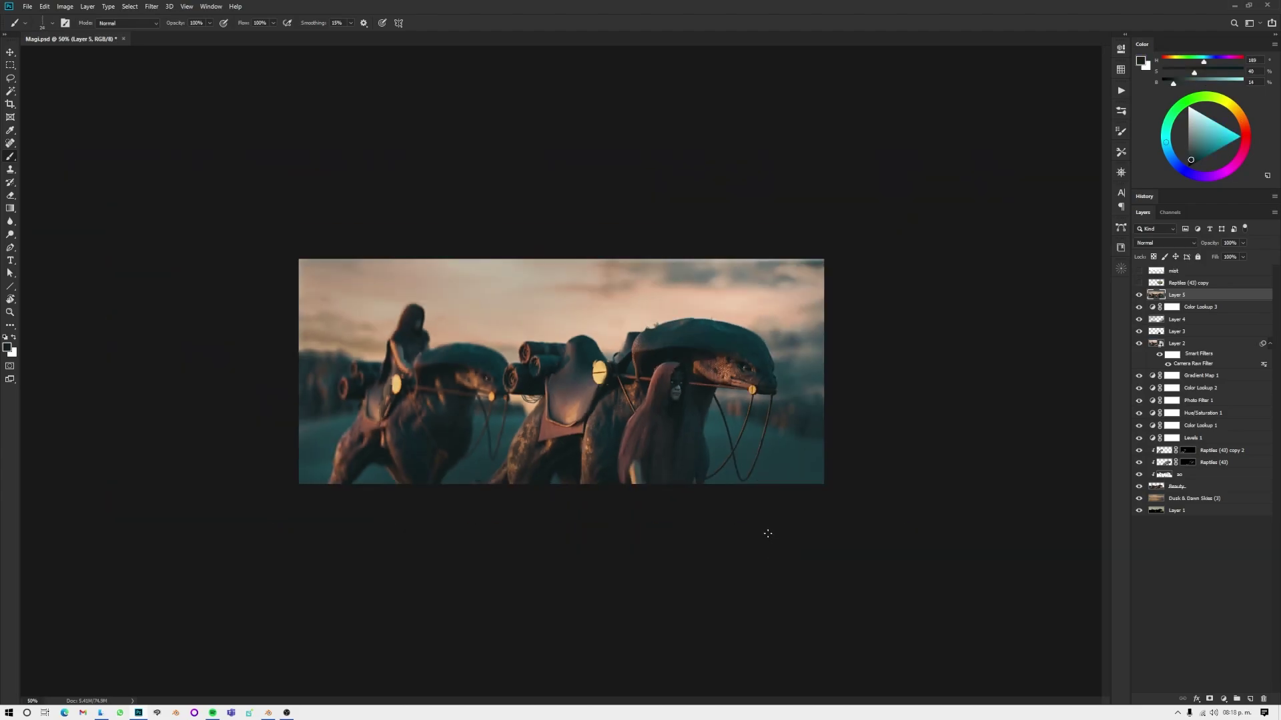
scroll(670, 501, "up", 1, "alt")
scroll(670, 502, "down", 2, "alt")
scroll(670, 502, "up", 1, "alt")
Step: Create Layer 6 and enlarge the brush to a very large size
right_click(274, 343)
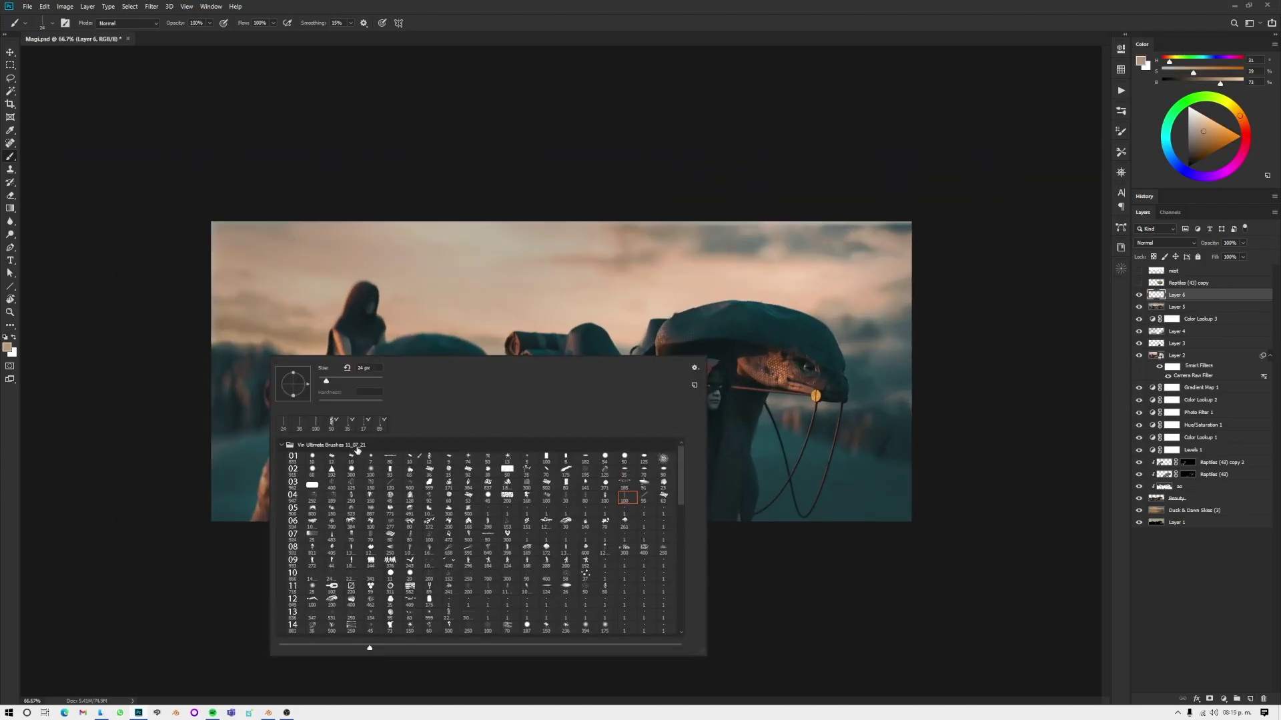
key("Return")
key("ctrl+shift+alt+n")
scroll(717, 515, "down", 3, "alt")
scroll(892, 509, "up", 2, "alt")
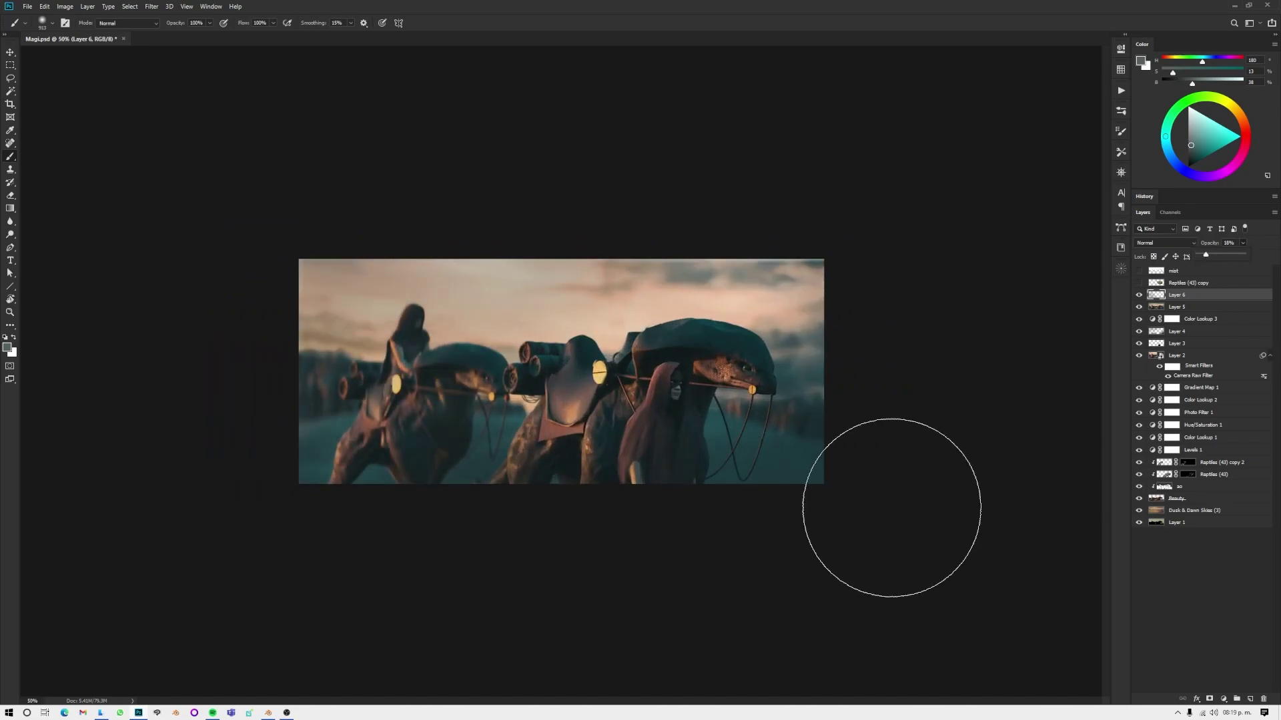
Step: Add a Color Lookup layer, load a cube LUT, then pick a different LUT from the list
left_click(1223, 698)
left_click(1067, 90)
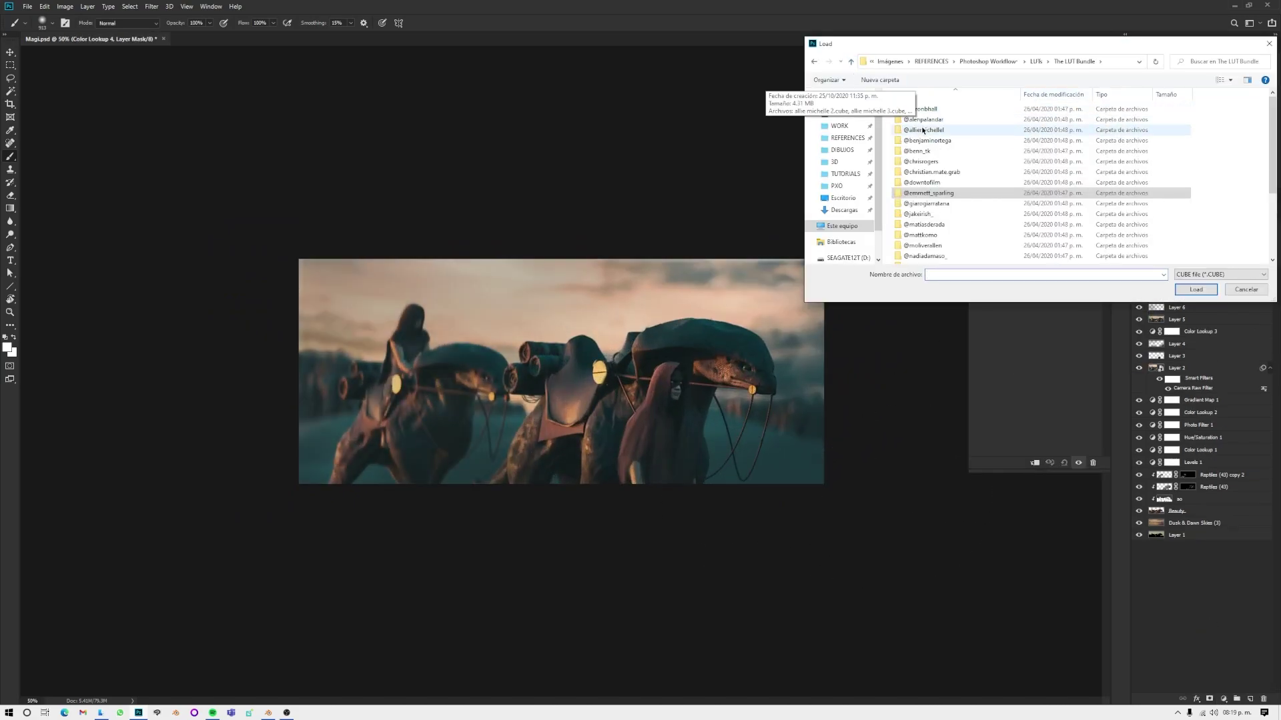
double_click(940, 119)
left_click(1067, 90)
left_click(1041, 100)
double_click(979, 131)
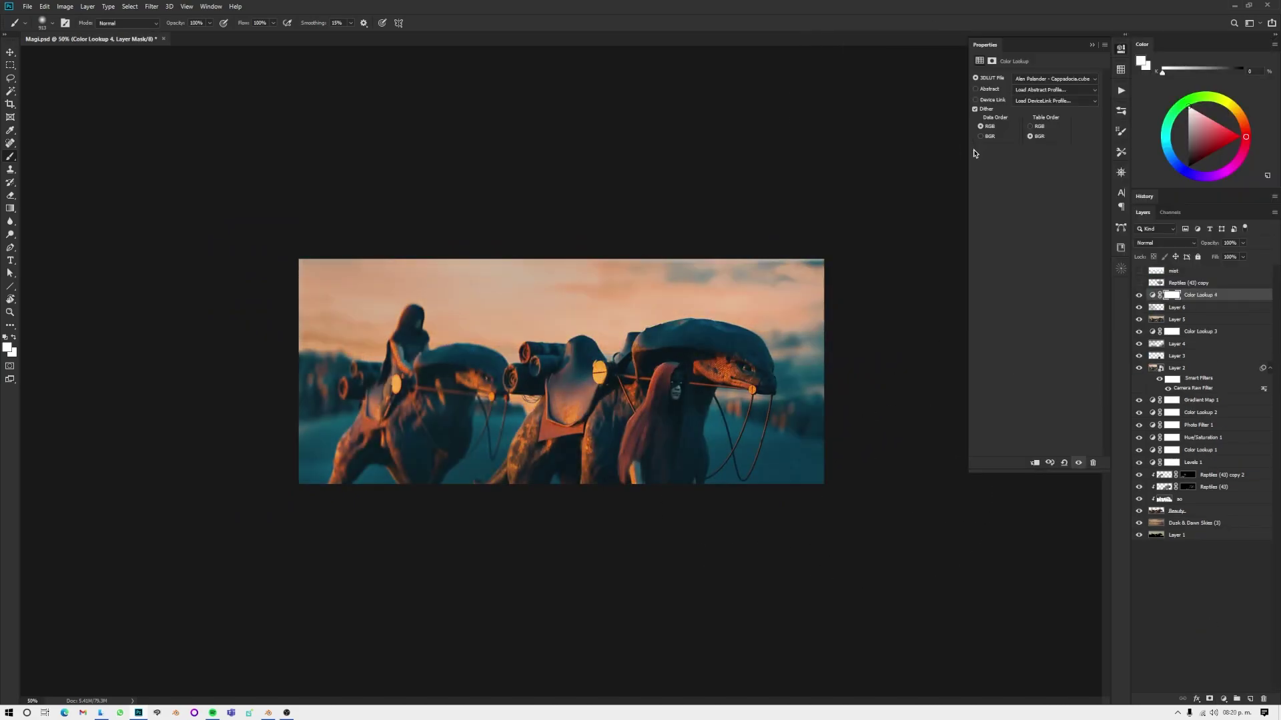
left_click(1054, 78)
left_click(1025, 112)
left_click(1141, 553)
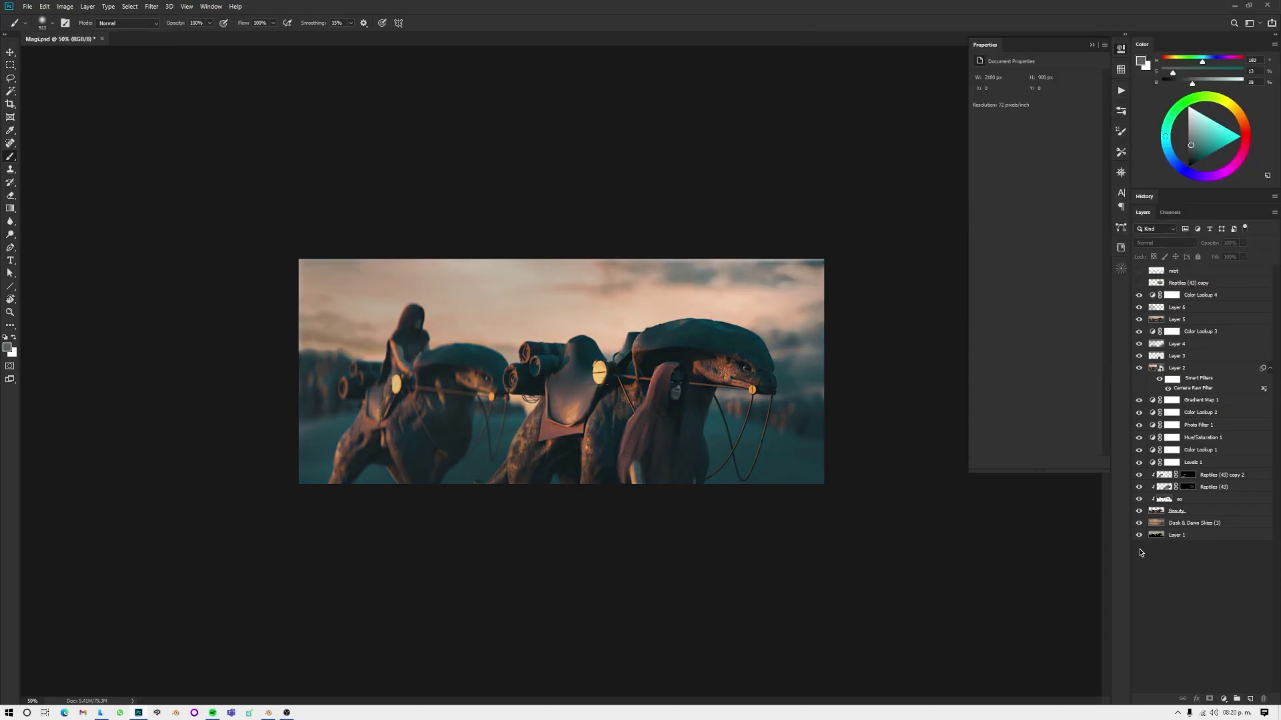
Step: Switch to the Smudge tool at full zoom and resize its brush
key("ctrl+1")
key("r")
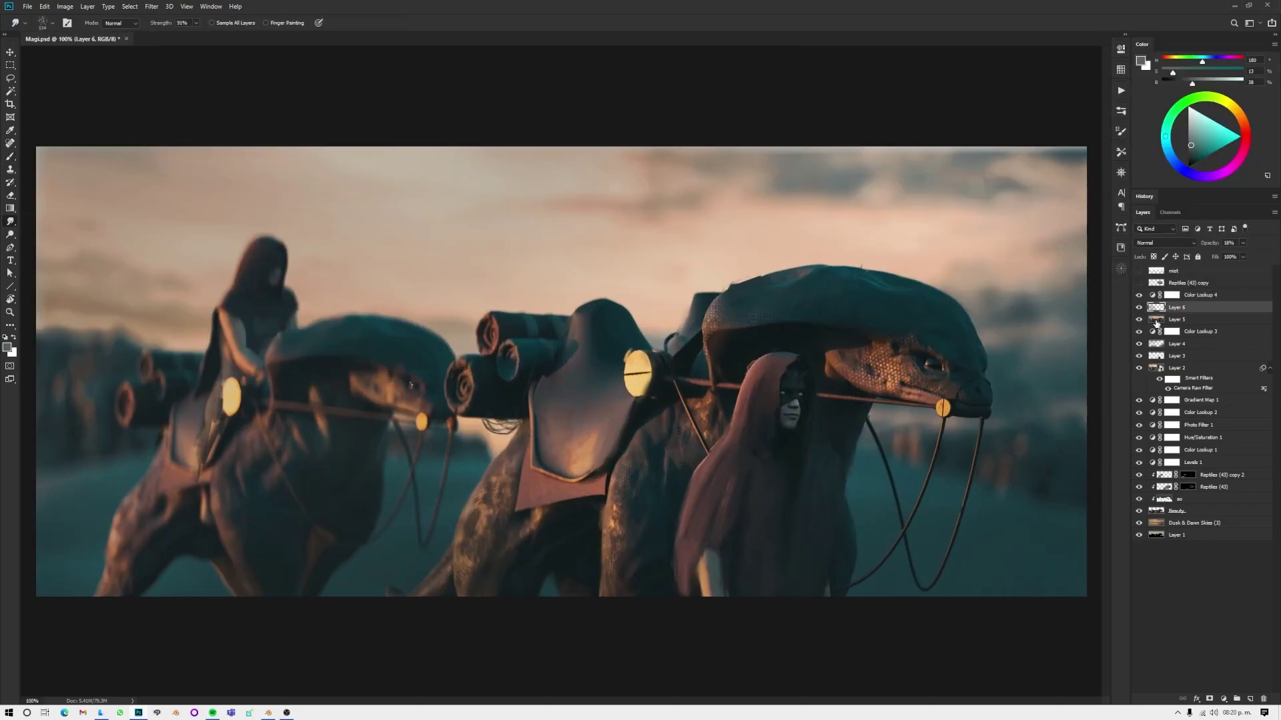
right_click_drag(831, 444, 837, 485, "alt")
scroll(578, 574, "down", 2, "alt")
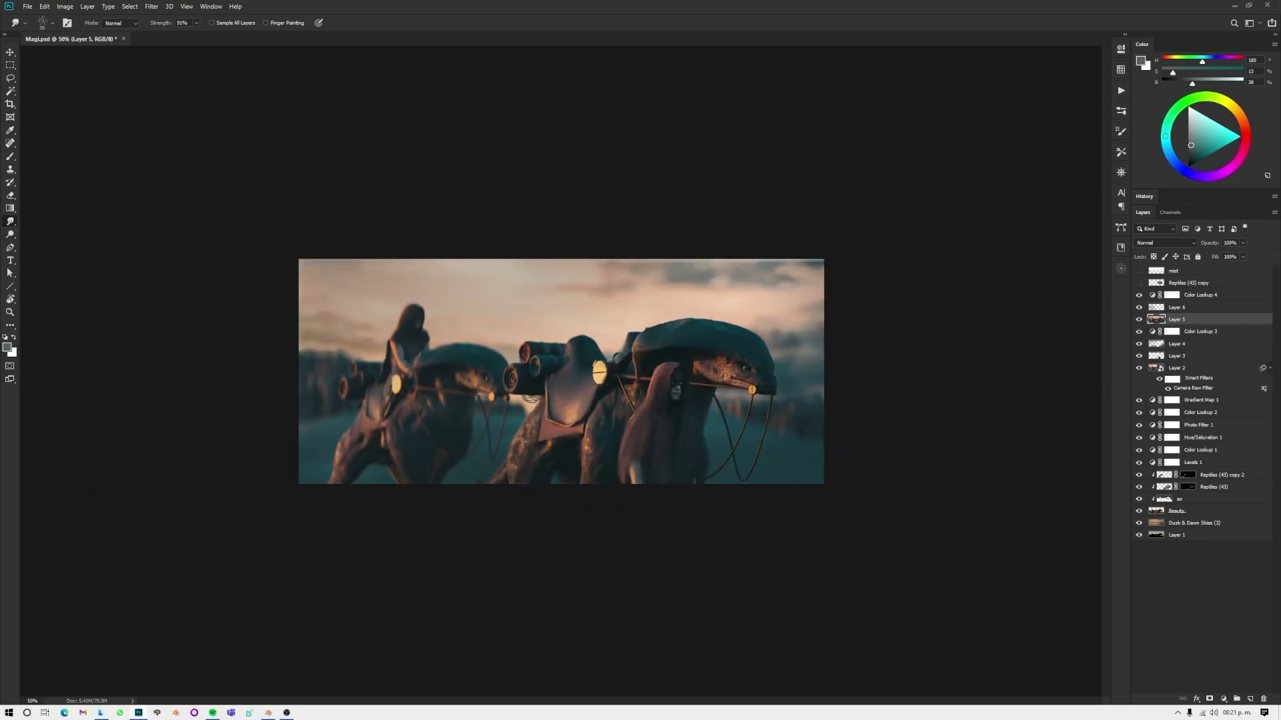
scroll(577, 574, "up", 1, "alt")
Step: Add another Color Lookup and try LUTs from the Cinematica CUBES folder
left_click(1224, 699)
left_click(1241, 601)
left_click(1054, 78)
left_click(1040, 93)
double_click(954, 140)
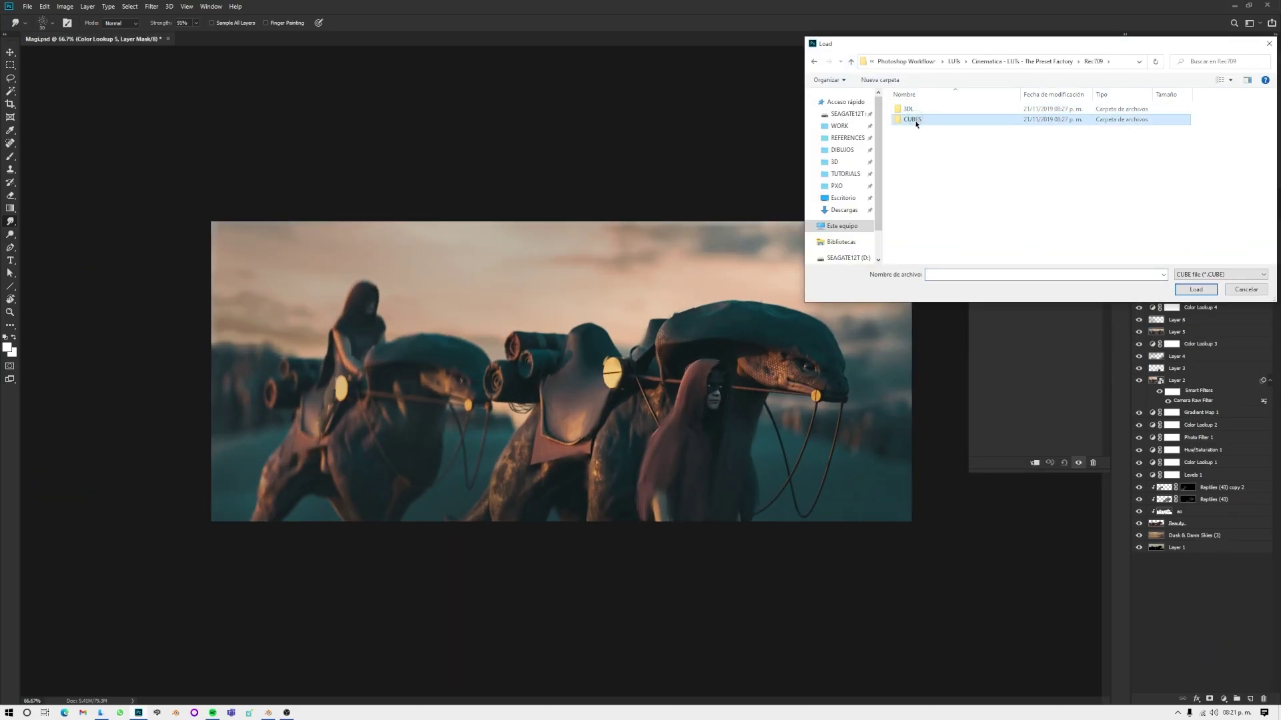
double_click(921, 109)
left_click(1054, 79)
left_click(1041, 94)
left_click(951, 130)
double_click(951, 130)
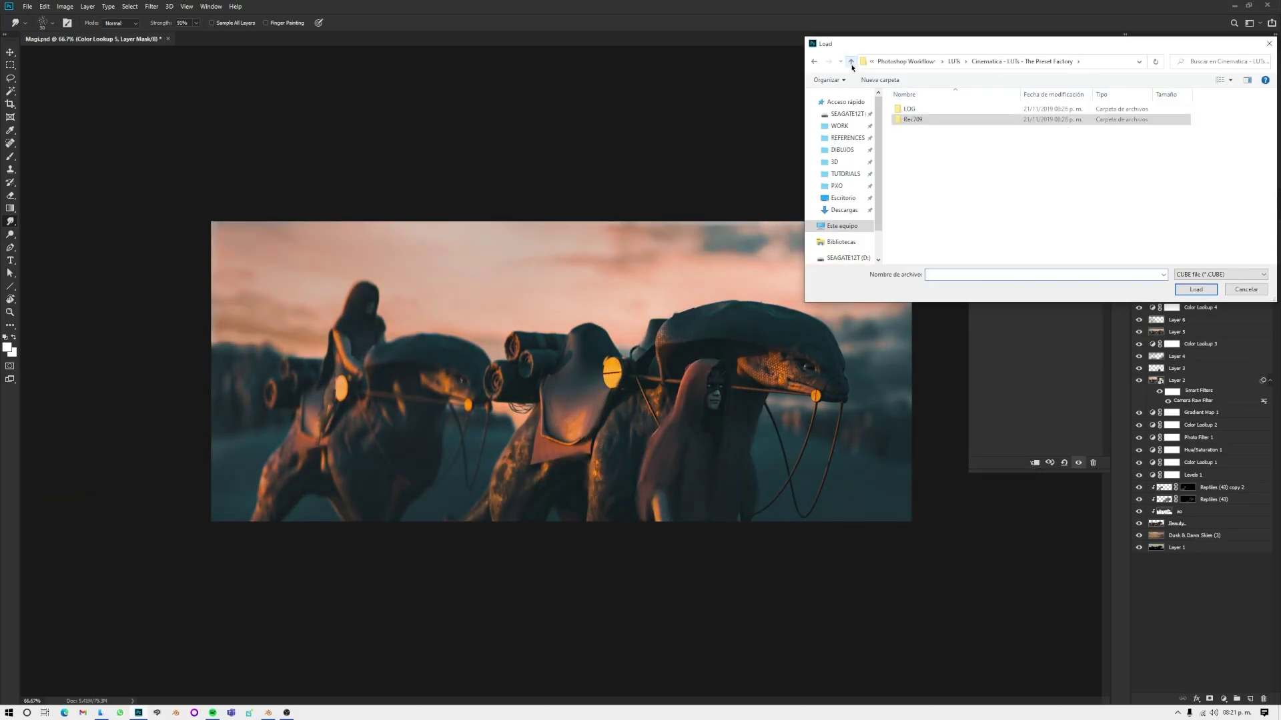
Step: Load CINE LUT SUMMER 18.cube from the K1 Production folder instead
left_click(883, 61)
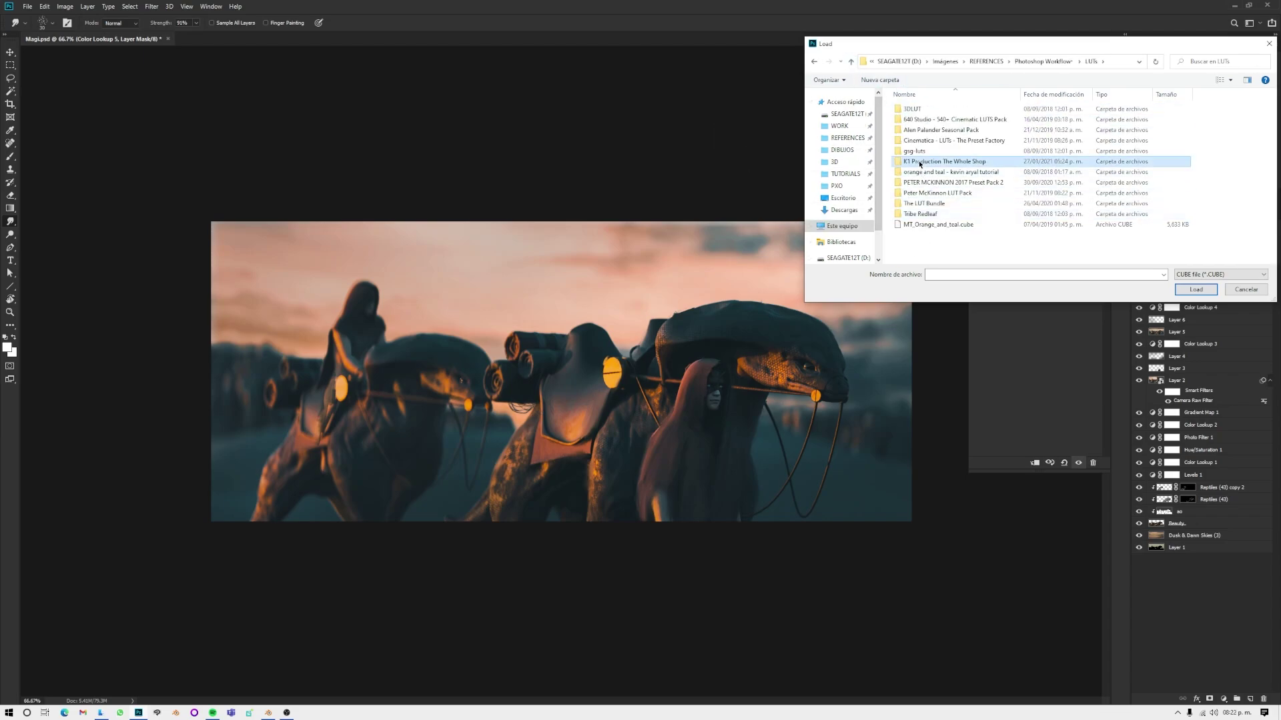
double_click(944, 161)
double_click(934, 109)
double_click(947, 137)
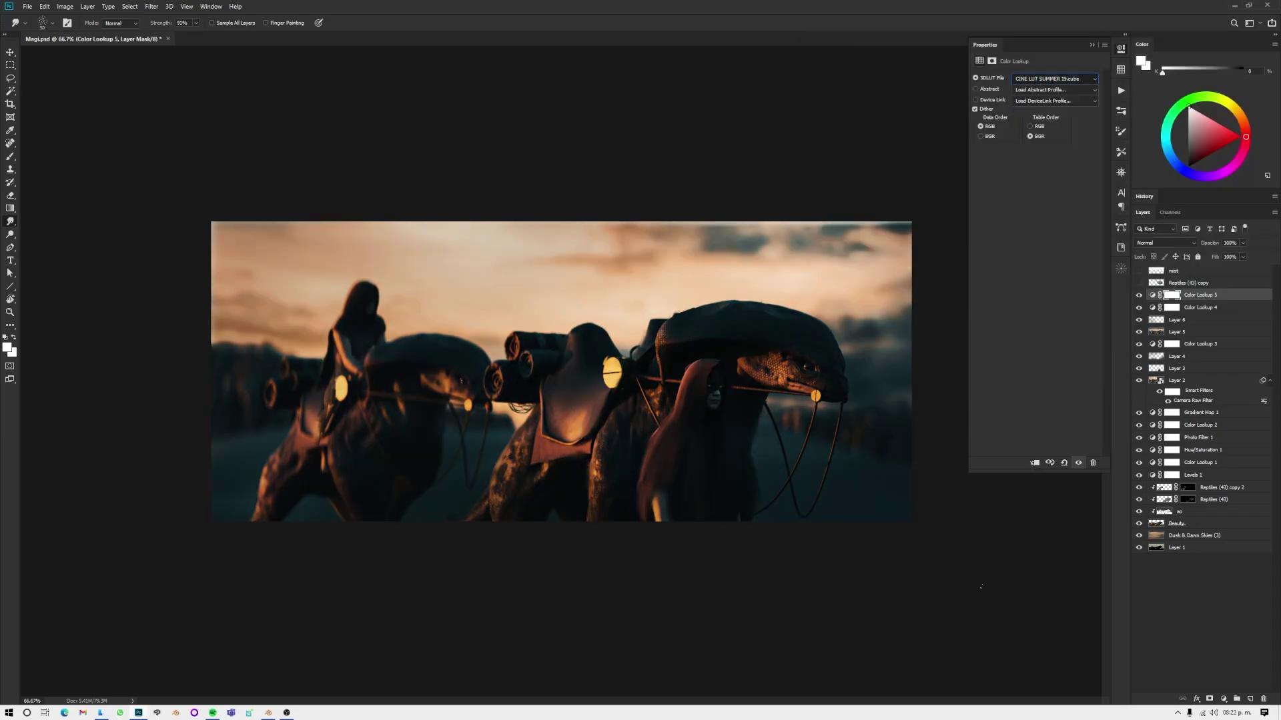
Step: On new Layer 7, paint black edges with a huge brush and erase the centre
key("ctrl+shift+alt+n")
key("b")
key("d")
right_click_drag(269, 254, 277, 272, "alt")
left_click_drag(277, 272, 772, 114)
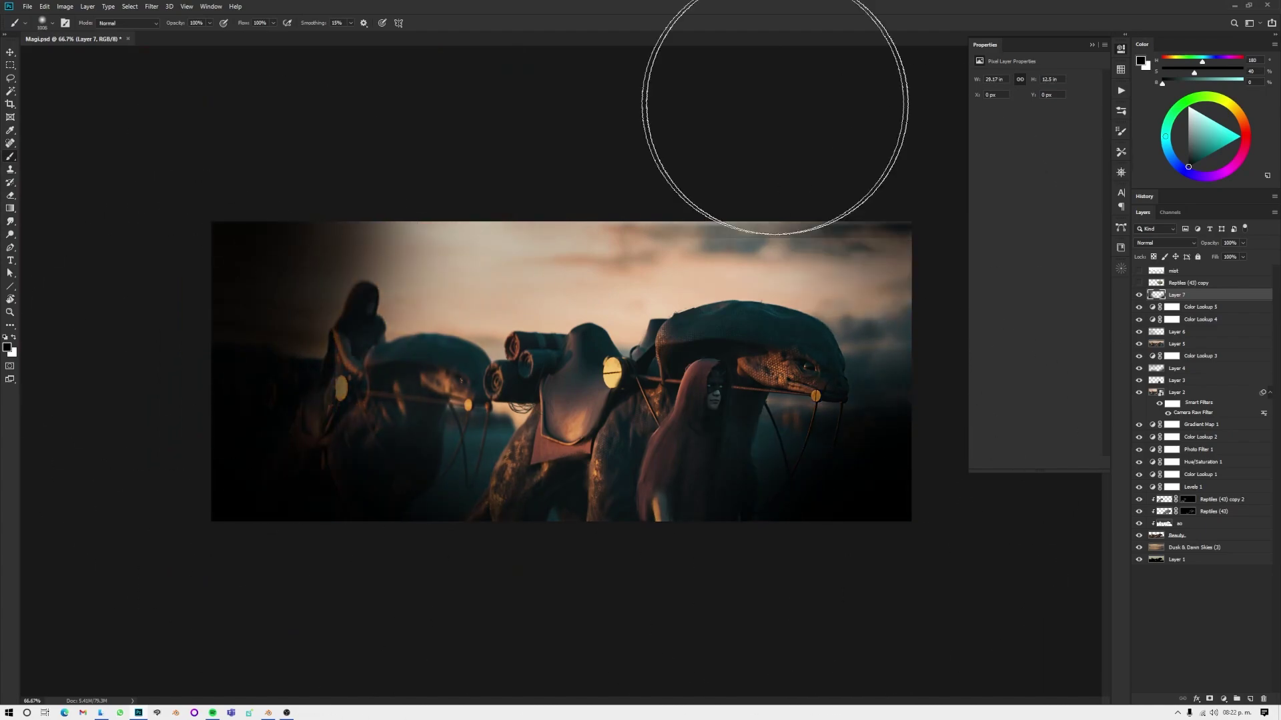
key("e")
mouse_move(443, 300)
left_mouse_down()
mouse_move(272, 271)
mouse_move(944, 505)
left_mouse_up()
key("ctrl+minus")
key("ctrl+minus")
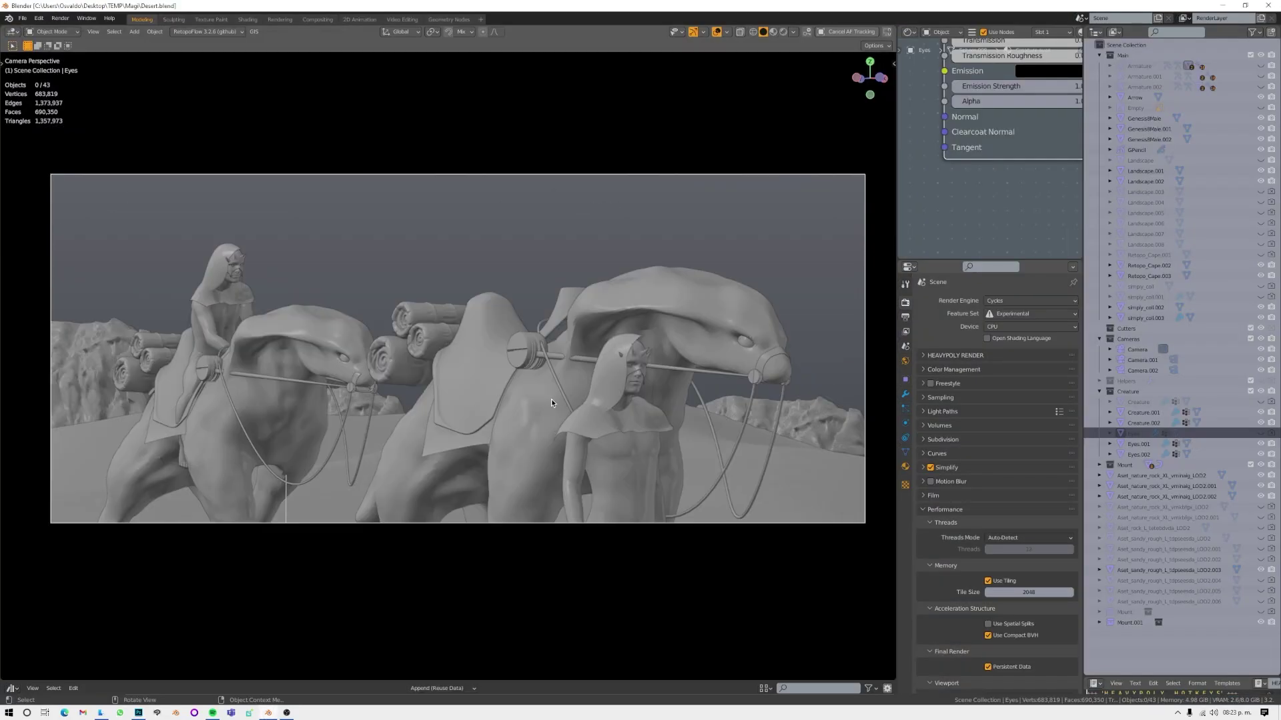
Step: Add a close-up camera from the view and set the World colour to Environment Texture
key("g")
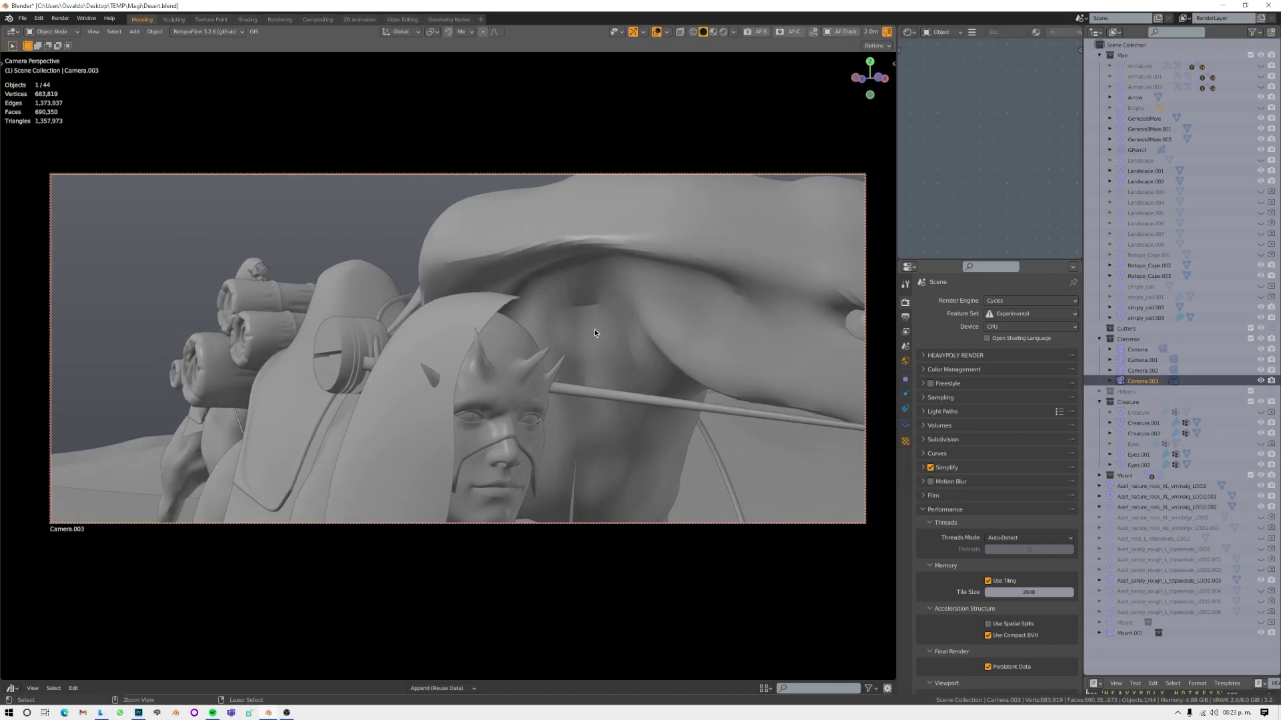
left_click(495, 343)
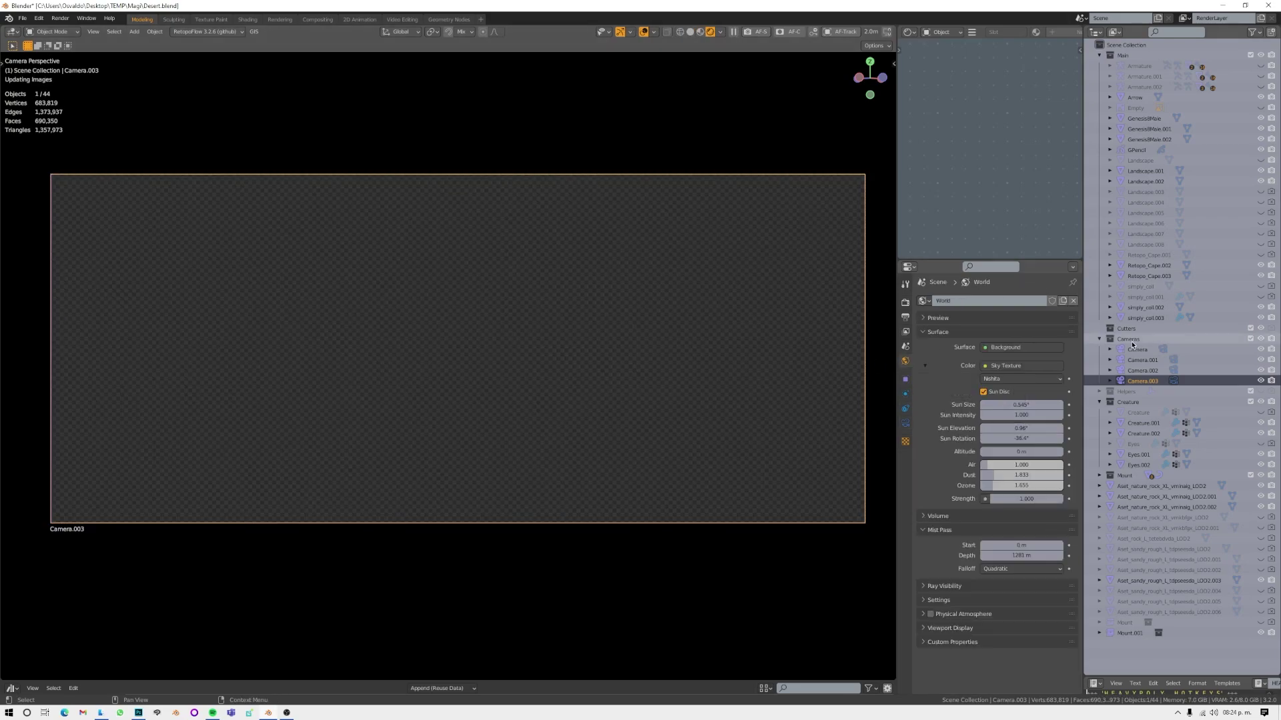
left_click(734, 414)
left_click(1044, 379)
left_click(414, 473)
Step: Browse HDRIs as thumbnails and load autumn_ground_2k.exr as the world
left_click(803, 230)
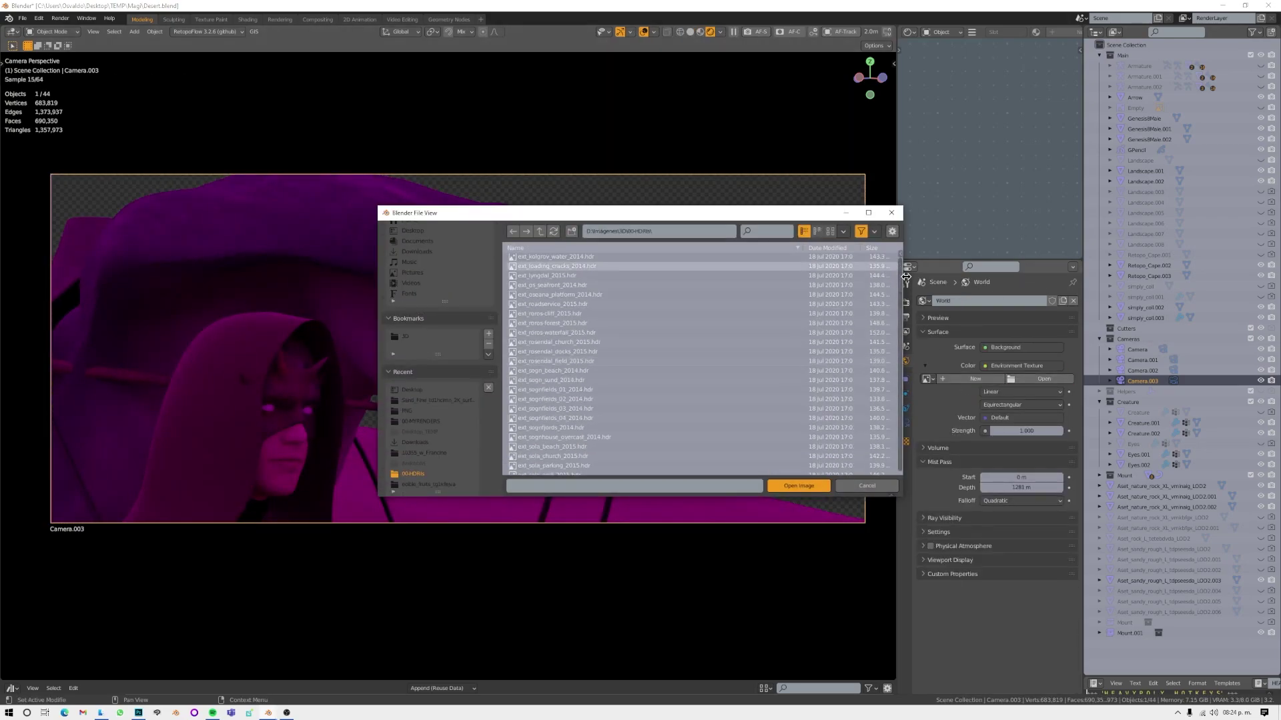
scroll(553, 354, "down", 10)
double_click(552, 355)
left_click(1058, 379)
left_click(831, 231)
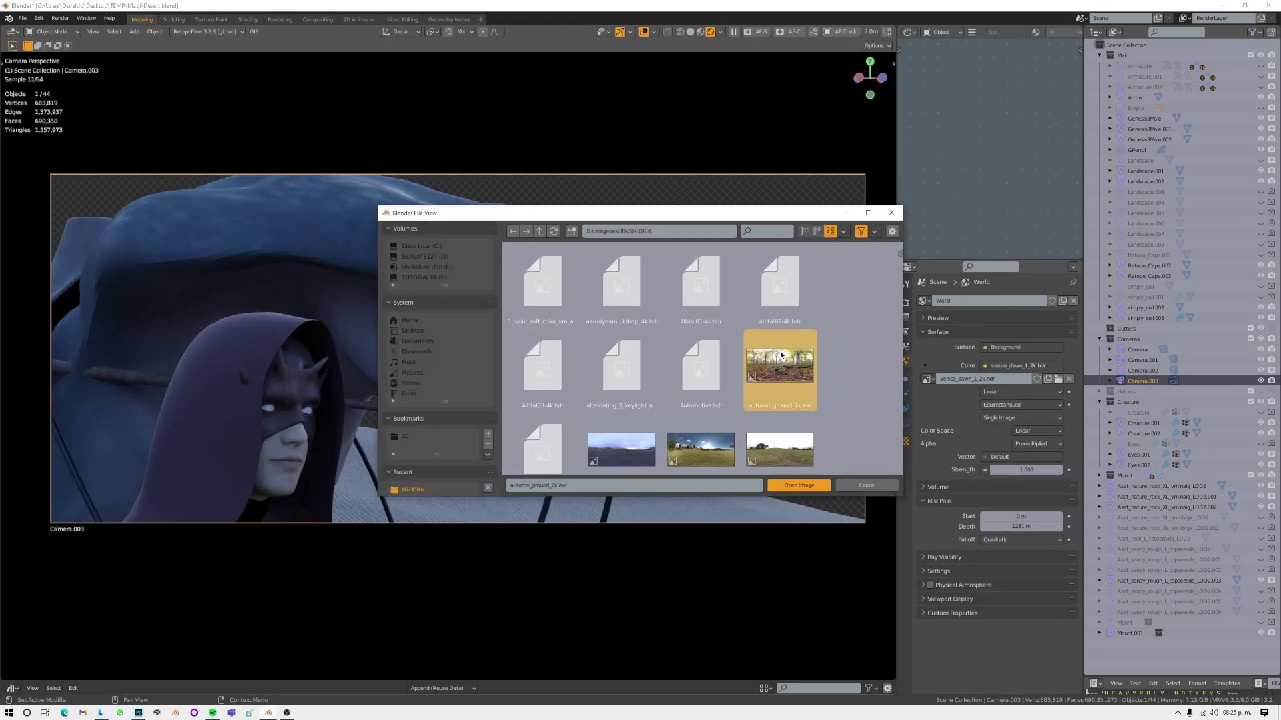
double_click(772, 360)
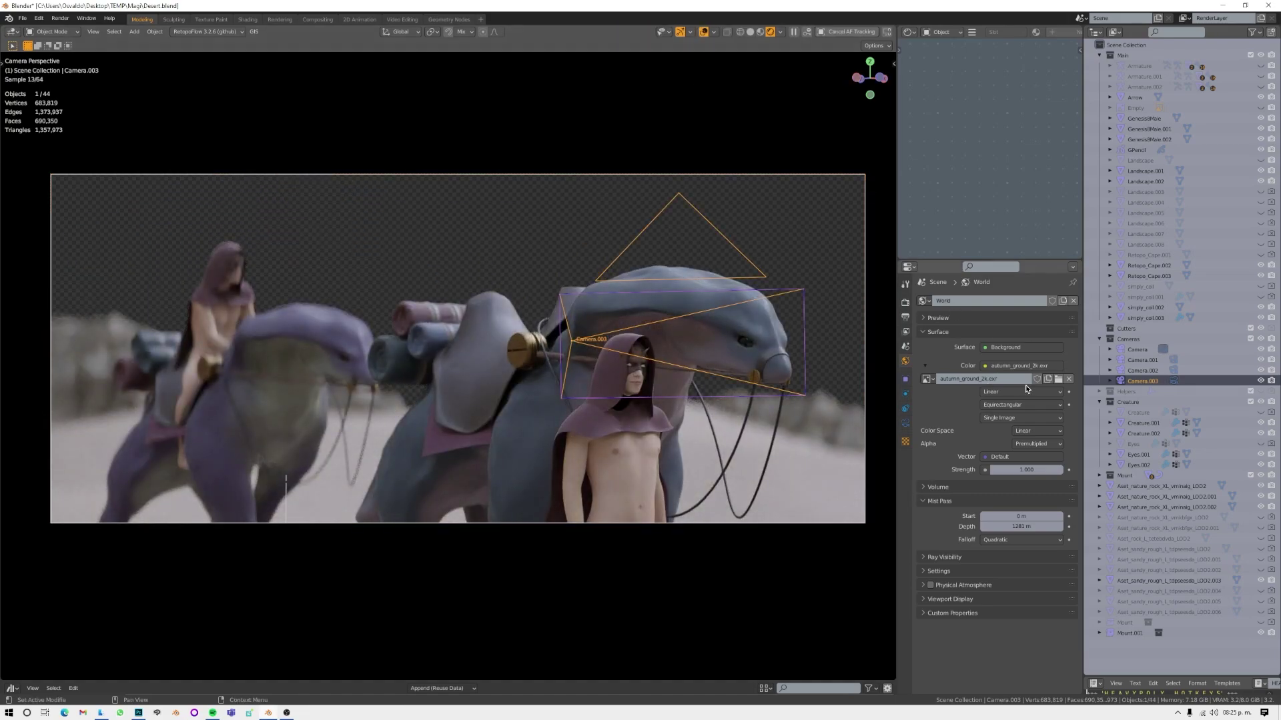
Step: Try belfast_open_field_2k.exr, then settle on beach_parking_2k.exr as the world HDRI
left_click(1059, 379)
scroll(756, 400, "down", 1)
left_click(756, 454)
double_click(756, 454)
left_click(1059, 379)
left_click(622, 423)
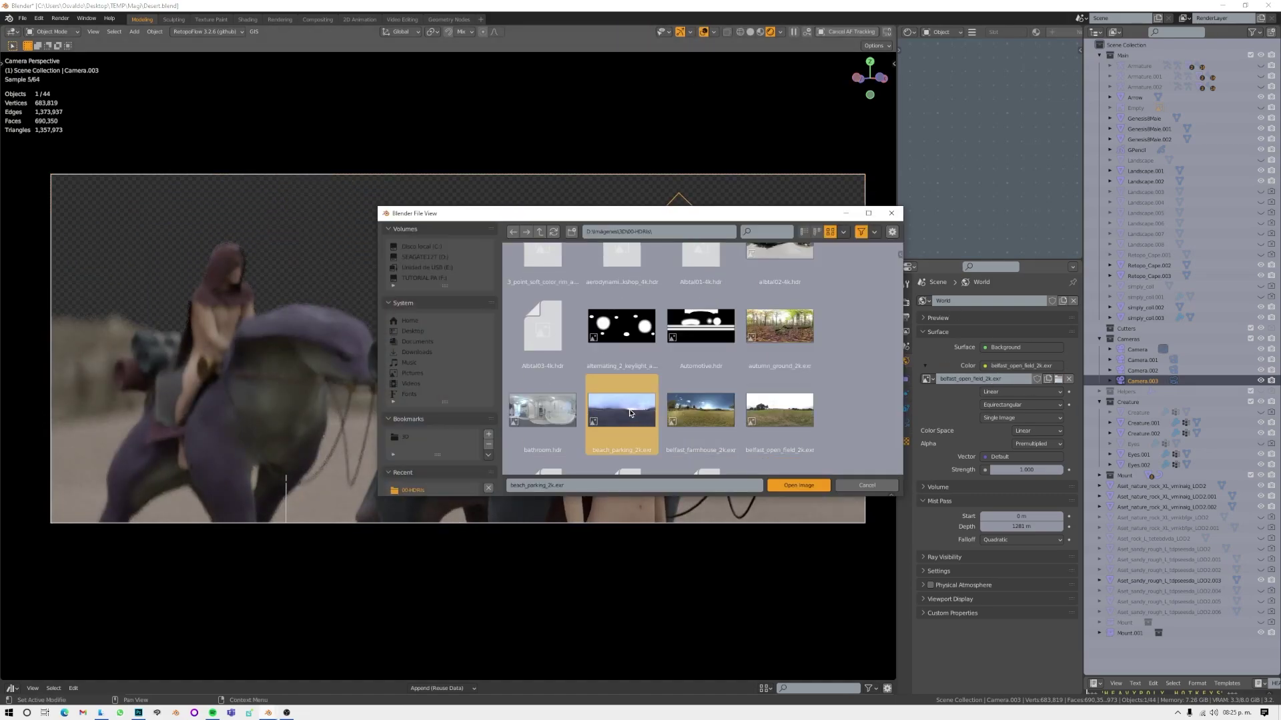
double_click(622, 420)
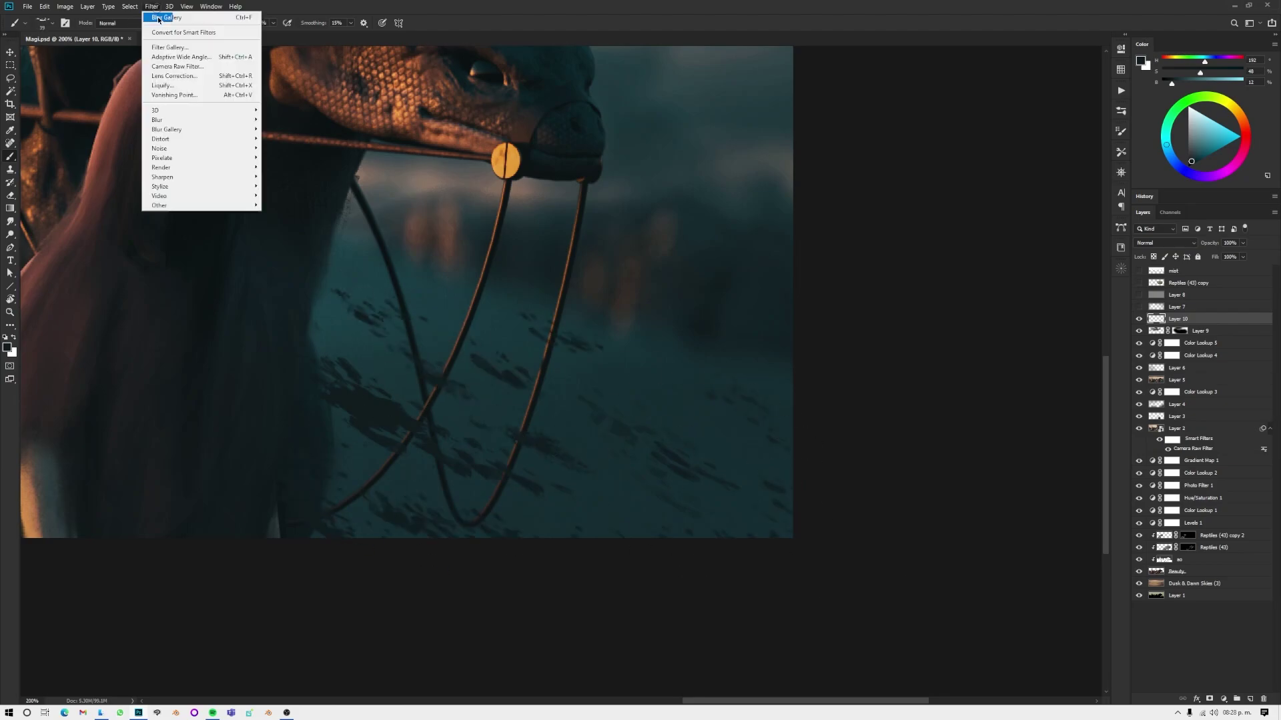
Step: Paint pale dust at the lower right of the image and clean it up with the Eraser
key("ctrl+plus")
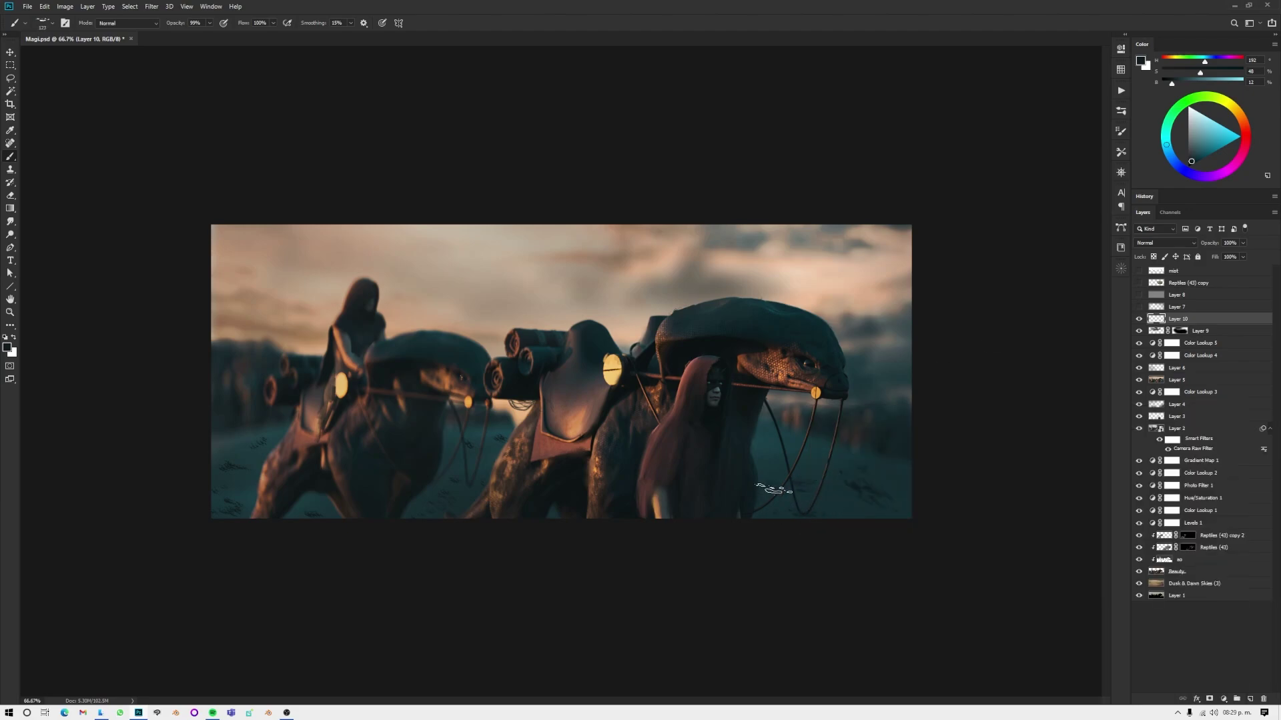
key("ctrl+minus")
key("e")
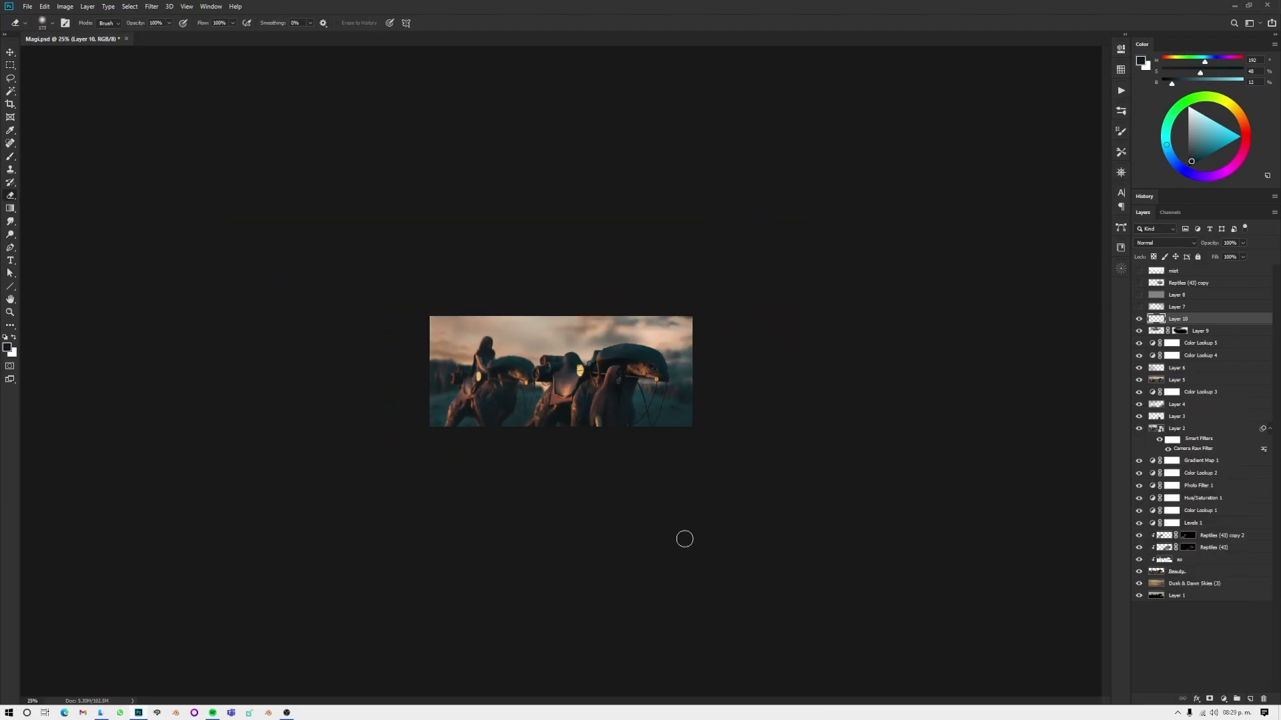
left_click_drag(737, 484, 865, 432)
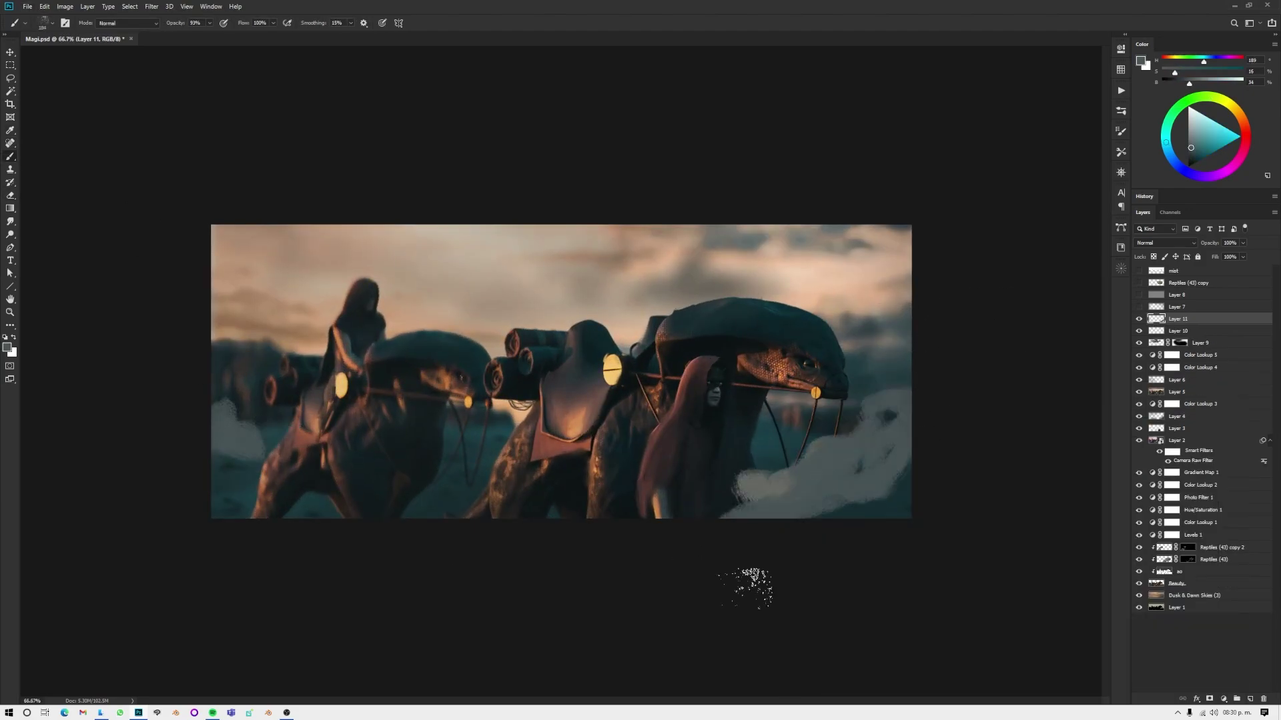
key("ctrl+plus")
key("e")
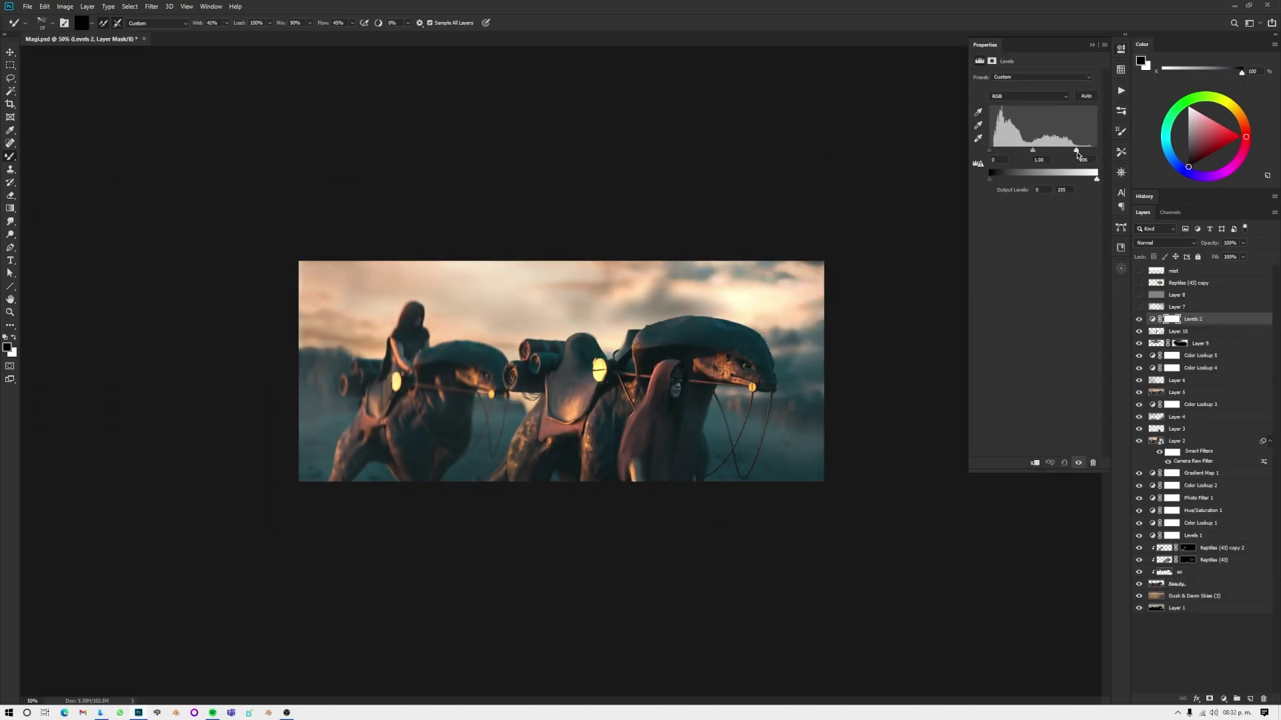
Step: Add a Cooling Filter (80) Photo Filter, then paint reddish strokes in Overlay at 17% opacity
left_click(1047, 77)
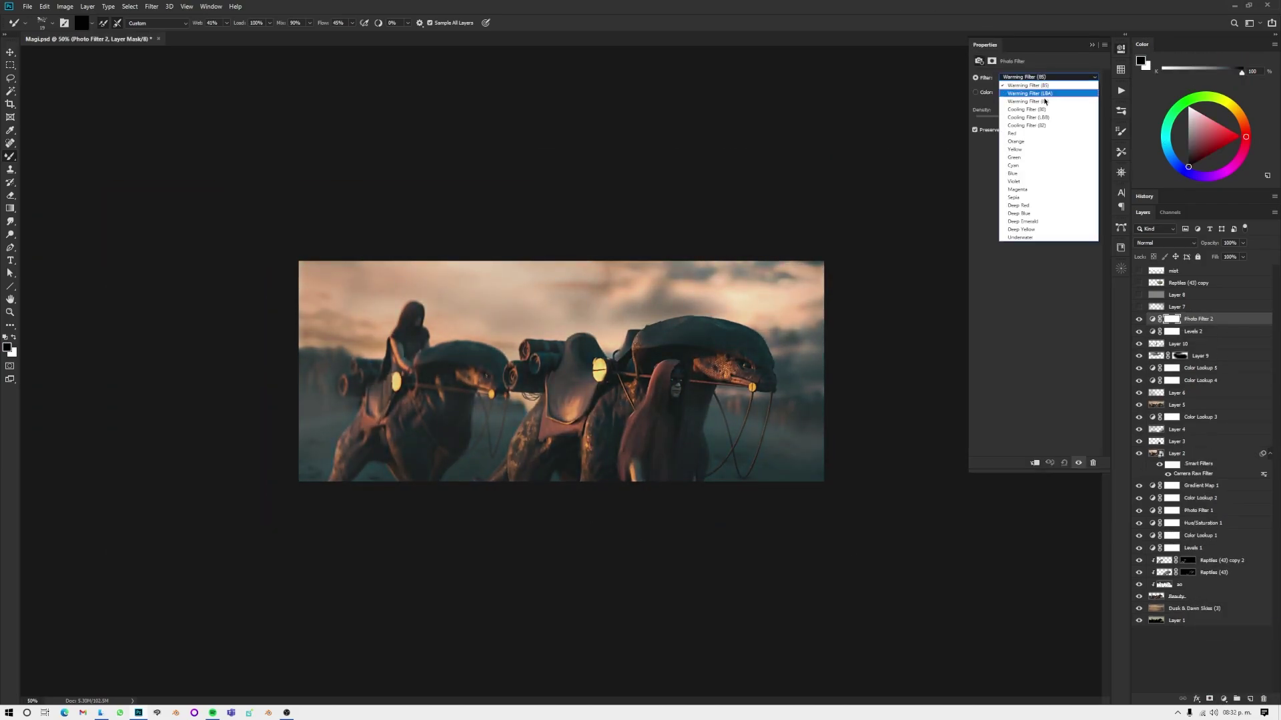
left_click(1048, 100)
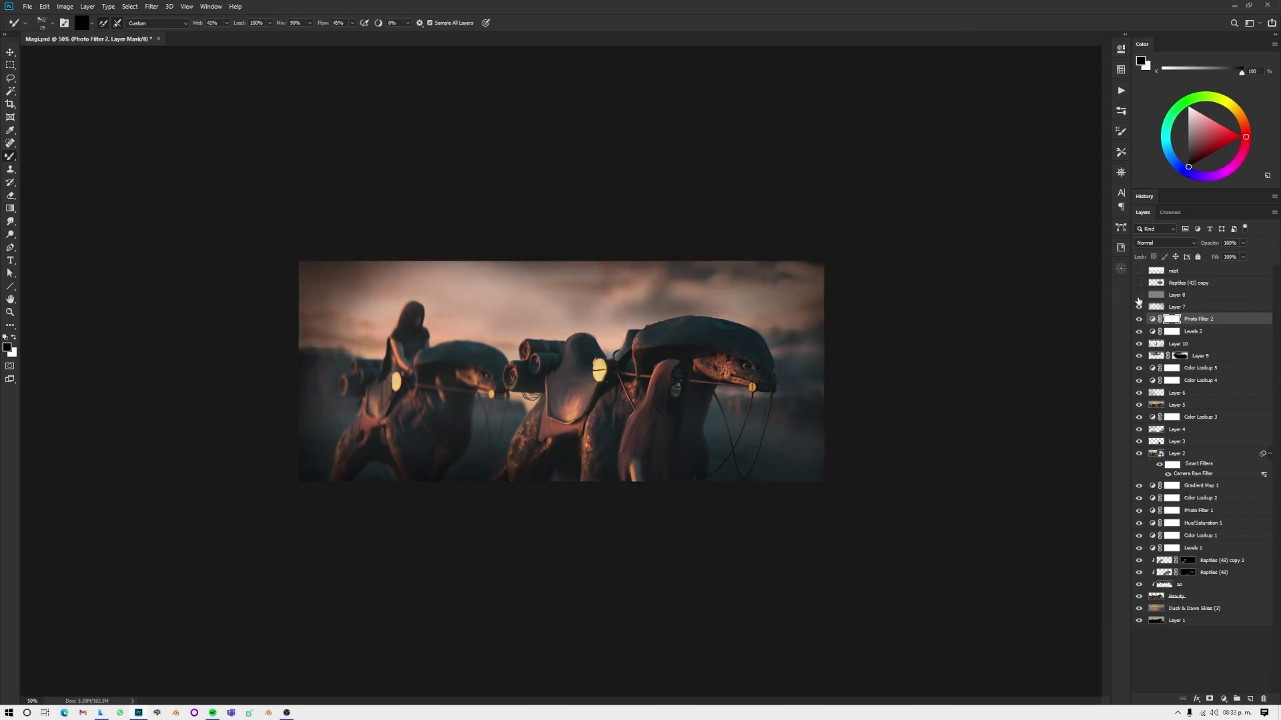
right_click(13, 158)
left_click(51, 156)
right_click(467, 390)
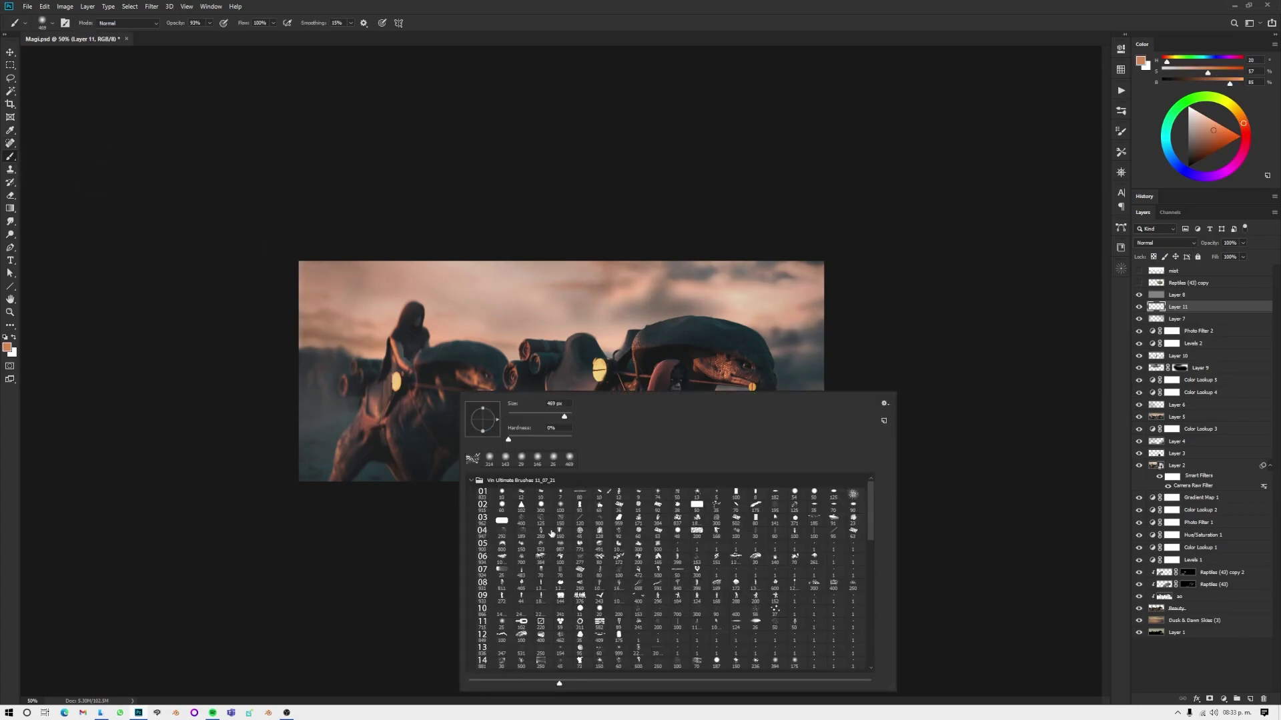
mouse_move(667, 400)
left_mouse_down()
mouse_move(614, 481)
mouse_move(345, 451)
left_mouse_up()
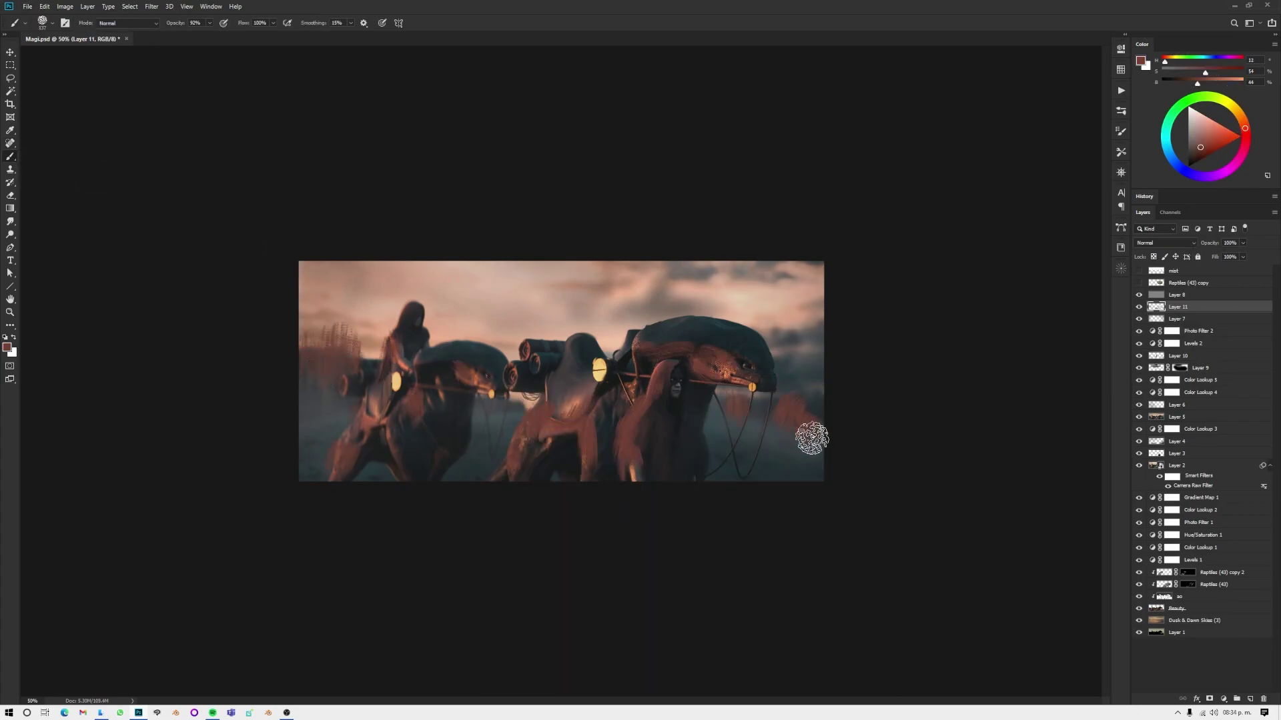
key("shift+alt+o")
left_click_drag(1243, 243, 1199, 262)
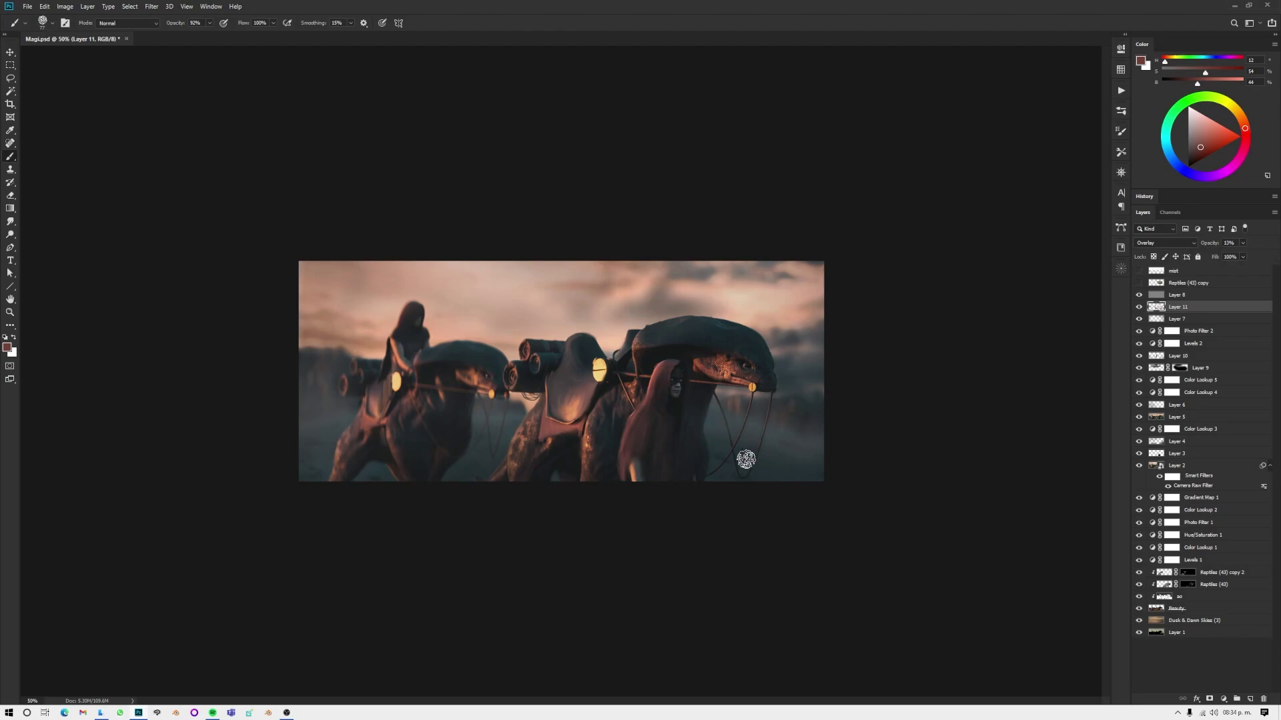
key("ctrl+minus")
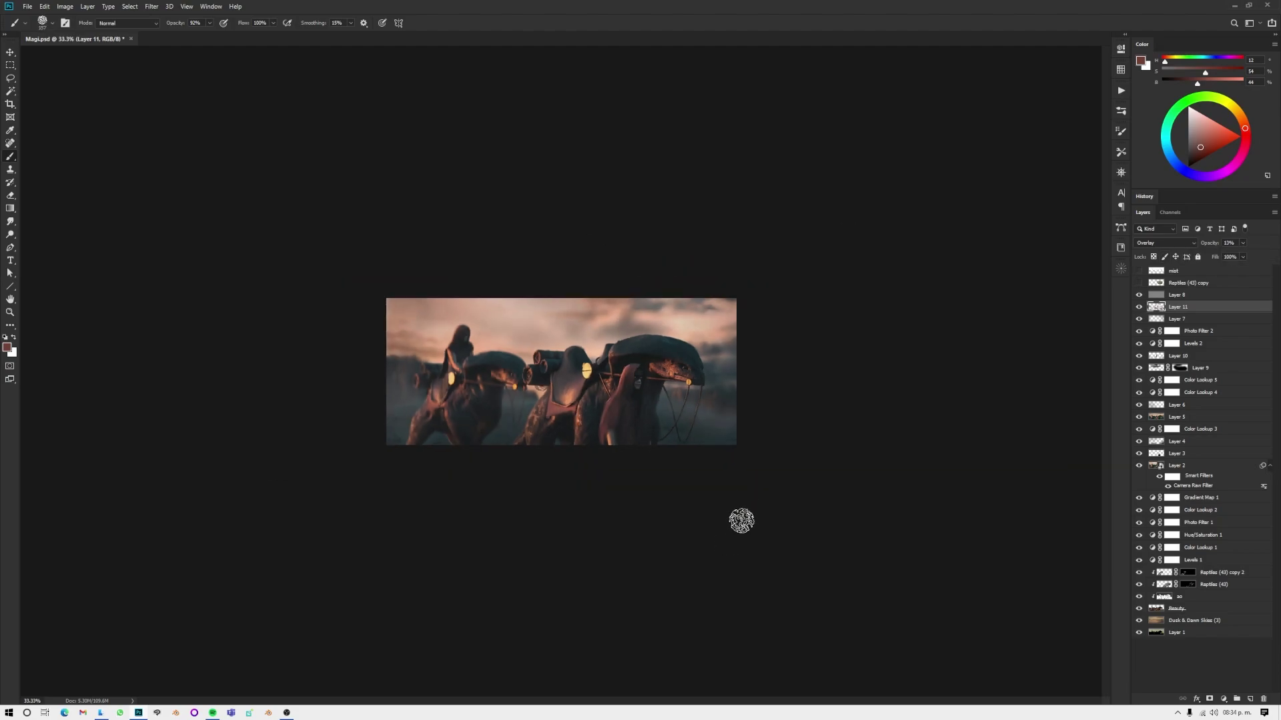
Step: On a new layer, paint grey strokes over the left, middle and right creatures
key("ctrl+plus")
key("ctrl+plus")
key("ctrl+shift+alt+n")
left_click_drag(630, 400, 601, 514)
left_click_drag(587, 340, 494, 514)
left_click_drag(653, 347, 827, 320)
left_click_drag(733, 374, 627, 383)
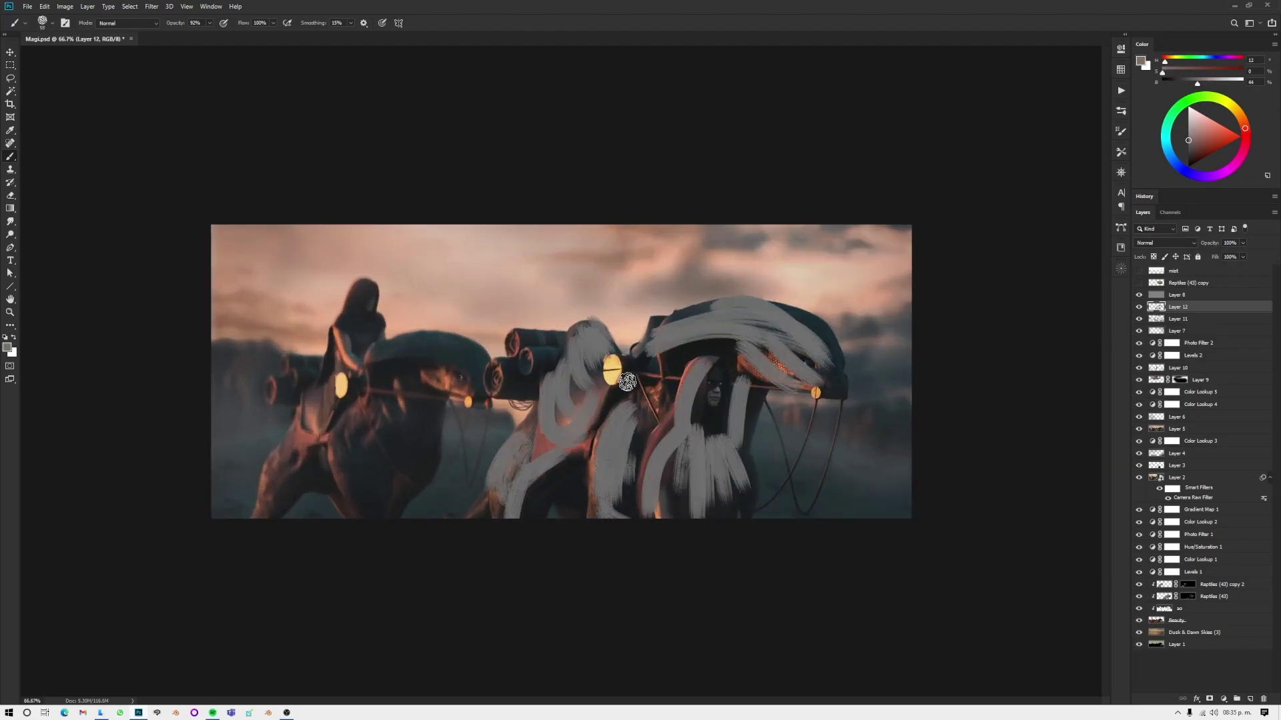
left_click_drag(481, 393, 340, 280)
left_click_drag(360, 347, 427, 507)
Step: Extend the grey strokes across the sky, ground and right side, and blend them in Overlay
left_click_drag(360, 374, 267, 514)
left_click_drag(400, 227, 220, 301)
left_click_drag(907, 294, 847, 407)
left_click_drag(894, 514, 754, 440)
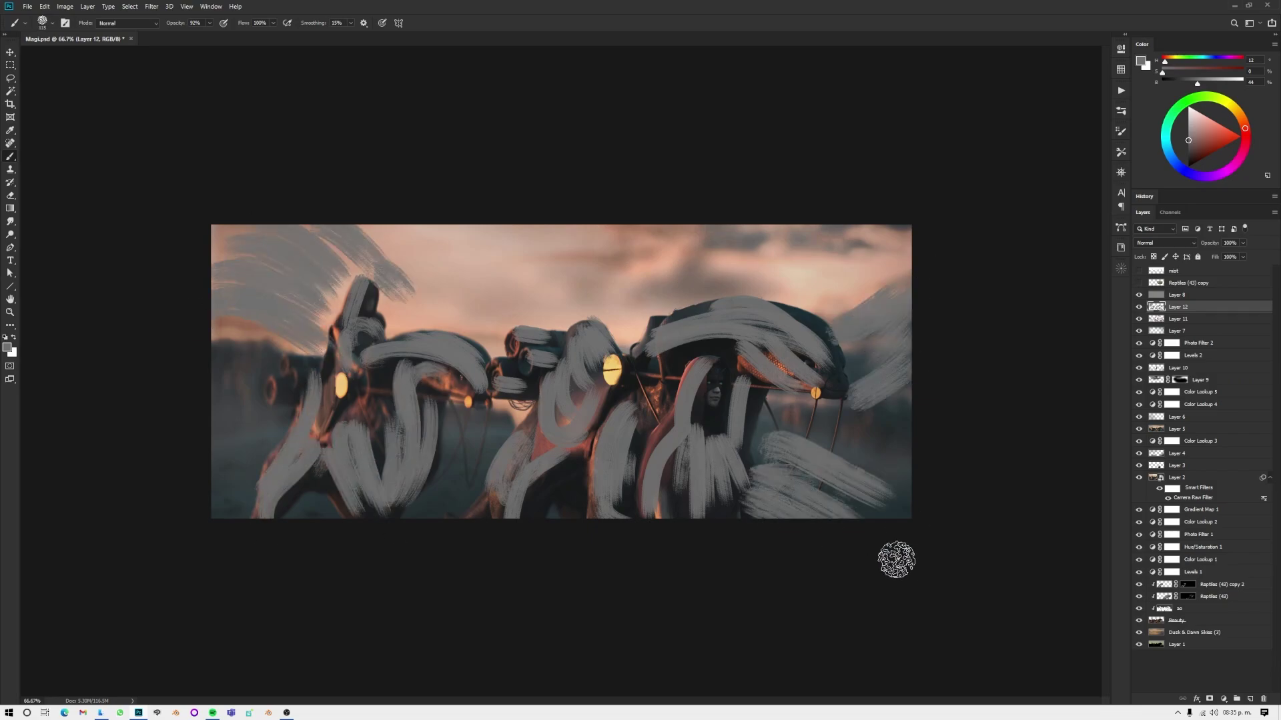
left_click_drag(894, 407, 774, 484)
left_click_drag(267, 344, 221, 481)
left_click_drag(487, 221, 347, 314)
left_click_drag(624, 217, 440, 323)
left_click_drag(827, 193, 767, 514)
left_click_drag(540, 223, 406, 303)
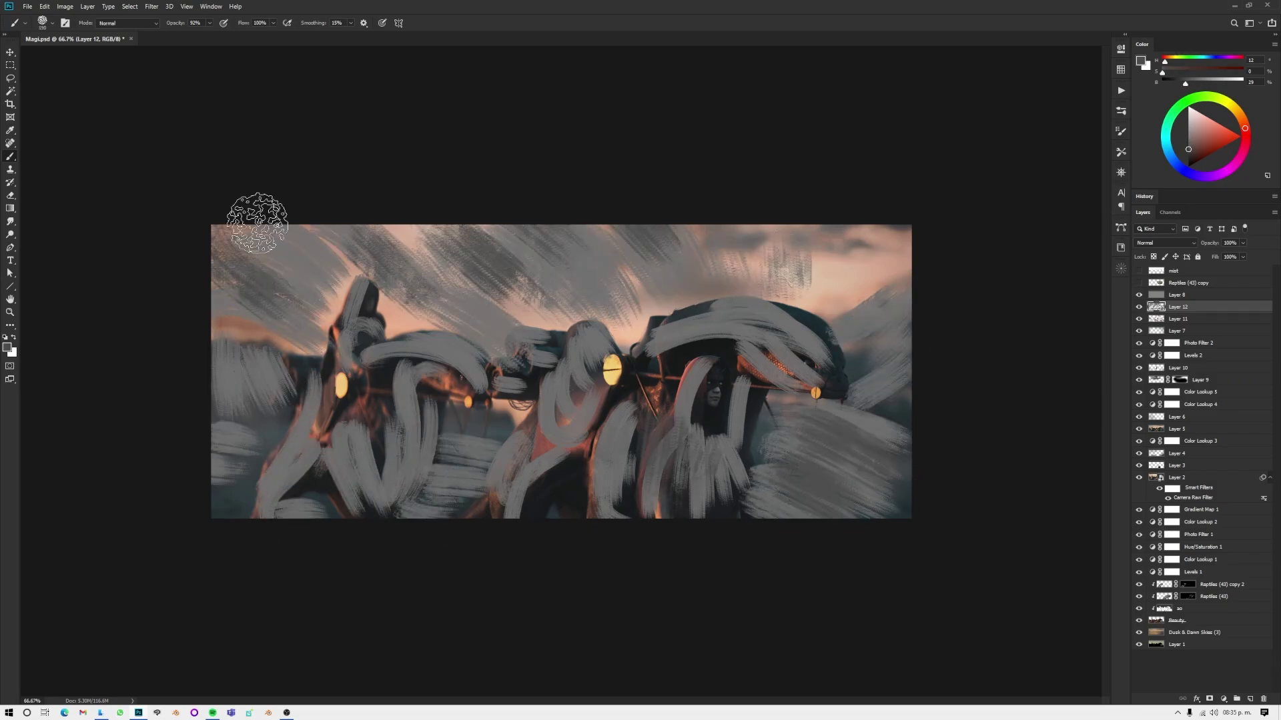
left_click(1164, 243)
left_click(1164, 394)
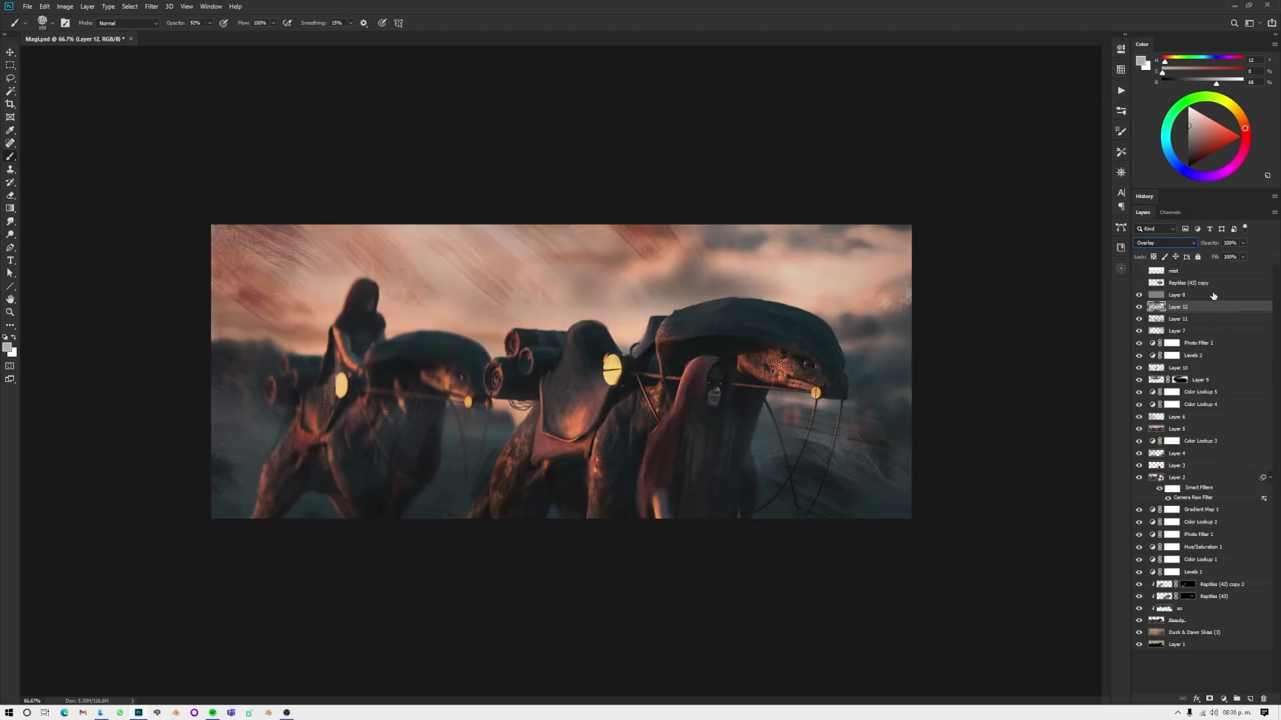
Step: Erase on Layer 8, then stamp all visible layers into a new merged layer
key("e")
key("ctrl+1")
key("alt+bracketright")
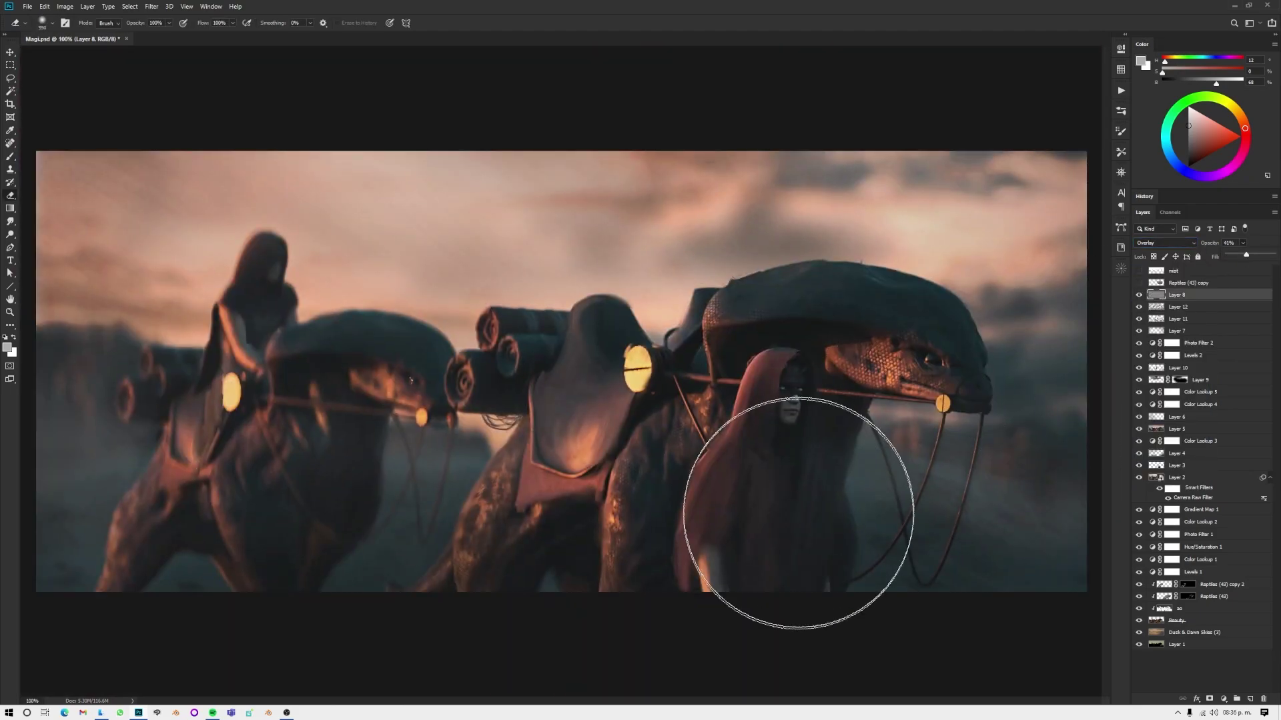
key("ctrl+minus")
key("ctrl+minus")
key("ctrl+shift+alt+e")
key("alt+F9")
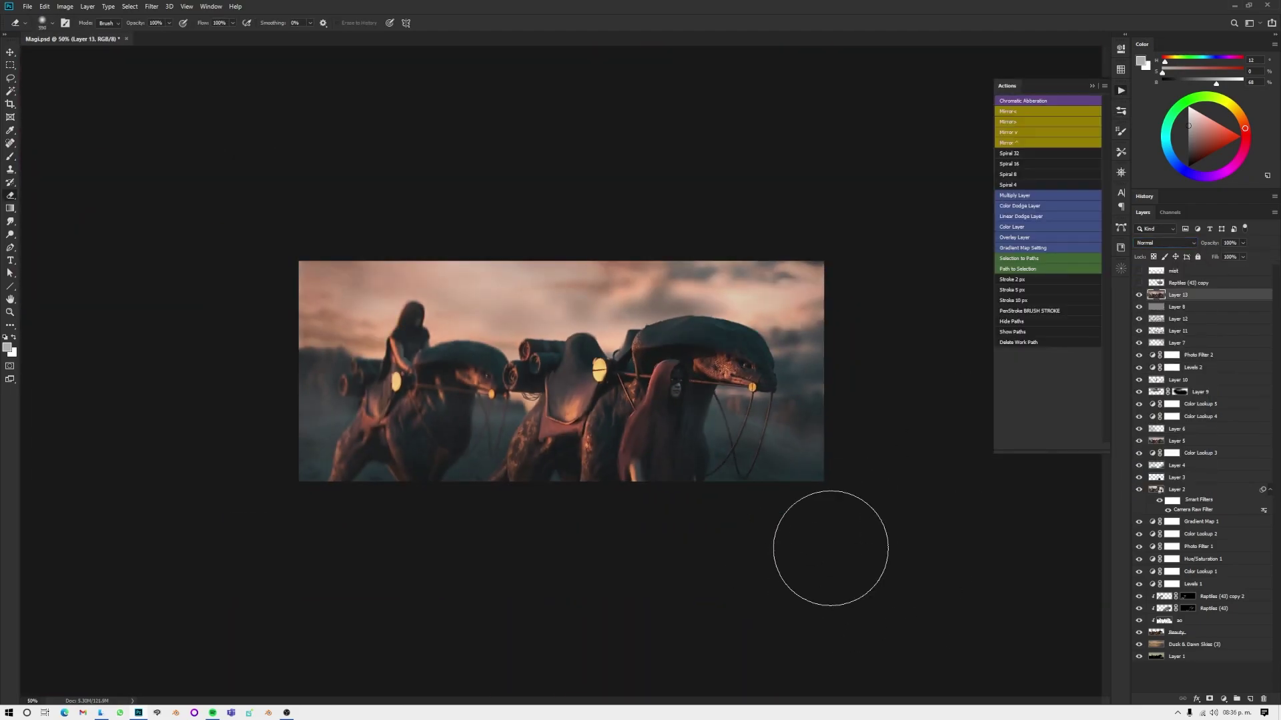